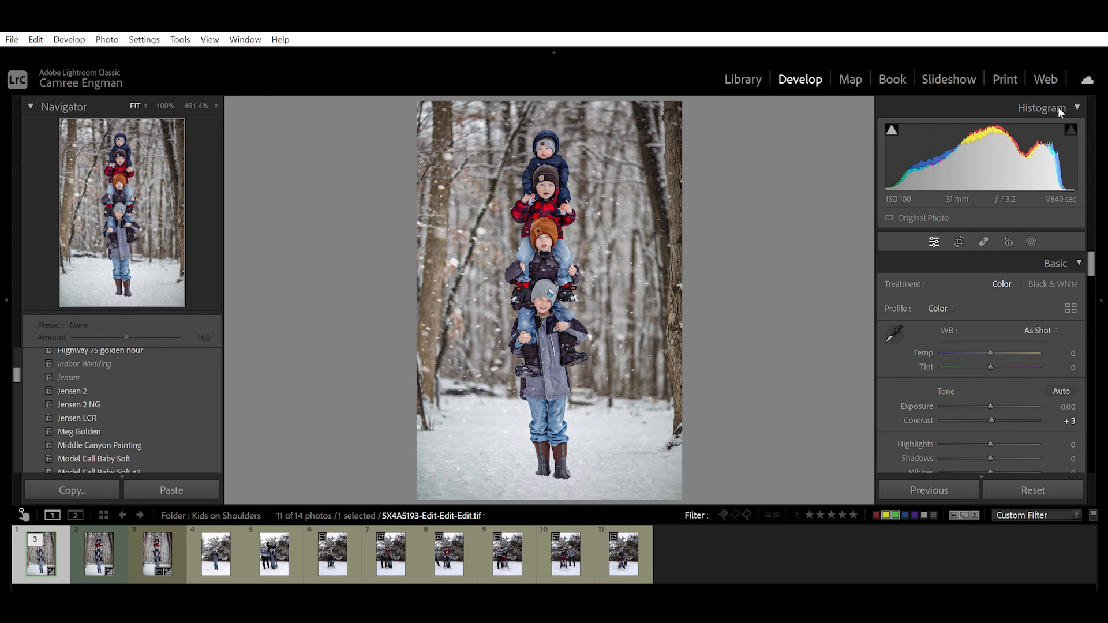
Review the raw tree-backdrop shots one by one, from 5X4A5193.CR3 to 5X4A5340.CR3, comparing the children's poses
{"action": "left_click", "coordinate": [216, 548]}
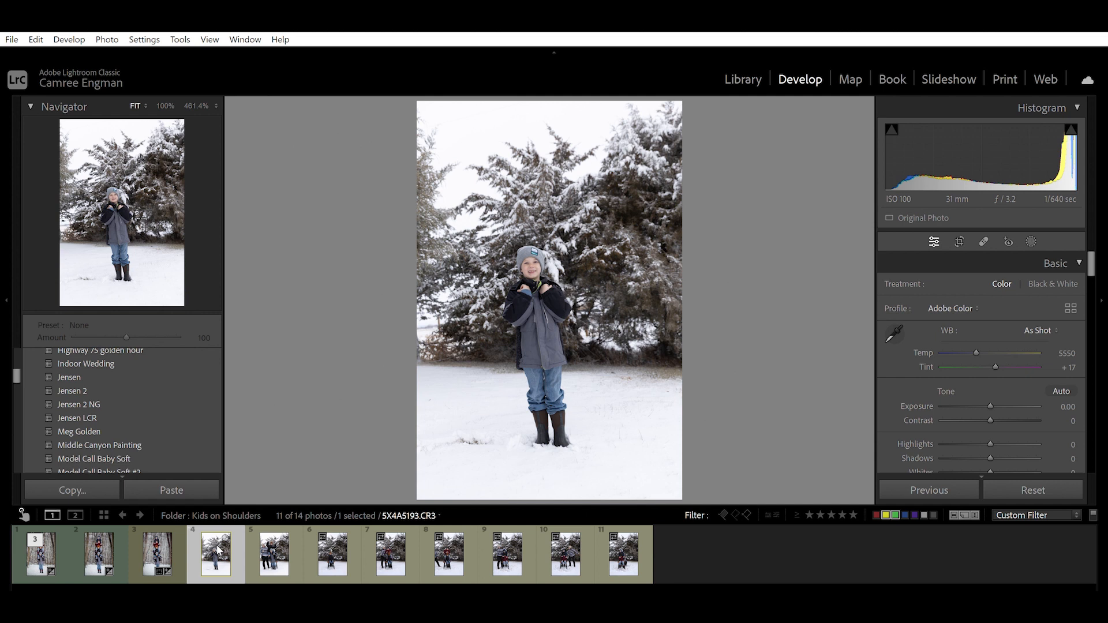
{"action": "key", "text": "Right"}
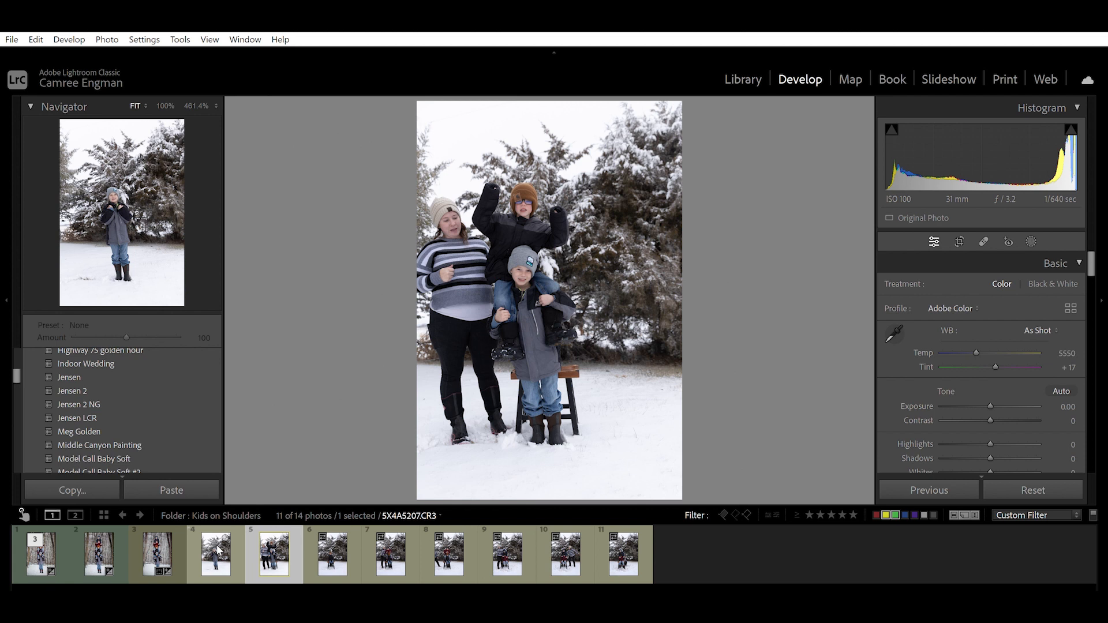
{"action": "key", "text": "Right"}
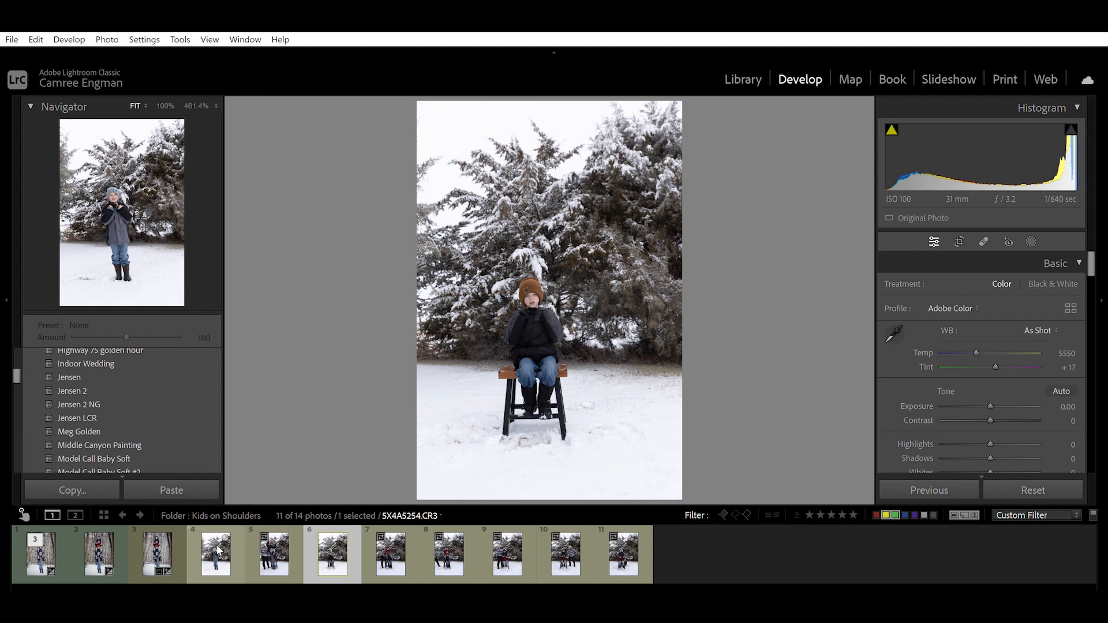
{"action": "key", "text": "Right"}
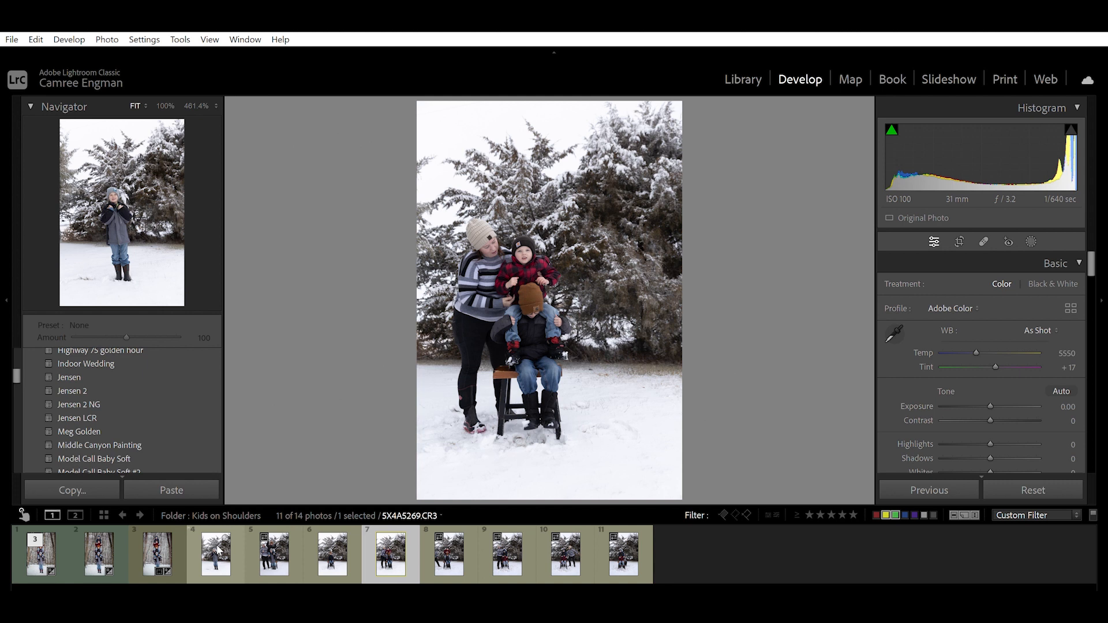
{"action": "key", "text": "Left"}
{"action": "key", "text": "Left"}
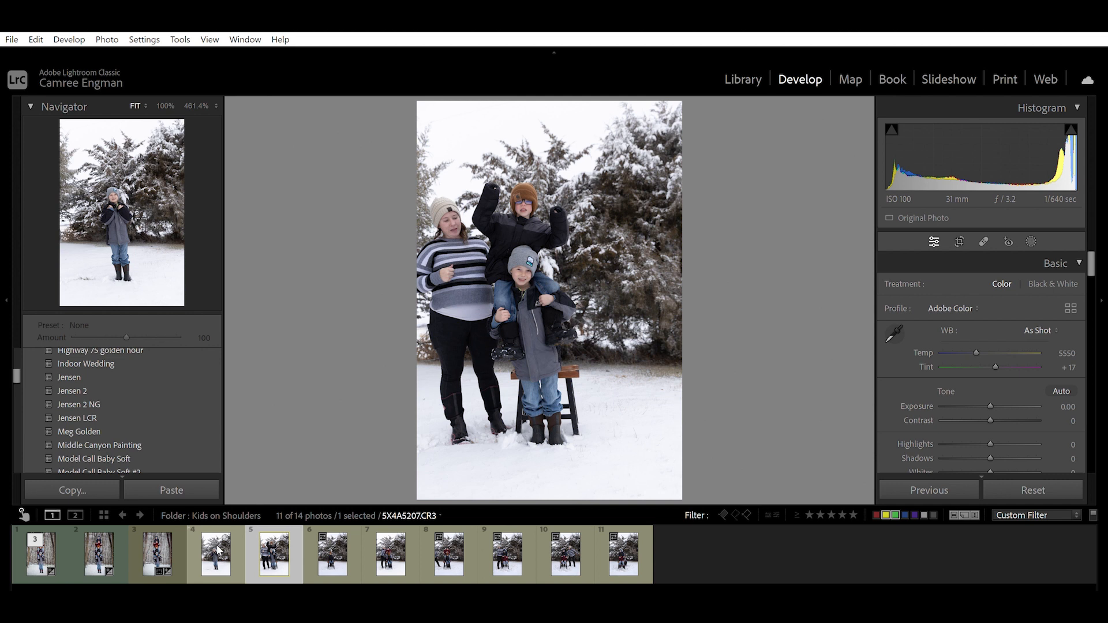
{"action": "key", "text": "Right"}
{"action": "key", "text": "Right"}
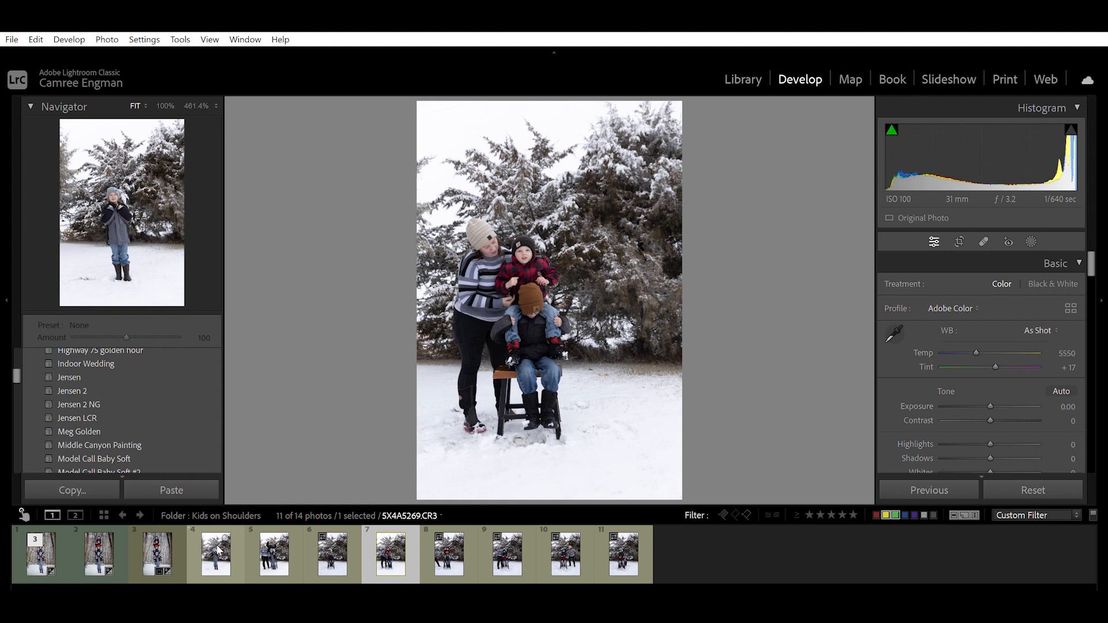
{"action": "key", "text": "Right"}
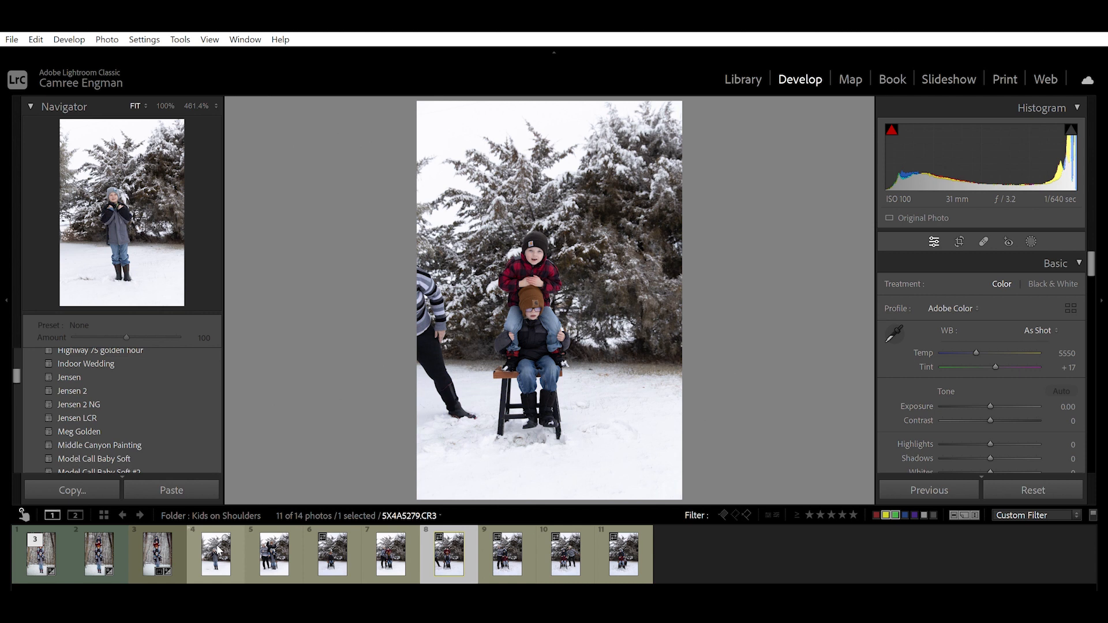
{"action": "key", "text": "Left"}
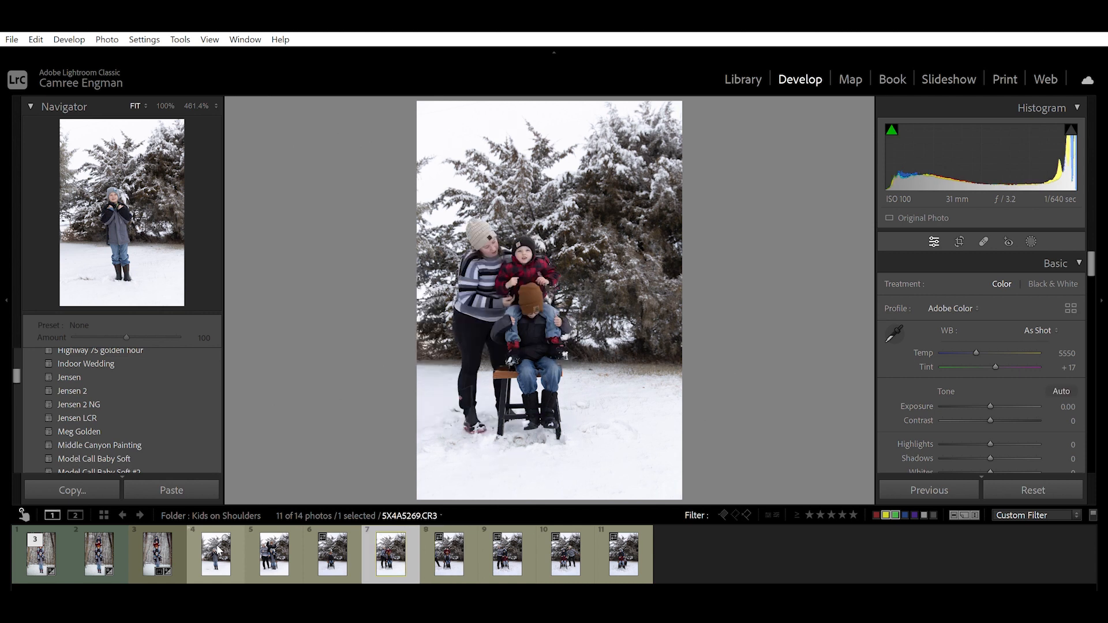
{"action": "key", "text": "Right"}
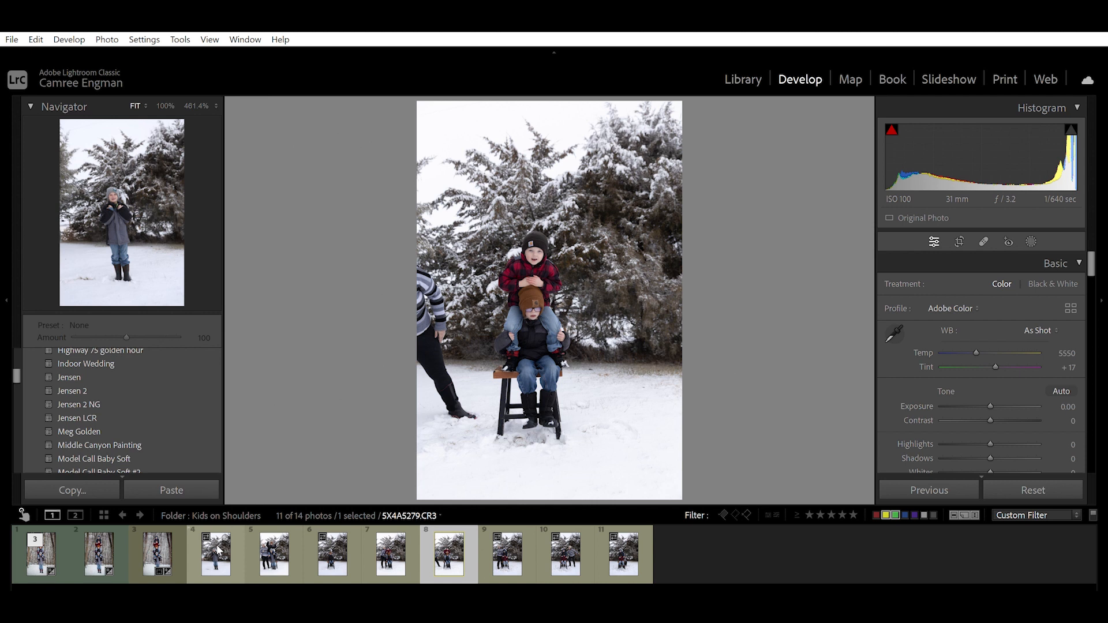
{"action": "key", "text": "Right"}
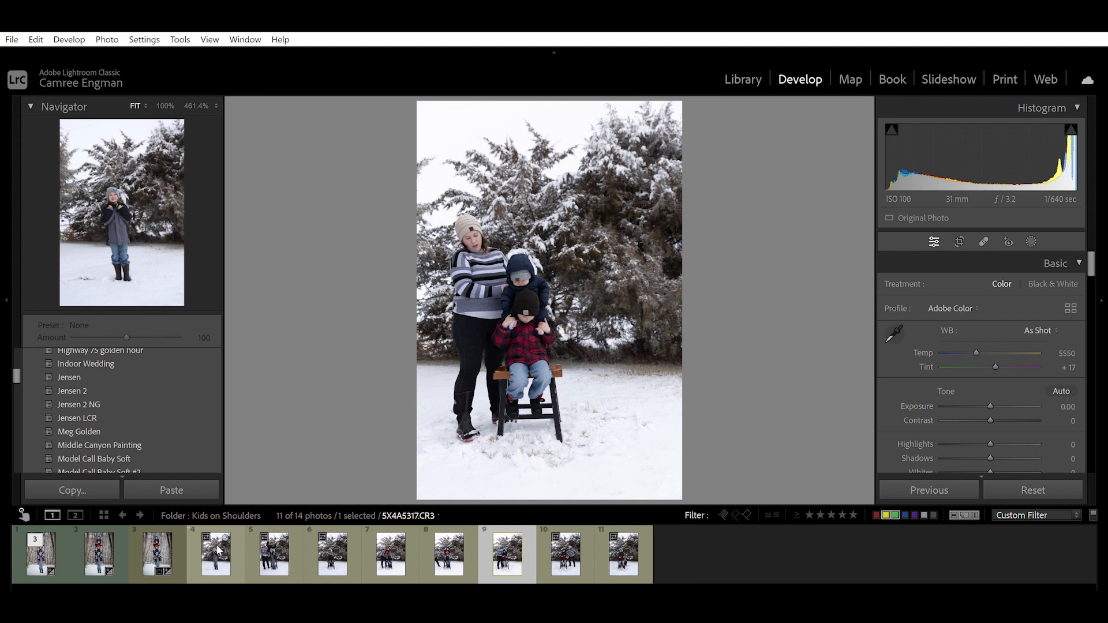
{"action": "key", "text": "Right"}
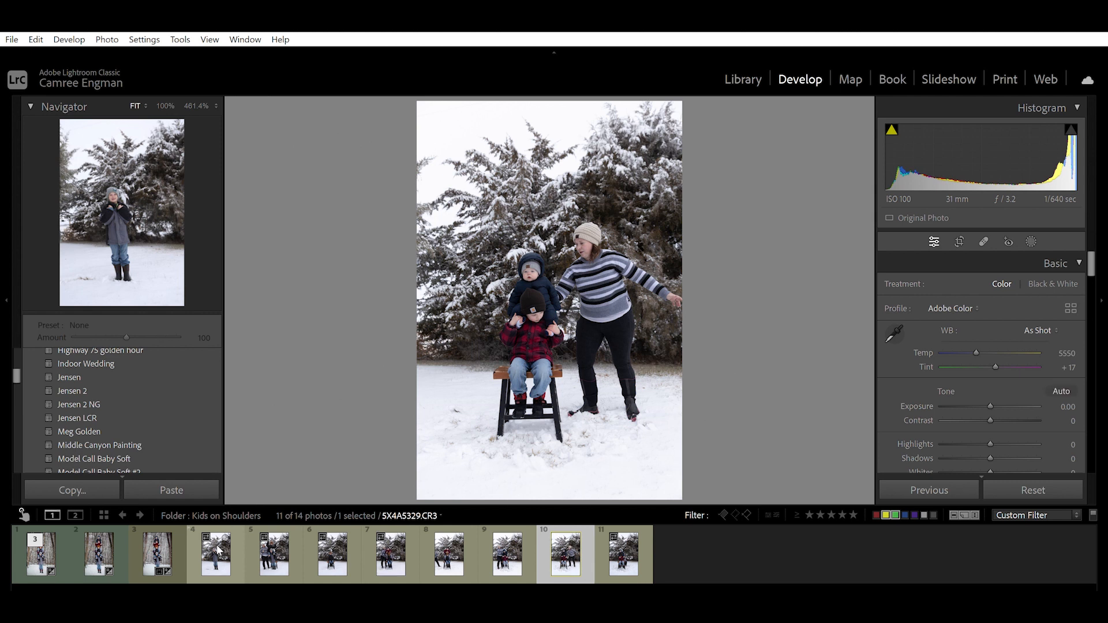
{"action": "key", "text": "Right"}
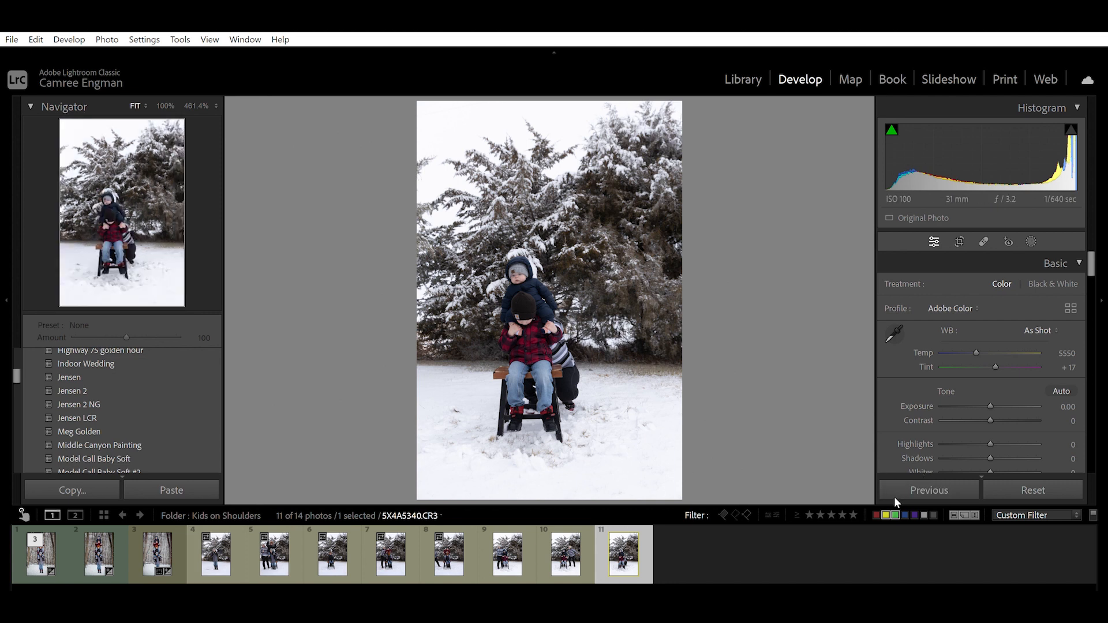
Turn off the green and yellow label filters and set the color label of 5X4A5287.CR3 to blue
{"action": "left_click", "coordinate": [895, 514]}
{"action": "left_click", "coordinate": [886, 515]}
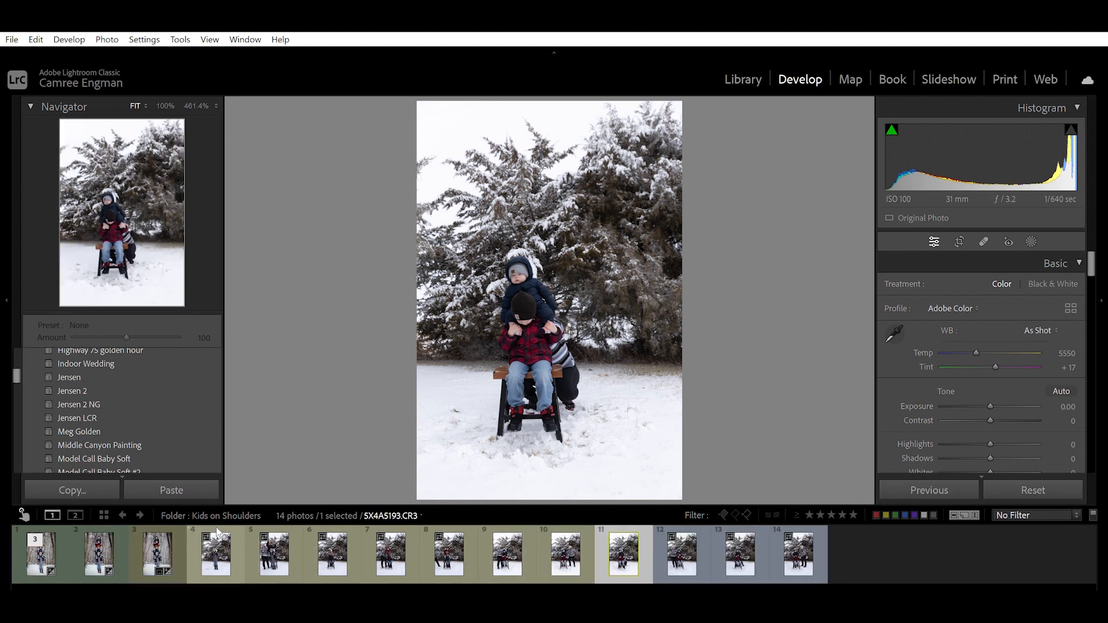
{"action": "left_click", "coordinate": [681, 552]}
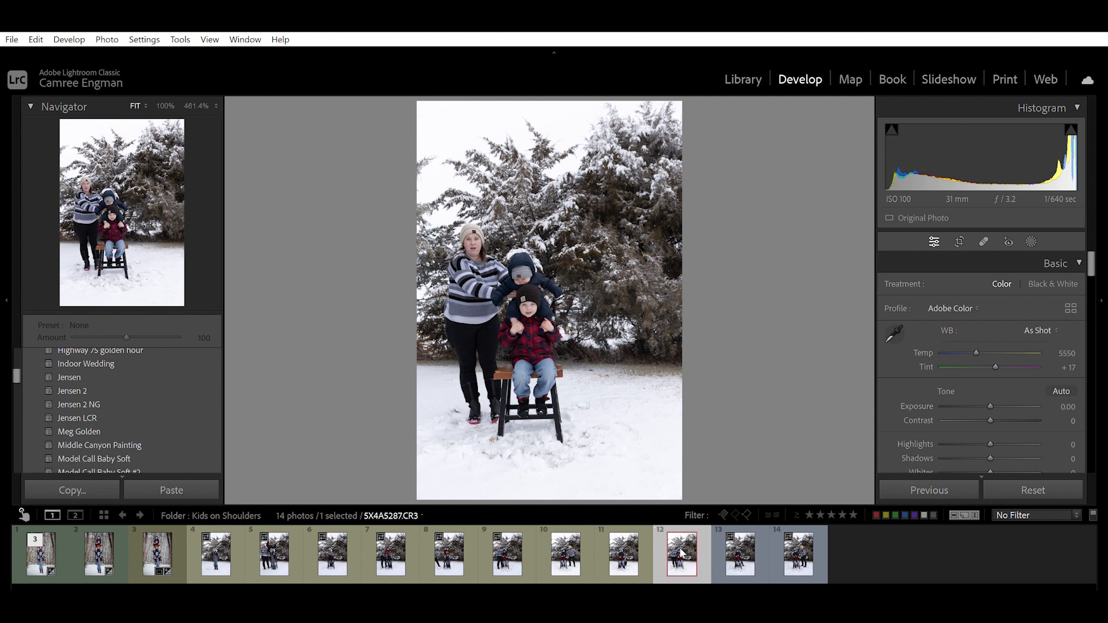
{"action": "key", "text": "8"}
{"action": "left_click", "coordinate": [905, 530]}
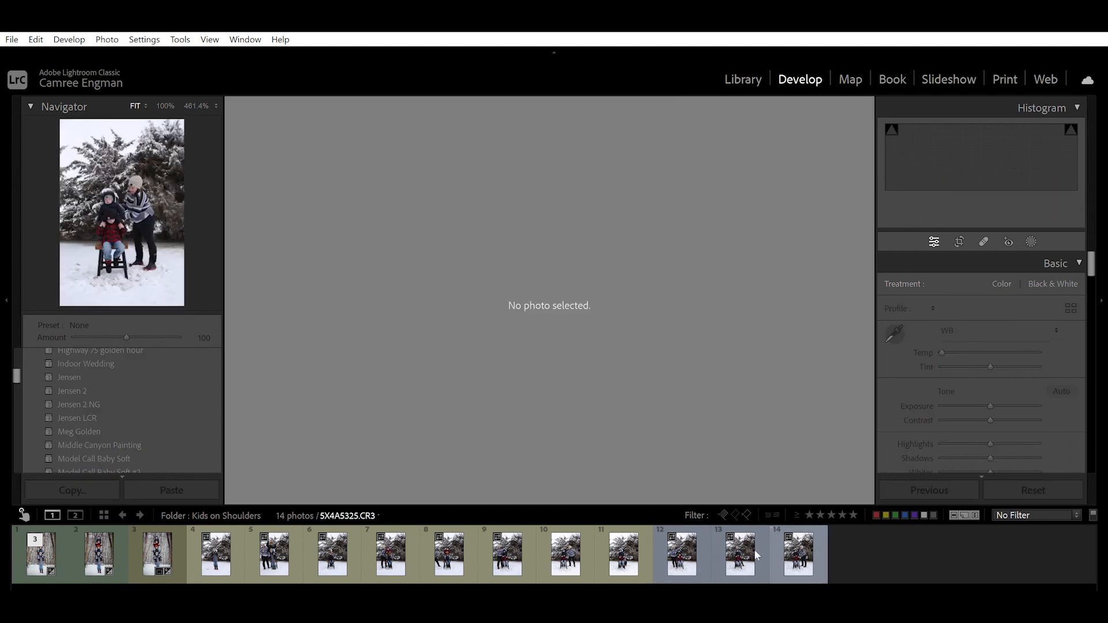
Compare the blue-labelled photo 5X4A5287.CR3 with the yellow-labelled photo 5X4A5340.CR3
{"action": "left_click", "coordinate": [688, 549]}
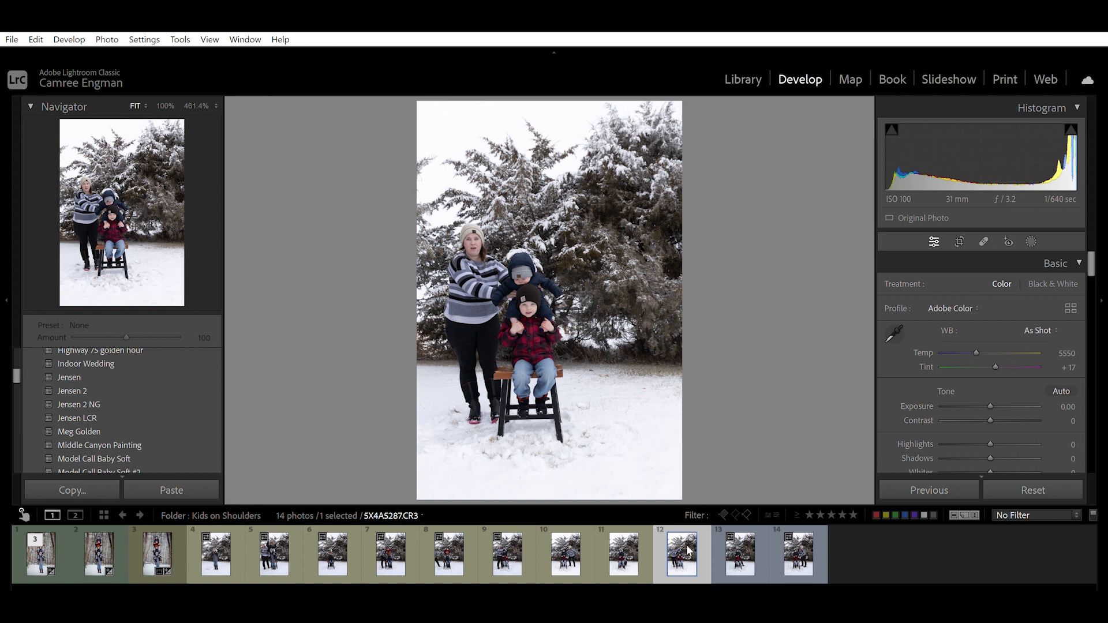
{"action": "left_click", "coordinate": [623, 551]}
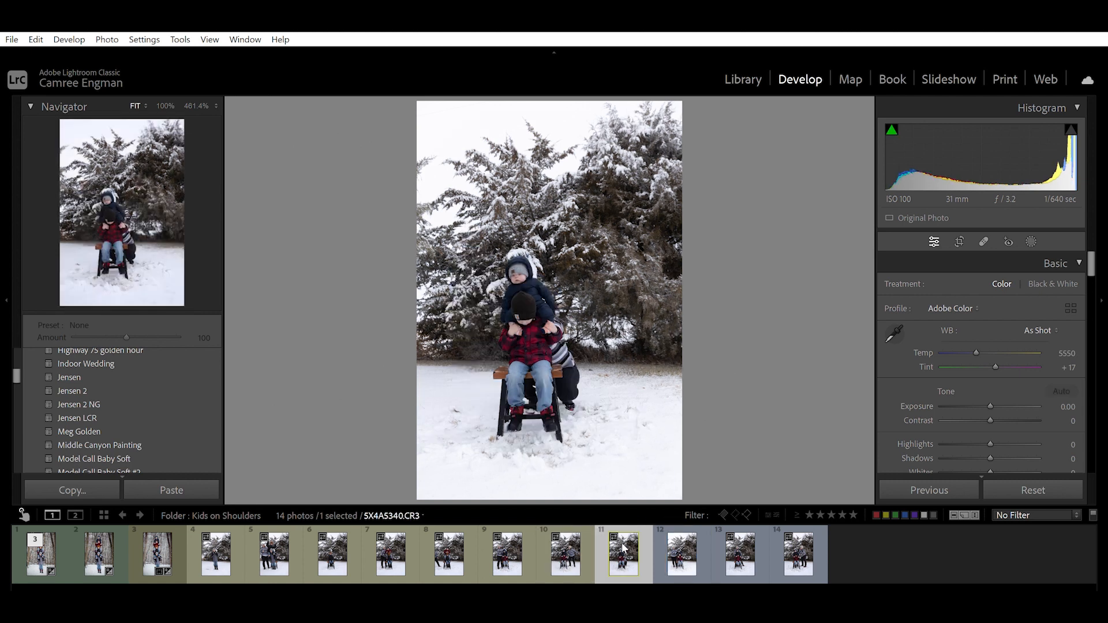
{"action": "left_click", "coordinate": [682, 542]}
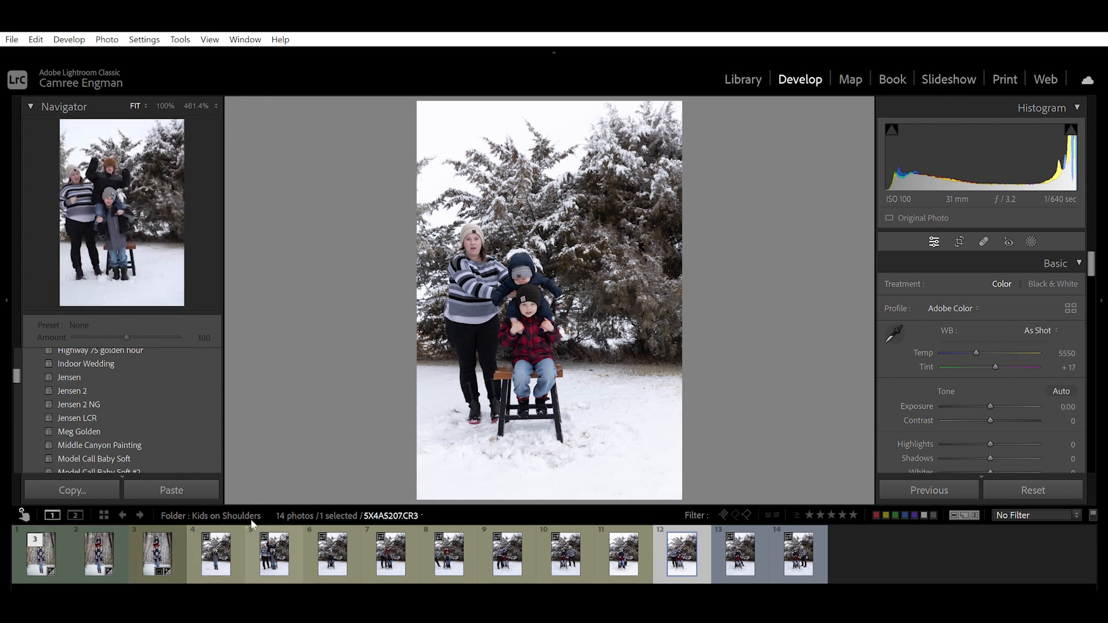
Filter the filmstrip to the green-labelled photos, and after that to the blue-labelled ones
{"action": "left_click", "coordinate": [895, 515]}
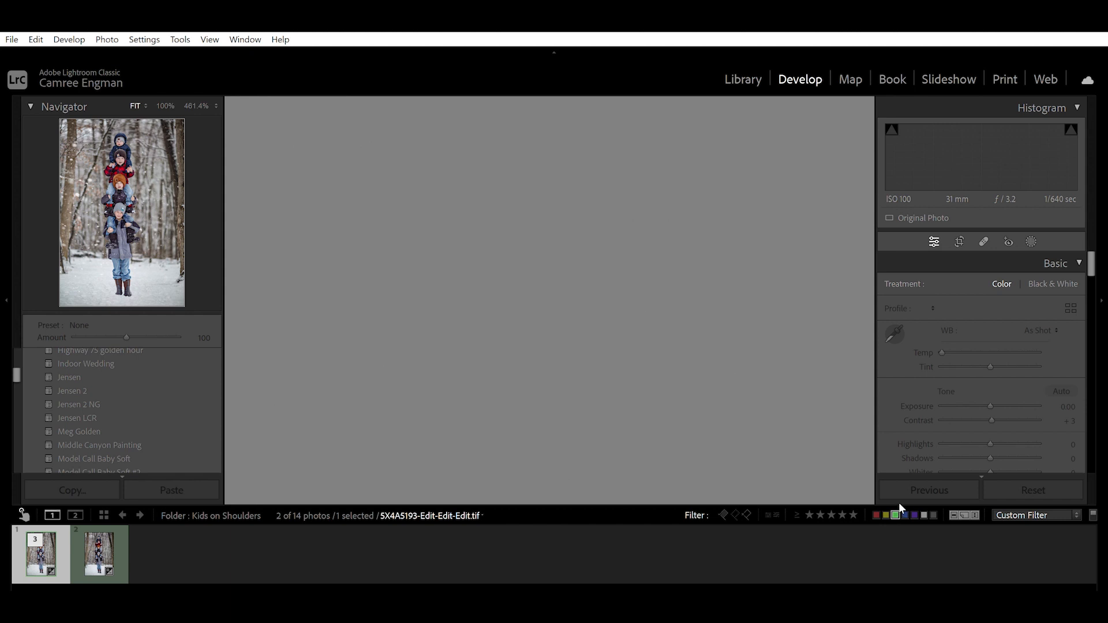
{"action": "left_click", "coordinate": [895, 514]}
{"action": "left_click", "coordinate": [904, 515]}
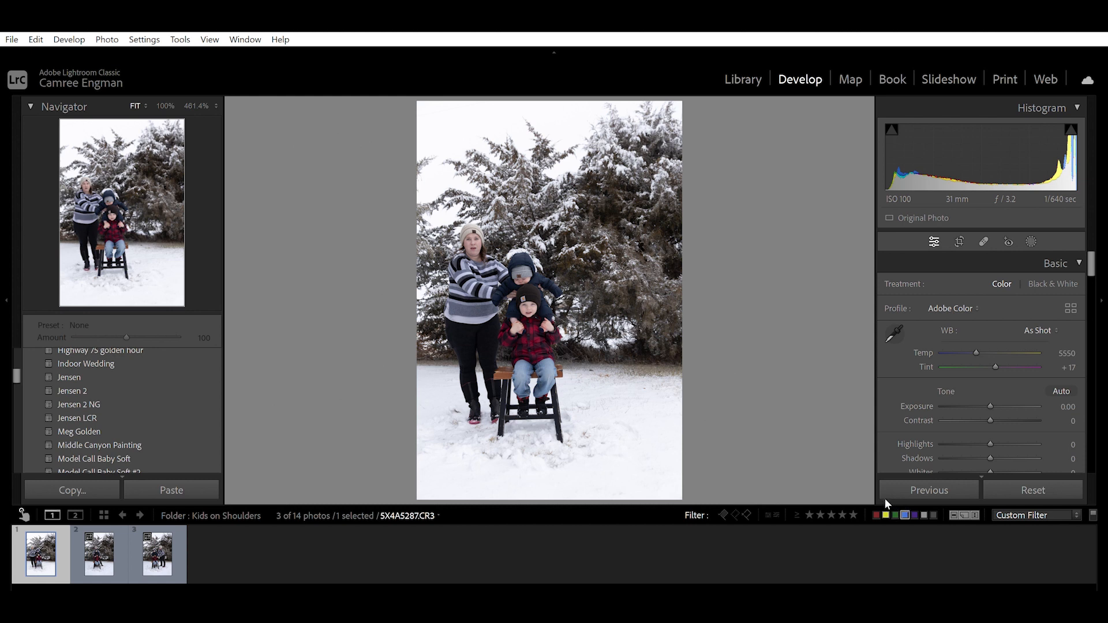
Show only the yellow-labelled photos and open the raw photos 5X4A5193.CR3 through 5X4A5340.CR3 in Photoshop
{"action": "left_click", "coordinate": [885, 514]}
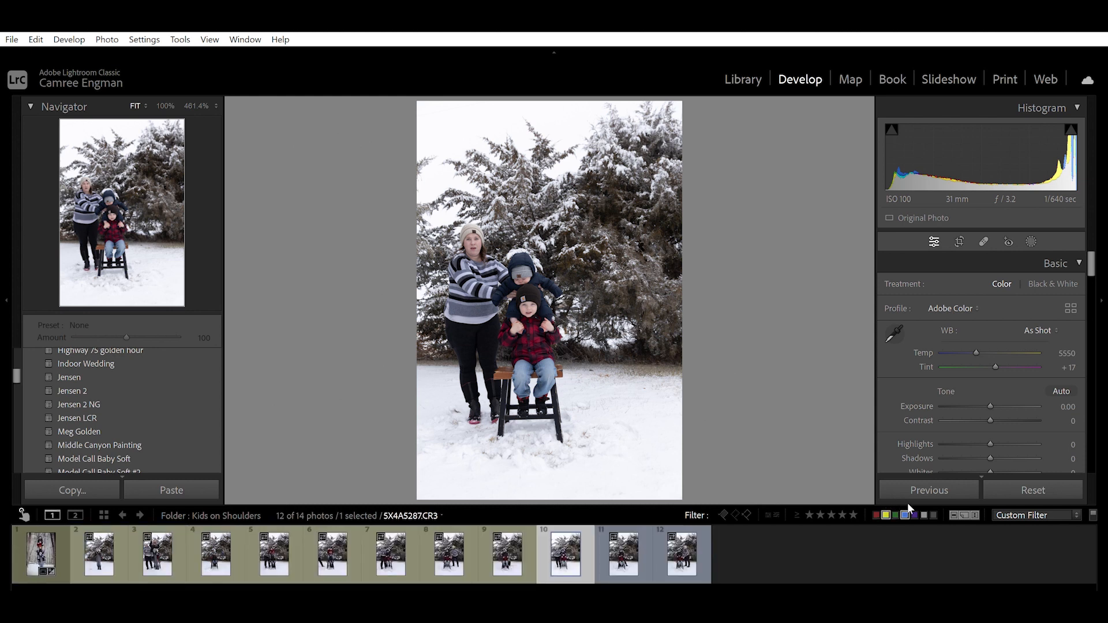
{"action": "left_click", "coordinate": [905, 514]}
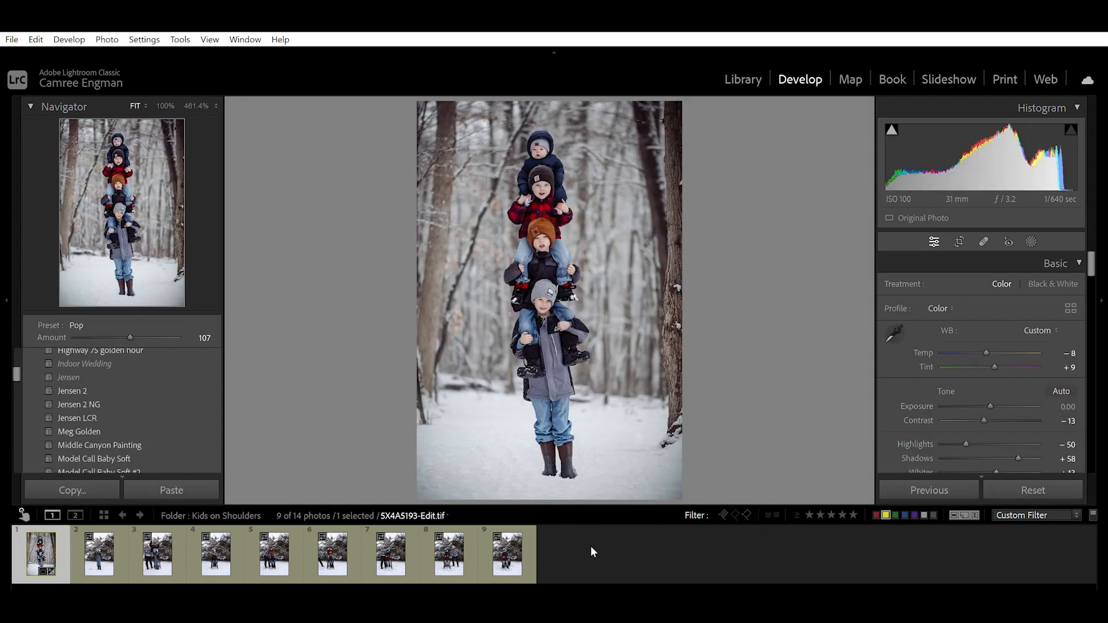
{"action": "left_click", "coordinate": [96, 542]}
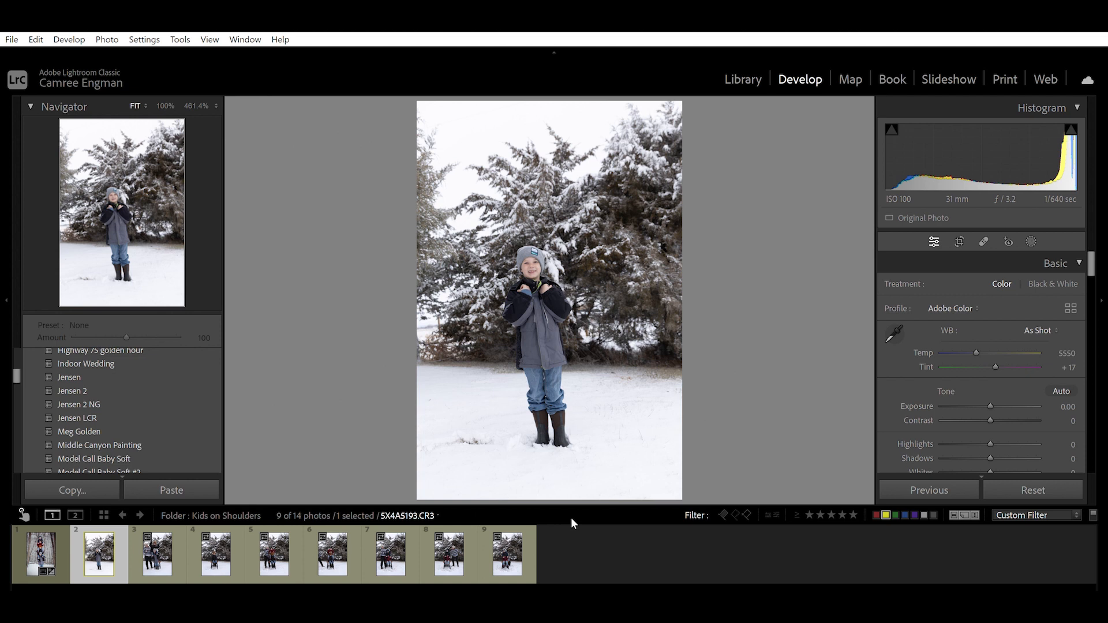
{"action": "left_click", "coordinate": [505, 537], "text": "shift"}
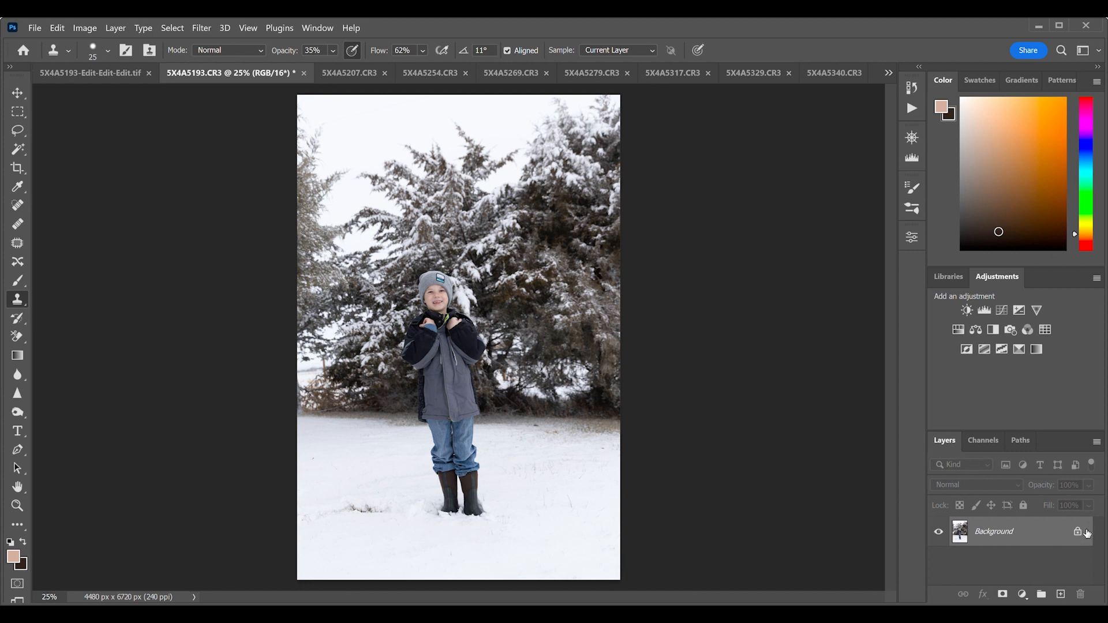
Unlock the Background layer, place the WinterBackgroundsI-14 image and scale it to about 145.83% so it fills the canvas
{"action": "left_click", "coordinate": [1083, 534]}
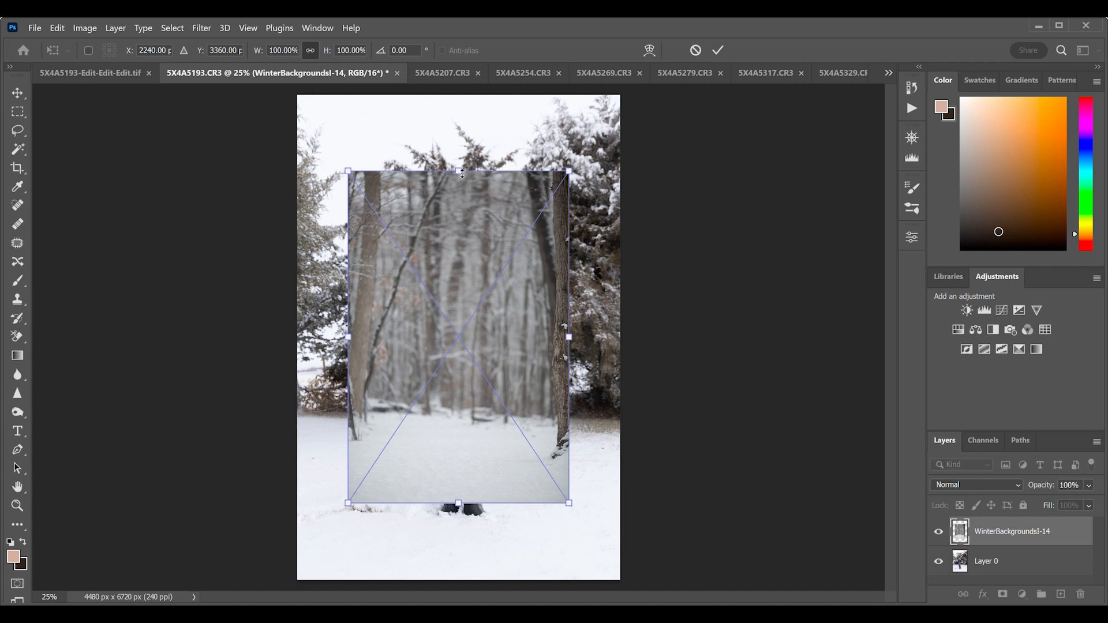
{"action": "left_click_drag", "start_coordinate": [461, 173], "coordinate": [460, 95]}
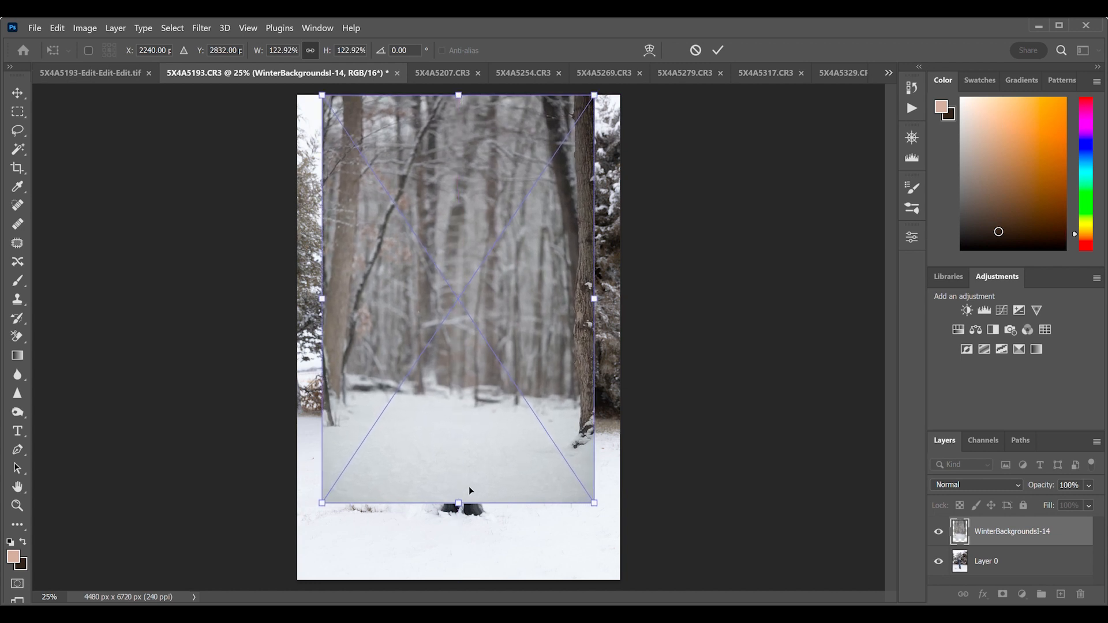
{"action": "left_click_drag", "start_coordinate": [460, 504], "coordinate": [464, 585]}
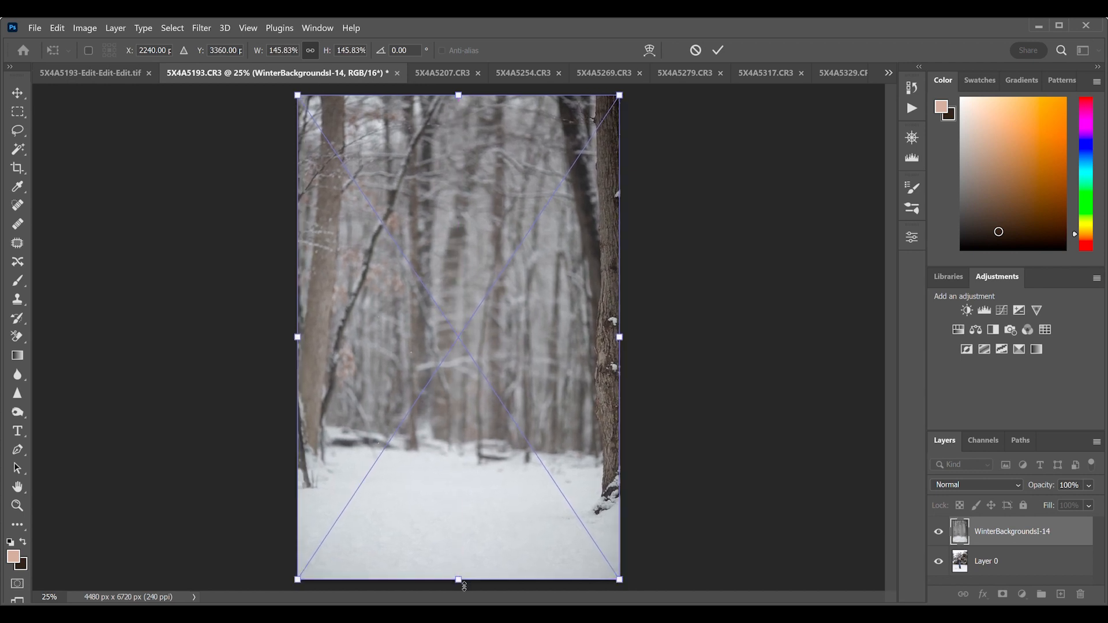
{"action": "double_click", "coordinate": [415, 539]}
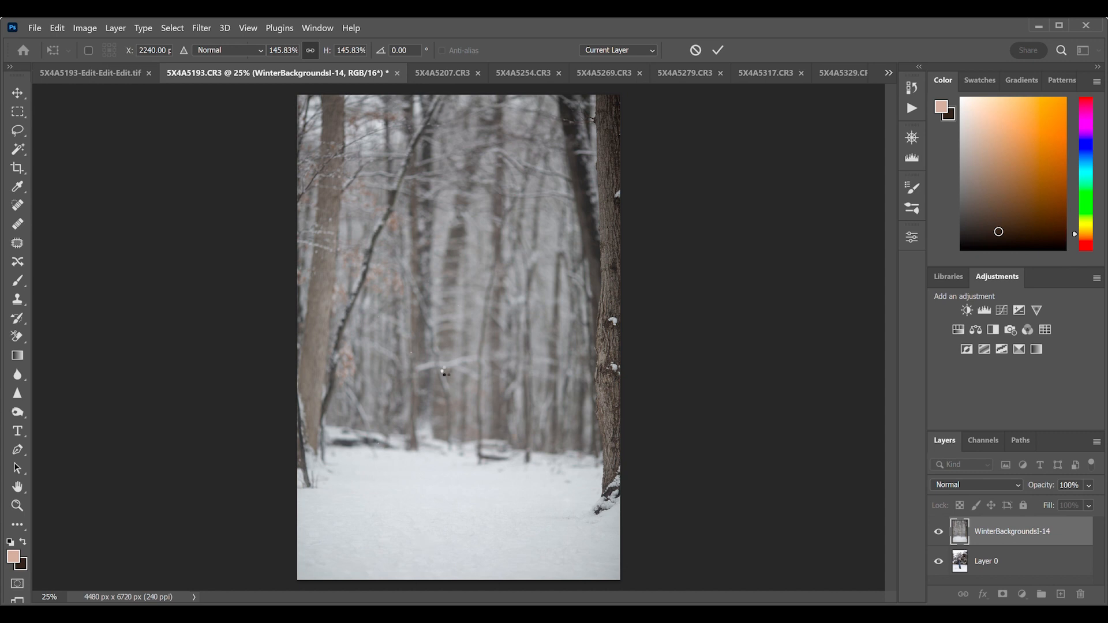
{"action": "key", "text": "s"}
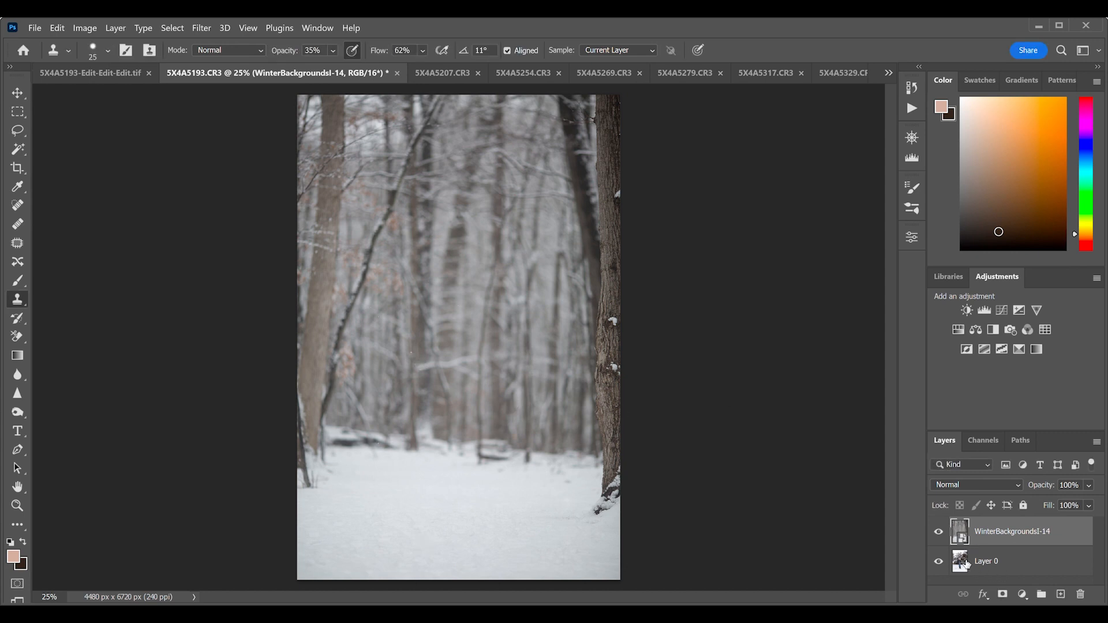
Move Layer 0 above WinterBackgroundsI-14 and mask it to the boy using Select Subject
{"action": "left_click_drag", "start_coordinate": [966, 564], "coordinate": [966, 528]}
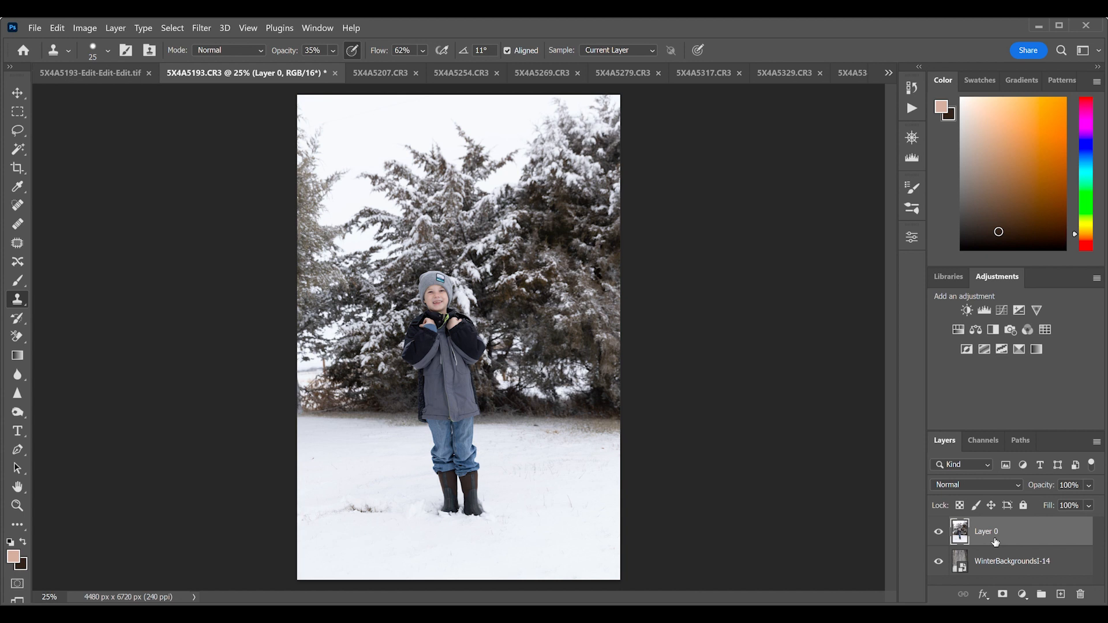
{"action": "left_click", "coordinate": [18, 149]}
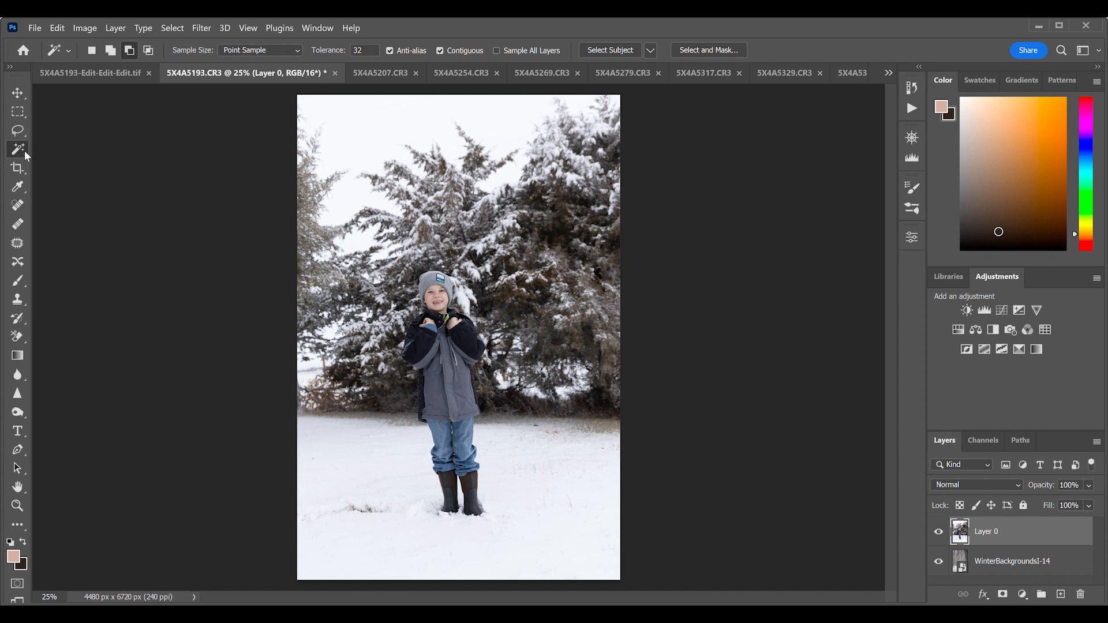
{"action": "left_click", "coordinate": [617, 54]}
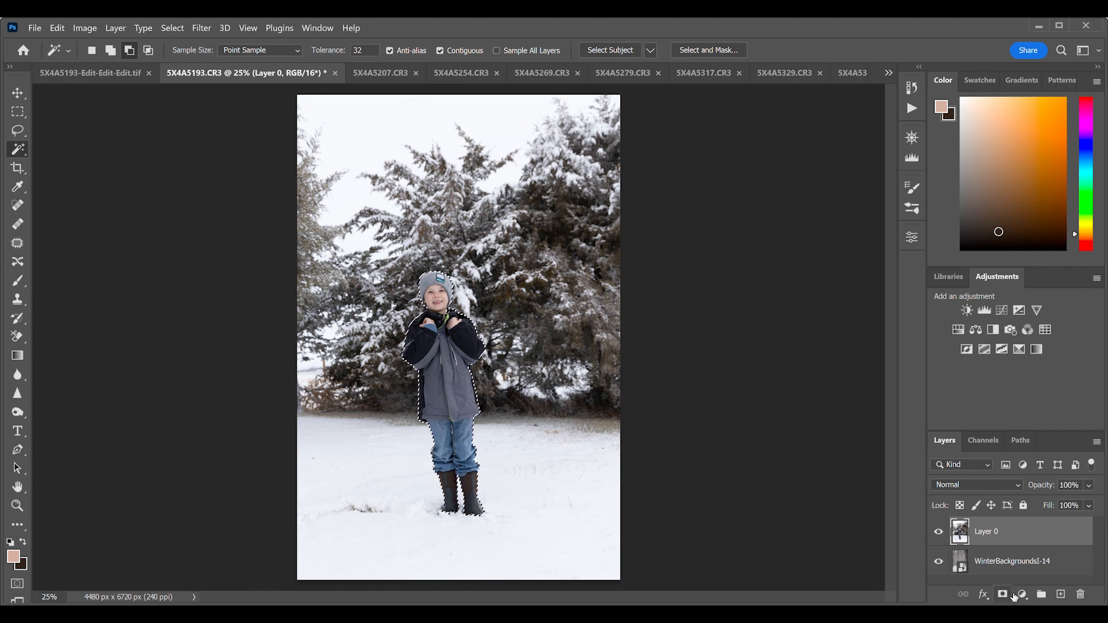
{"action": "left_click", "coordinate": [1005, 597]}
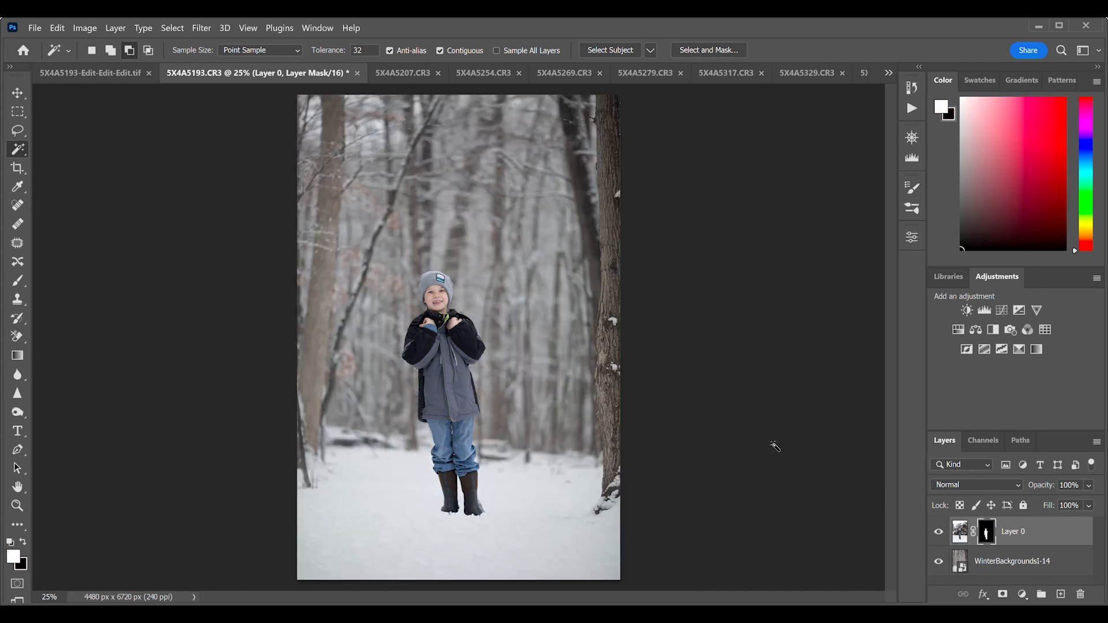
Move the masked boy down so that his boots stand lower in the snowy foreground
{"action": "left_click", "coordinate": [19, 94]}
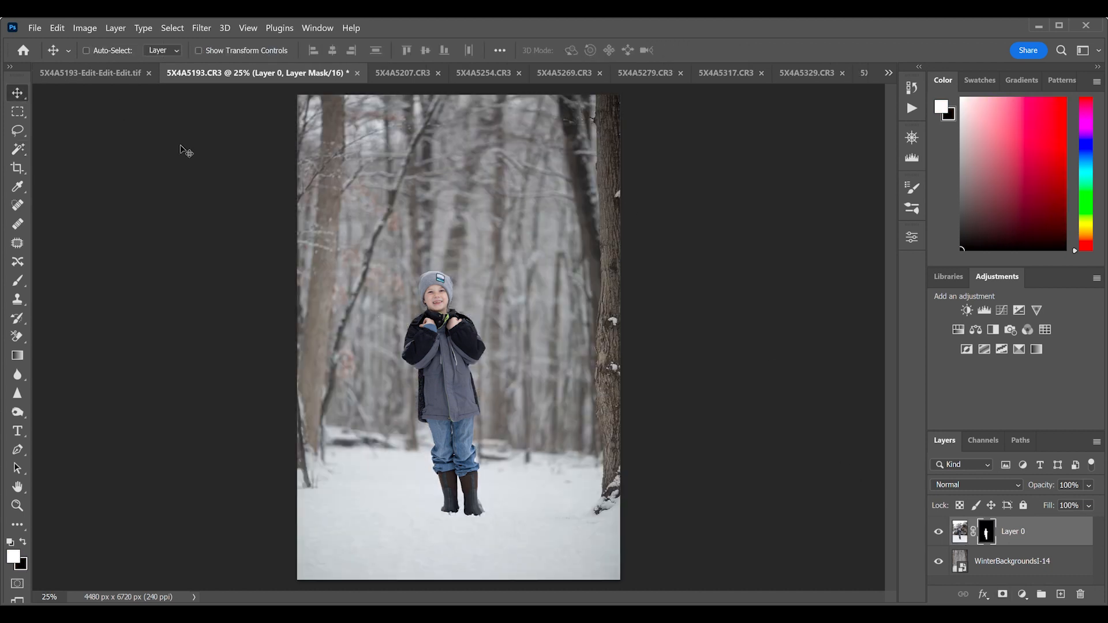
{"action": "left_click_drag", "start_coordinate": [438, 324], "coordinate": [438, 329]}
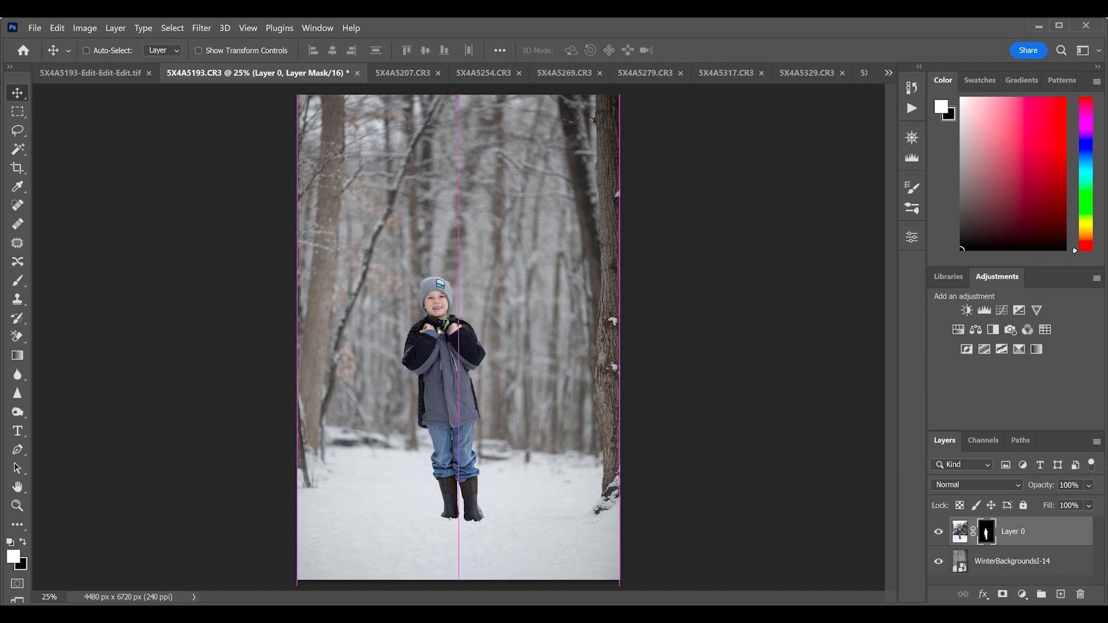
{"action": "left_click_drag", "start_coordinate": [437, 331], "coordinate": [432, 370]}
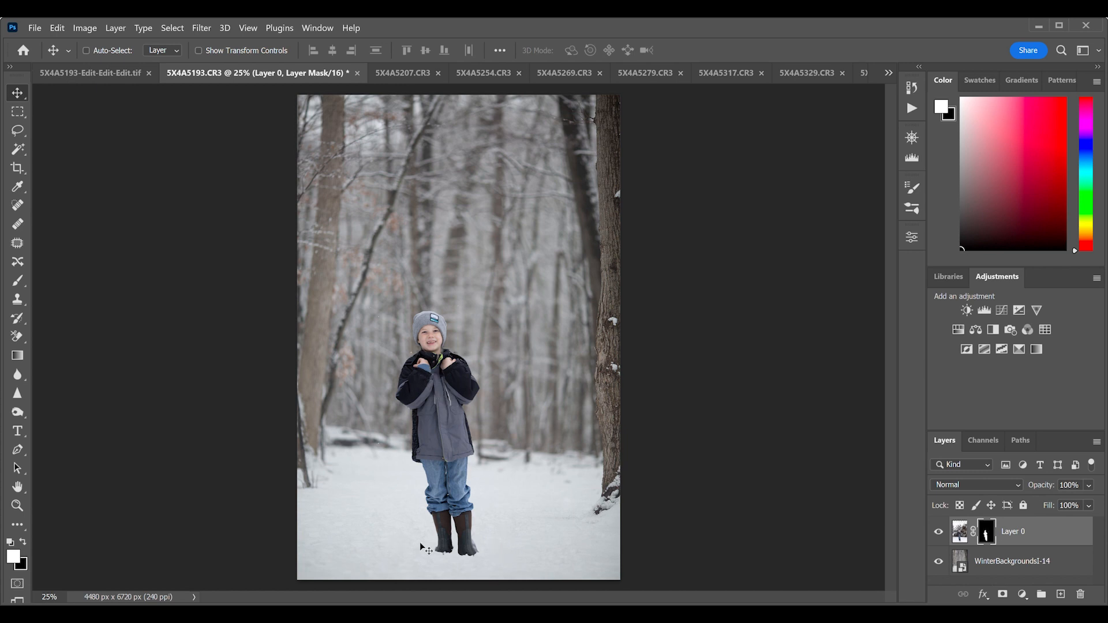
{"action": "left_click_drag", "start_coordinate": [437, 464], "coordinate": [442, 450]}
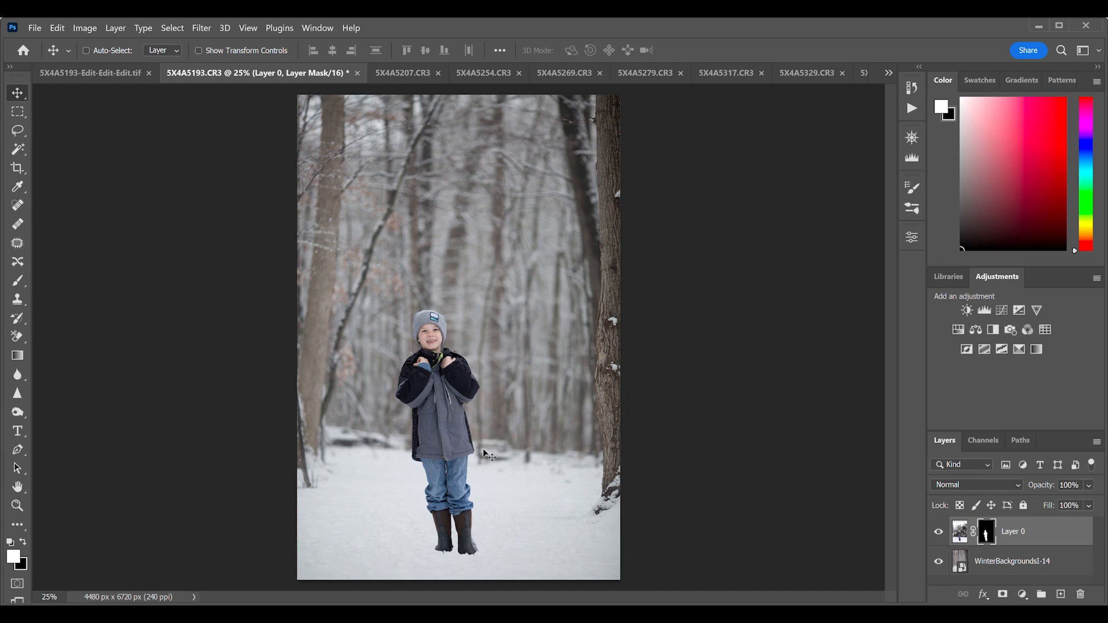
Examine the mask edges around the boy's hat, neck, sleeves, jacket and jeans at 200% magnification
{"action": "key", "text": "ctrl+plus"}
{"action": "key", "text": "ctrl+plus"}
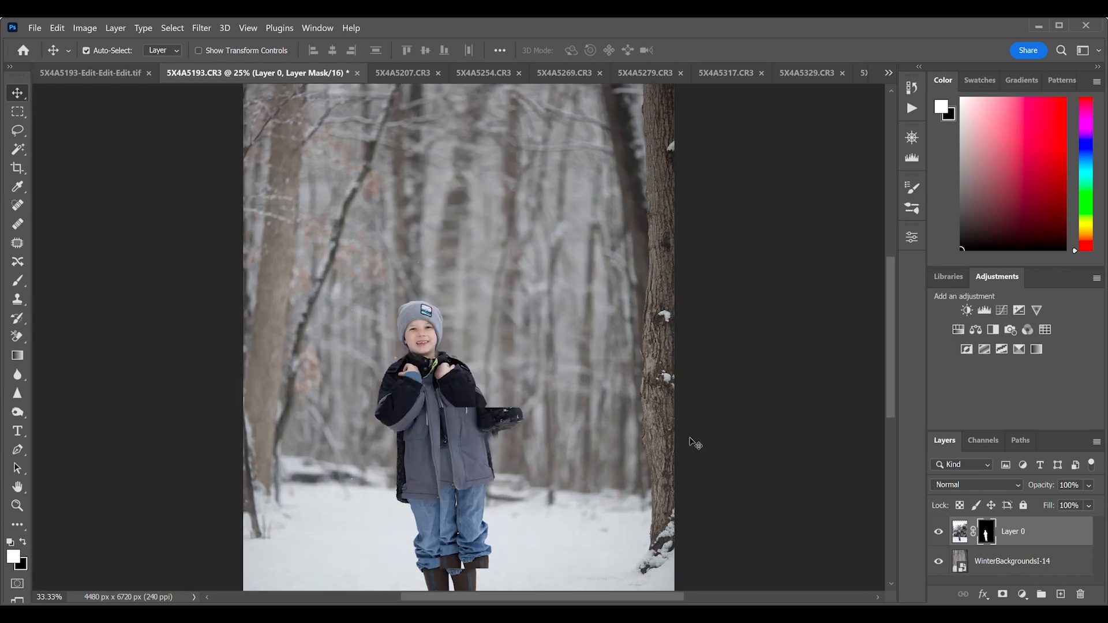
{"action": "key", "text": "ctrl+plus"}
{"action": "key", "text": "ctrl+plus"}
{"action": "key", "text": "ctrl+plus"}
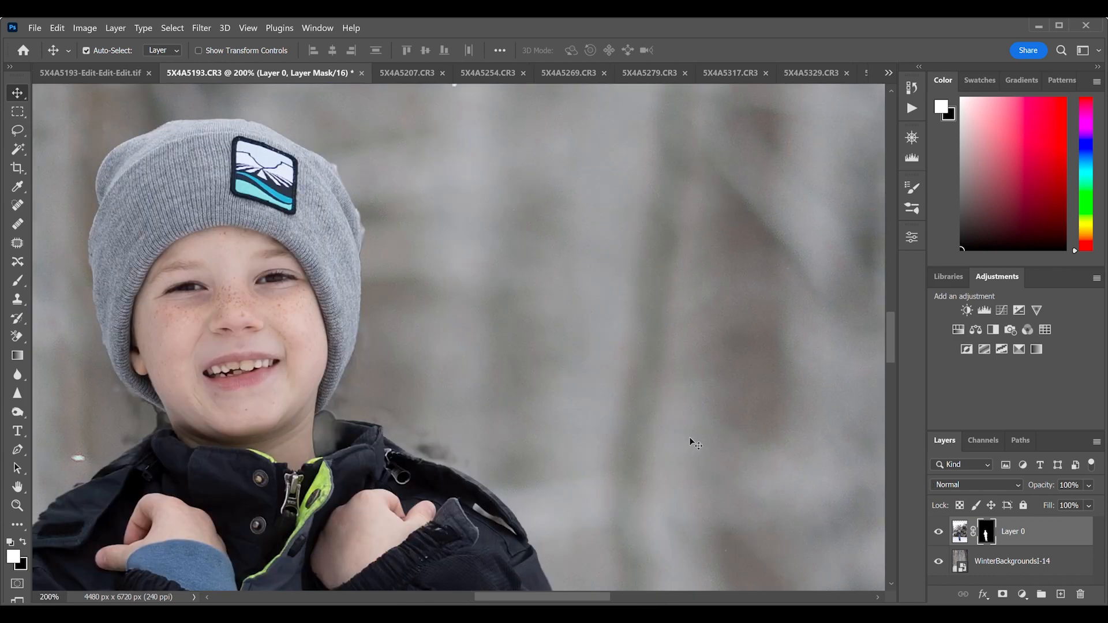
{"action": "scroll", "coordinate": [689, 438], "scroll_direction": "left", "scroll_amount": 5}
{"action": "scroll", "coordinate": [689, 438], "scroll_direction": "down", "scroll_amount": 2}
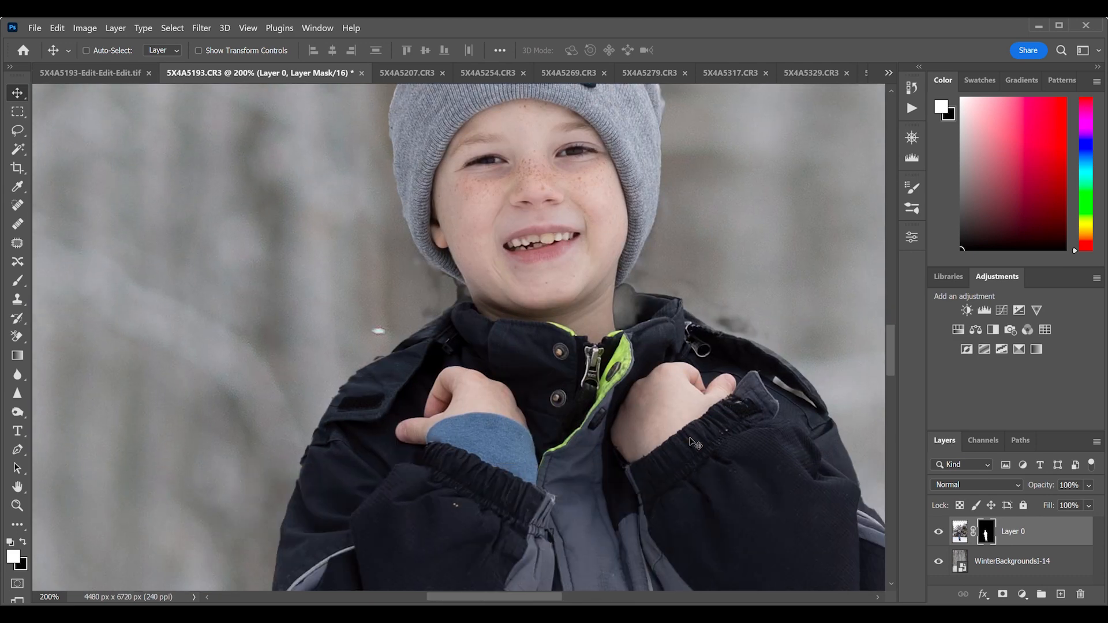
{"action": "scroll", "coordinate": [403, 111], "scroll_direction": "up", "scroll_amount": 4}
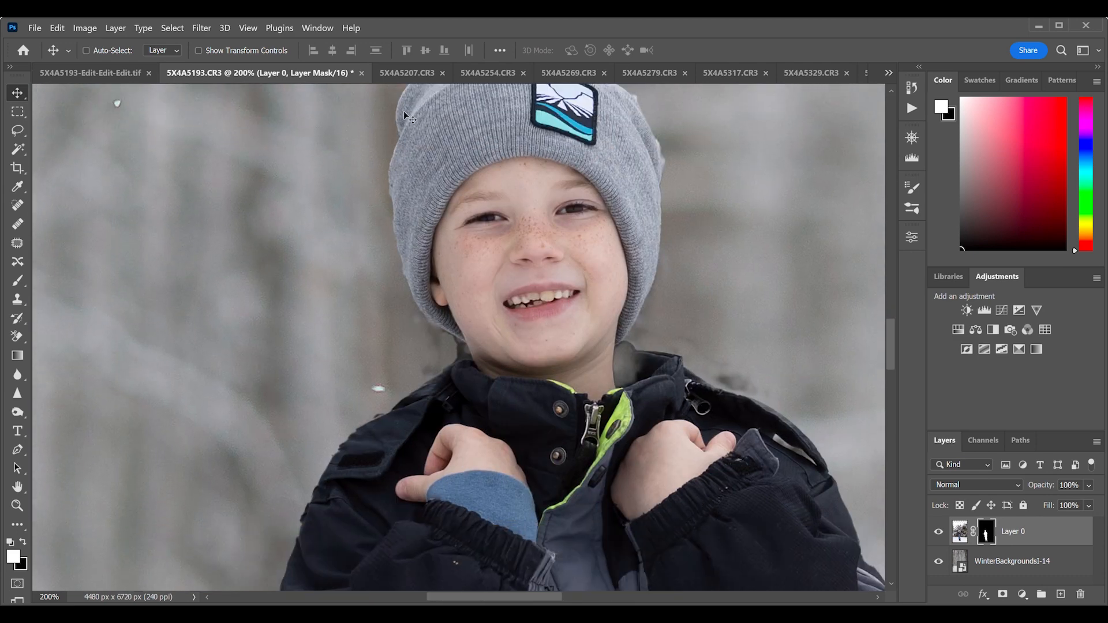
{"action": "scroll", "coordinate": [506, 226], "scroll_direction": "down", "scroll_amount": 5}
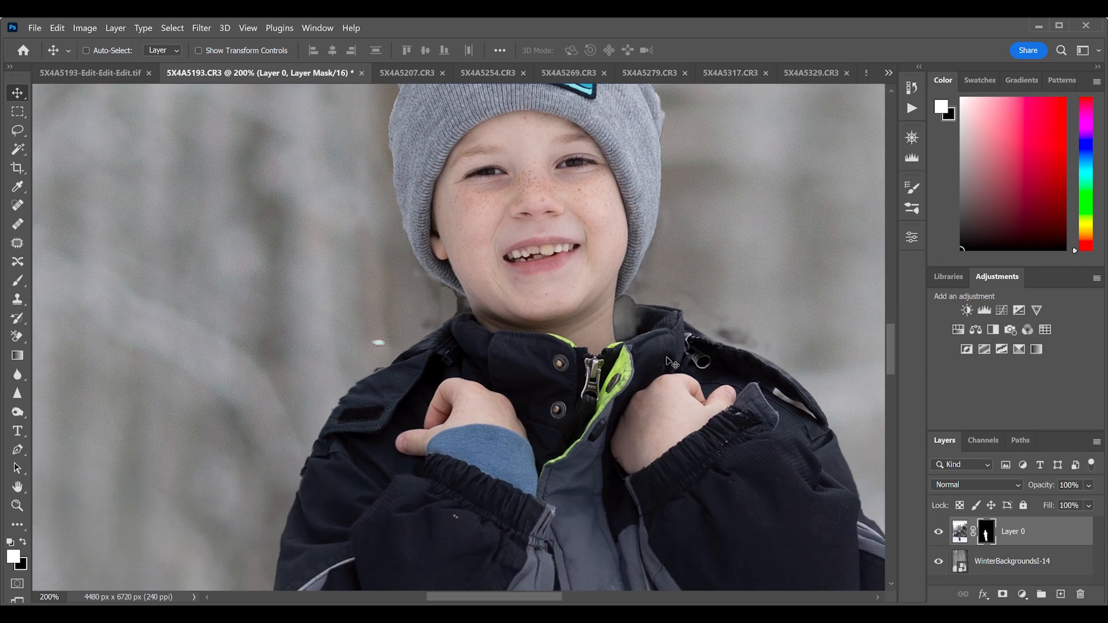
{"action": "scroll", "coordinate": [665, 355], "scroll_direction": "down", "scroll_amount": 2}
{"action": "scroll", "coordinate": [408, 339], "scroll_direction": "down", "scroll_amount": 2}
{"action": "scroll", "coordinate": [408, 339], "scroll_direction": "down", "scroll_amount": 4}
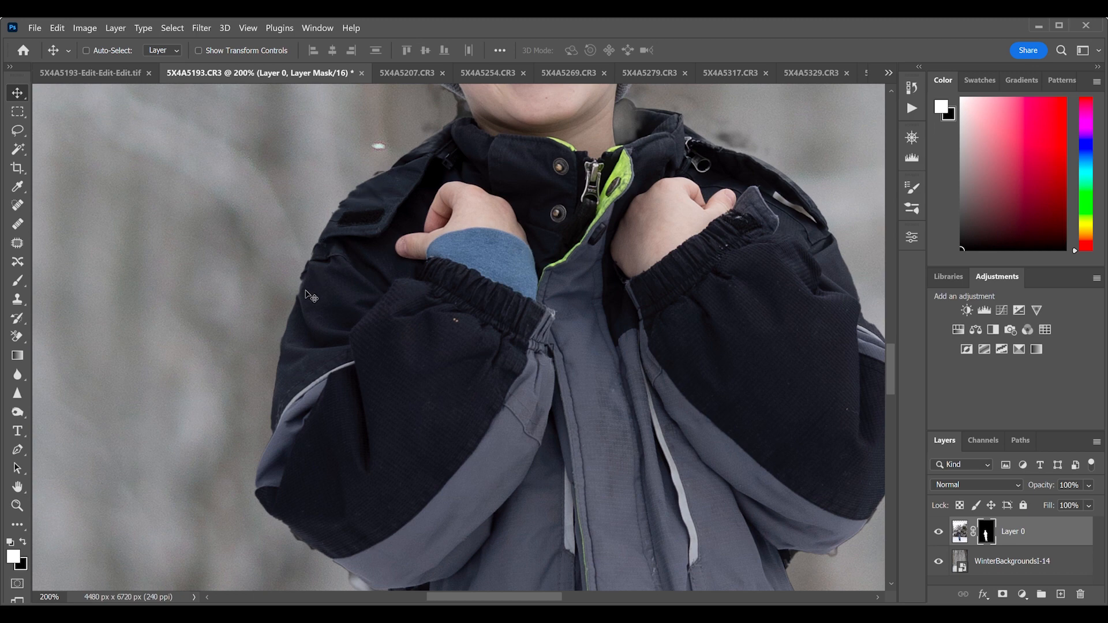
{"action": "scroll", "coordinate": [286, 399], "scroll_direction": "down", "scroll_amount": 7}
{"action": "scroll", "coordinate": [286, 399], "scroll_direction": "down", "scroll_amount": 2}
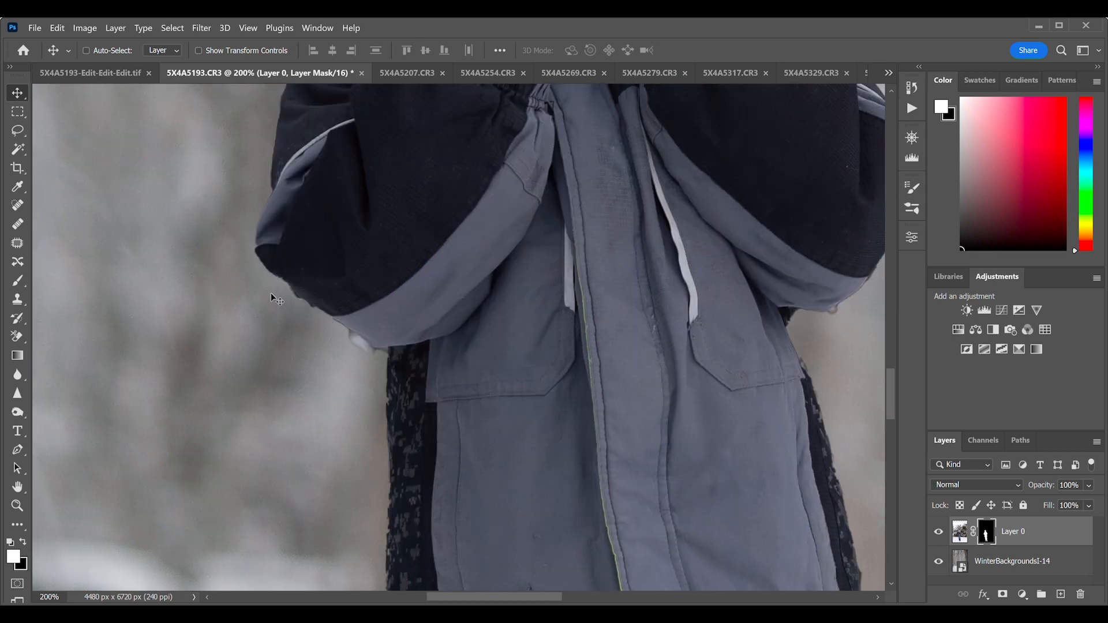
{"action": "scroll", "coordinate": [370, 345], "scroll_direction": "down", "scroll_amount": 15}
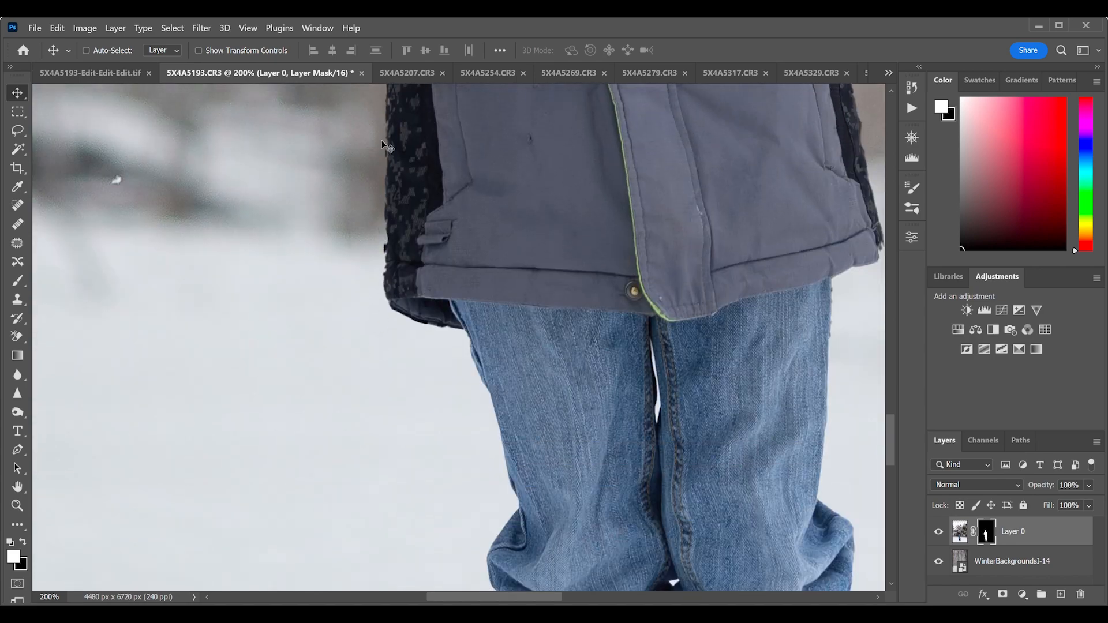
{"action": "scroll", "coordinate": [420, 316], "scroll_direction": "up", "scroll_amount": 7}
{"action": "scroll", "coordinate": [420, 317], "scroll_direction": "up", "scroll_amount": 20}
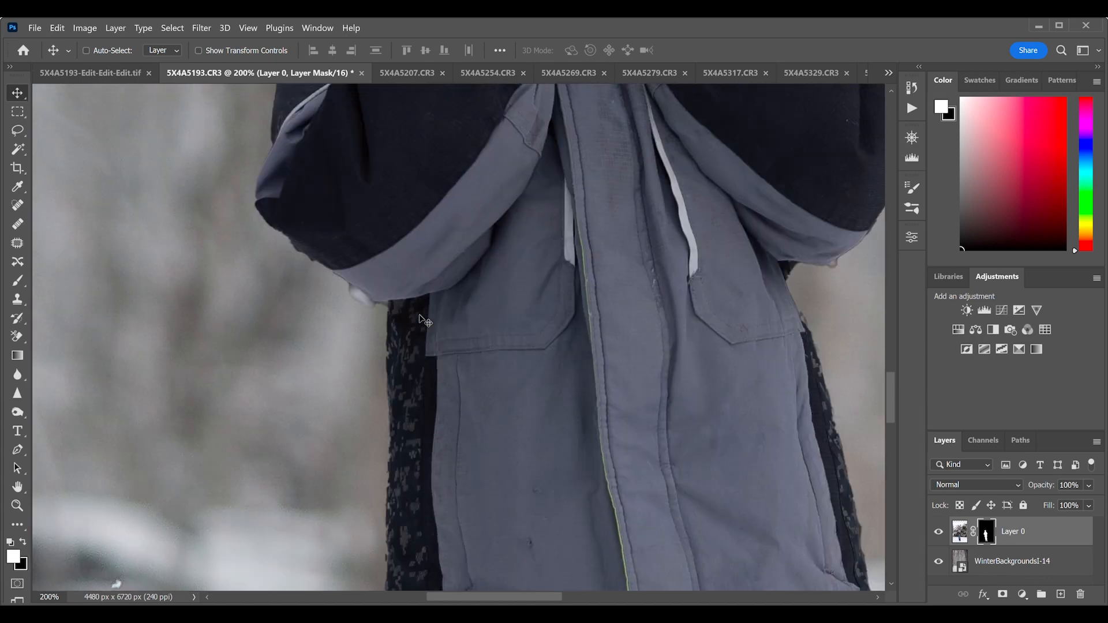
{"action": "scroll", "coordinate": [424, 321], "scroll_direction": "up", "scroll_amount": 3}
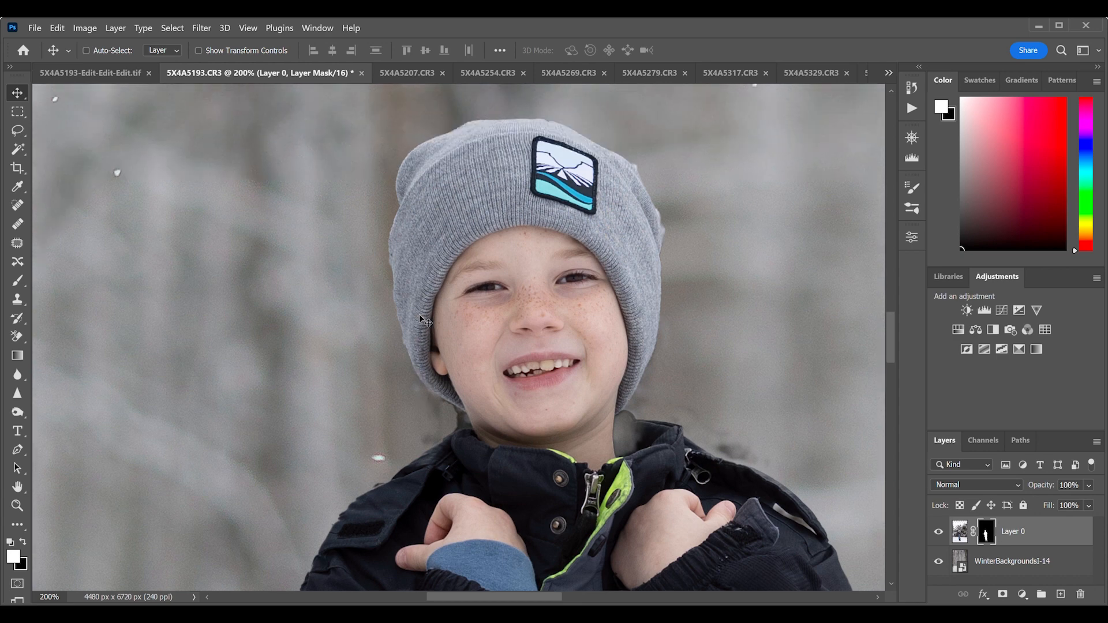
{"action": "scroll", "coordinate": [425, 321], "scroll_direction": "down", "scroll_amount": 2}
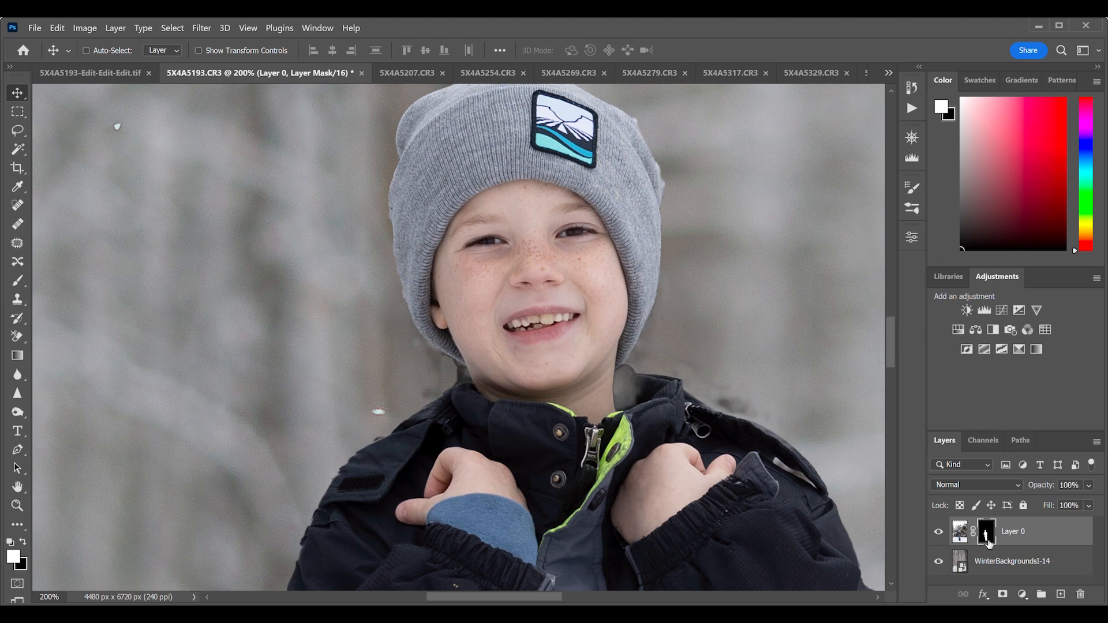
Try hiding the boy's face on the Layer 0 mask with a black brush and revealing it with white, undoing the spill
{"action": "key", "text": "b"}
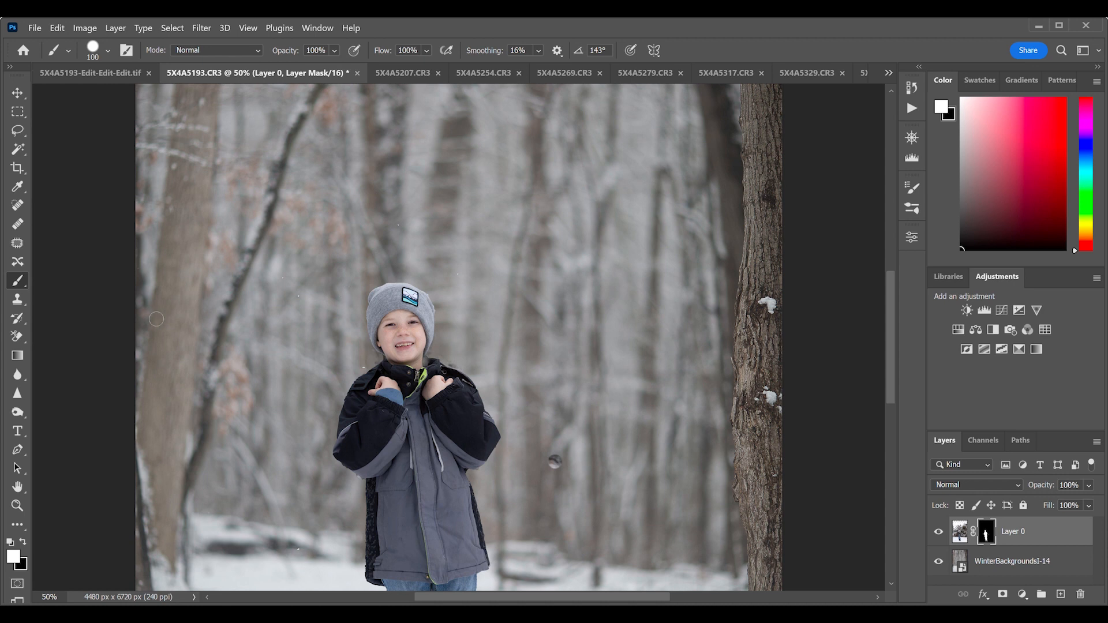
{"action": "key", "text": "x"}
{"action": "mouse_move", "coordinate": [366, 320]}
{"action": "left_mouse_down"}
{"action": "mouse_move", "coordinate": [482, 332]}
{"action": "mouse_move", "coordinate": [352, 339]}
{"action": "mouse_move", "coordinate": [438, 357]}
{"action": "left_mouse_up"}
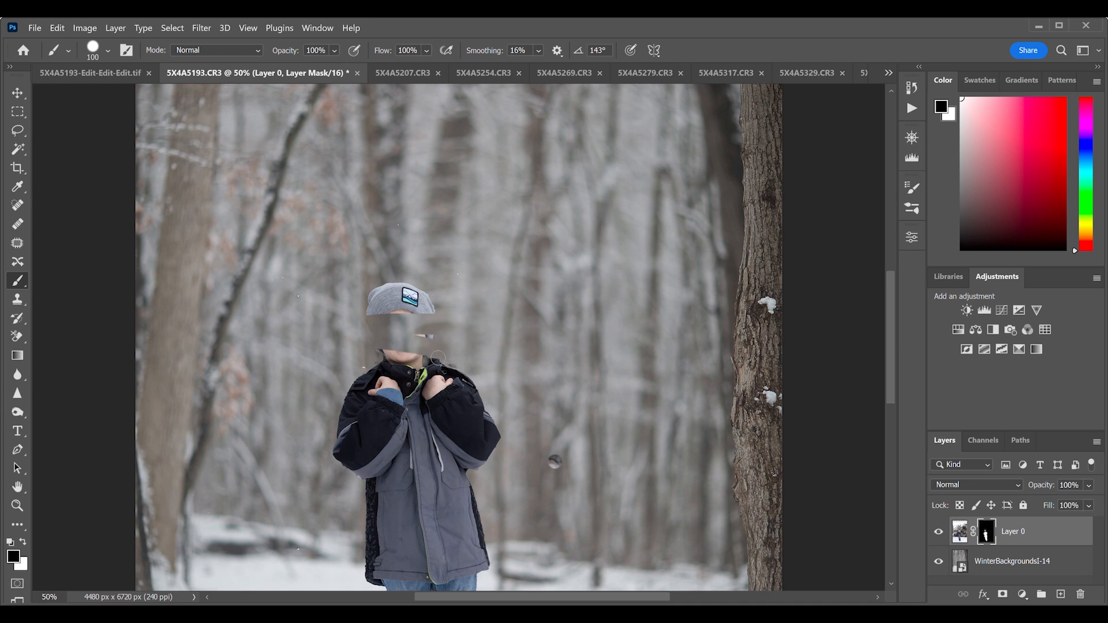
{"action": "key", "text": "x"}
{"action": "mouse_move", "coordinate": [437, 358]}
{"action": "left_mouse_down"}
{"action": "mouse_move", "coordinate": [408, 325]}
{"action": "mouse_move", "coordinate": [390, 353]}
{"action": "mouse_move", "coordinate": [386, 328]}
{"action": "mouse_move", "coordinate": [363, 320]}
{"action": "mouse_move", "coordinate": [386, 316]}
{"action": "left_mouse_up"}
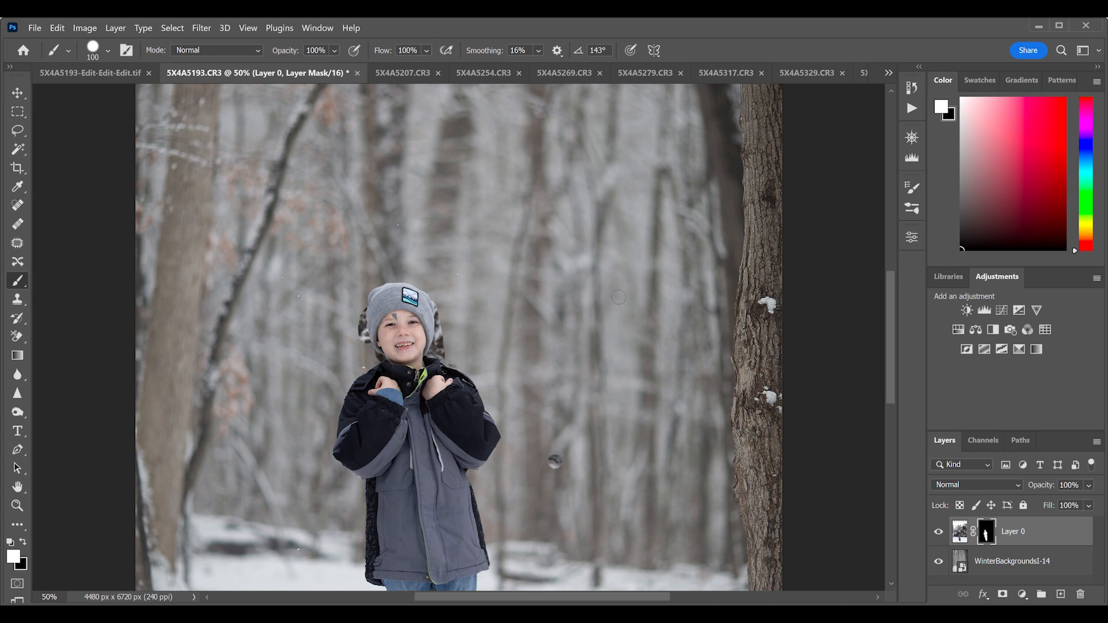
{"action": "key", "text": "ctrl+z"}
{"action": "key", "text": "ctrl+shift+z"}
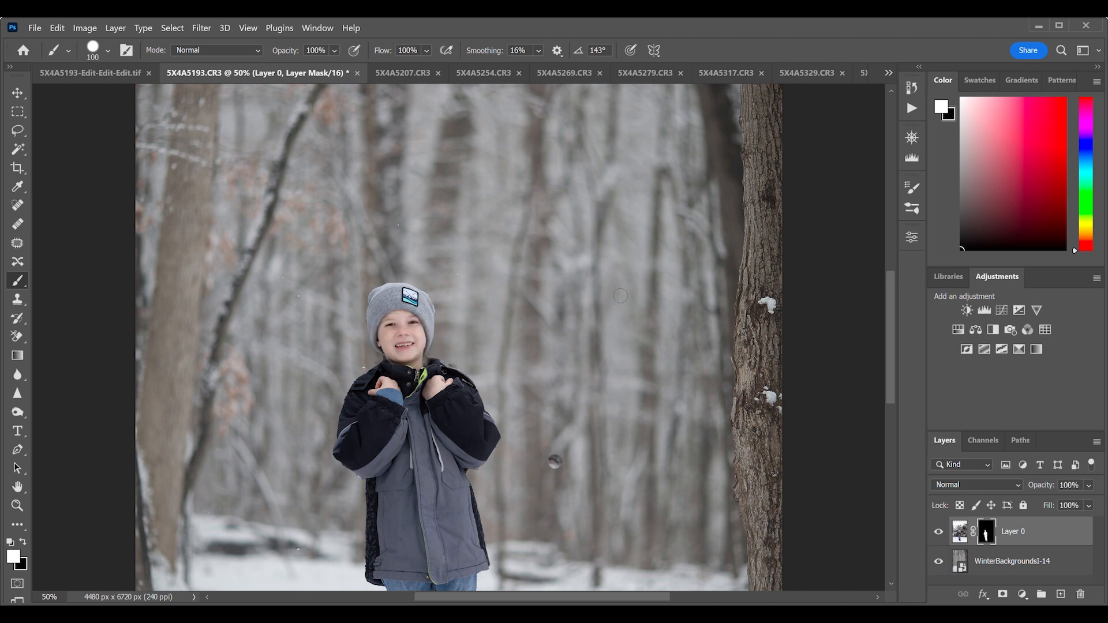
Paint black on the Layer 0 mask over the stray round patch in the background beside the boy's elbow
{"action": "key", "text": "ctrl+plus"}
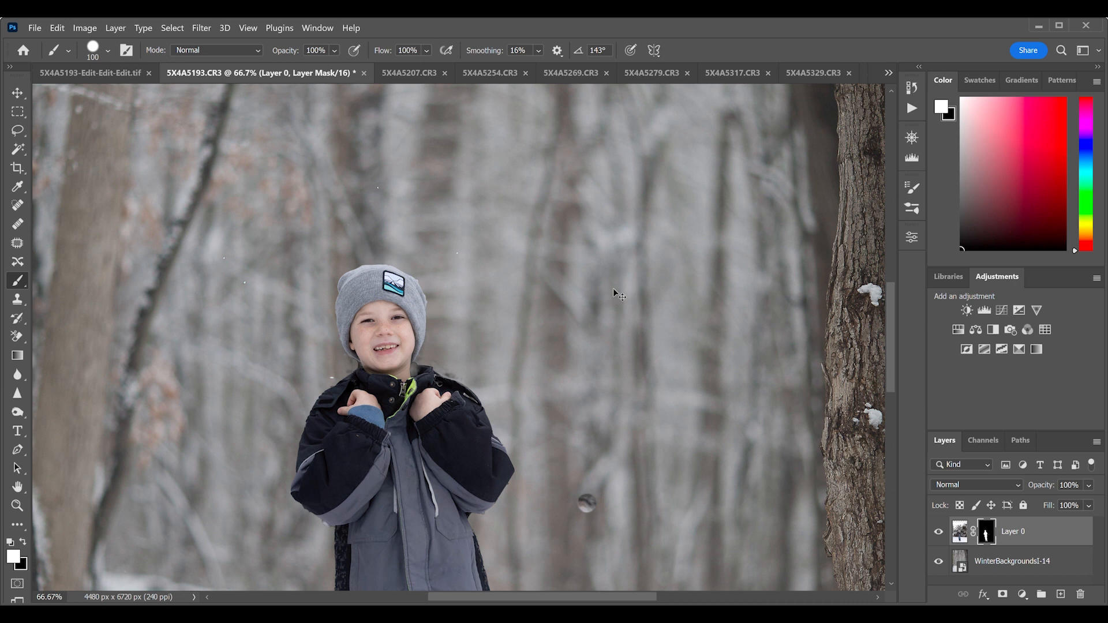
{"action": "key", "text": "ctrl+plus"}
{"action": "scroll", "coordinate": [628, 303], "scroll_direction": "left", "scroll_amount": 5}
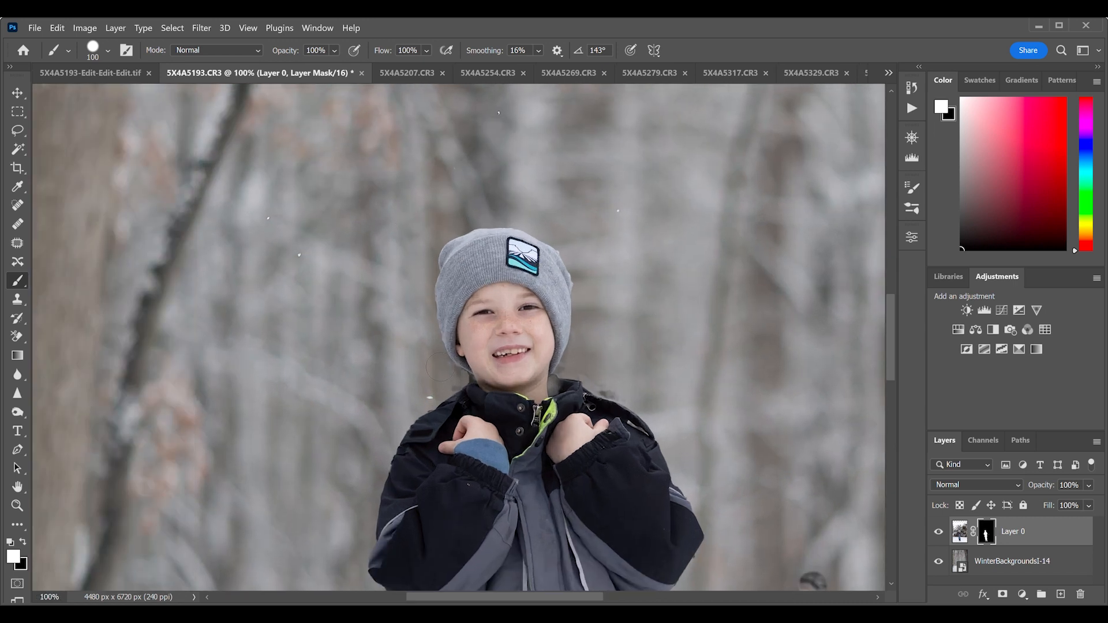
{"action": "scroll", "coordinate": [439, 365], "scroll_direction": "right", "scroll_amount": 2}
{"action": "scroll", "coordinate": [551, 259], "scroll_direction": "down", "scroll_amount": 1}
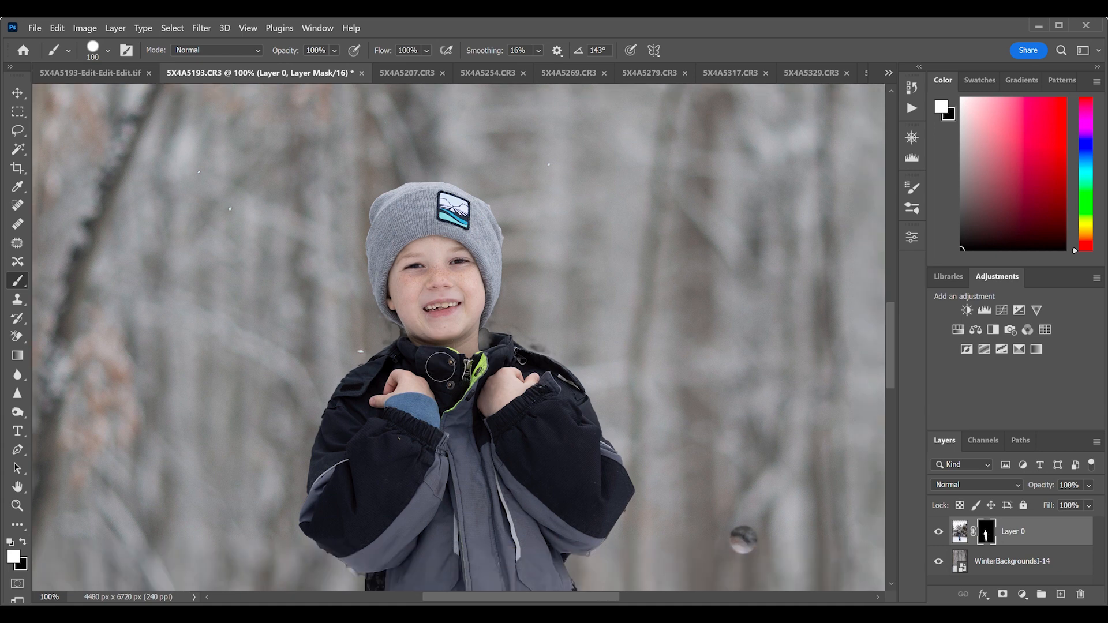
{"action": "scroll", "coordinate": [551, 258], "scroll_direction": "right", "scroll_amount": 1}
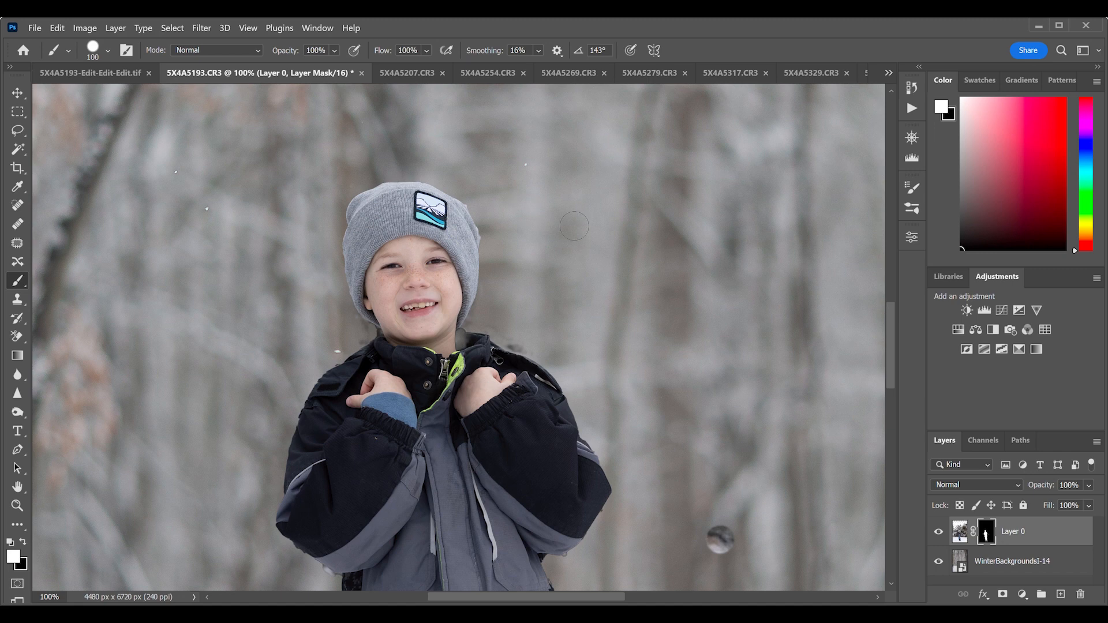
{"action": "key", "text": "x"}
{"action": "scroll", "coordinate": [600, 268], "scroll_direction": "down", "scroll_amount": 3}
{"action": "left_click_drag", "start_coordinate": [735, 456], "coordinate": [730, 470]}
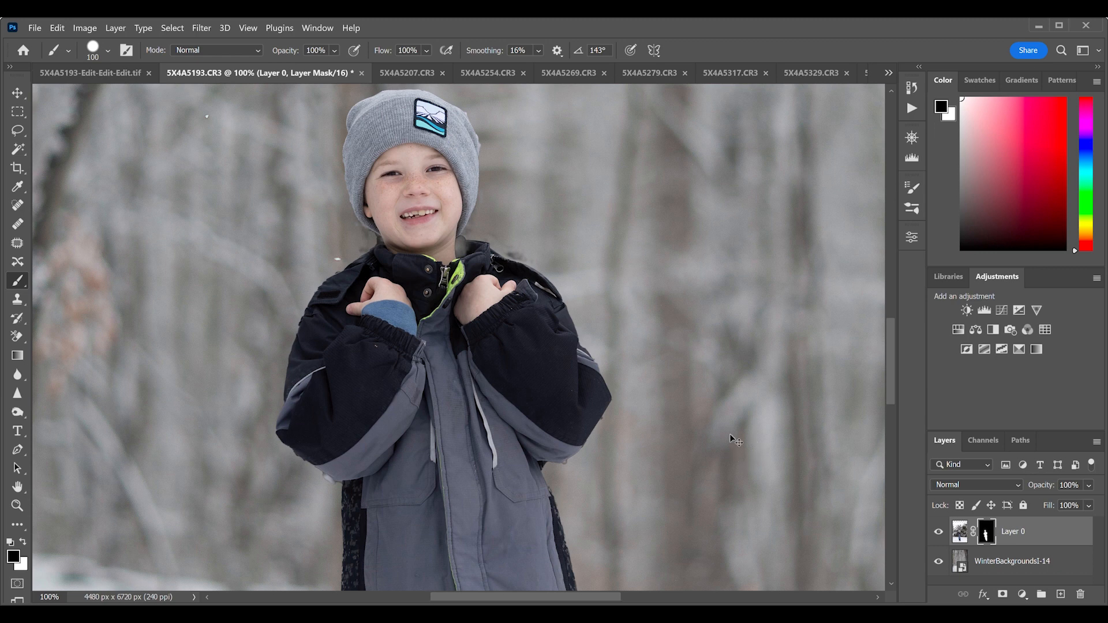
Restore the missing edge of the boy's right shoulder and upper sleeve by painting white on the mask with a 40 px brush
{"action": "key", "text": "ctrl+plus"}
{"action": "key", "text": "ctrl+plus"}
{"action": "scroll", "coordinate": [774, 477], "scroll_direction": "left", "scroll_amount": 6}
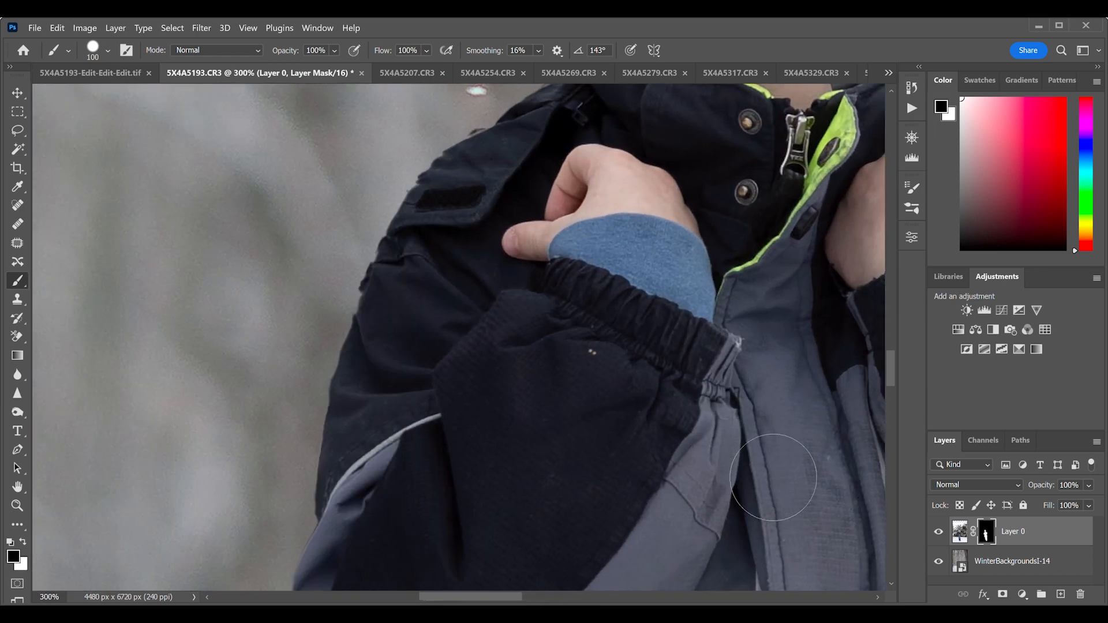
{"action": "scroll", "coordinate": [797, 483], "scroll_direction": "up", "scroll_amount": 3}
{"action": "key", "text": "bracketleft"}
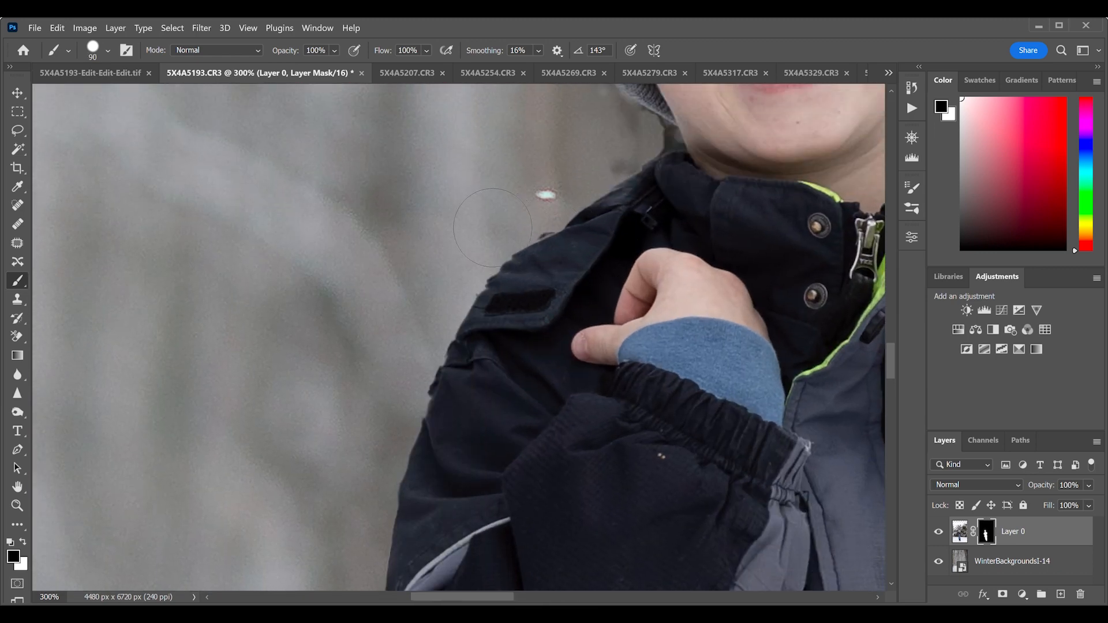
{"action": "key", "text": "bracketleft"}
{"action": "key", "text": "bracketleft"}
{"action": "key", "text": "bracketleft"}
{"action": "key", "text": "x"}
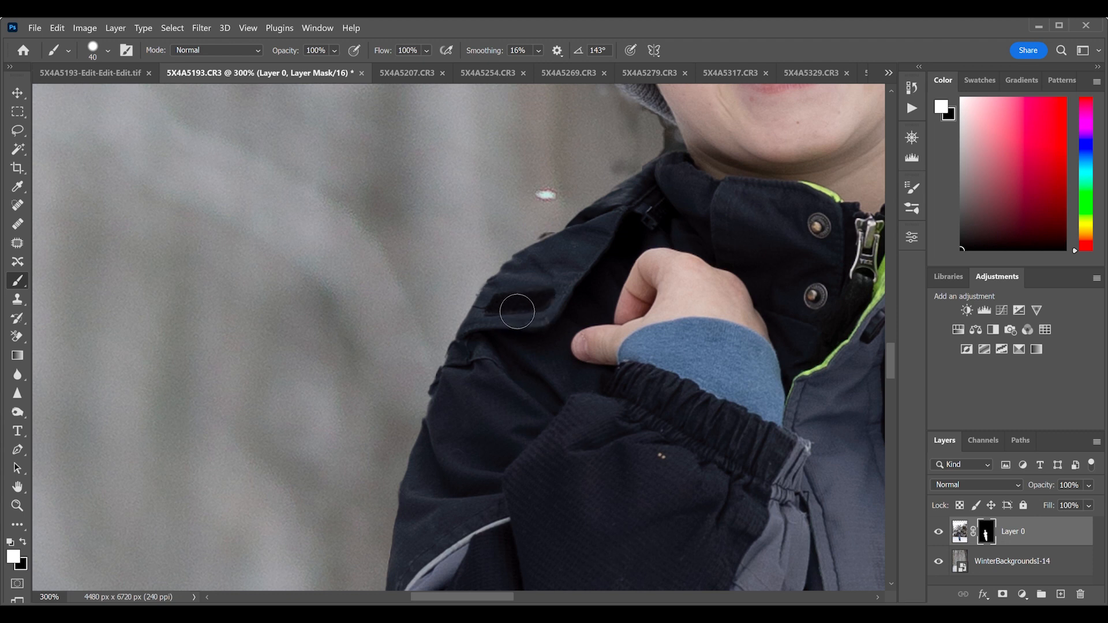
{"action": "mouse_move", "coordinate": [487, 368]}
{"action": "left_mouse_down"}
{"action": "mouse_move", "coordinate": [431, 517]}
{"action": "mouse_move", "coordinate": [456, 440]}
{"action": "mouse_move", "coordinate": [433, 500]}
{"action": "mouse_move", "coordinate": [421, 568]}
{"action": "mouse_move", "coordinate": [433, 511]}
{"action": "left_mouse_up"}
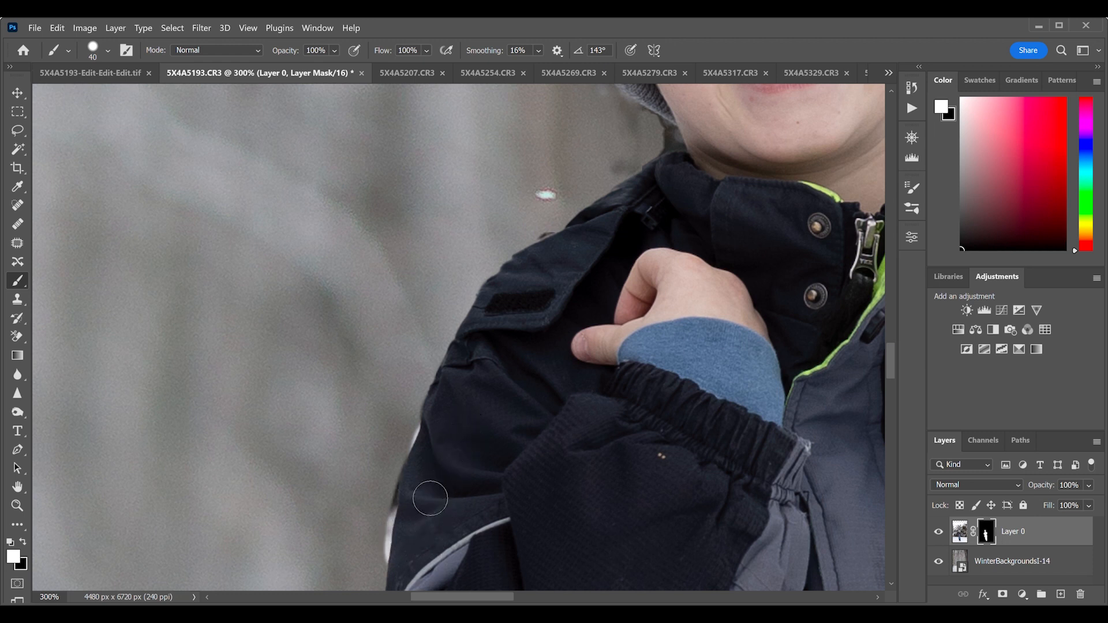
Remove the white fringe along the boy's right sleeve by painting black on the mask with a 20 px brush
{"action": "key", "text": "x"}
{"action": "key", "text": "bracketleft"}
{"action": "key", "text": "bracketleft"}
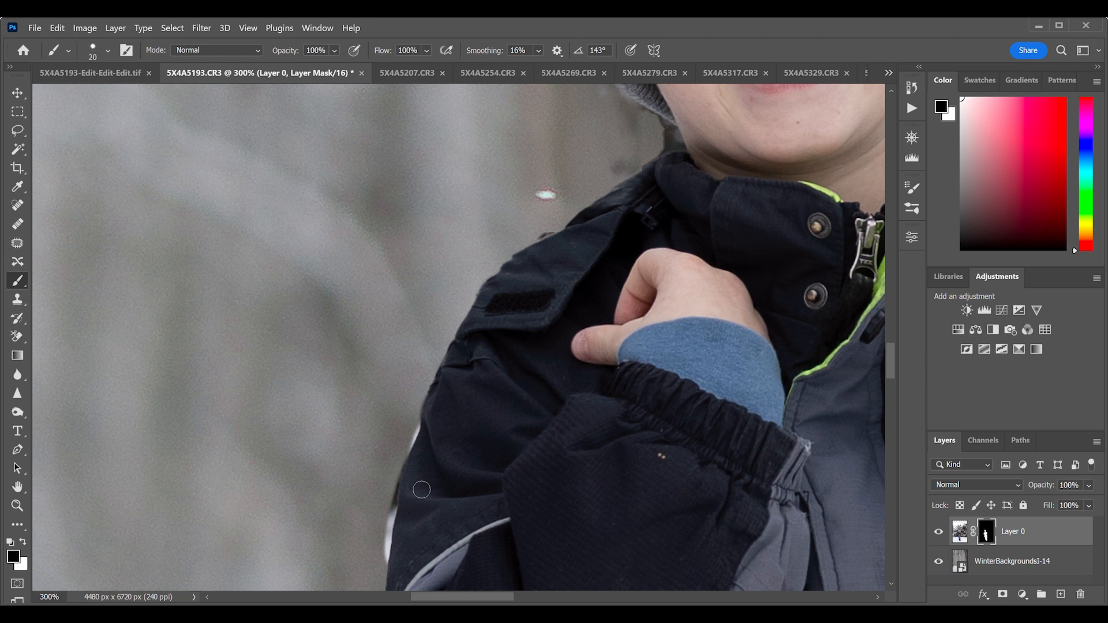
{"action": "scroll", "coordinate": [421, 489], "scroll_direction": "down", "scroll_amount": 1}
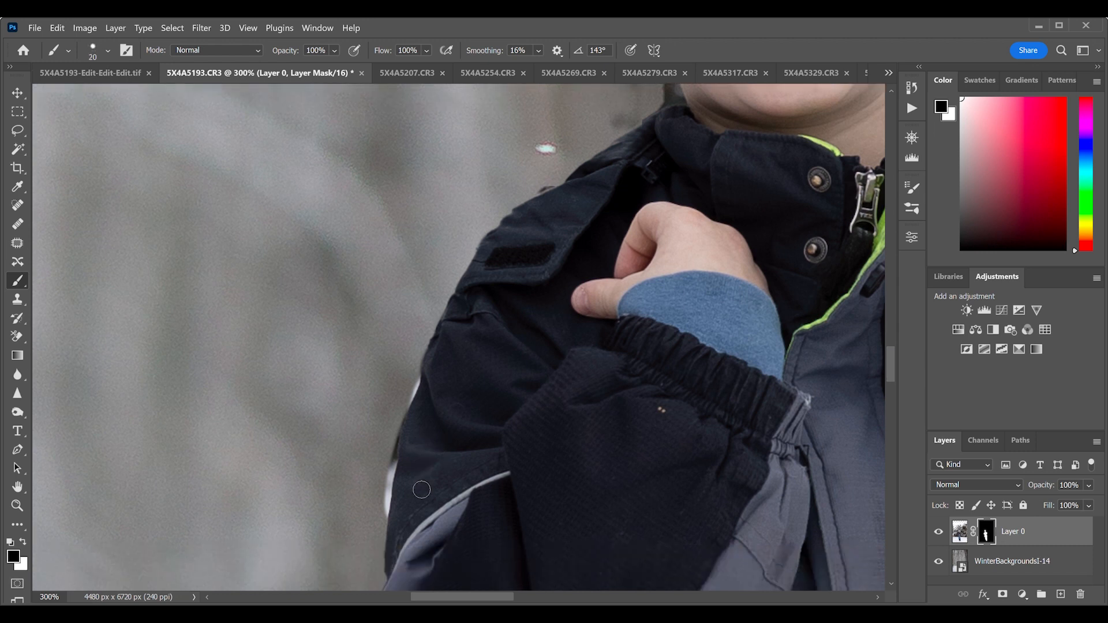
{"action": "left_click_drag", "start_coordinate": [417, 398], "coordinate": [418, 396]}
{"action": "mouse_move", "coordinate": [380, 498]}
{"action": "left_mouse_down"}
{"action": "mouse_move", "coordinate": [385, 487]}
{"action": "mouse_move", "coordinate": [388, 505]}
{"action": "left_mouse_up"}
{"action": "mouse_move", "coordinate": [397, 452]}
{"action": "left_mouse_down"}
{"action": "mouse_move", "coordinate": [392, 473]}
{"action": "mouse_move", "coordinate": [397, 455]}
{"action": "left_mouse_up"}
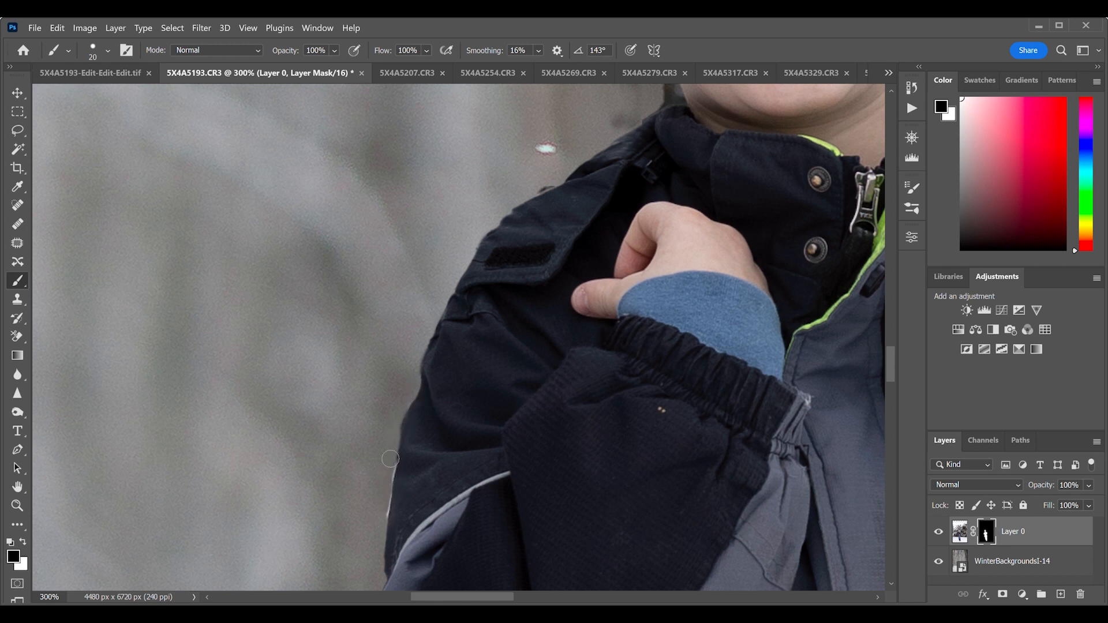
{"action": "scroll", "coordinate": [390, 448], "scroll_direction": "down", "scroll_amount": 3}
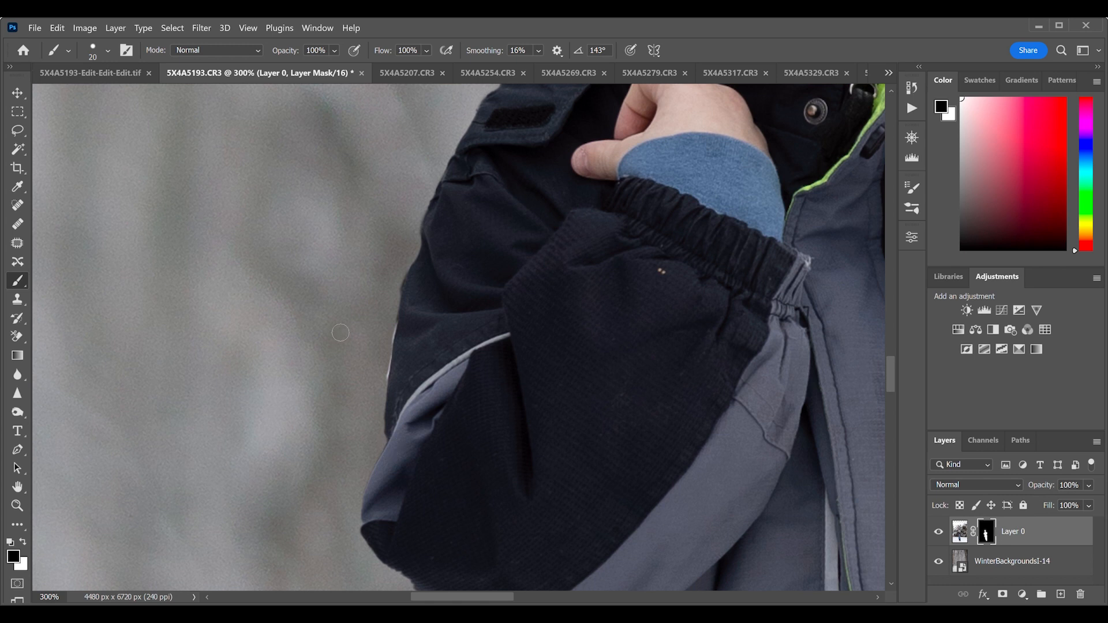
{"action": "left_click_drag", "start_coordinate": [387, 378], "coordinate": [403, 274]}
Remove the dark sliver between the boy's hat and collar by painting black on the Layer 0 mask with an 8 px brush
{"action": "scroll", "coordinate": [403, 274], "scroll_direction": "up", "scroll_amount": 6}
{"action": "scroll", "coordinate": [402, 274], "scroll_direction": "right", "scroll_amount": 4}
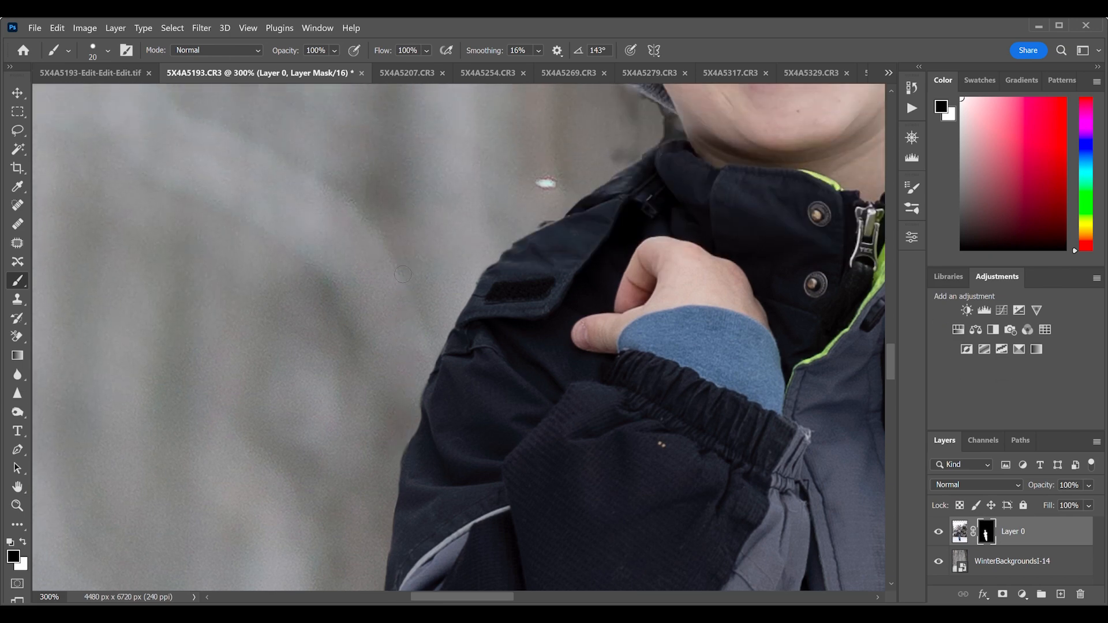
{"action": "scroll", "coordinate": [403, 274], "scroll_direction": "up", "scroll_amount": 4}
{"action": "scroll", "coordinate": [402, 274], "scroll_direction": "right", "scroll_amount": 4}
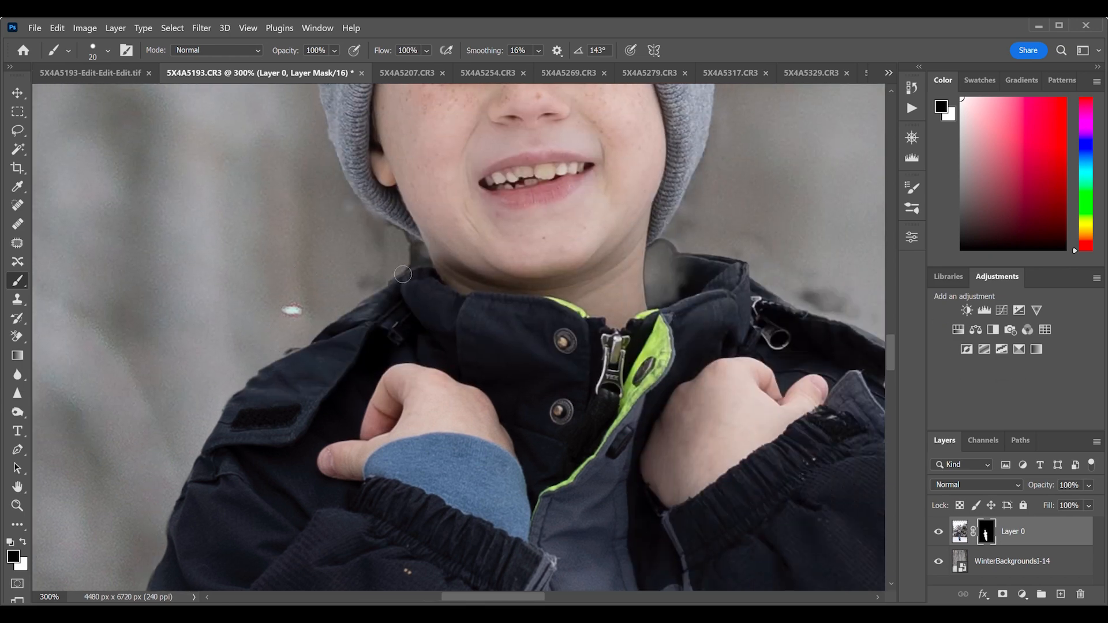
{"action": "scroll", "coordinate": [400, 271], "scroll_direction": "up", "scroll_amount": 2}
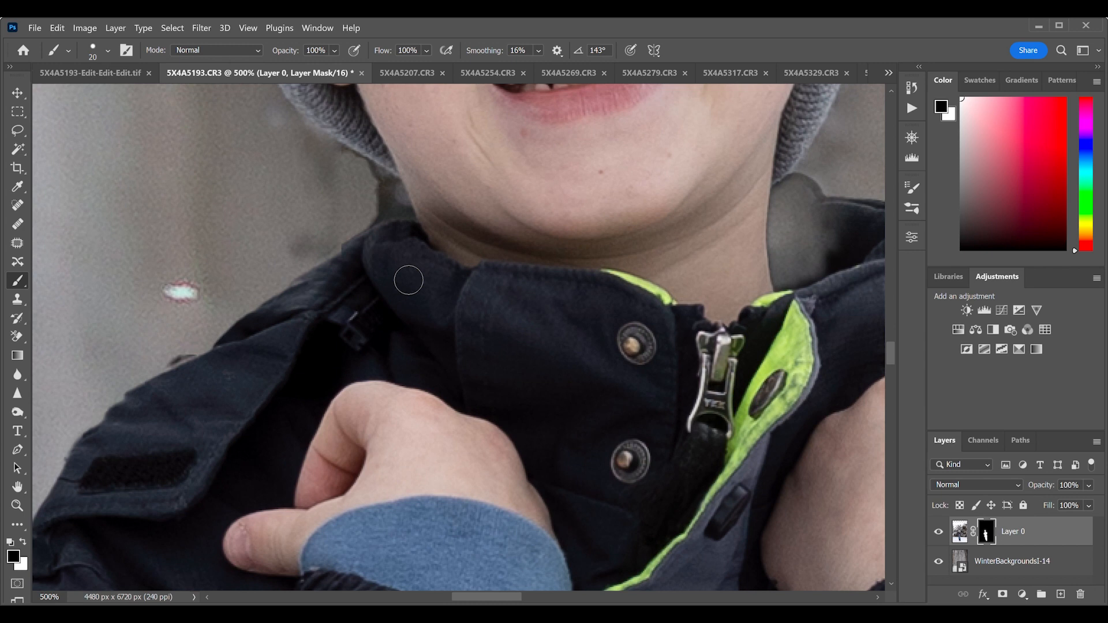
{"action": "scroll", "coordinate": [408, 280], "scroll_direction": "left", "scroll_amount": 6}
{"action": "scroll", "coordinate": [408, 280], "scroll_direction": "up", "scroll_amount": 2}
{"action": "scroll", "coordinate": [408, 280], "scroll_direction": "right", "scroll_amount": 2}
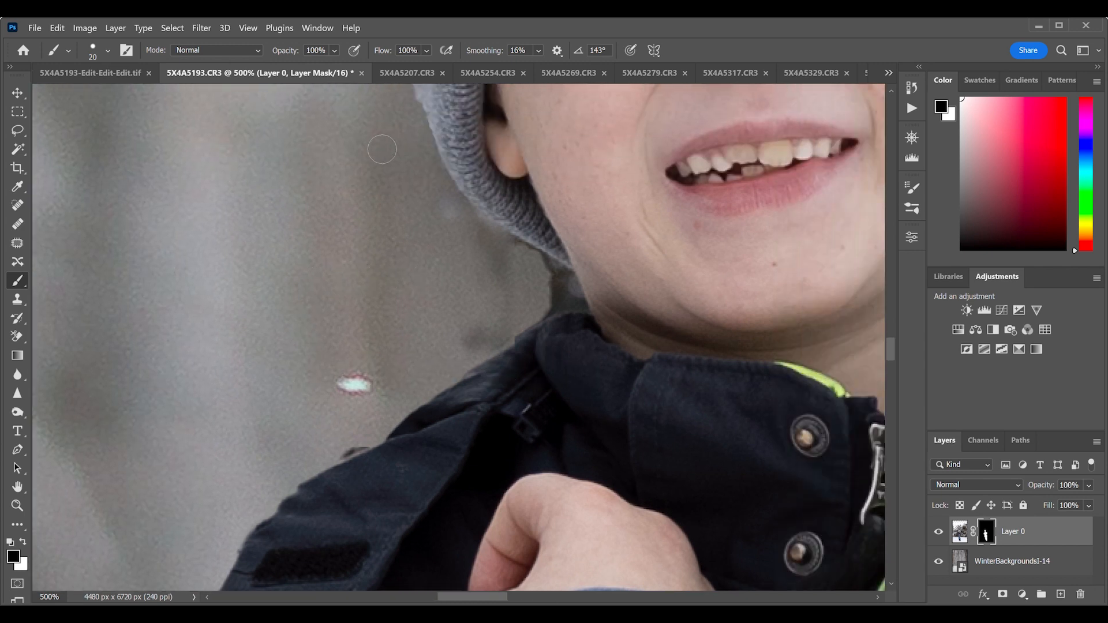
{"action": "key", "text": "bracketleft"}
{"action": "key", "text": "bracketleft"}
{"action": "key", "text": "bracketleft"}
{"action": "key", "text": "bracketleft"}
{"action": "mouse_move", "coordinate": [556, 271]}
{"action": "left_mouse_down"}
{"action": "mouse_move", "coordinate": [574, 297]}
{"action": "mouse_move", "coordinate": [578, 277]}
{"action": "mouse_move", "coordinate": [563, 298]}
{"action": "left_mouse_up"}
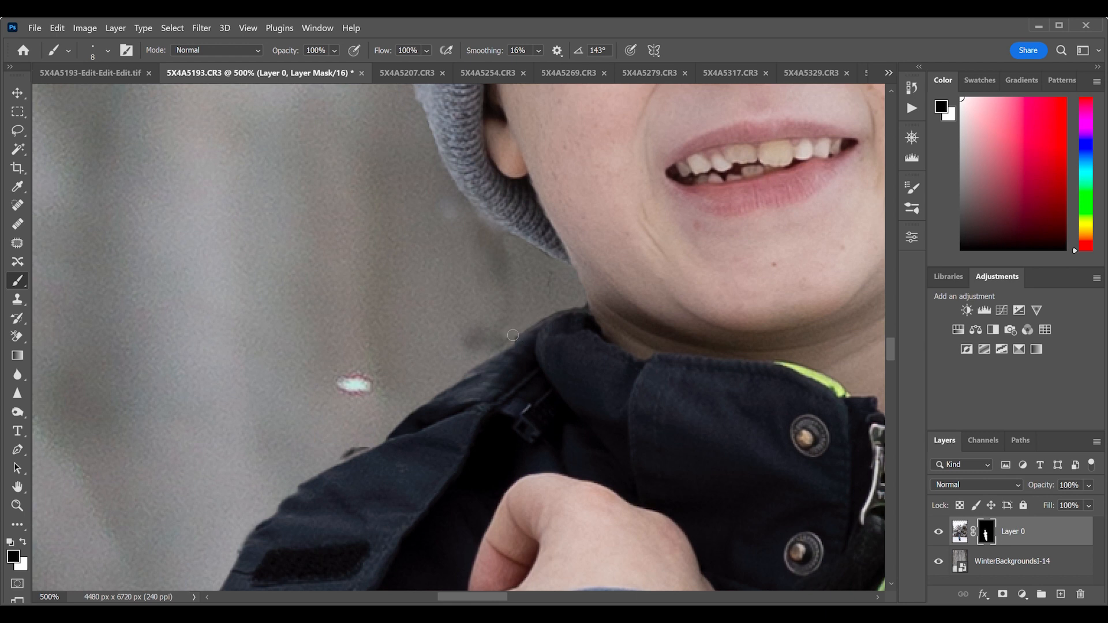
Restore the jacket edge below the collar with white on the mask, and paint out the small dark bump on the shoulder with black
{"action": "key", "text": "x"}
{"action": "mouse_move", "coordinate": [512, 335]}
{"action": "left_mouse_down"}
{"action": "mouse_move", "coordinate": [522, 349]}
{"action": "mouse_move", "coordinate": [506, 364]}
{"action": "left_mouse_up"}
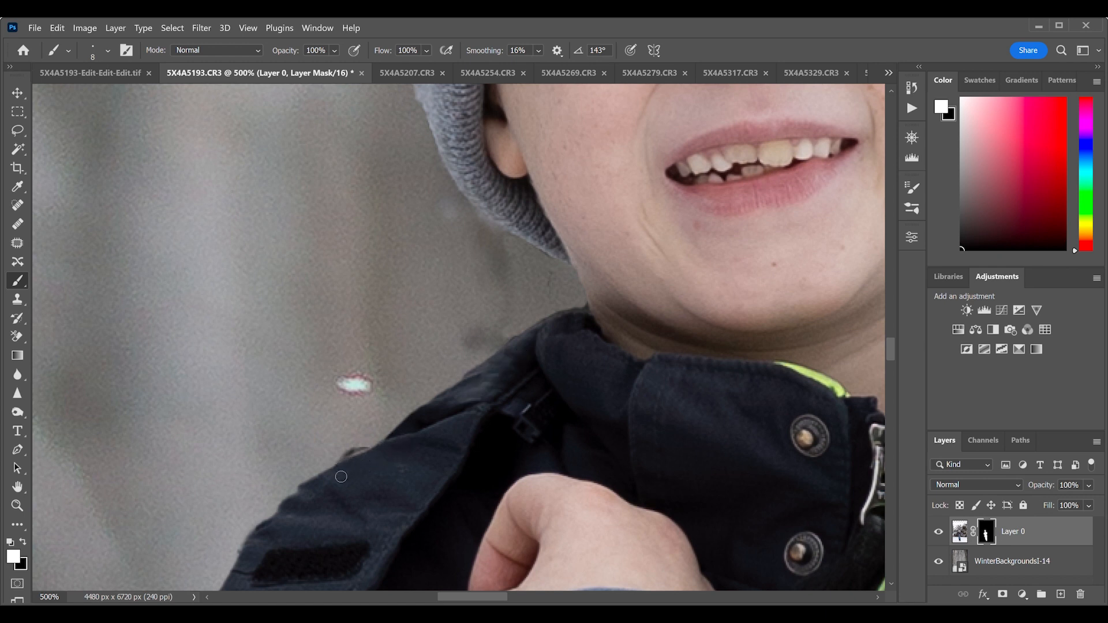
{"action": "key", "text": "x"}
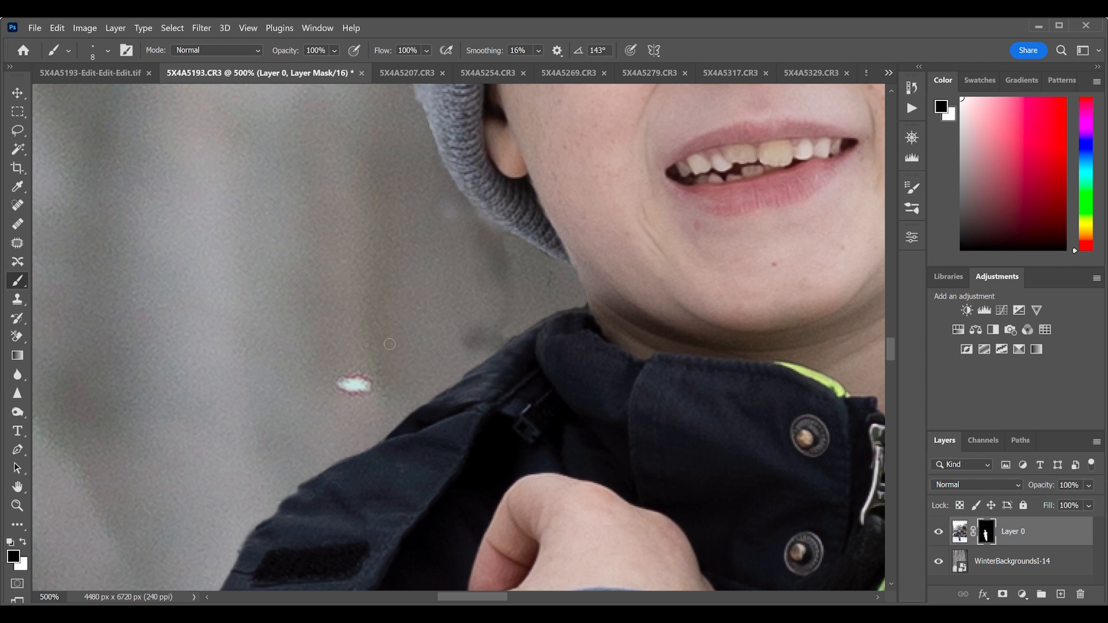
Clean up the outer edge of the gray hat on the Layer 0 mask with a 35 px brush, alternating black and white
{"action": "key", "text": "ctrl+minus"}
{"action": "key", "text": "ctrl+minus"}
{"action": "key", "text": "ctrl+minus"}
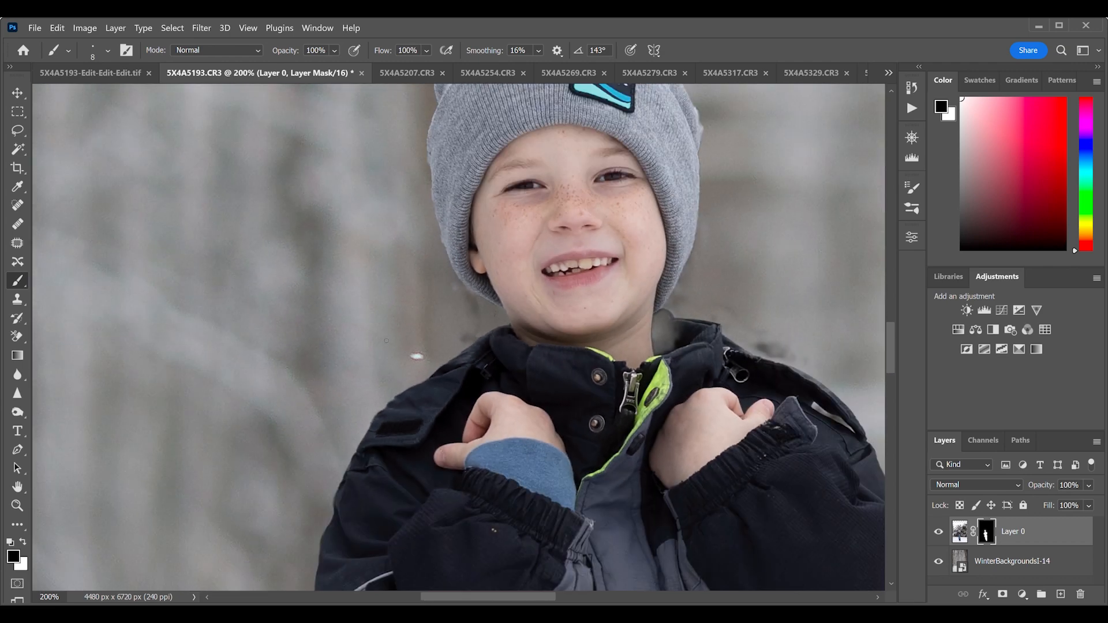
{"action": "scroll", "coordinate": [386, 340], "scroll_direction": "up", "scroll_amount": 3}
{"action": "key", "text": "ctrl+plus"}
{"action": "key", "text": "ctrl+plus"}
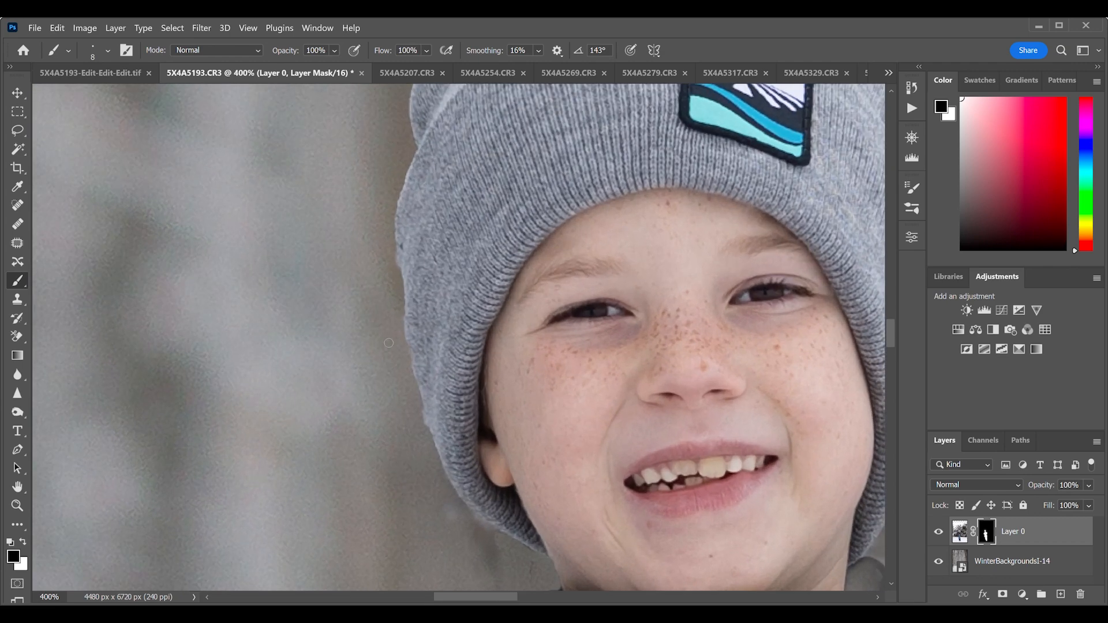
{"action": "scroll", "coordinate": [434, 293], "scroll_direction": "right", "scroll_amount": 5}
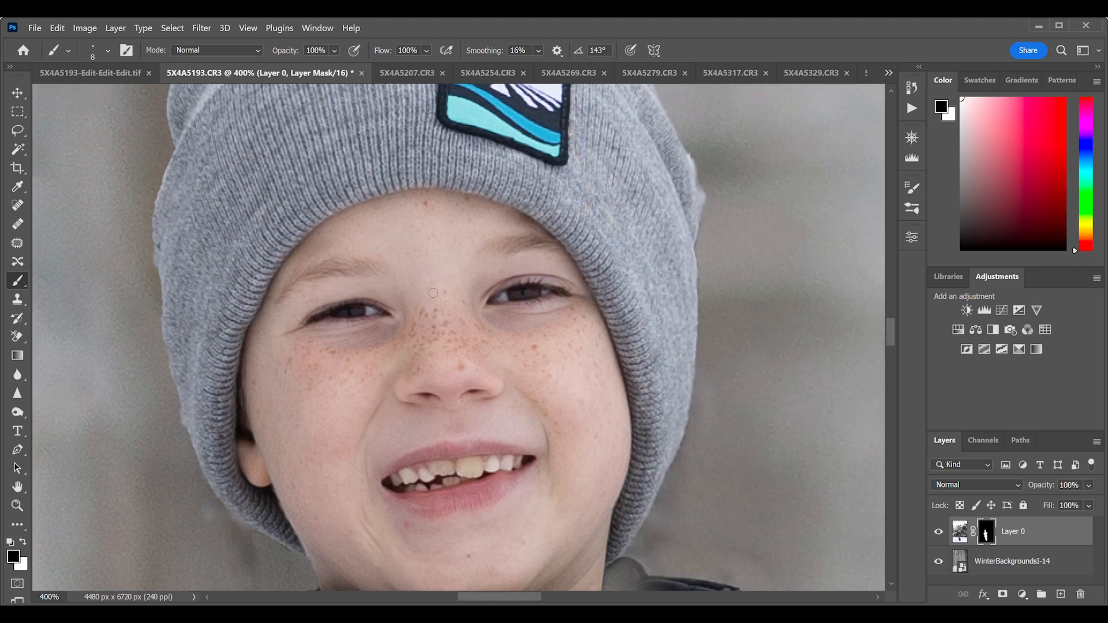
{"action": "scroll", "coordinate": [434, 293], "scroll_direction": "up", "scroll_amount": 3}
{"action": "scroll", "coordinate": [638, 209], "scroll_direction": "up", "scroll_amount": 1}
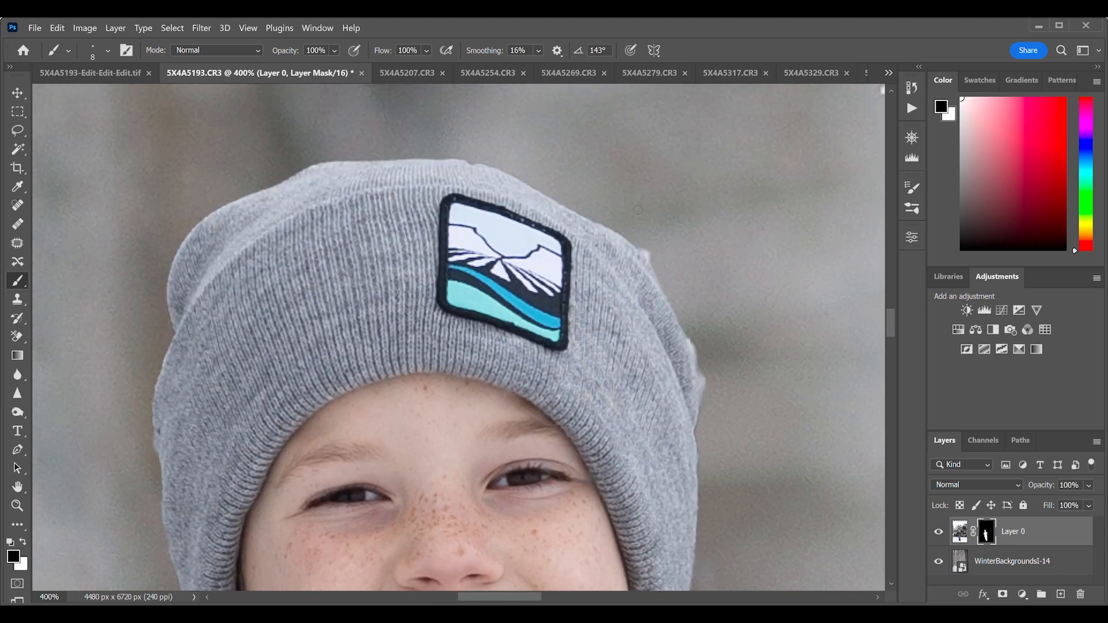
{"action": "key", "text": "bracketright"}
{"action": "key", "text": "x"}
{"action": "key", "text": "x"}
{"action": "key", "text": "x"}
{"action": "key", "text": "x"}
{"action": "key", "text": "ctrl+minus"}
{"action": "key", "text": "ctrl+minus"}
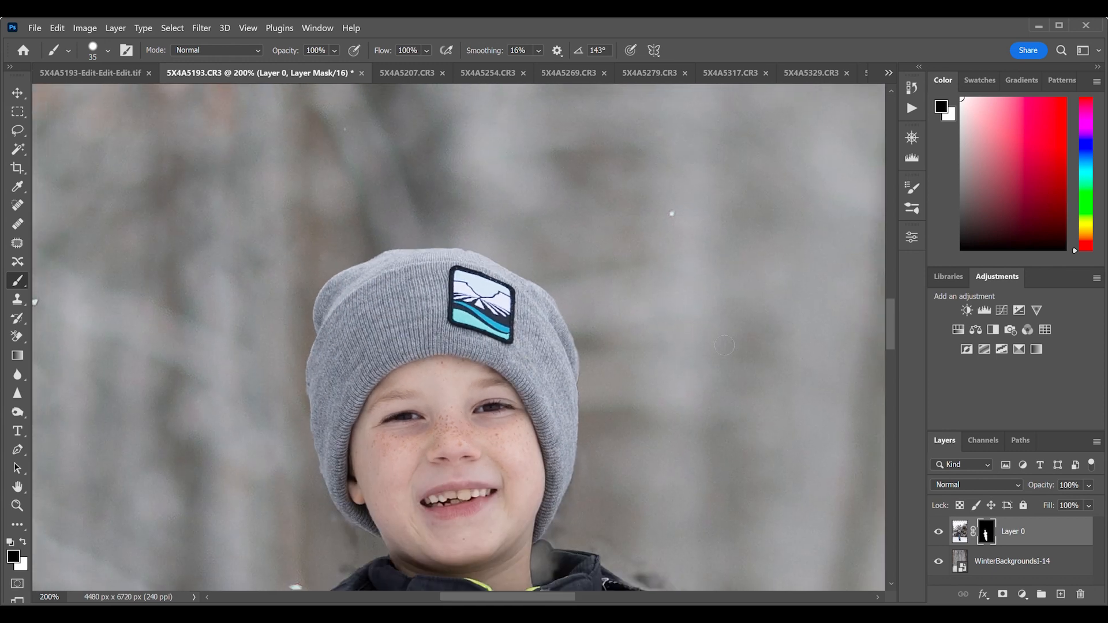
Paint black on the mask over the stray gray spot in the background to the right of the boy's sleeve
{"action": "scroll", "coordinate": [724, 345], "scroll_direction": "down", "scroll_amount": 5}
{"action": "scroll", "coordinate": [725, 344], "scroll_direction": "down", "scroll_amount": 5}
{"action": "scroll", "coordinate": [725, 345], "scroll_direction": "right", "scroll_amount": 3}
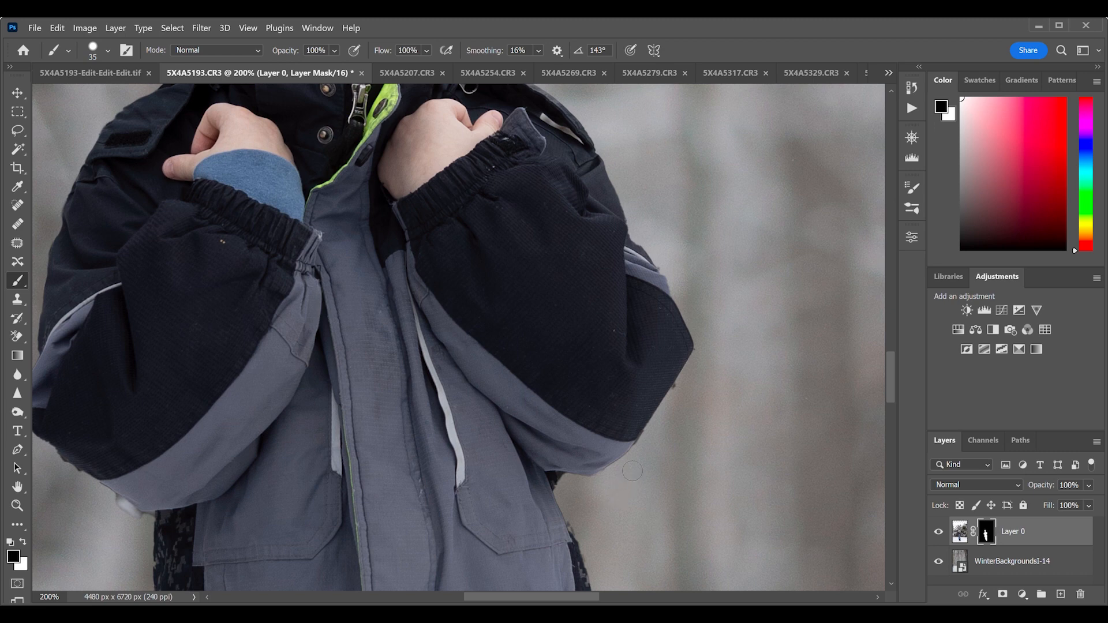
{"action": "key", "text": "ctrl+minus"}
{"action": "key", "text": "ctrl+minus"}
{"action": "key", "text": "ctrl+minus"}
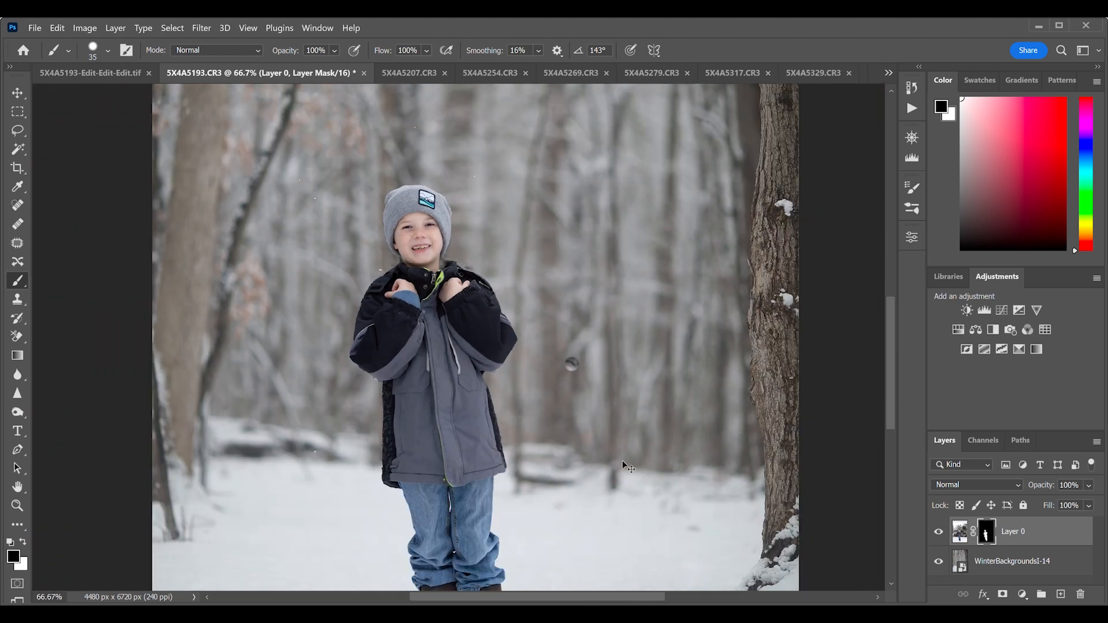
{"action": "key", "text": "ctrl+minus"}
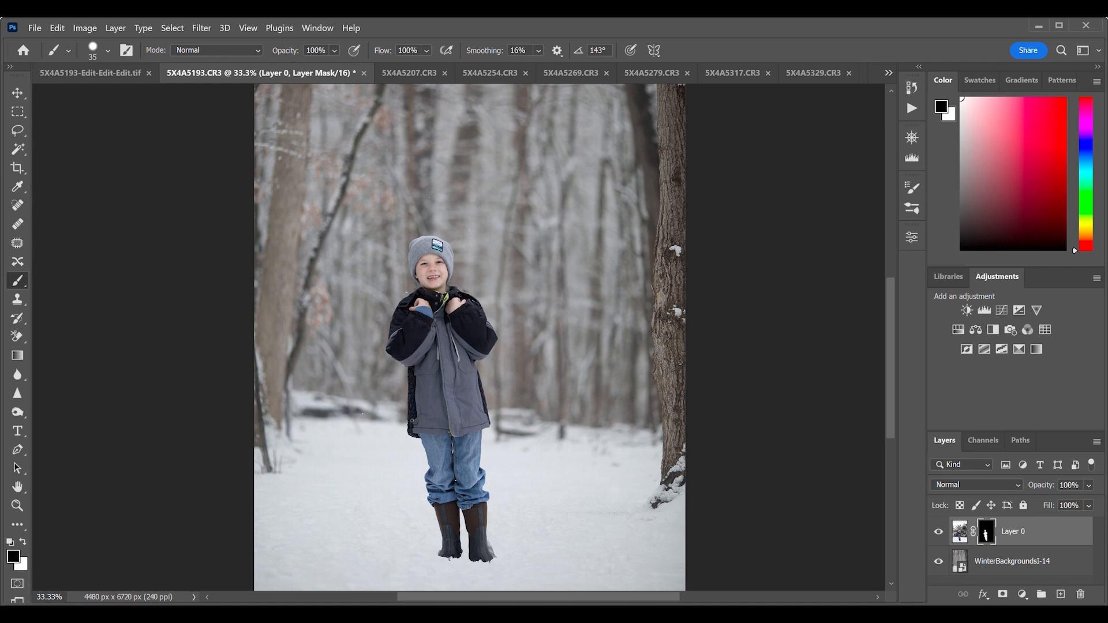
Examine the cutout edges along the sleeve and lower jacket, and check the whole boy against the snowy forest background
{"action": "scroll", "coordinate": [434, 462], "scroll_direction": "up", "scroll_amount": 10}
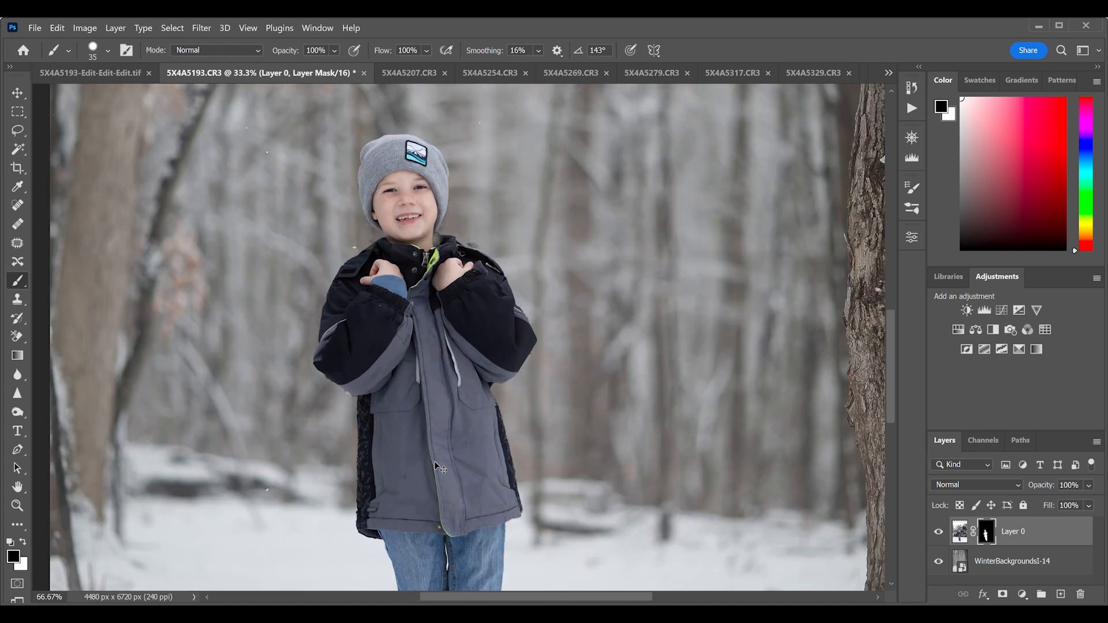
{"action": "scroll", "coordinate": [455, 481], "scroll_direction": "left", "scroll_amount": 7}
{"action": "scroll", "coordinate": [455, 481], "scroll_direction": "down", "scroll_amount": 6}
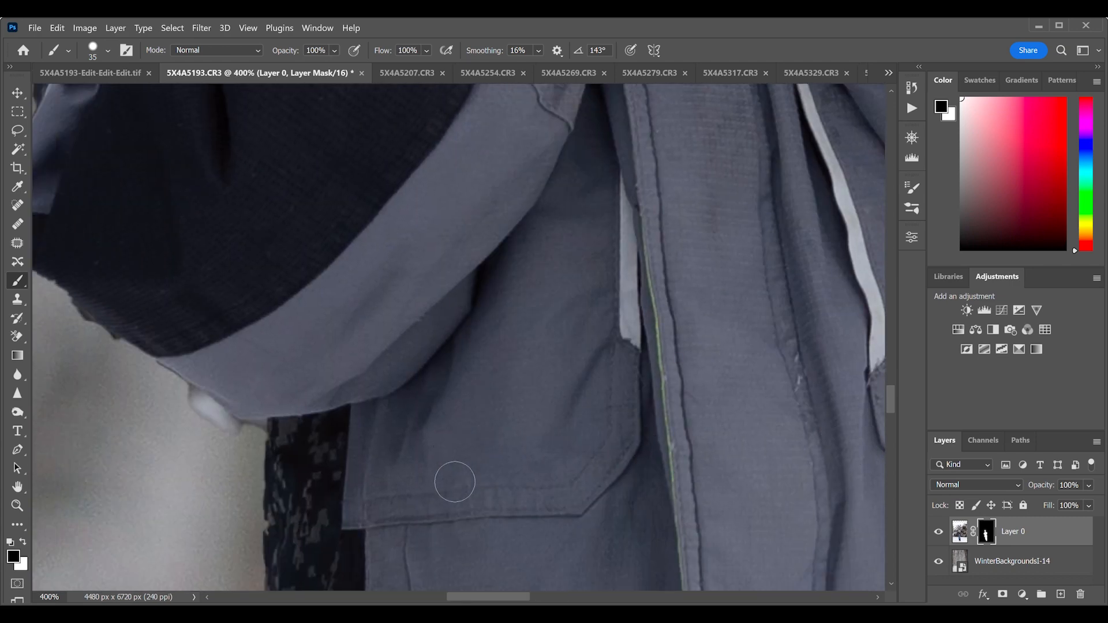
{"action": "scroll", "coordinate": [455, 482], "scroll_direction": "up", "scroll_amount": 2}
{"action": "scroll", "coordinate": [454, 482], "scroll_direction": "up", "scroll_amount": 3}
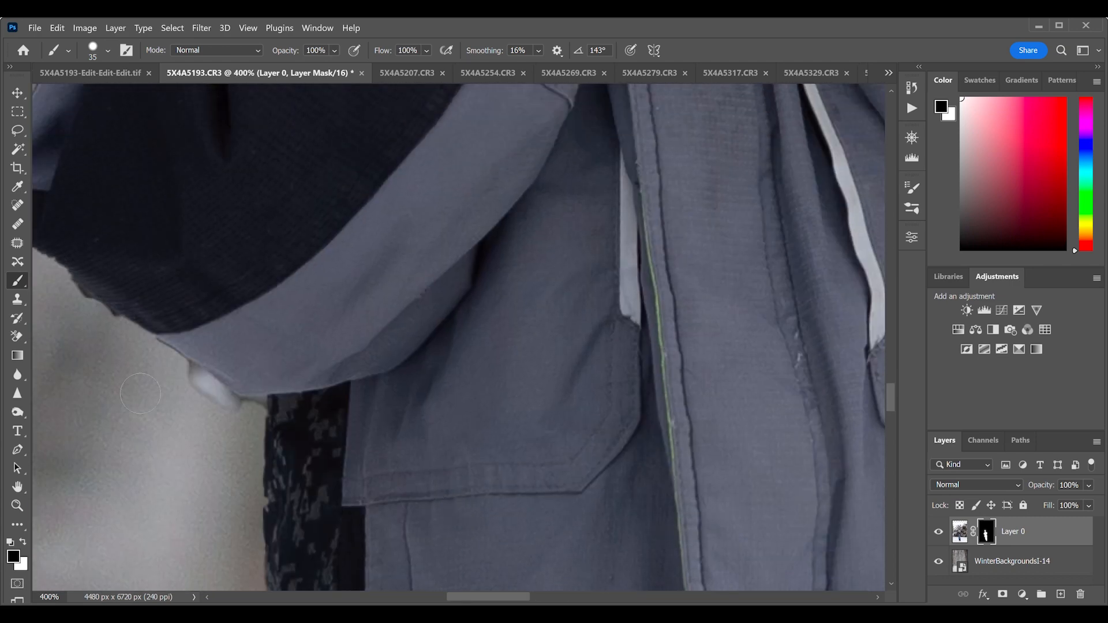
{"action": "scroll", "coordinate": [289, 459], "scroll_direction": "down", "scroll_amount": 10}
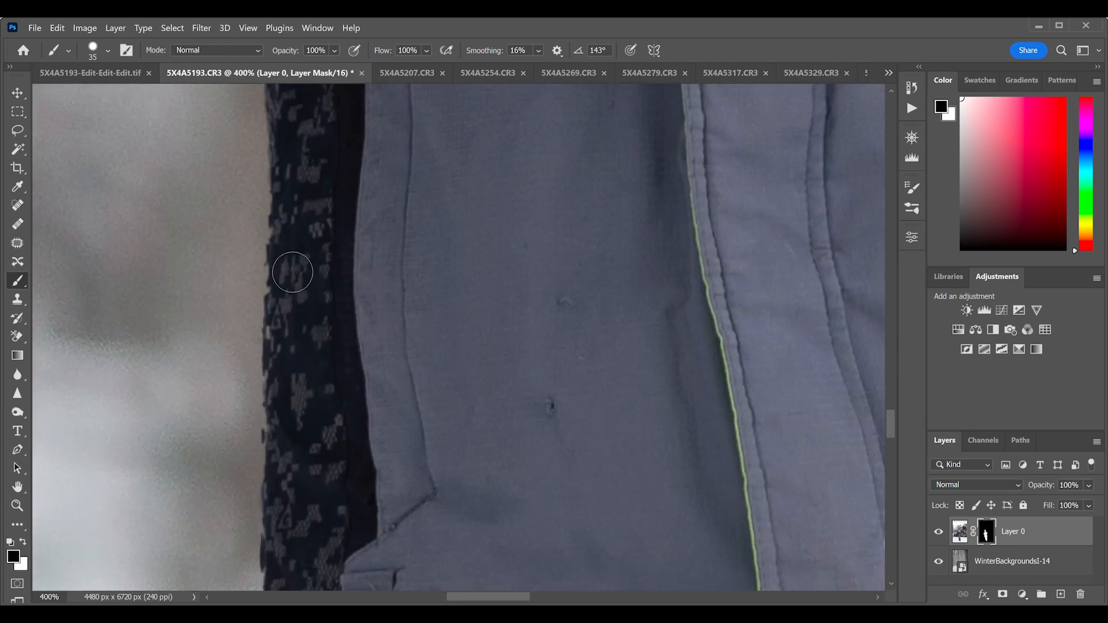
{"action": "key", "text": "ctrl+minus"}
{"action": "key", "text": "ctrl+minus"}
{"action": "key", "text": "ctrl+minus"}
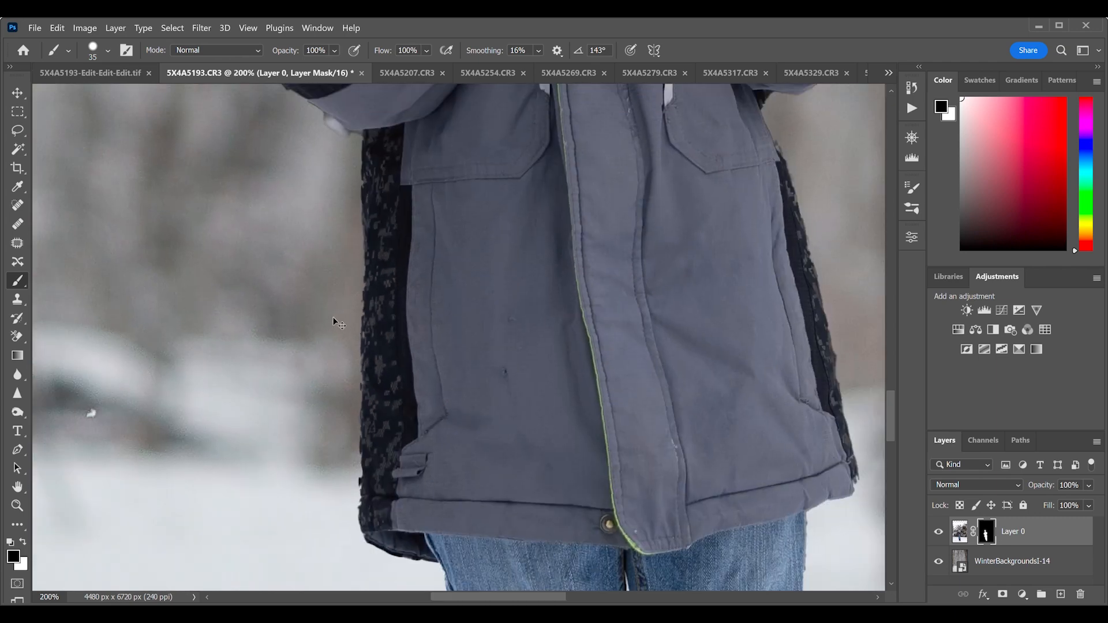
{"action": "key", "text": "ctrl+minus"}
{"action": "key", "text": "ctrl+minus"}
{"action": "key", "text": "ctrl+minus"}
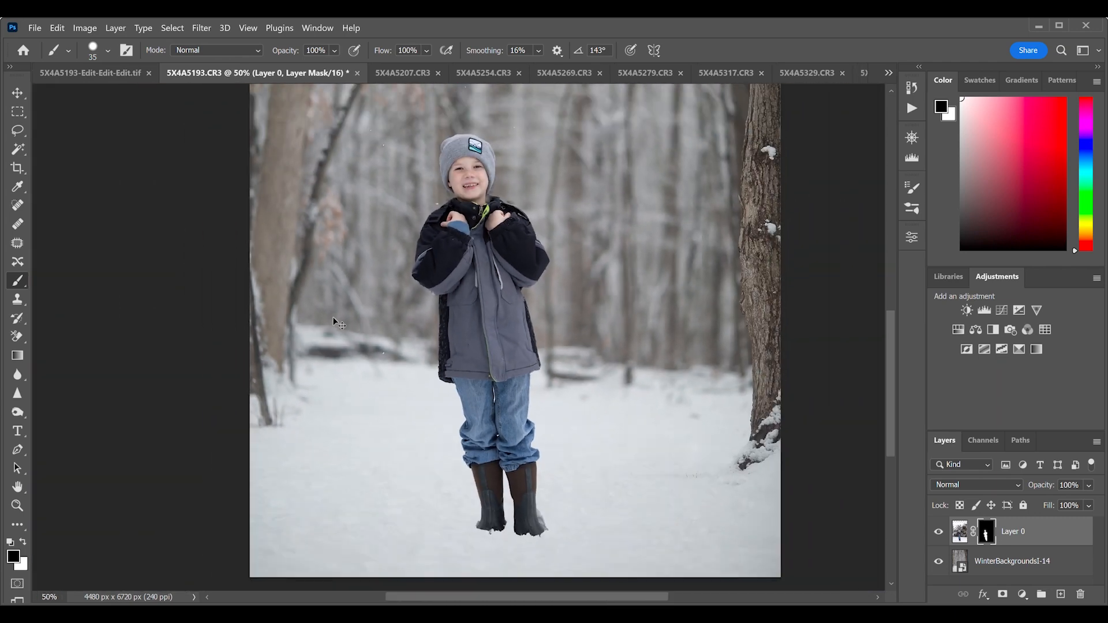
{"action": "key", "text": "ctrl+minus"}
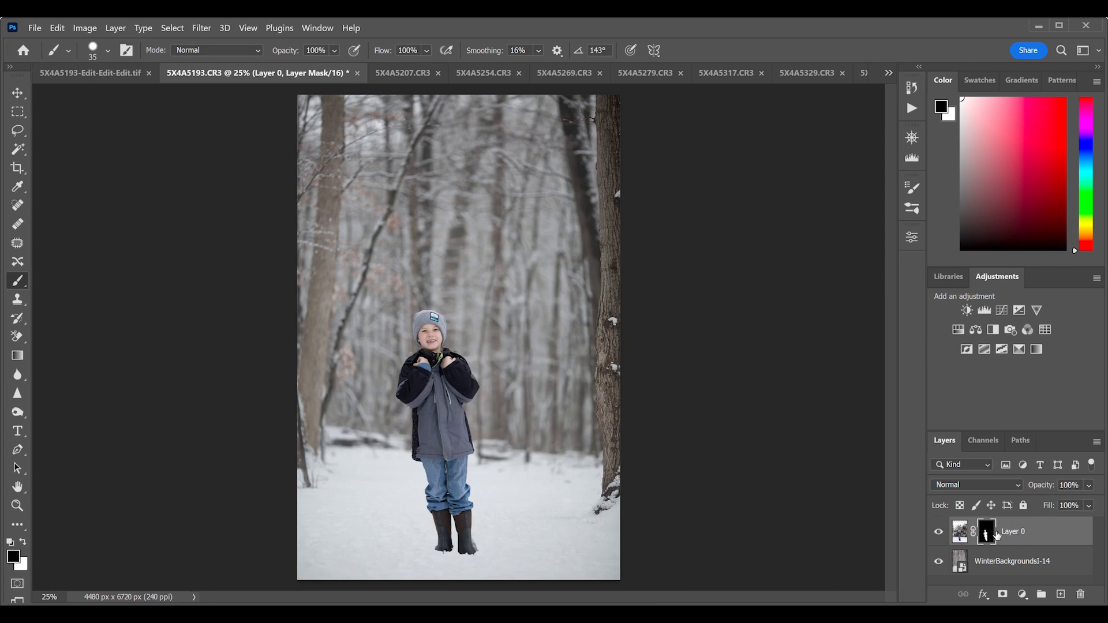
Copy the lassoed area with the two stacked boys from 5X4A5207.CR3 and paste it into 5X4A5193.CR3 as a new layer
{"action": "left_click", "coordinate": [414, 72]}
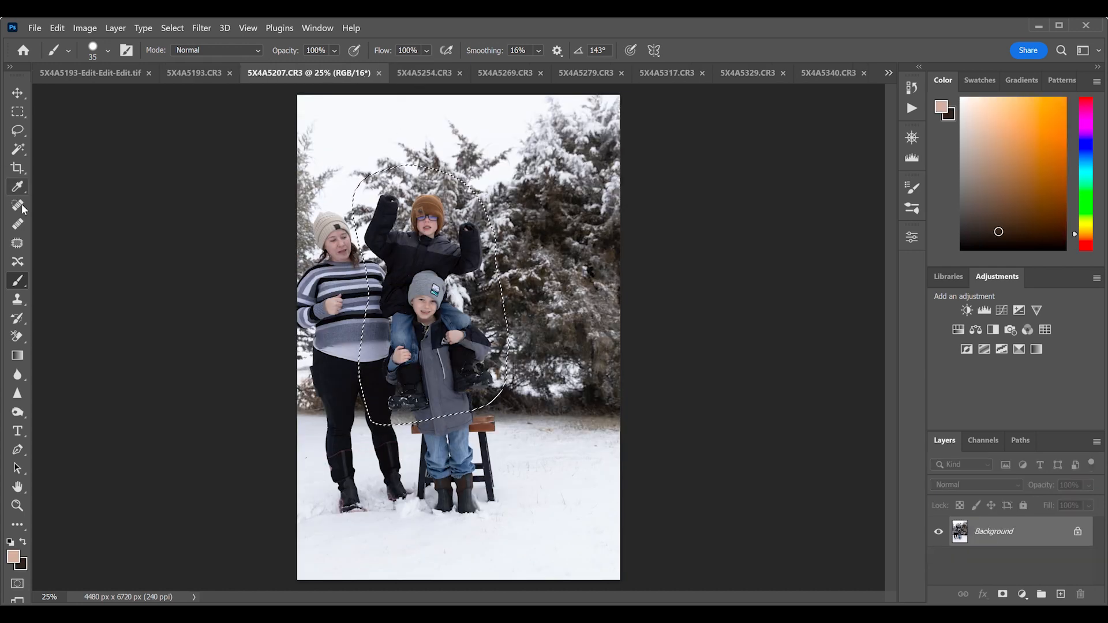
{"action": "left_click", "coordinate": [18, 132]}
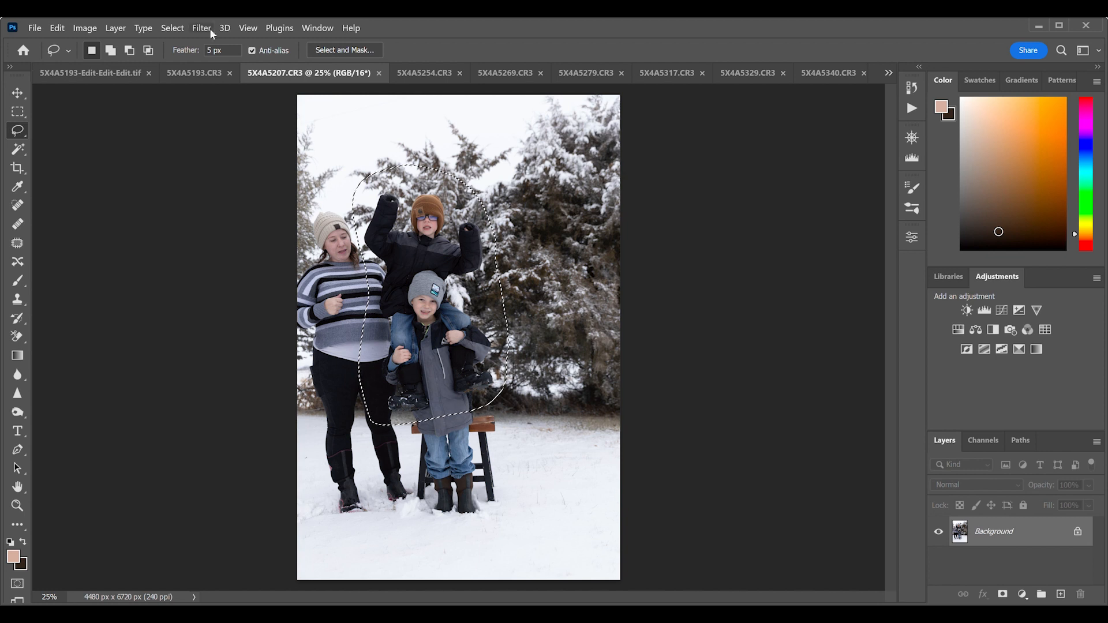
{"action": "left_click", "coordinate": [192, 73]}
{"action": "key", "text": "ctrl+v"}
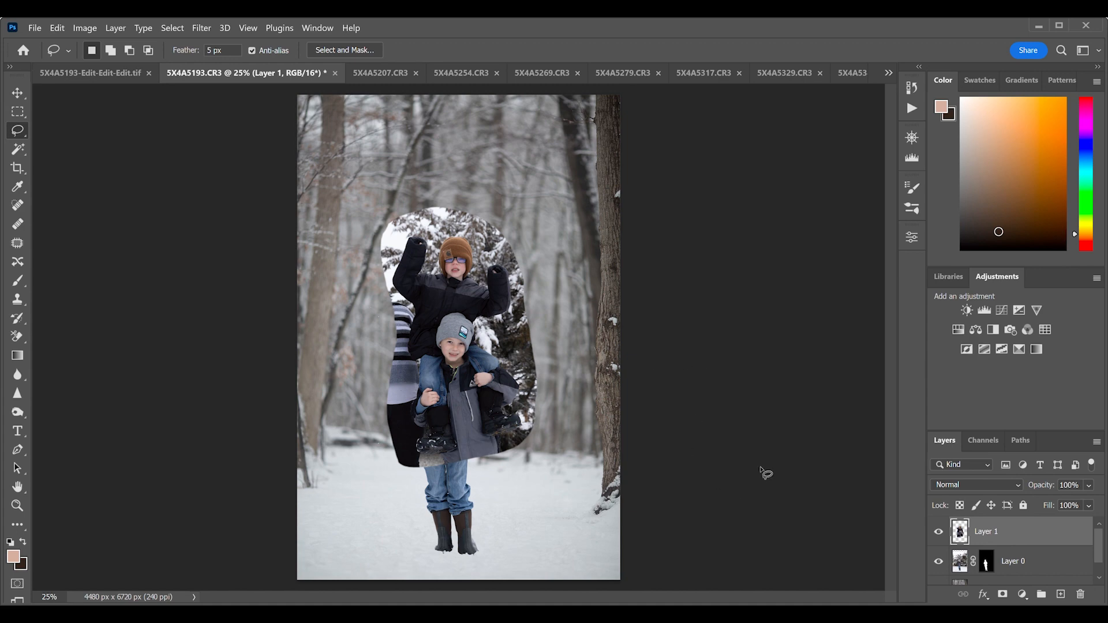
Move Layer 1 aside to uncover the first boy, and place it back over him with the Move tool
{"action": "key", "text": "ctrl+plus"}
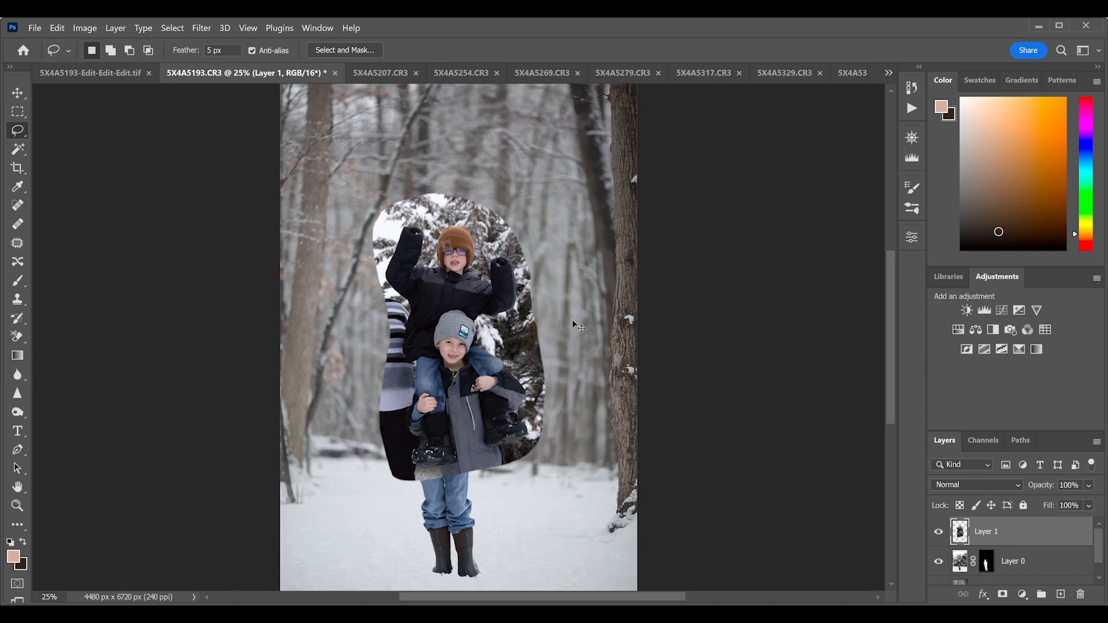
{"action": "key", "text": "ctrl+plus"}
{"action": "scroll", "coordinate": [328, 196], "scroll_direction": "down", "scroll_amount": 3}
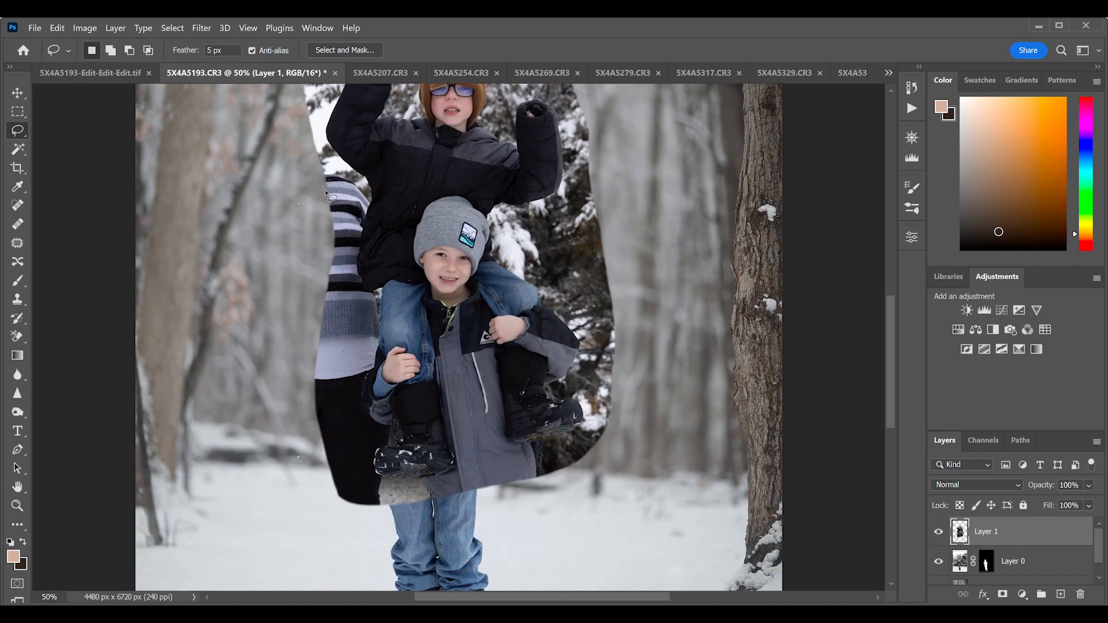
{"action": "left_click", "coordinate": [17, 94]}
{"action": "key", "text": "ctrl+minus"}
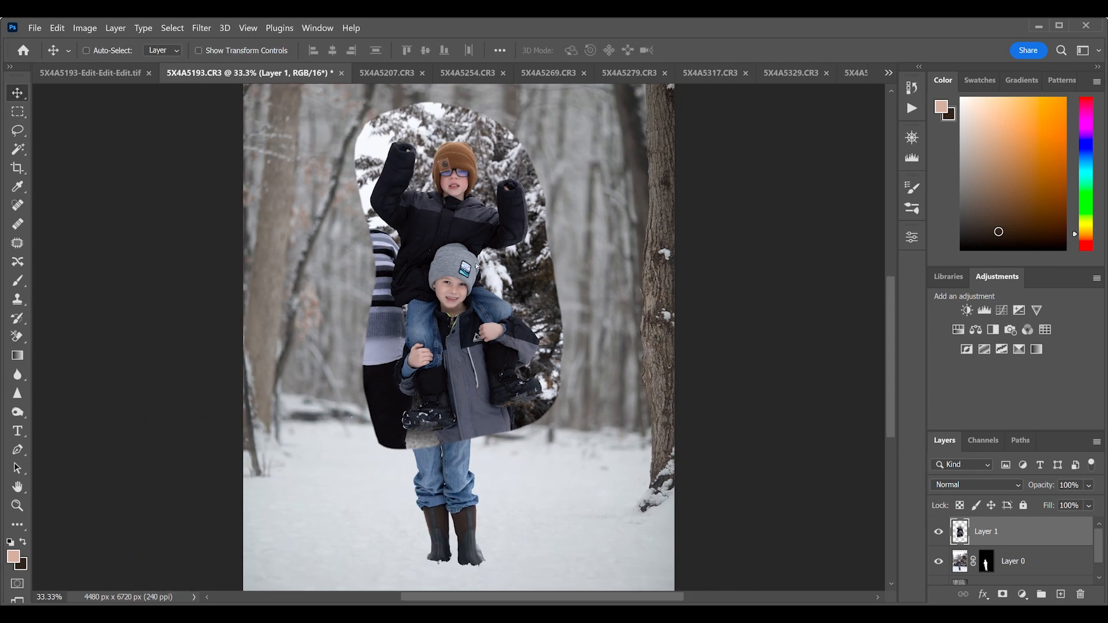
{"action": "left_click_drag", "start_coordinate": [465, 376], "coordinate": [592, 376]}
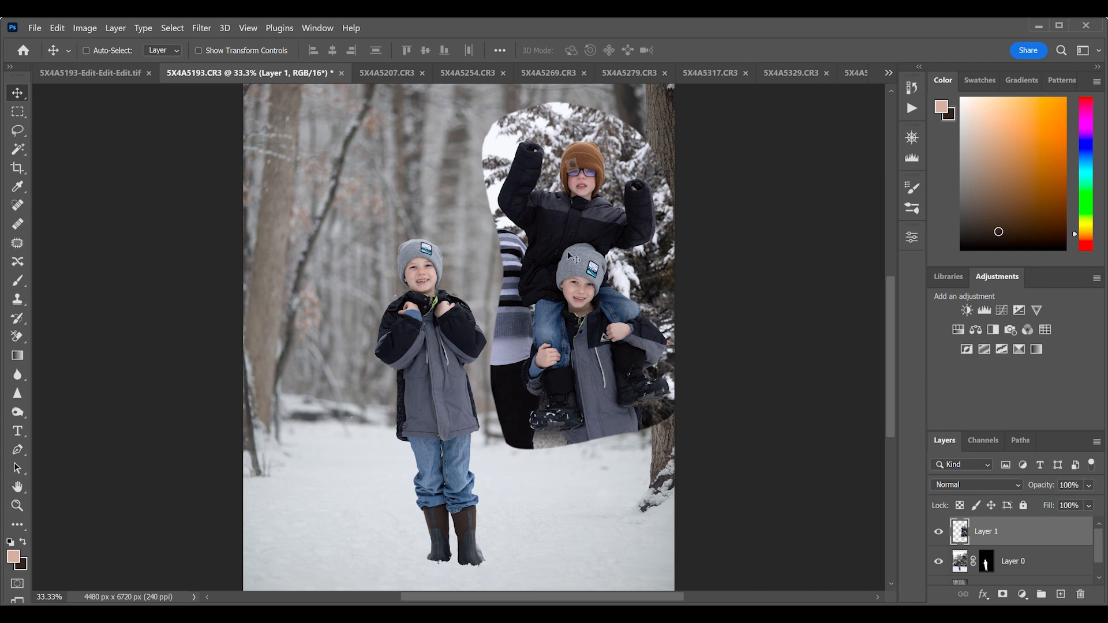
{"action": "left_click_drag", "start_coordinate": [604, 277], "coordinate": [487, 283]}
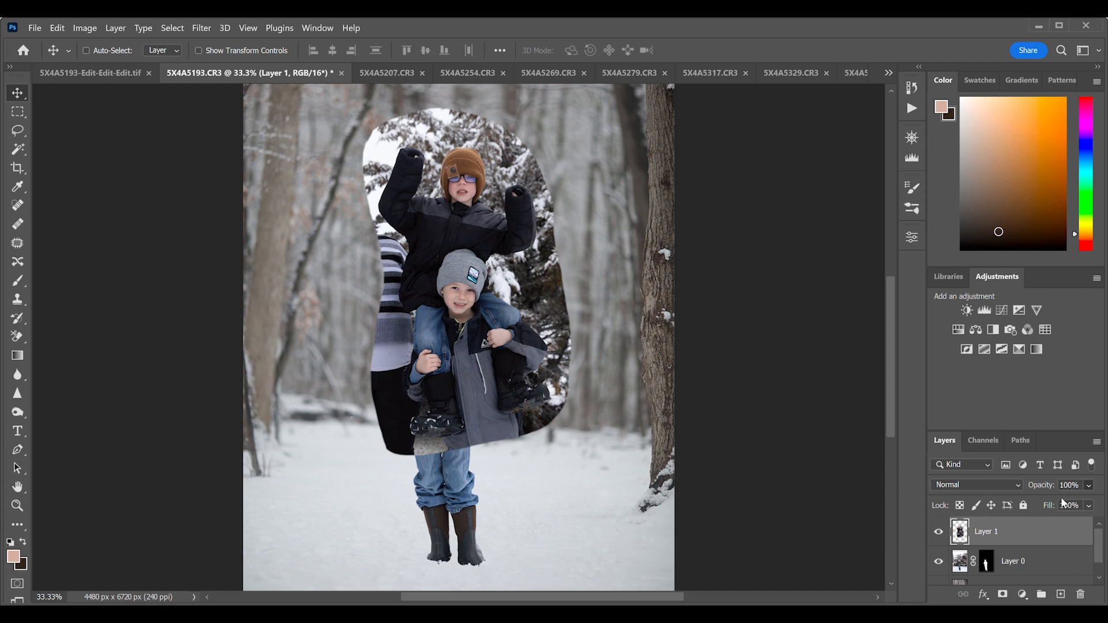
Set Layer 1's opacity to 52% and scale it proportionally to 91.99% with Free Transform
{"action": "key", "text": "5"}
{"action": "key", "text": "2"}
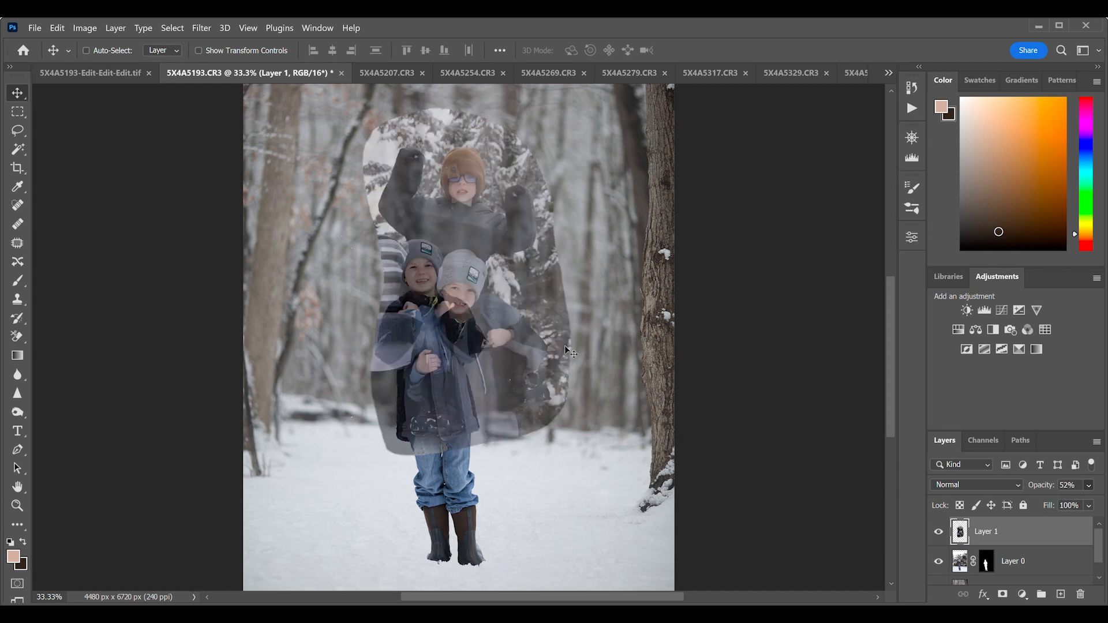
{"action": "key", "text": "ctrl+t"}
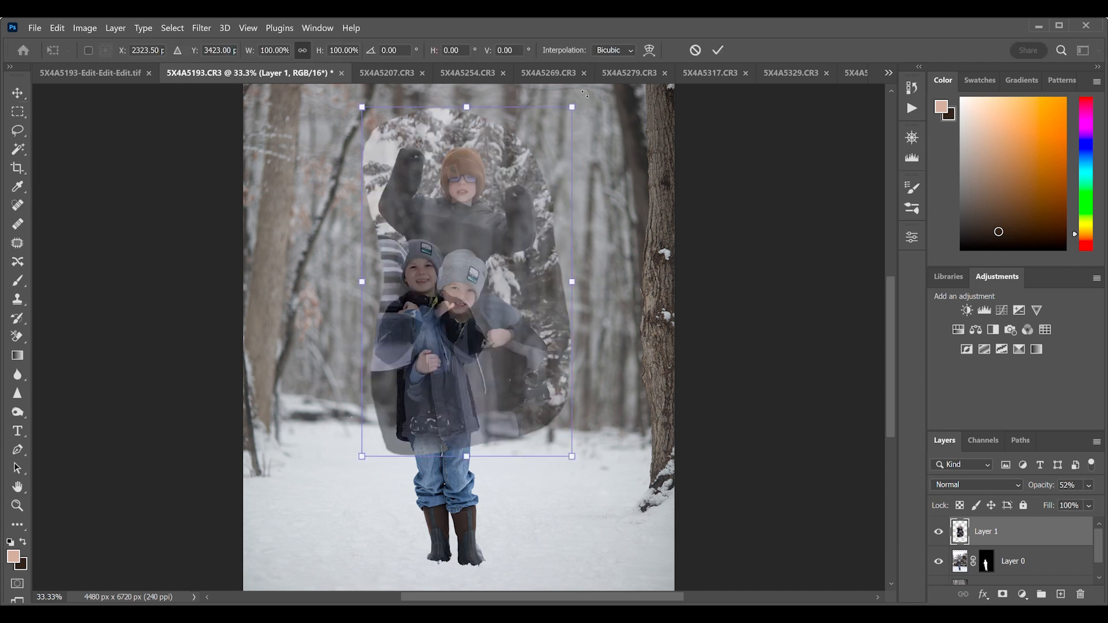
{"action": "left_click_drag", "start_coordinate": [579, 117], "coordinate": [561, 143]}
Move Layer 1 over the first boy so that the hats, collars and jackets of the two overlapping figures line up
{"action": "key", "text": "ctrl+plus"}
{"action": "key", "text": "ctrl+plus"}
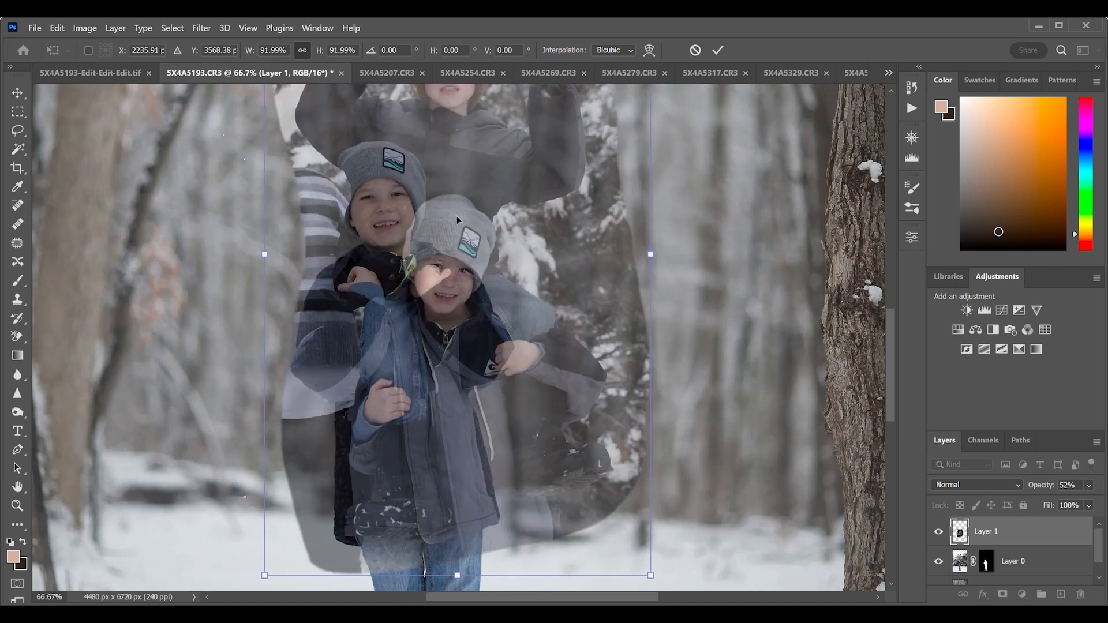
{"action": "left_click_drag", "start_coordinate": [448, 219], "coordinate": [402, 186]}
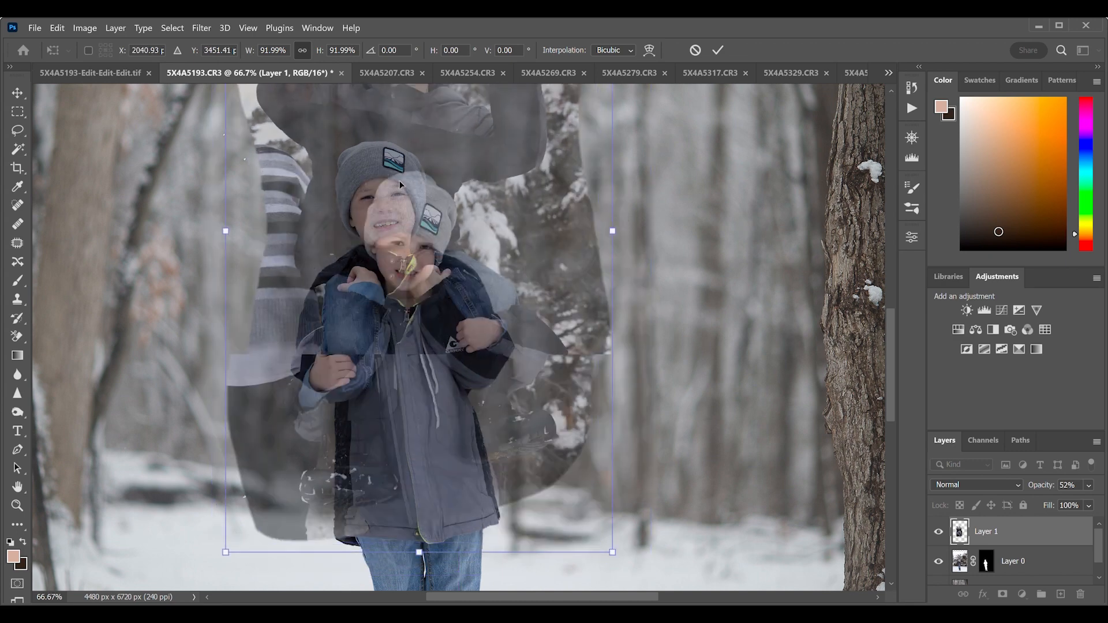
{"action": "left_click_drag", "start_coordinate": [415, 242], "coordinate": [389, 205]}
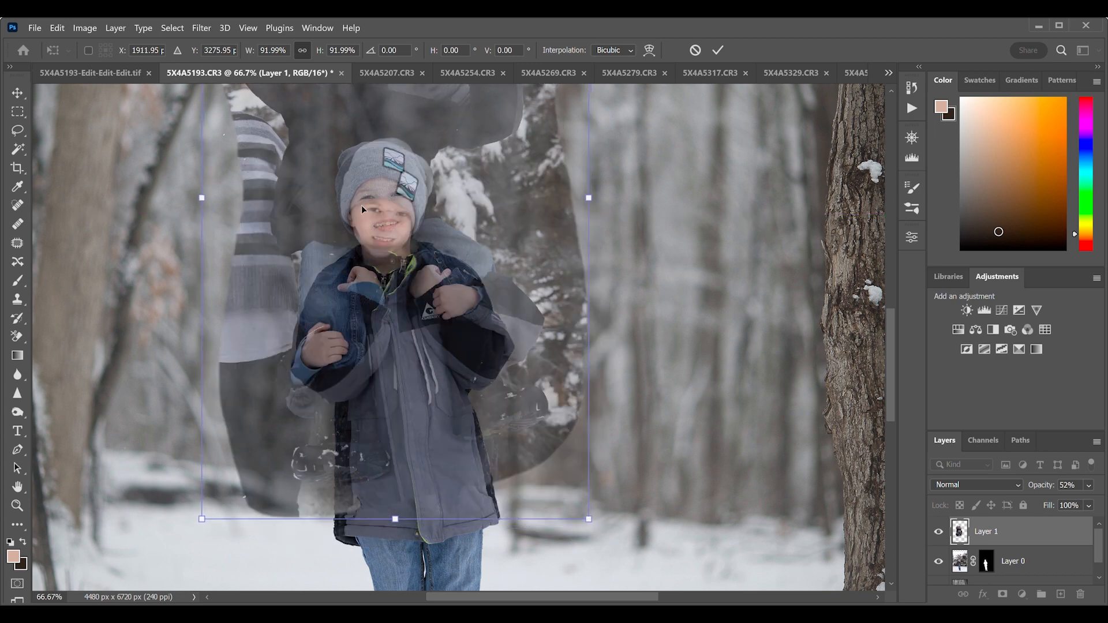
{"action": "scroll", "coordinate": [454, 372], "scroll_direction": "up", "scroll_amount": 1}
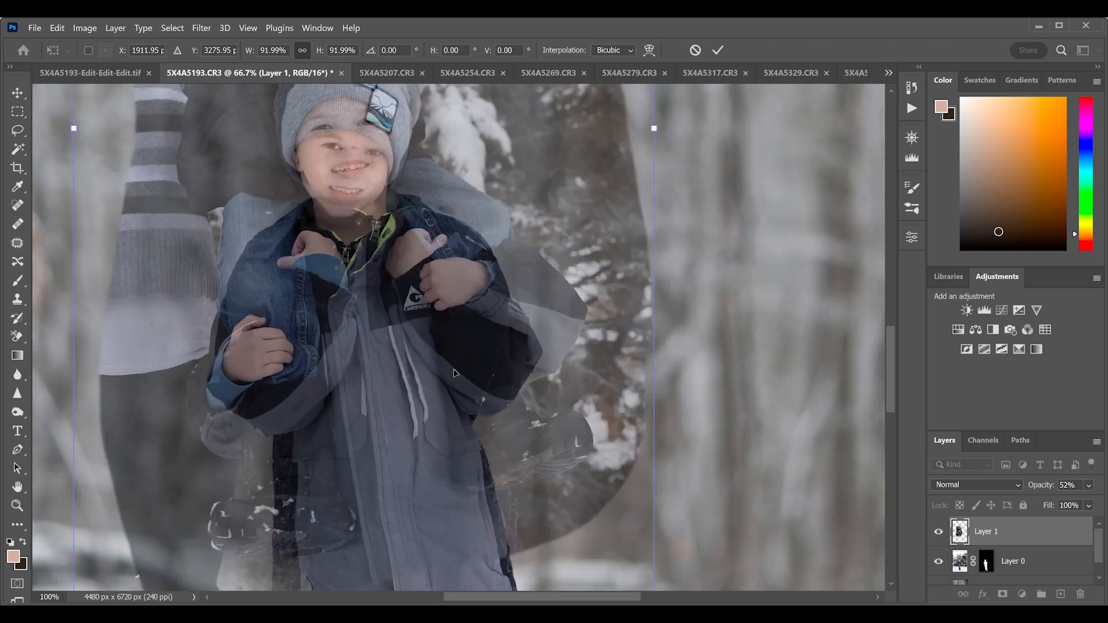
{"action": "scroll", "coordinate": [454, 373], "scroll_direction": "down", "scroll_amount": 1}
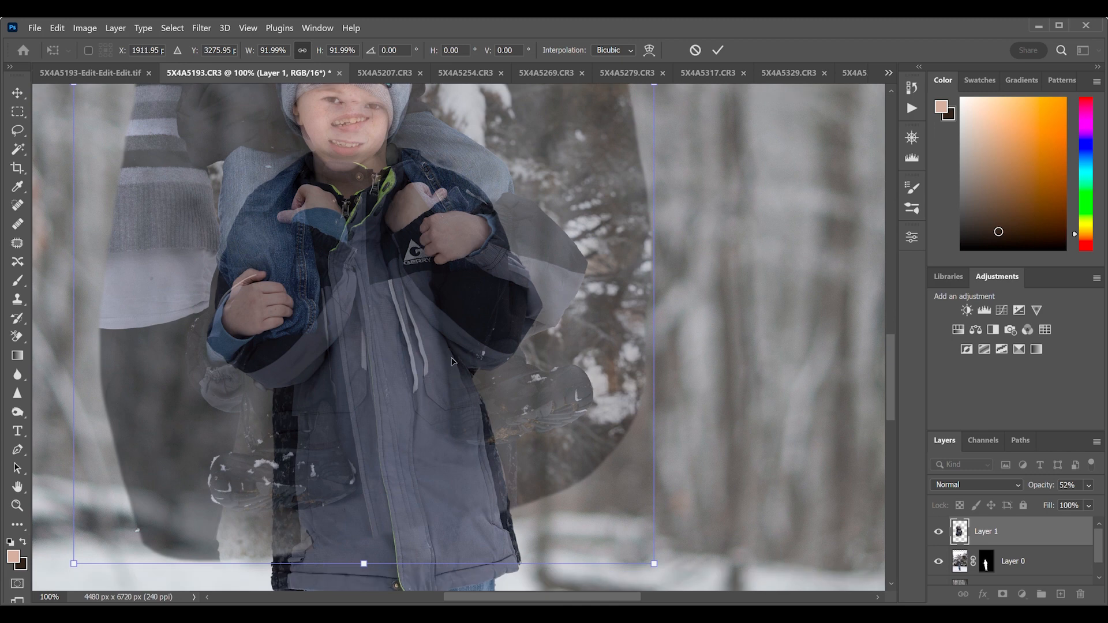
{"action": "left_click_drag", "start_coordinate": [452, 361], "coordinate": [462, 346]}
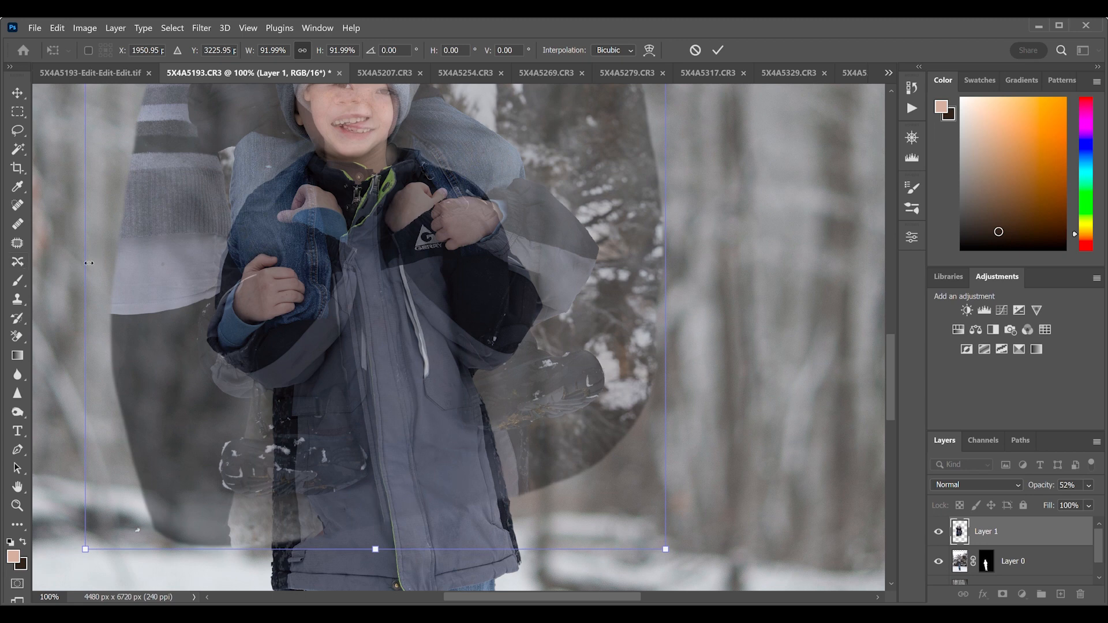
Scale Layer 1 proportionally to 85.18% and reposition it in small moves so its jacket matches the first boy's jacket
{"action": "left_click_drag", "start_coordinate": [88, 263], "coordinate": [108, 261]}
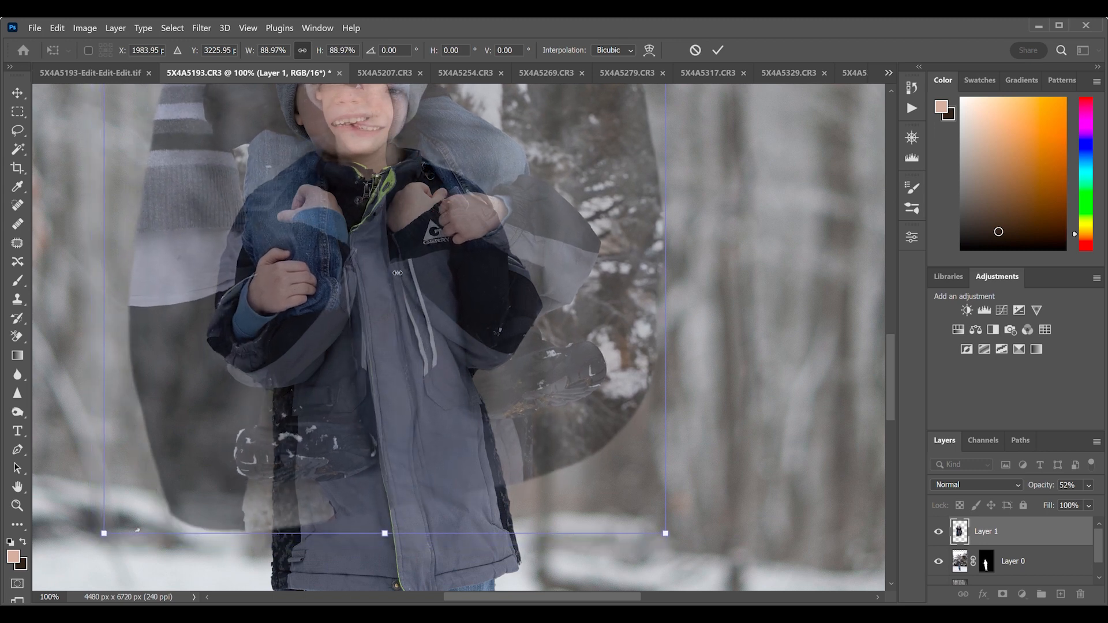
{"action": "left_click_drag", "start_coordinate": [458, 284], "coordinate": [455, 290]}
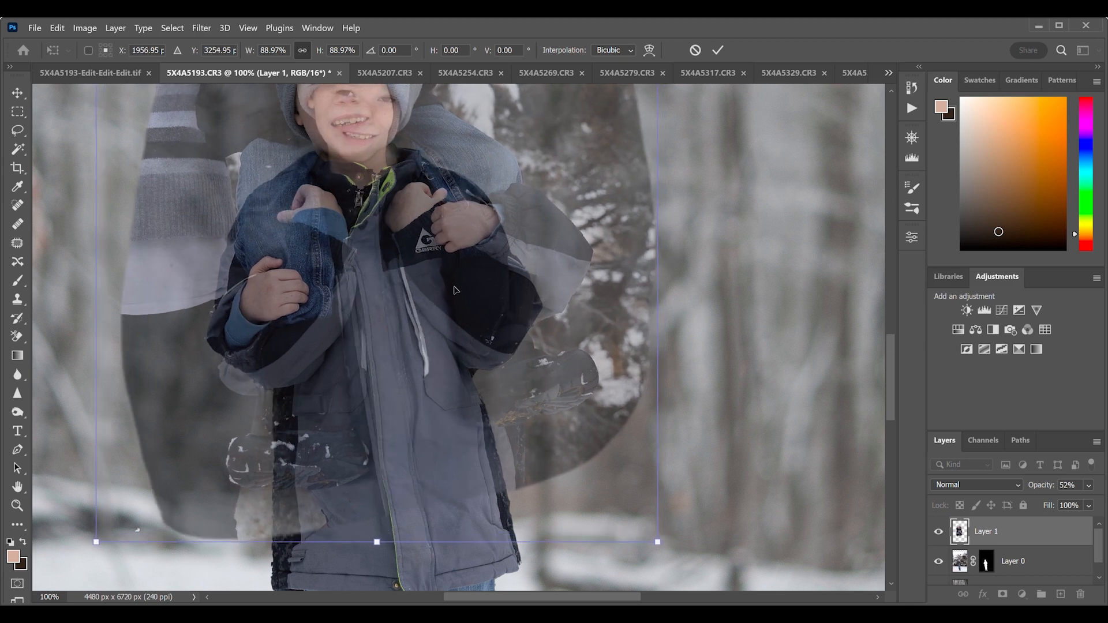
{"action": "key", "text": "Up"}
{"action": "key", "text": "Up"}
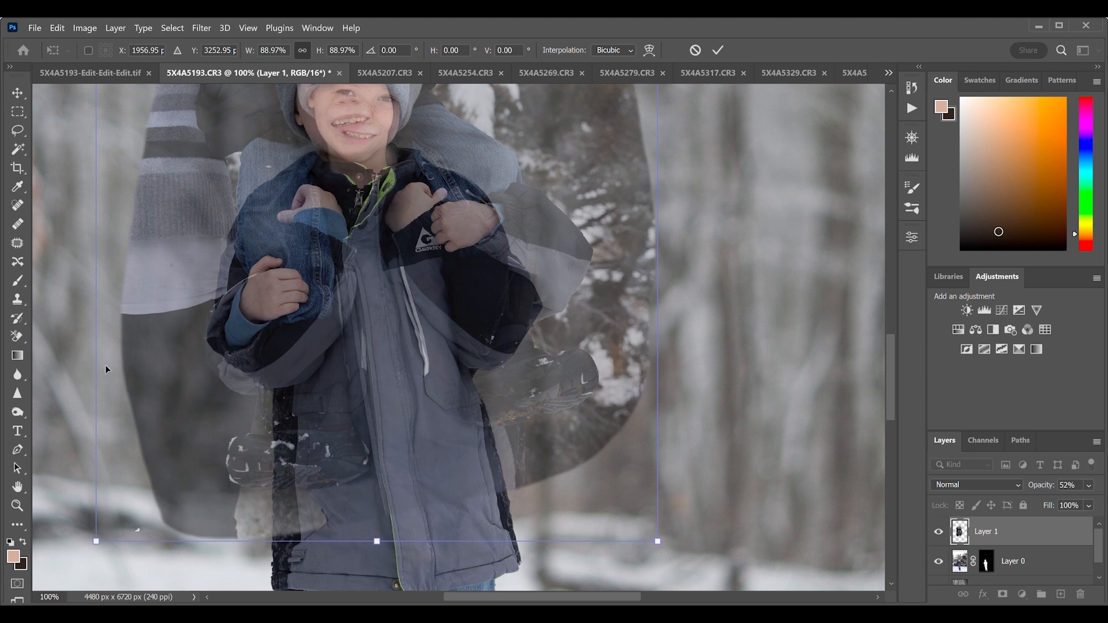
{"action": "left_click_drag", "start_coordinate": [99, 339], "coordinate": [108, 337]}
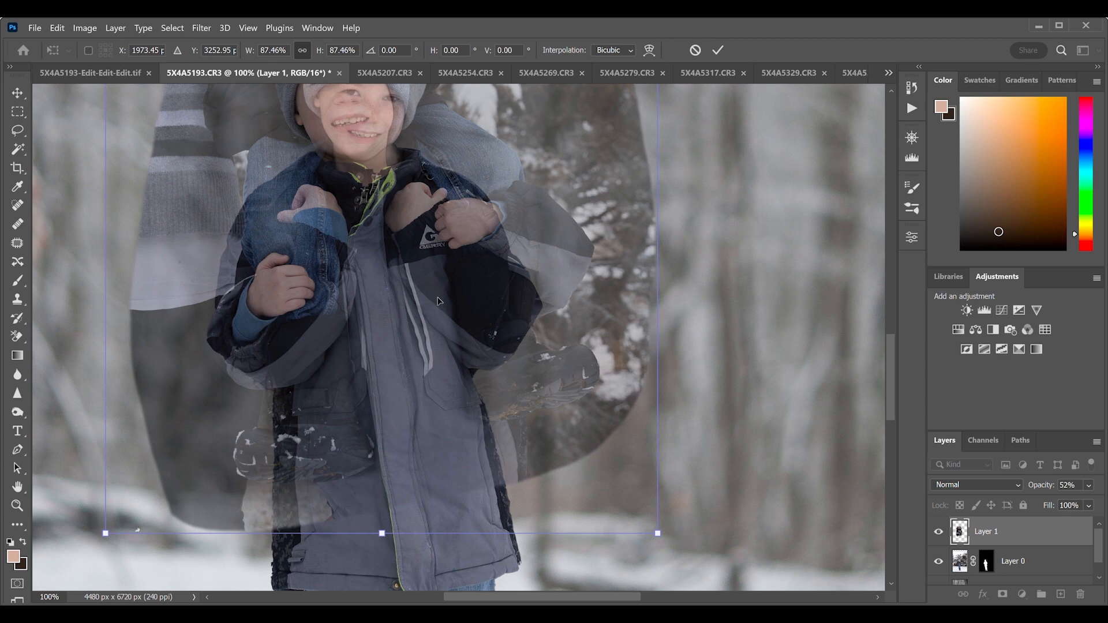
{"action": "left_click_drag", "start_coordinate": [440, 296], "coordinate": [435, 306]}
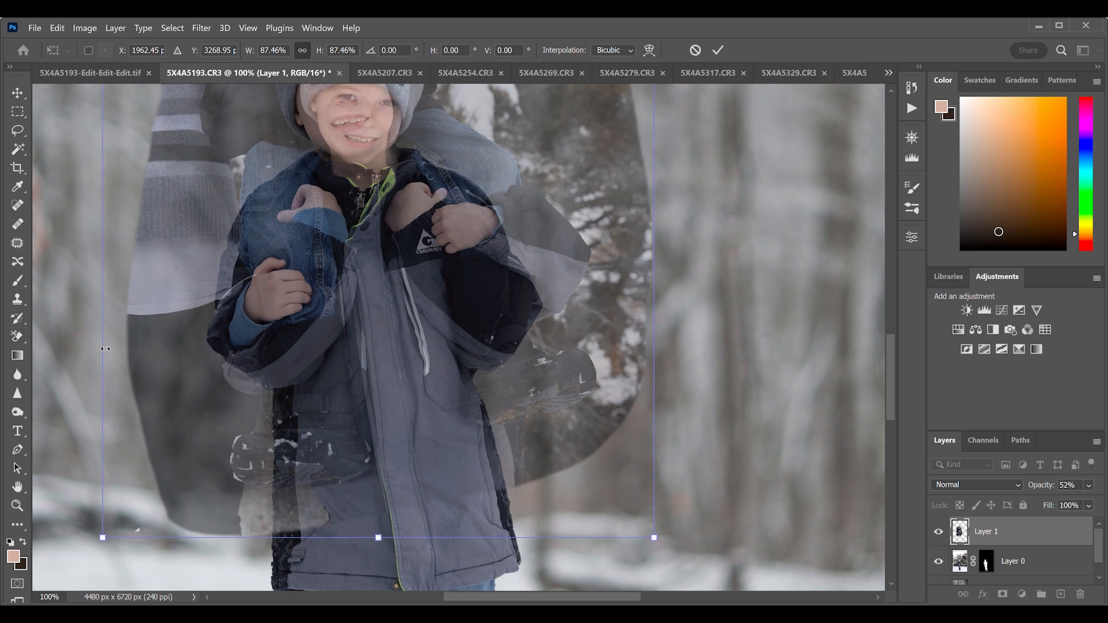
{"action": "left_click_drag", "start_coordinate": [105, 348], "coordinate": [113, 348]}
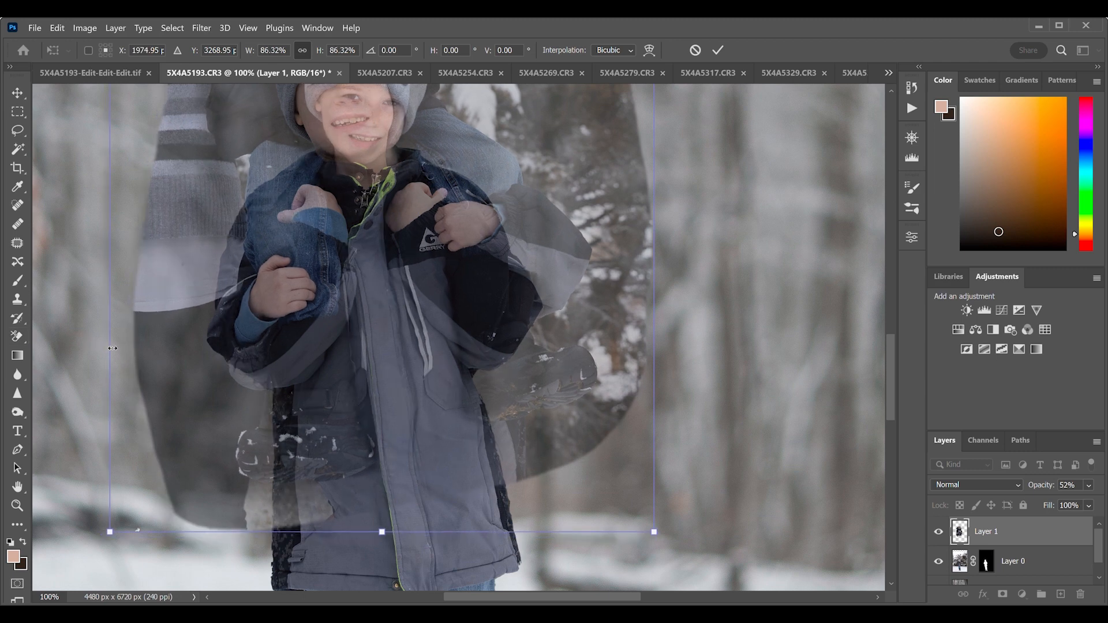
{"action": "left_click_drag", "start_coordinate": [452, 325], "coordinate": [448, 330]}
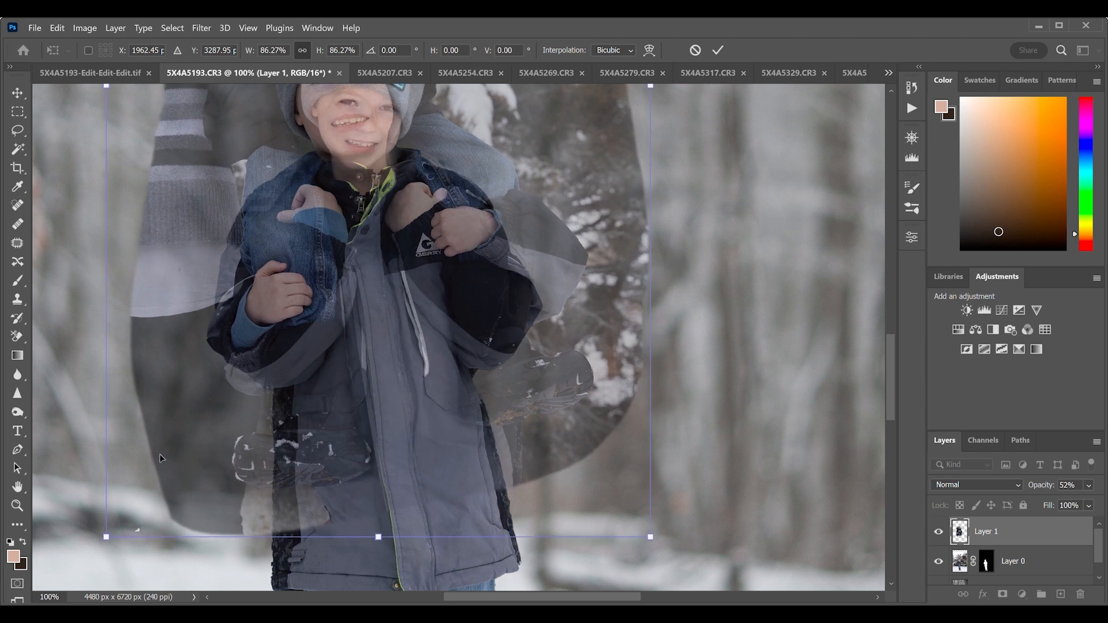
{"action": "left_click_drag", "start_coordinate": [113, 344], "coordinate": [119, 344]}
{"action": "left_click_drag", "start_coordinate": [388, 362], "coordinate": [387, 368]}
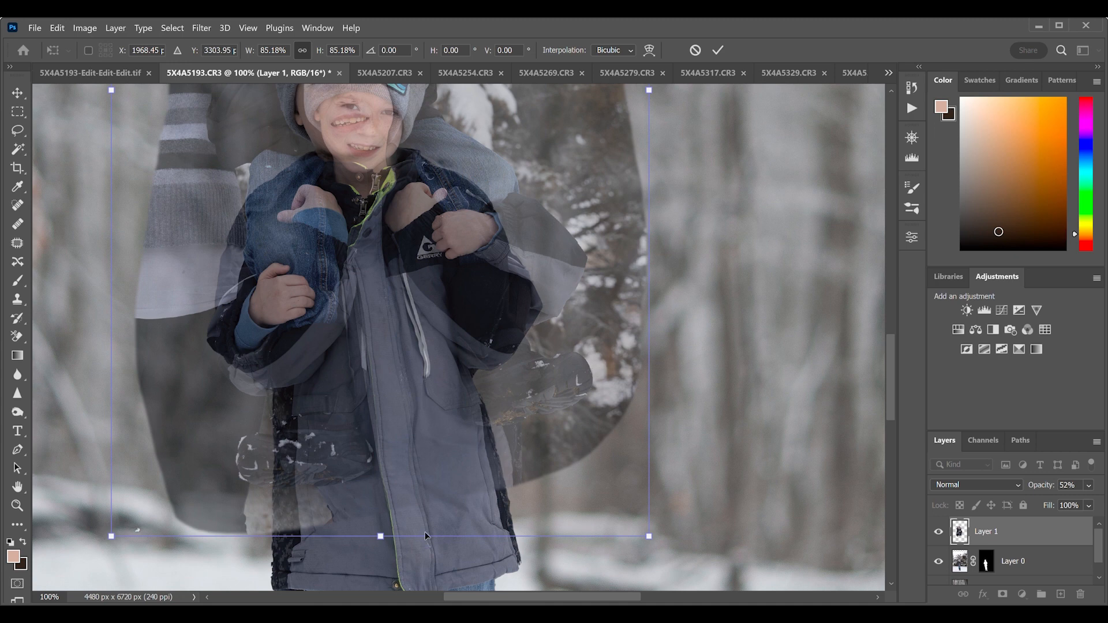
Restore Layer 1's opacity to 100% and apply the transform
{"action": "key", "text": "ctrl+minus"}
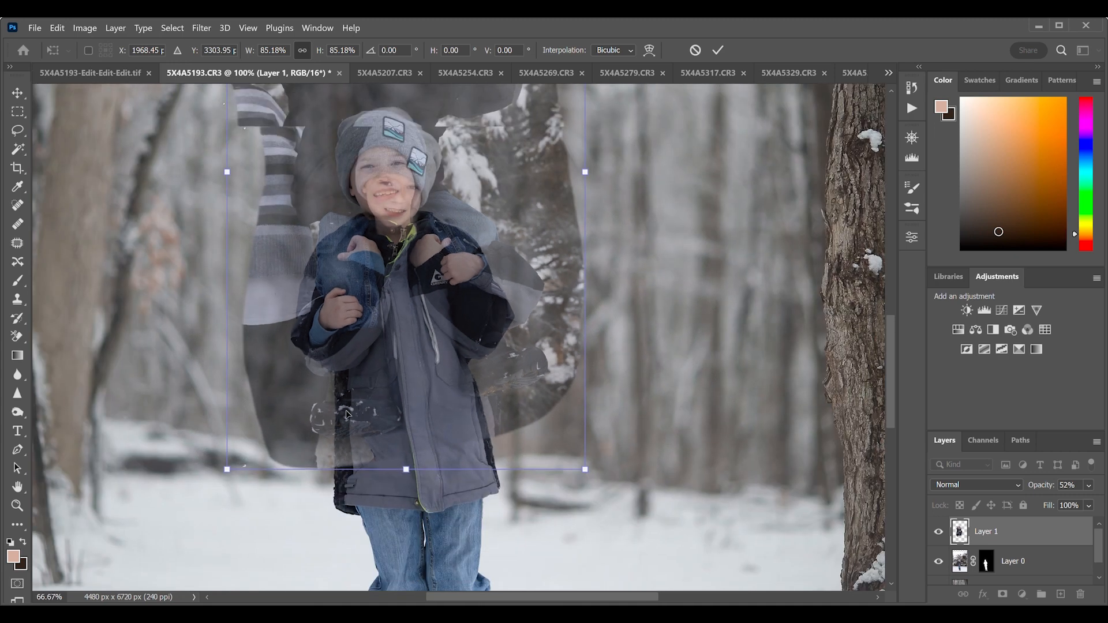
{"action": "key", "text": "ctrl+minus"}
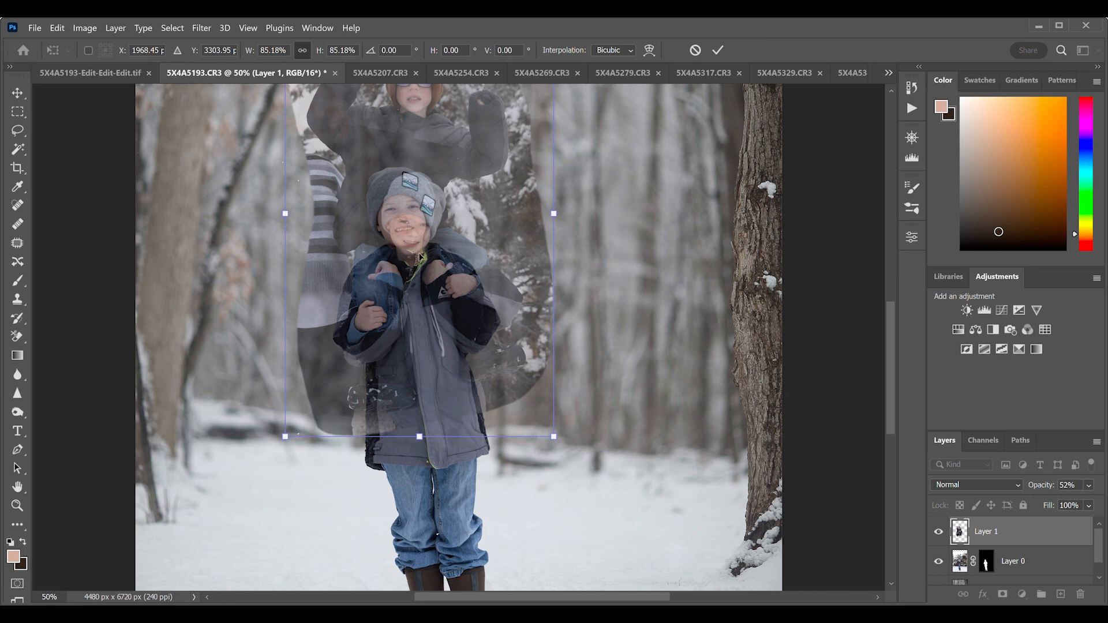
{"action": "key", "text": "ctrl+plus"}
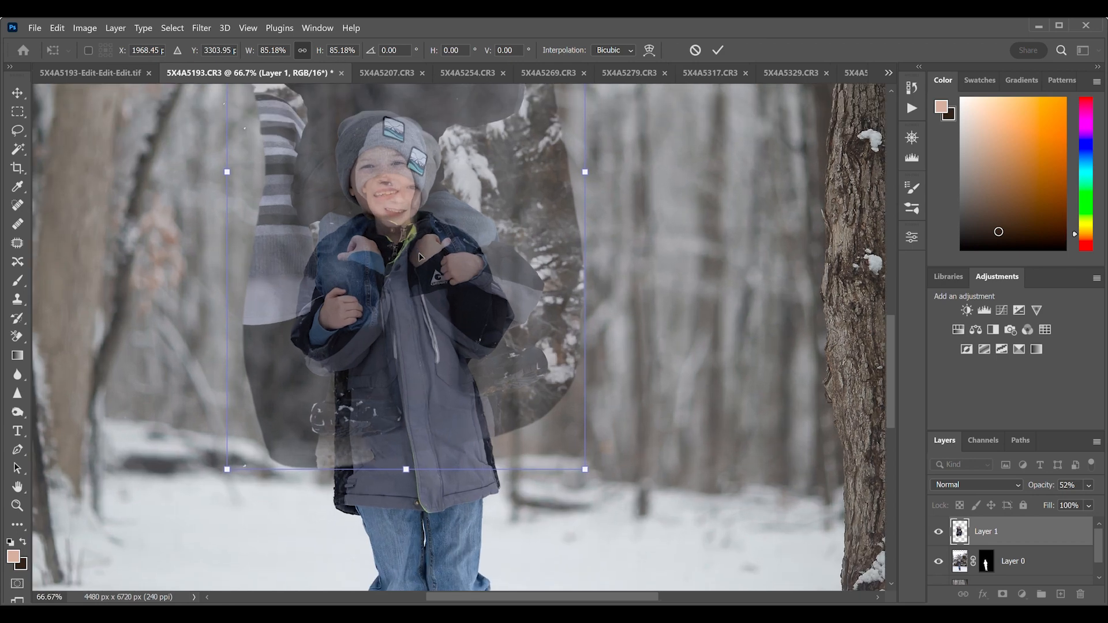
{"action": "left_click", "coordinate": [1088, 486]}
{"action": "left_click_drag", "start_coordinate": [1059, 501], "coordinate": [1096, 501]}
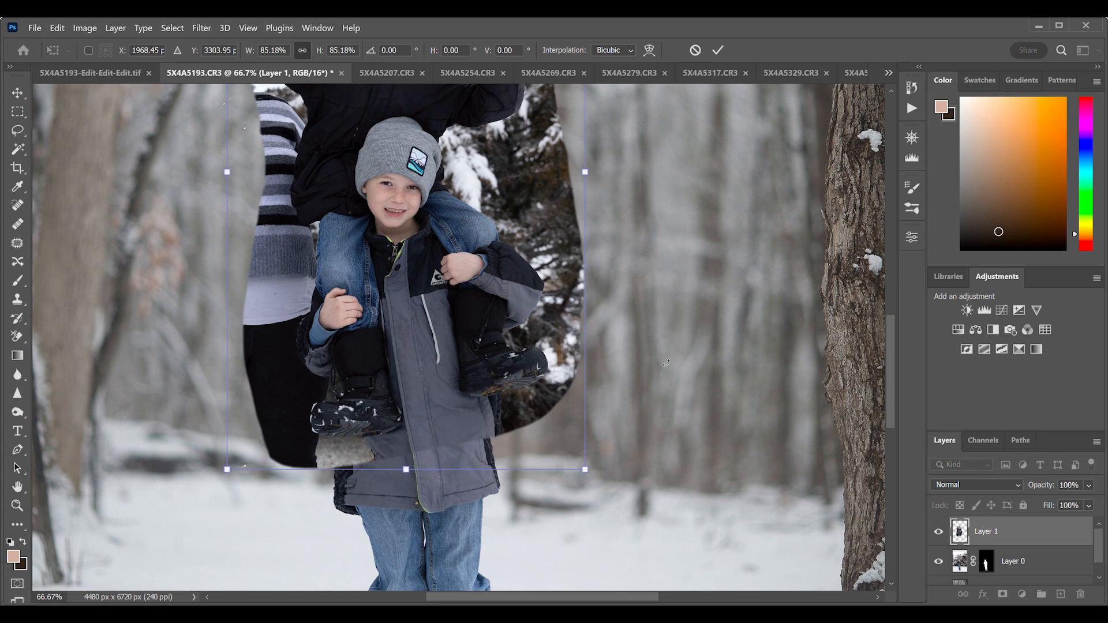
{"action": "key", "text": "ctrl+minus"}
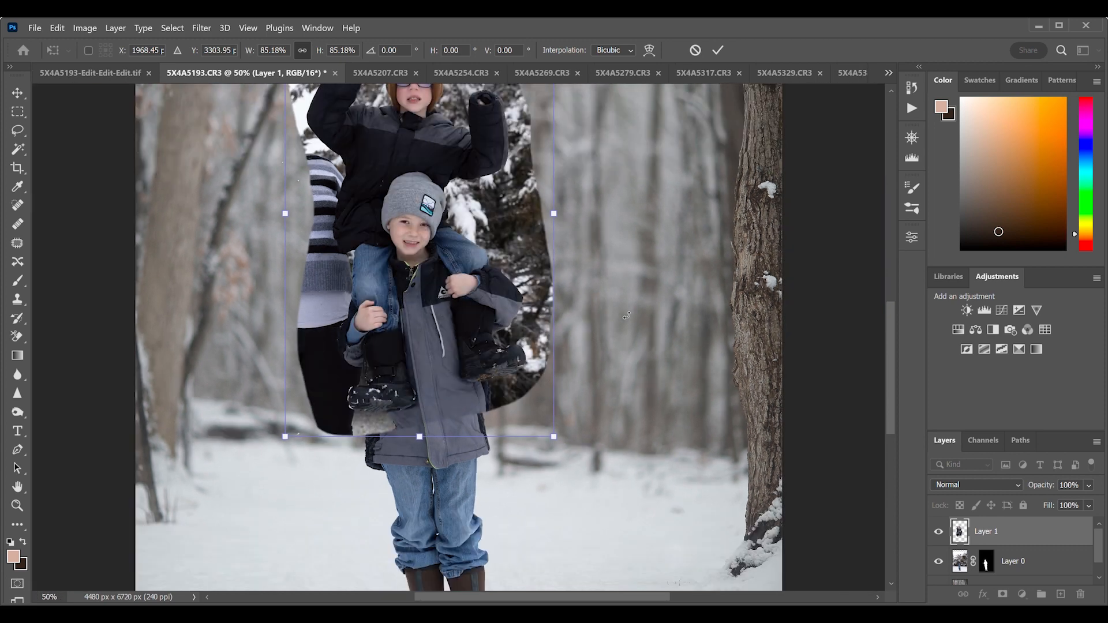
{"action": "key", "text": "ctrl+minus"}
{"action": "key", "text": "Return"}
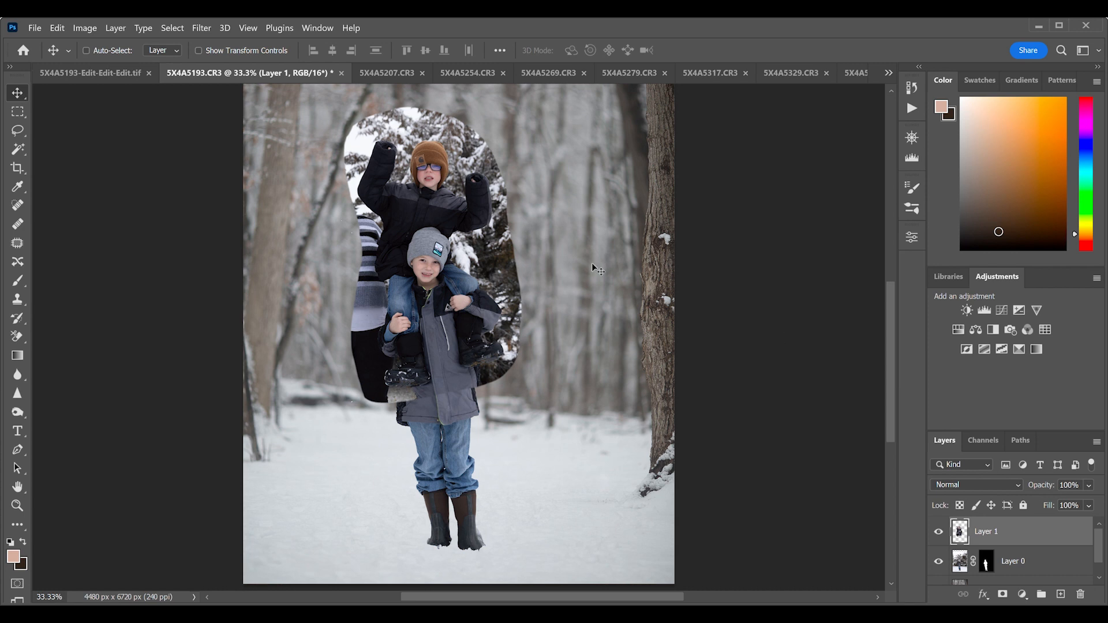
Select the two stacked boys on Layer 1 with Select Subject and turn the selection into a layer mask
{"action": "left_click", "coordinate": [19, 150]}
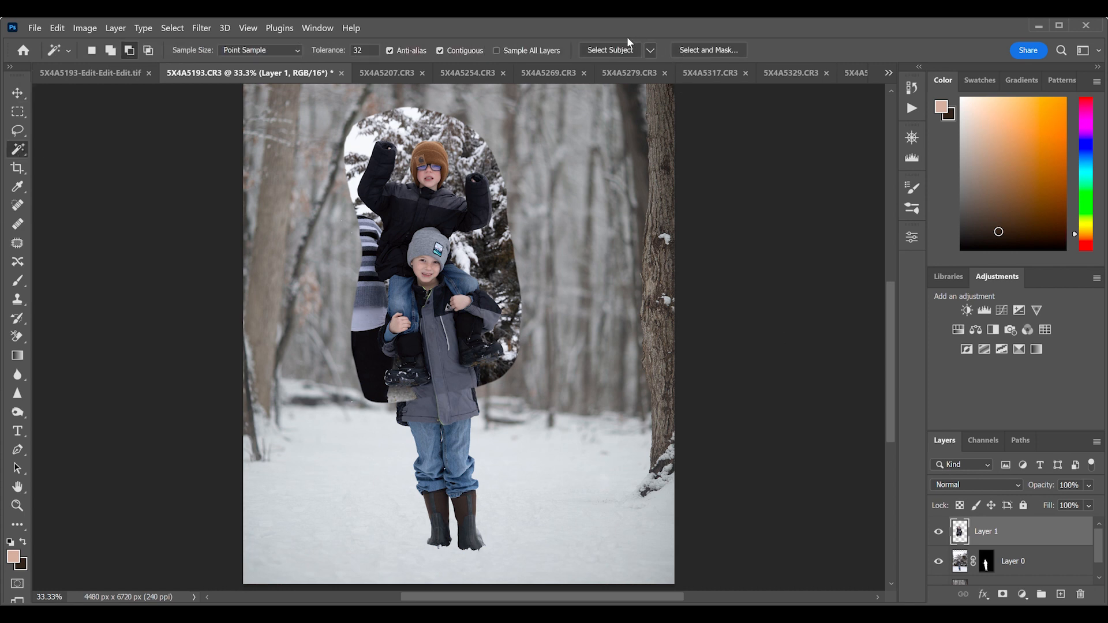
{"action": "left_click", "coordinate": [624, 52]}
{"action": "left_click", "coordinate": [615, 52]}
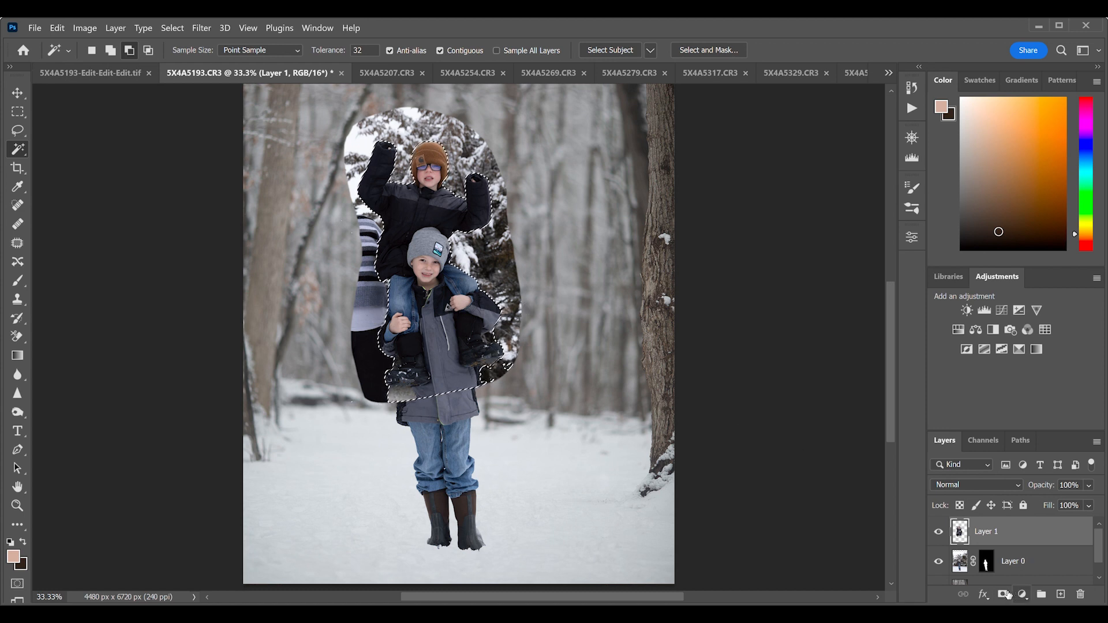
{"action": "left_click", "coordinate": [1003, 595]}
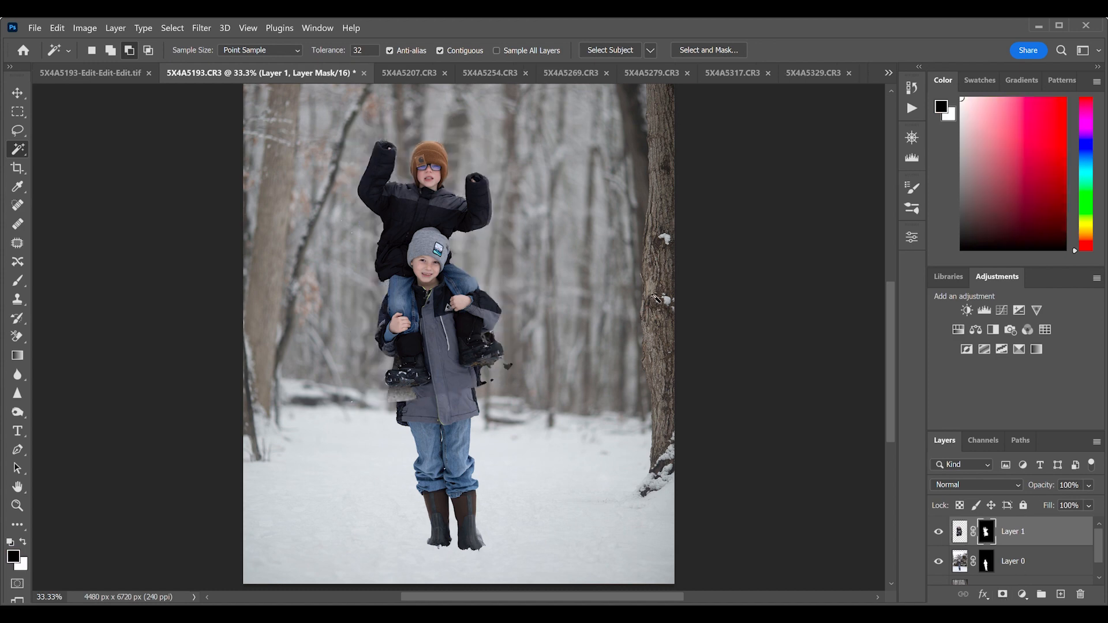
Examine the masked edges of both boys from the upper boy's arms down to the boots and lower jacket
{"action": "key", "text": "ctrl+plus"}
{"action": "key", "text": "ctrl+plus"}
{"action": "key", "text": "ctrl+plus"}
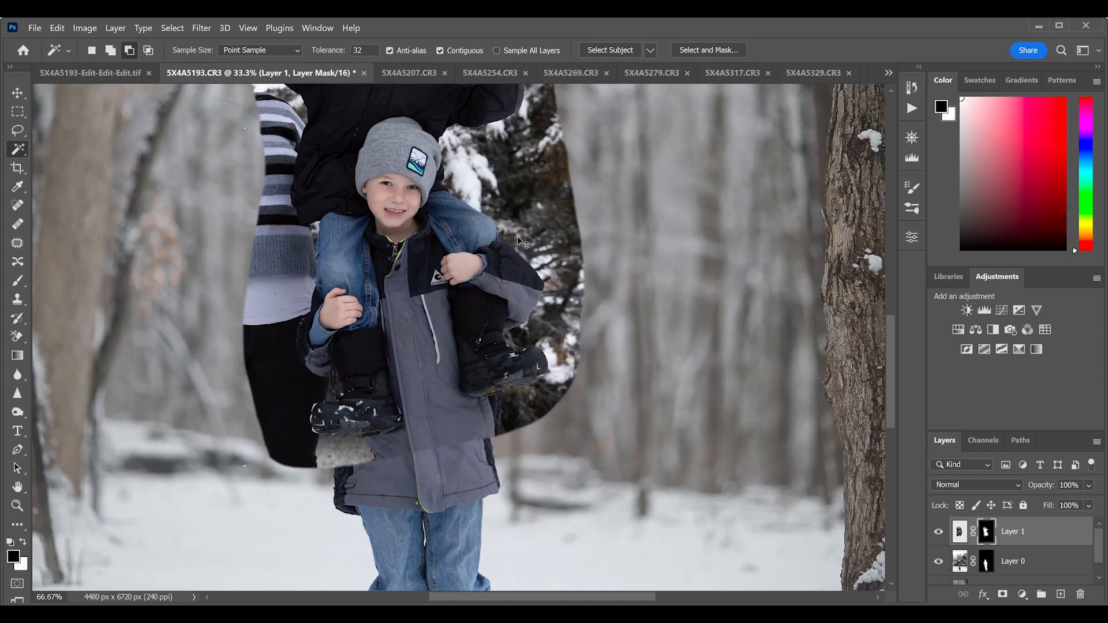
{"action": "scroll", "coordinate": [519, 239], "scroll_direction": "up", "scroll_amount": 2}
{"action": "scroll", "coordinate": [522, 243], "scroll_direction": "up", "scroll_amount": 3}
{"action": "scroll", "coordinate": [522, 243], "scroll_direction": "left", "scroll_amount": 2}
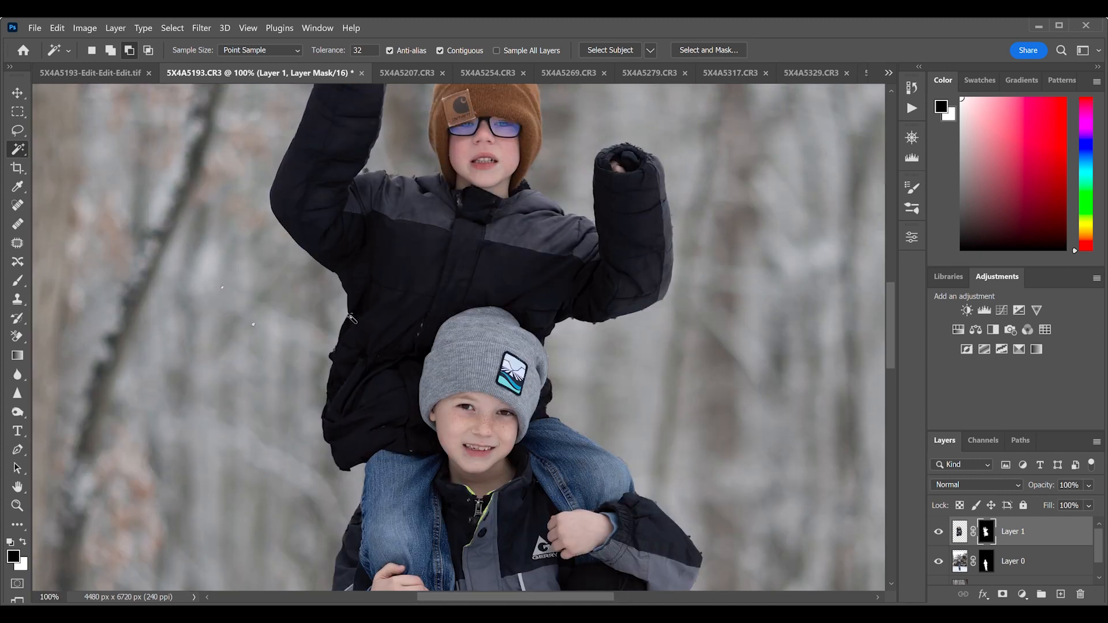
{"action": "scroll", "coordinate": [339, 422], "scroll_direction": "down", "scroll_amount": 2}
{"action": "scroll", "coordinate": [339, 422], "scroll_direction": "down", "scroll_amount": 3}
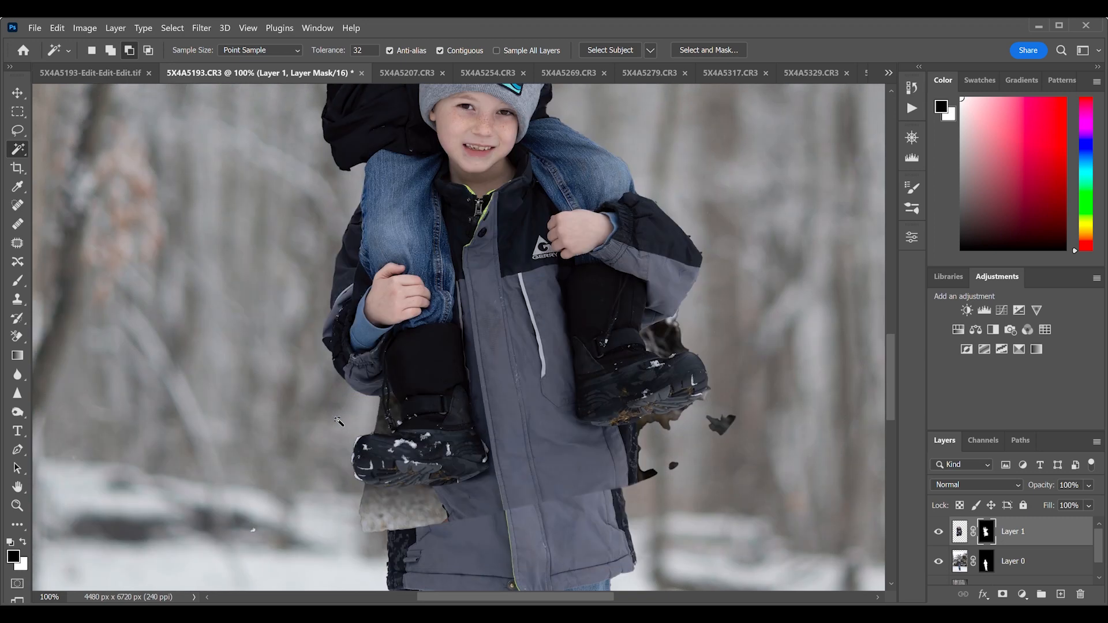
{"action": "scroll", "coordinate": [339, 422], "scroll_direction": "right", "scroll_amount": 2}
{"action": "scroll", "coordinate": [339, 422], "scroll_direction": "down", "scroll_amount": 1}
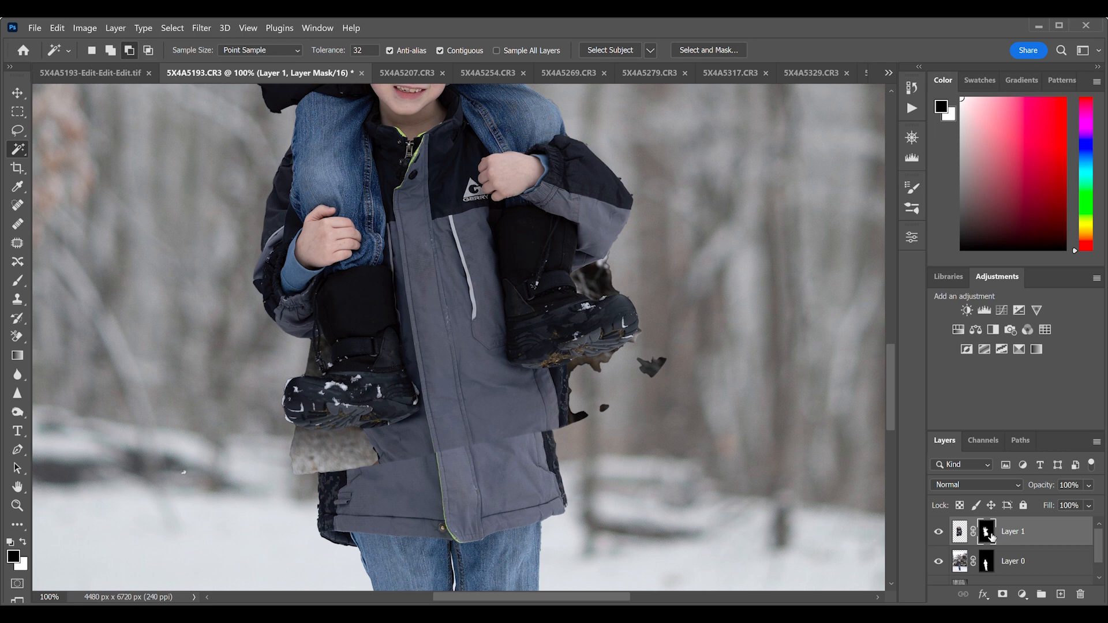
Switch to the Brush tool with Layer 1's mask active and enlarge the brush to 125 px
{"action": "key", "text": "b"}
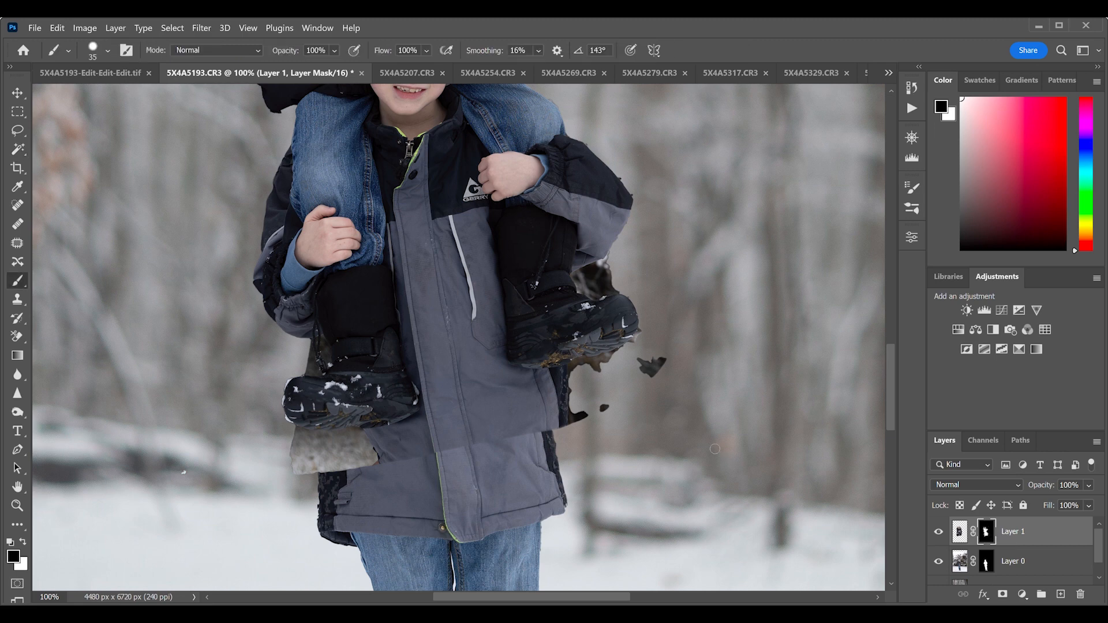
{"action": "key", "text": "bracketright"}
{"action": "key", "text": "bracketright"}
{"action": "key", "text": "bracketright"}
{"action": "key", "text": "bracketright"}
{"action": "key", "text": "bracketright"}
{"action": "key", "text": "bracketright"}
{"action": "key", "text": "bracketright"}
{"action": "key", "text": "bracketright"}
{"action": "key", "text": "bracketright"}
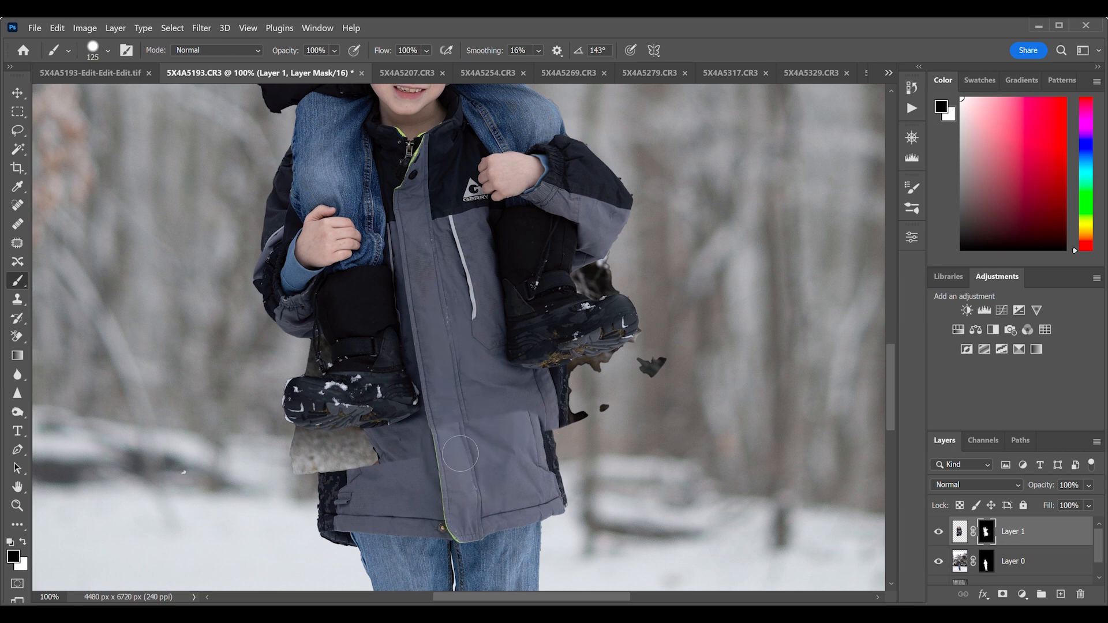
Try to blend the front of the jacket by painting black on Layer 1's mask at 100% opacity
{"action": "mouse_move", "coordinate": [447, 334]}
{"action": "left_mouse_down"}
{"action": "mouse_move", "coordinate": [445, 370]}
{"action": "mouse_move", "coordinate": [431, 375]}
{"action": "mouse_move", "coordinate": [464, 458]}
{"action": "left_mouse_up"}
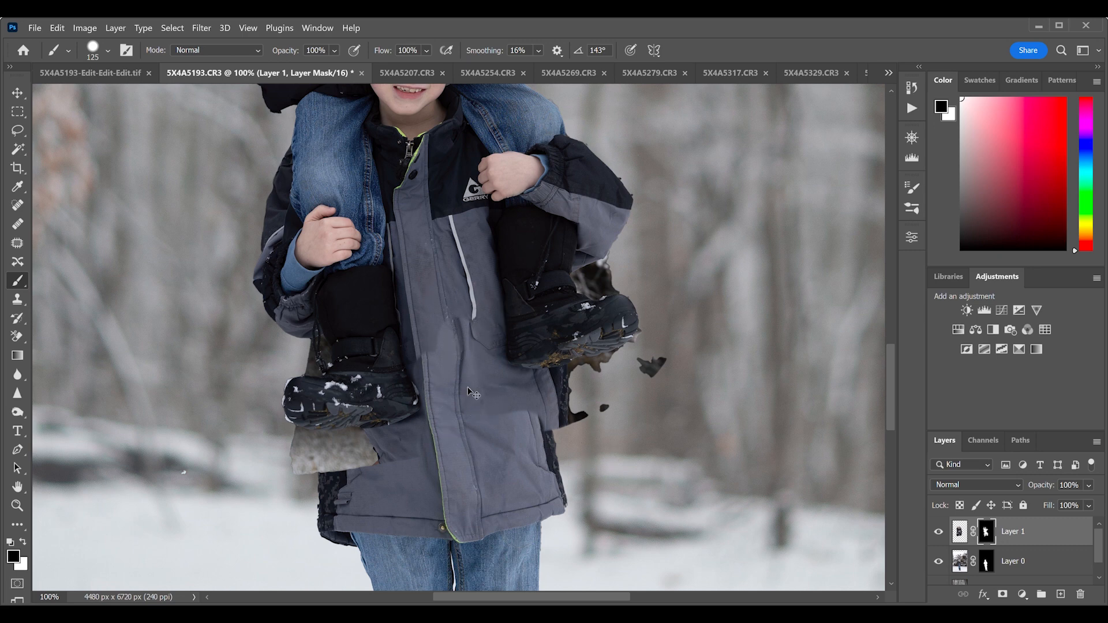
{"action": "key", "text": "z"}
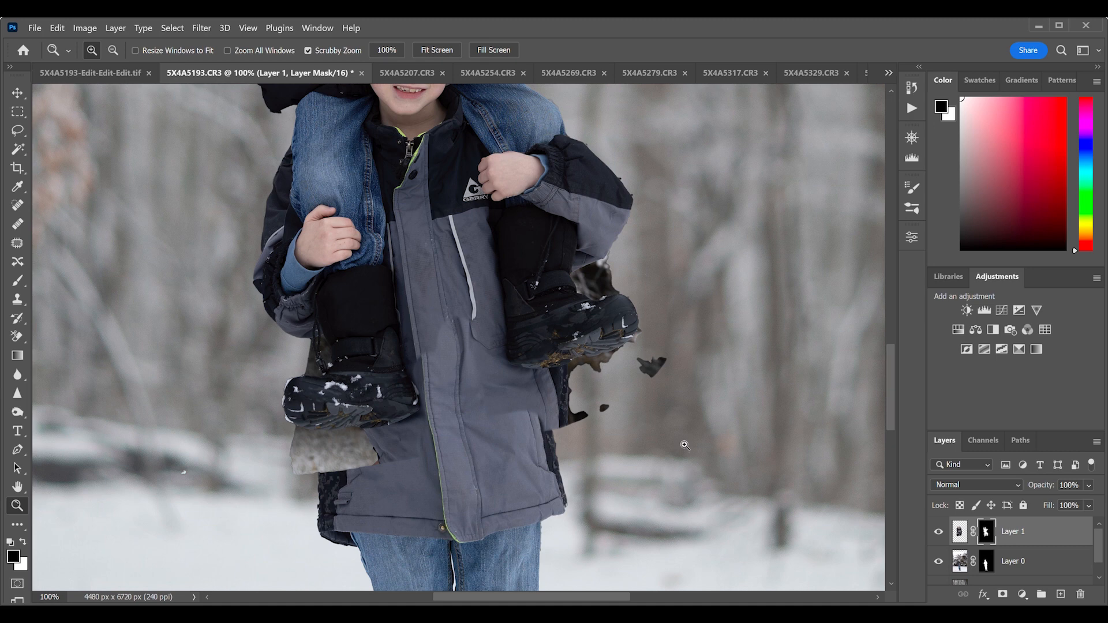
{"action": "left_click", "coordinate": [17, 92]}
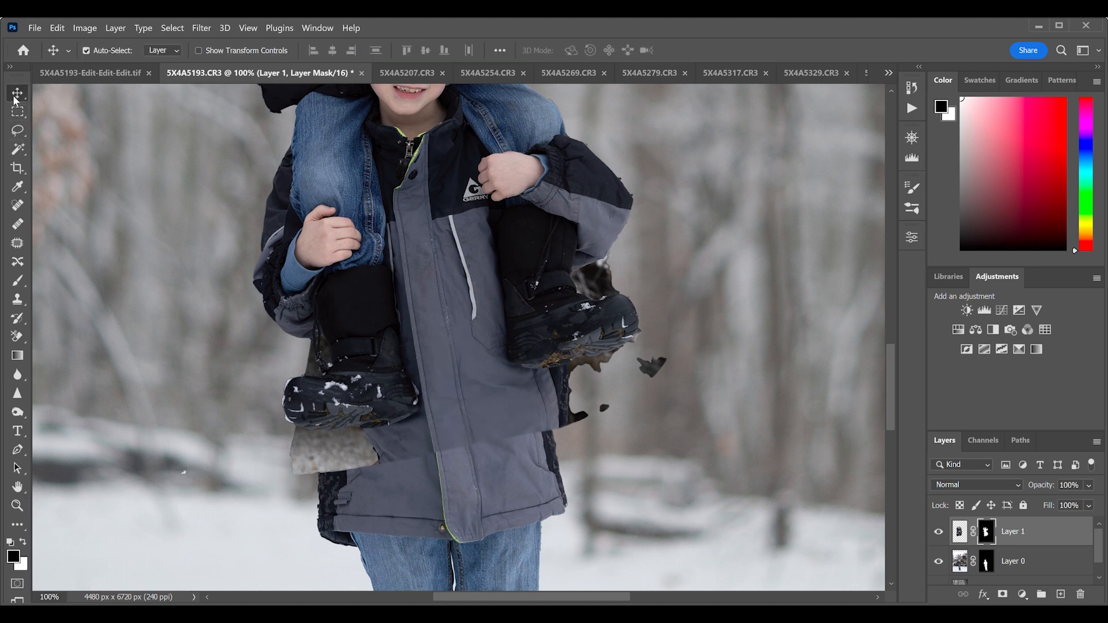
Paint black on Layer 1's mask with a softer 200 px brush at 23% opacity, blending the jacket seam and hiding the gray patch below the boot
{"action": "key", "text": "b"}
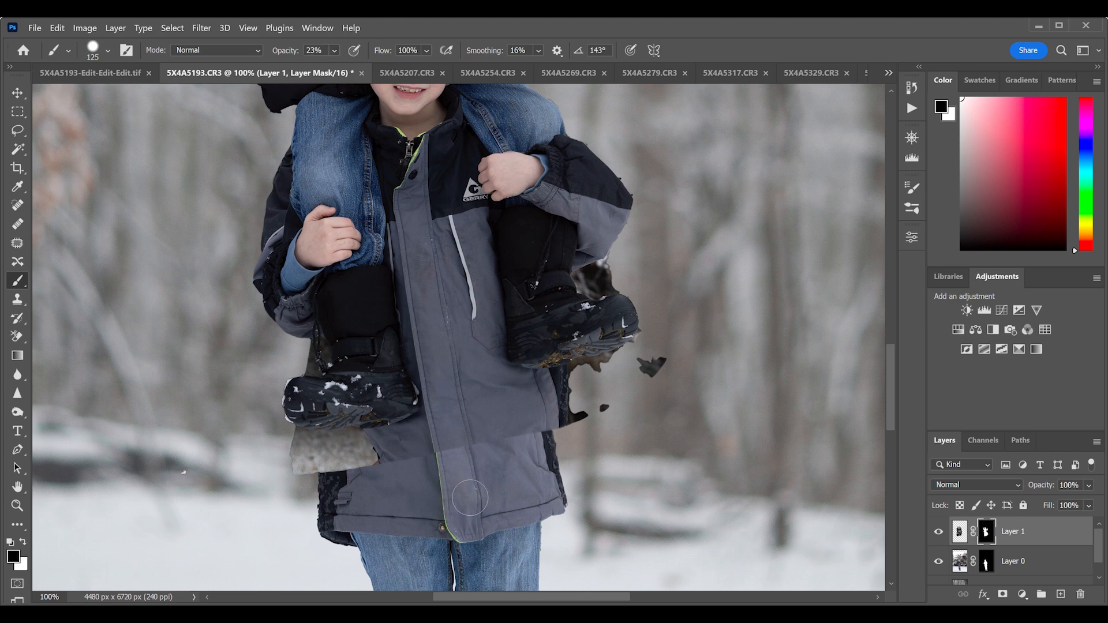
{"action": "key", "text": "bracketright"}
{"action": "key", "text": "bracketright"}
{"action": "key", "text": "bracketright"}
{"action": "key", "text": "shift+bracketleft"}
{"action": "left_click", "coordinate": [503, 25]}
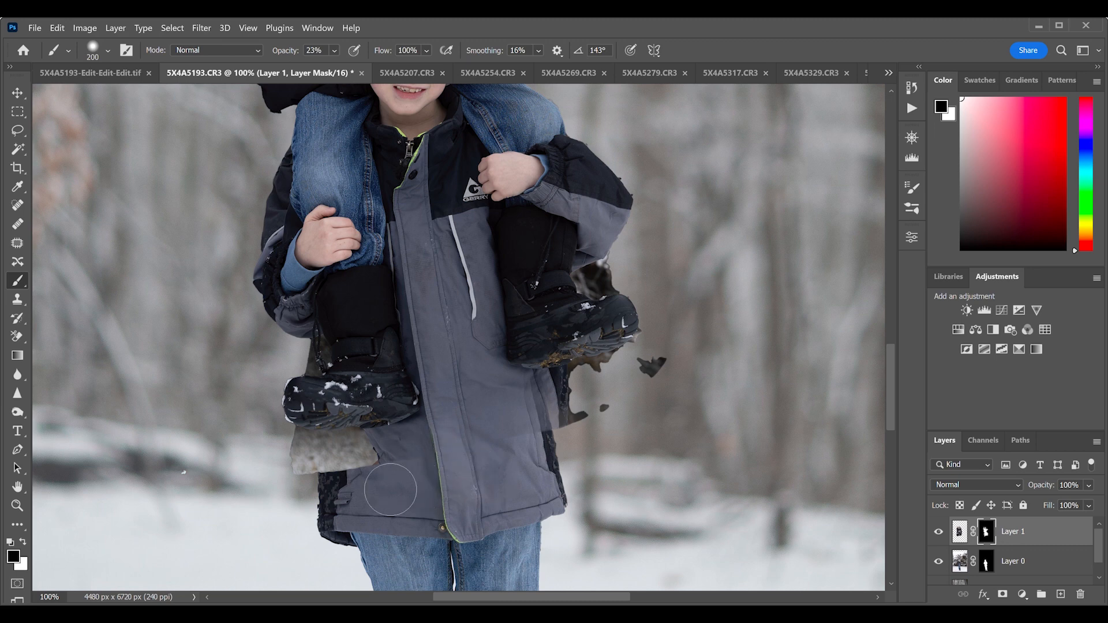
{"action": "mouse_move", "coordinate": [430, 485]}
{"action": "left_mouse_down"}
{"action": "mouse_move", "coordinate": [317, 486]}
{"action": "mouse_move", "coordinate": [384, 493]}
{"action": "mouse_move", "coordinate": [372, 498]}
{"action": "mouse_move", "coordinate": [313, 490]}
{"action": "mouse_move", "coordinate": [398, 495]}
{"action": "mouse_move", "coordinate": [296, 489]}
{"action": "mouse_move", "coordinate": [327, 498]}
{"action": "mouse_move", "coordinate": [293, 475]}
{"action": "left_mouse_up"}
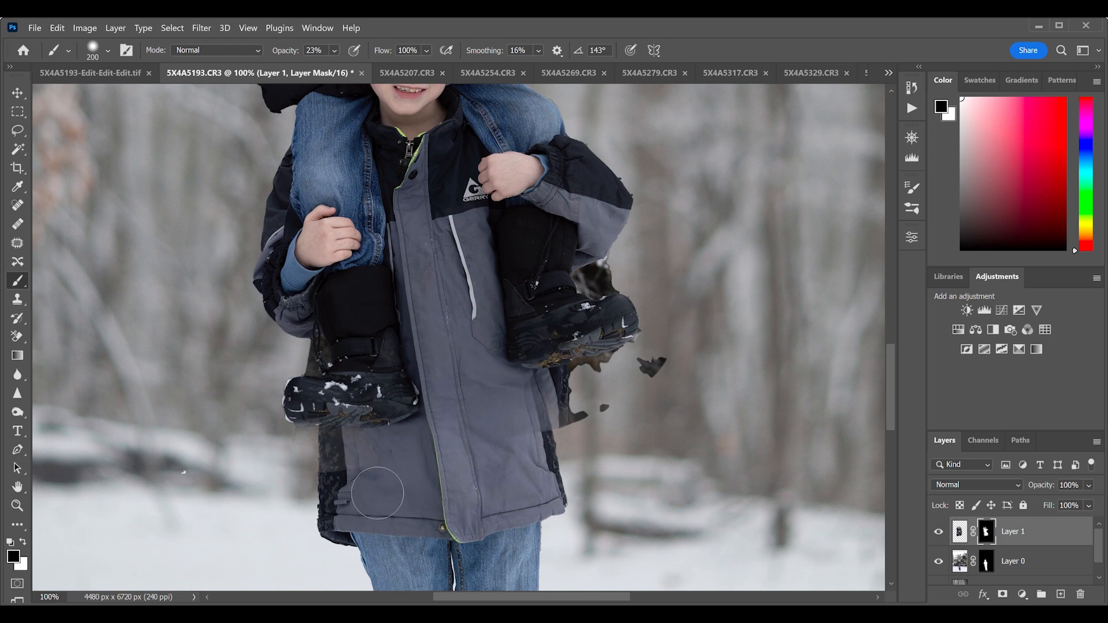
Paint black on Layer 1's mask at 23% opacity with the 200 px brush to blend the lower jacket and its dark side edge
{"action": "mouse_move", "coordinate": [377, 493]}
{"action": "left_mouse_down"}
{"action": "mouse_move", "coordinate": [373, 476]}
{"action": "mouse_move", "coordinate": [364, 482]}
{"action": "left_mouse_up"}
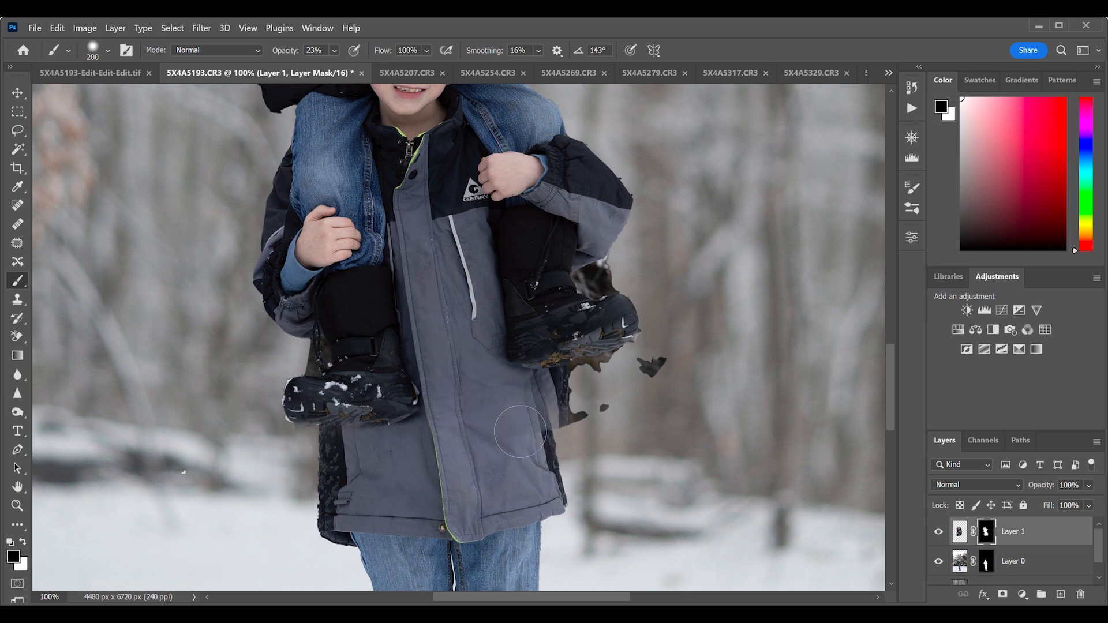
{"action": "mouse_move", "coordinate": [558, 453]}
{"action": "left_mouse_down"}
{"action": "mouse_move", "coordinate": [631, 434]}
{"action": "mouse_move", "coordinate": [570, 430]}
{"action": "mouse_move", "coordinate": [590, 451]}
{"action": "left_mouse_up"}
{"action": "mouse_move", "coordinate": [579, 433]}
{"action": "left_mouse_down"}
{"action": "mouse_move", "coordinate": [540, 393]}
{"action": "mouse_move", "coordinate": [571, 428]}
{"action": "mouse_move", "coordinate": [530, 398]}
{"action": "mouse_move", "coordinate": [503, 411]}
{"action": "mouse_move", "coordinate": [548, 428]}
{"action": "mouse_move", "coordinate": [511, 413]}
{"action": "left_mouse_up"}
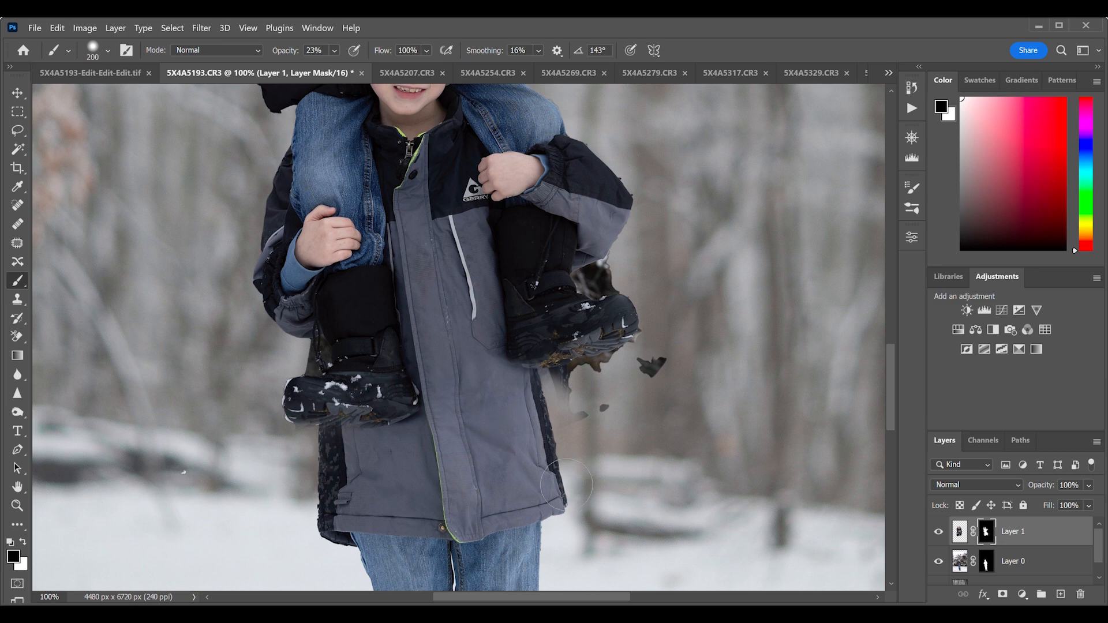
Paint white on Layer 1's mask with a harder 35 px brush at 100% opacity to restore the sole edge of the snow-covered boot
{"action": "key", "text": "x"}
{"action": "key", "text": "x"}
{"action": "key", "text": "bracketleft"}
{"action": "key", "text": "bracketleft"}
{"action": "key", "text": "bracketleft"}
{"action": "key", "text": "bracketleft"}
{"action": "key", "text": "bracketleft"}
{"action": "key", "text": "bracketleft"}
{"action": "key", "text": "ctrl+plus"}
{"action": "scroll", "coordinate": [487, 451], "scroll_direction": "down", "scroll_amount": 5}
{"action": "scroll", "coordinate": [487, 452], "scroll_direction": "left", "scroll_amount": 3}
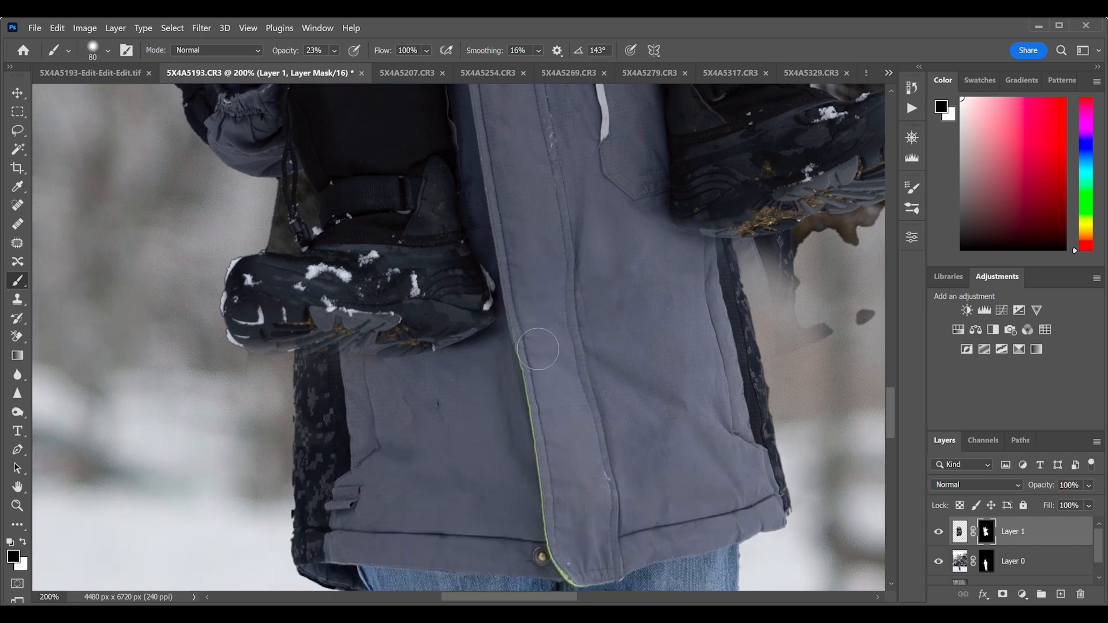
{"action": "key", "text": "x"}
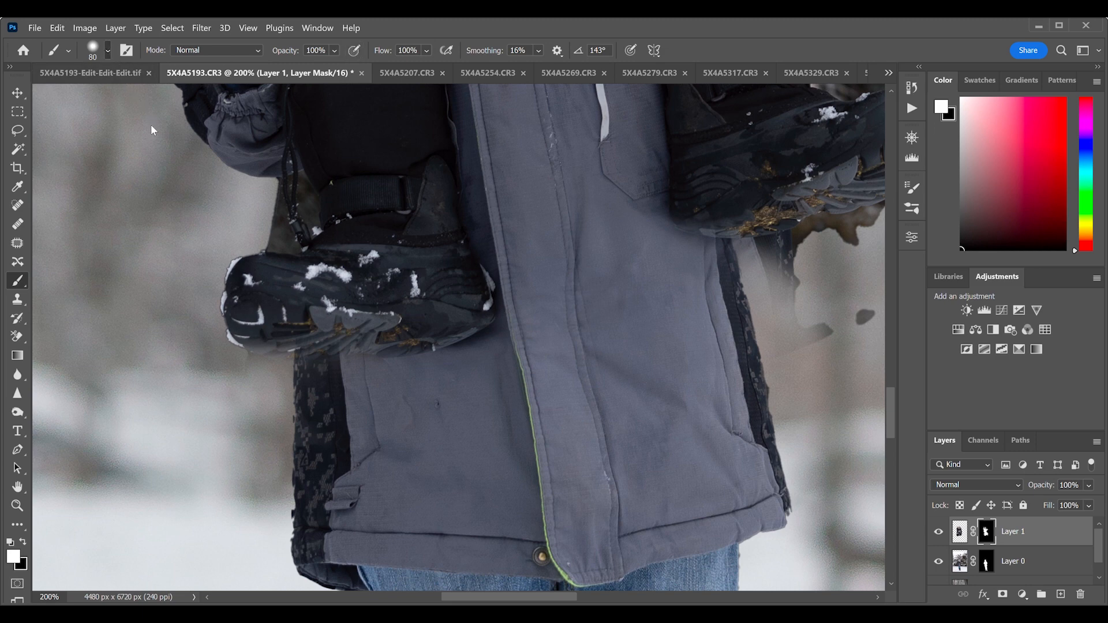
{"action": "key", "text": "shift+bracketright"}
{"action": "key", "text": "bracketleft"}
{"action": "key", "text": "bracketleft"}
{"action": "key", "text": "bracketleft"}
{"action": "key", "text": "bracketleft"}
{"action": "key", "text": "bracketleft"}
{"action": "key", "text": "bracketleft"}
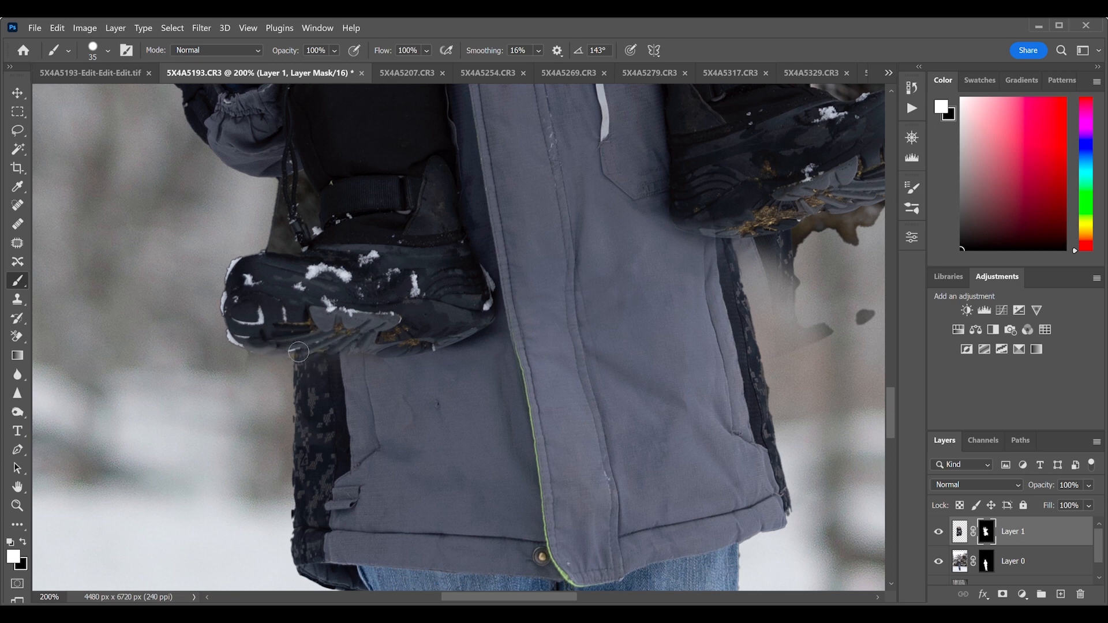
{"action": "mouse_move", "coordinate": [259, 346]}
{"action": "left_mouse_down"}
{"action": "mouse_move", "coordinate": [240, 310]}
{"action": "mouse_move", "coordinate": [252, 277]}
{"action": "mouse_move", "coordinate": [248, 333]}
{"action": "mouse_move", "coordinate": [269, 350]}
{"action": "mouse_move", "coordinate": [422, 350]}
{"action": "mouse_move", "coordinate": [484, 334]}
{"action": "mouse_move", "coordinate": [436, 354]}
{"action": "mouse_move", "coordinate": [271, 353]}
{"action": "mouse_move", "coordinate": [361, 368]}
{"action": "mouse_move", "coordinate": [434, 354]}
{"action": "mouse_move", "coordinate": [314, 356]}
{"action": "left_mouse_up"}
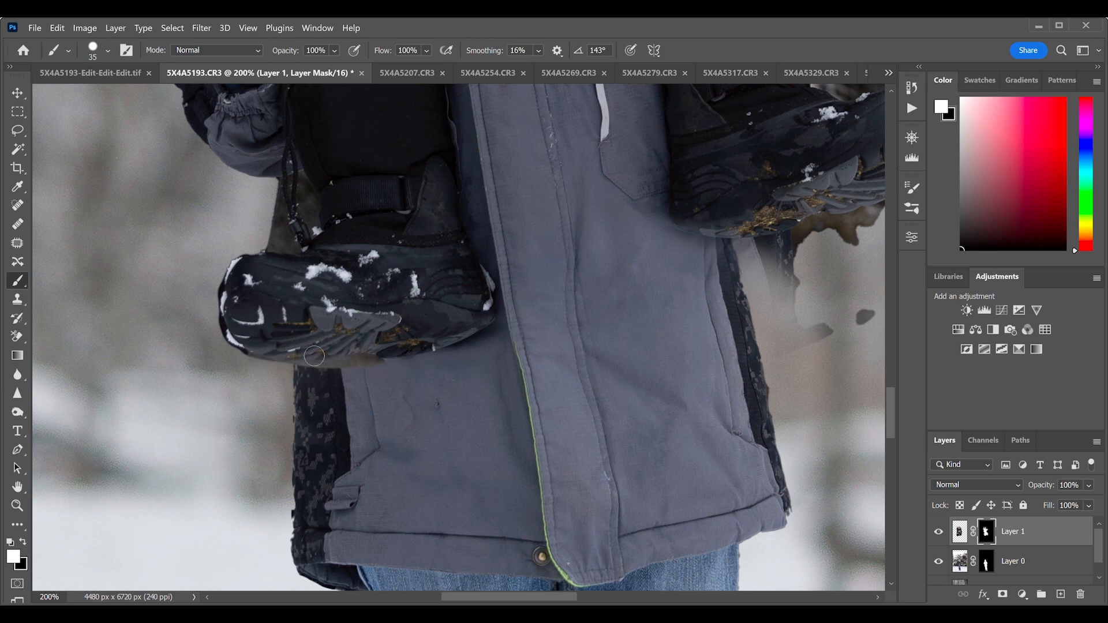
Try to reveal more of Layer 1 beneath the snowy boot by painting white on its mask with a 40 px brush
{"action": "key", "text": "ctrl+plus"}
{"action": "key", "text": "ctrl+plus"}
{"action": "scroll", "coordinate": [324, 365], "scroll_direction": "down", "scroll_amount": 3}
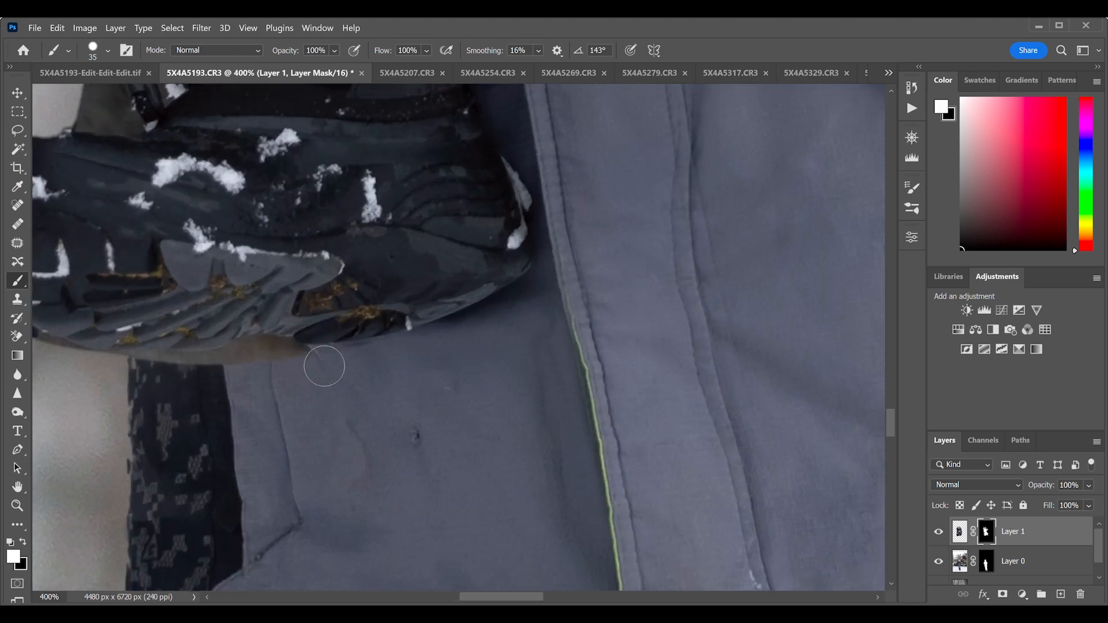
{"action": "mouse_move", "coordinate": [356, 267]}
{"action": "left_mouse_down"}
{"action": "mouse_move", "coordinate": [393, 272]}
{"action": "mouse_move", "coordinate": [462, 241]}
{"action": "mouse_move", "coordinate": [419, 280]}
{"action": "mouse_move", "coordinate": [443, 230]}
{"action": "left_mouse_up"}
{"action": "key", "text": "bracketleft"}
{"action": "key", "text": "bracketleft"}
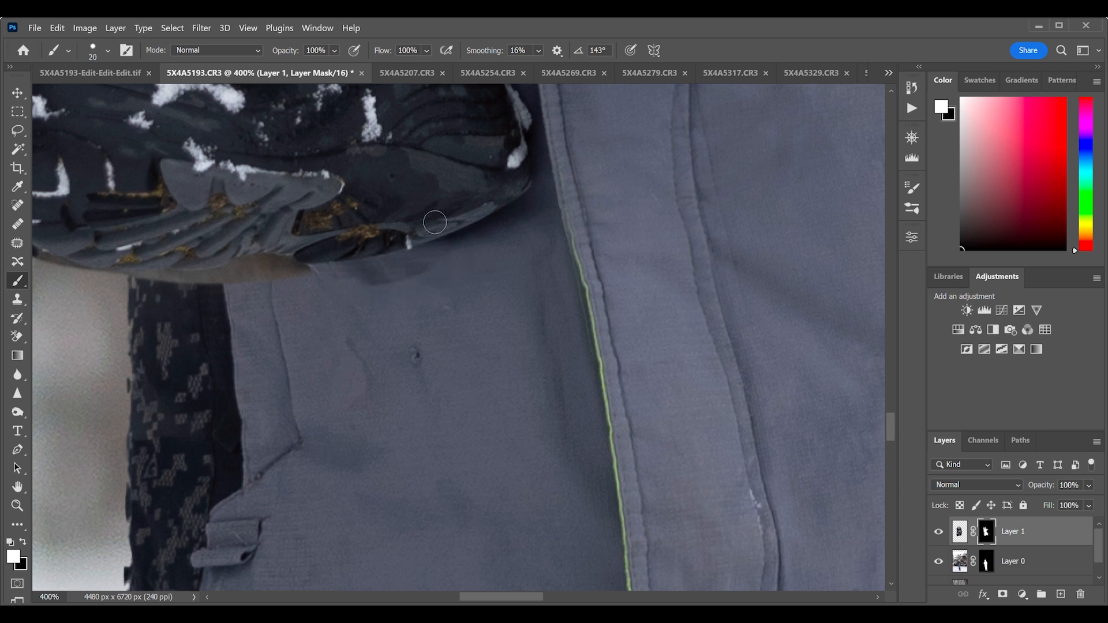
{"action": "key", "text": "bracketright"}
{"action": "key", "text": "bracketright"}
{"action": "mouse_move", "coordinate": [445, 233]}
{"action": "left_mouse_down"}
{"action": "mouse_move", "coordinate": [396, 298]}
{"action": "mouse_move", "coordinate": [547, 244]}
{"action": "mouse_move", "coordinate": [470, 308]}
{"action": "mouse_move", "coordinate": [399, 296]}
{"action": "mouse_move", "coordinate": [479, 296]}
{"action": "mouse_move", "coordinate": [366, 304]}
{"action": "mouse_move", "coordinate": [548, 287]}
{"action": "left_mouse_up"}
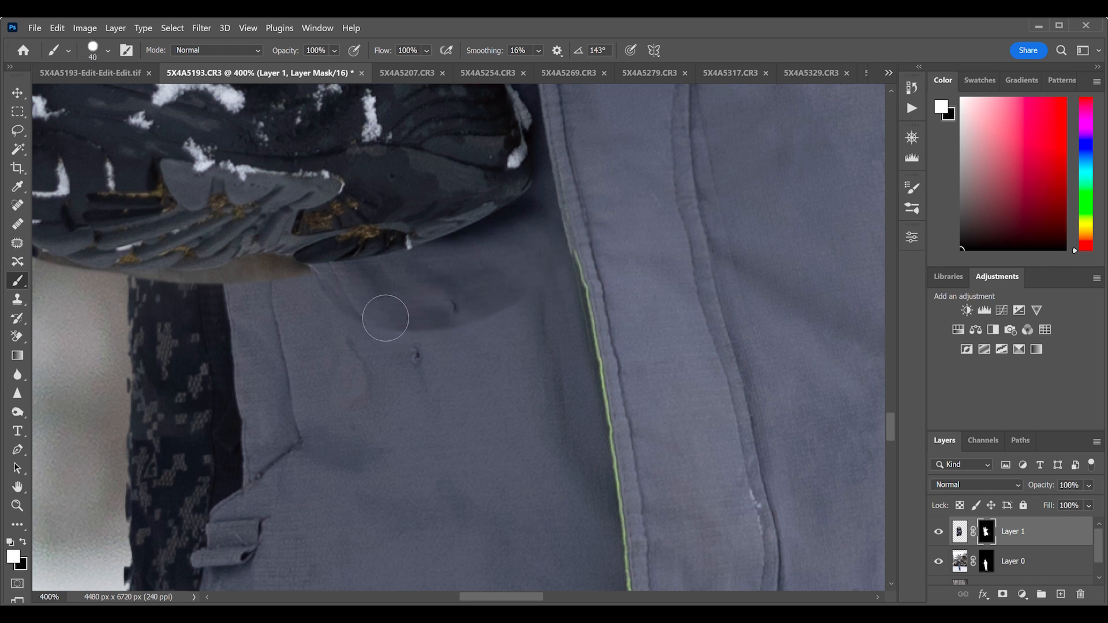
{"action": "left_click_drag", "start_coordinate": [300, 271], "coordinate": [349, 337]}
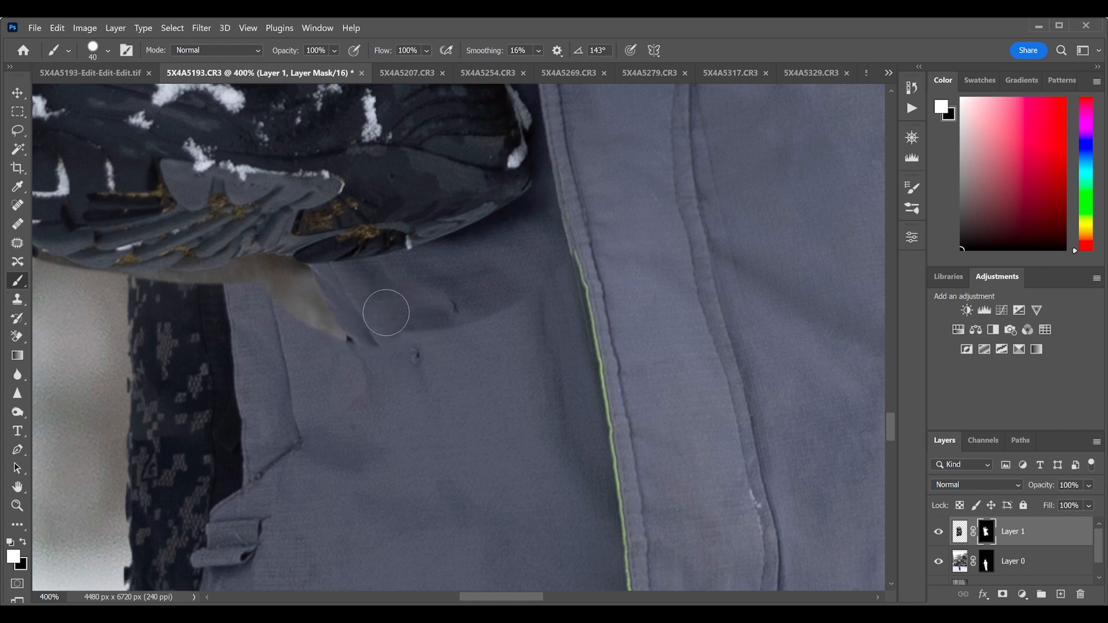
Paint black on Layer 1's mask to hide the extra jacket and background patch beneath the boot, enlarging the brush to 50 px
{"action": "key", "text": "x"}
{"action": "mouse_move", "coordinate": [379, 404]}
{"action": "left_mouse_down"}
{"action": "mouse_move", "coordinate": [410, 368]}
{"action": "mouse_move", "coordinate": [357, 363]}
{"action": "mouse_move", "coordinate": [445, 357]}
{"action": "mouse_move", "coordinate": [320, 343]}
{"action": "mouse_move", "coordinate": [414, 369]}
{"action": "mouse_move", "coordinate": [493, 338]}
{"action": "mouse_move", "coordinate": [406, 368]}
{"action": "mouse_move", "coordinate": [448, 361]}
{"action": "left_mouse_up"}
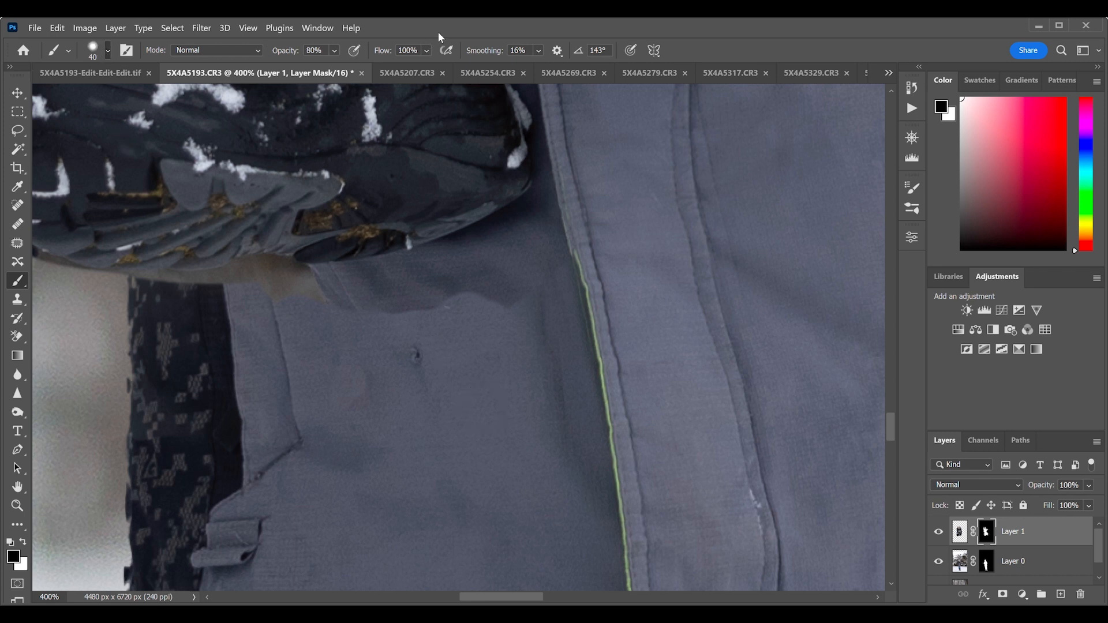
{"action": "key", "text": "bracketright"}
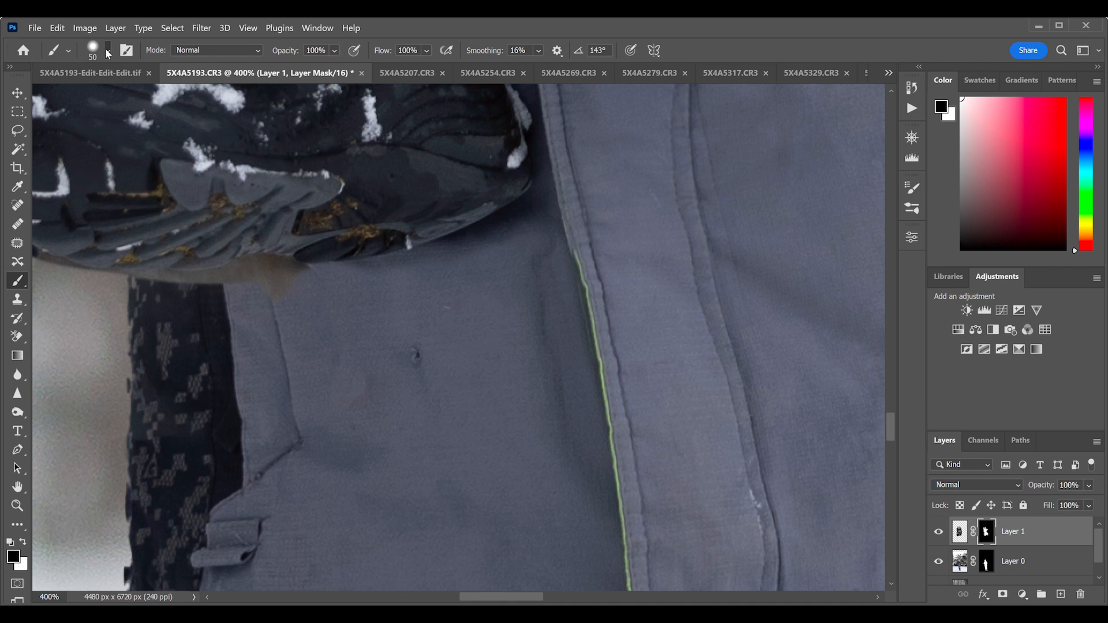
Paint black with a harder brush, reduced to 15 px and finally 9 px, to remove the beige fringe between boot sole and jacket
{"action": "key", "text": "shift+bracketright"}
{"action": "key", "text": "bracketleft"}
{"action": "key", "text": "bracketleft"}
{"action": "scroll", "coordinate": [388, 152], "scroll_direction": "left", "scroll_amount": 4}
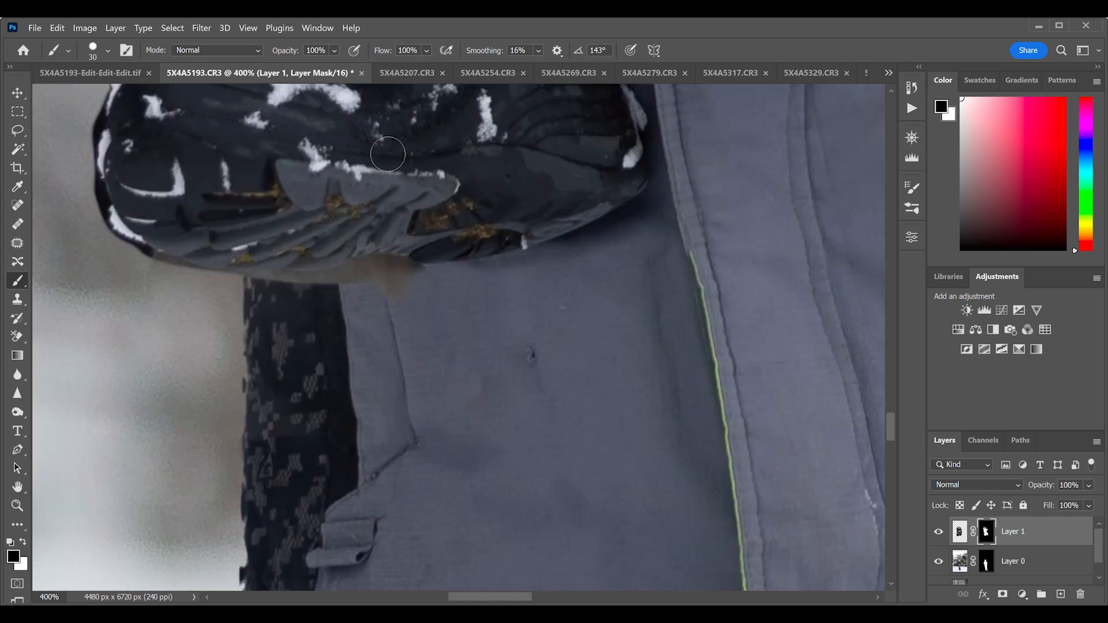
{"action": "key", "text": "bracketleft"}
{"action": "key", "text": "bracketleft"}
{"action": "key", "text": "bracketleft"}
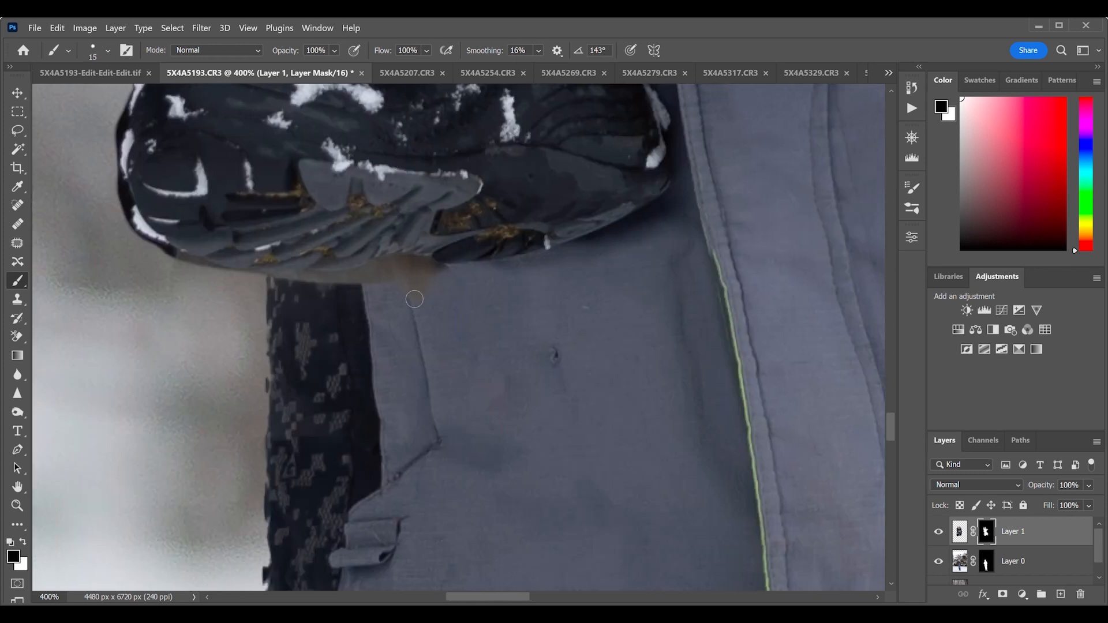
{"action": "mouse_move", "coordinate": [417, 298]}
{"action": "left_mouse_down"}
{"action": "mouse_move", "coordinate": [458, 284]}
{"action": "mouse_move", "coordinate": [425, 285]}
{"action": "left_mouse_up"}
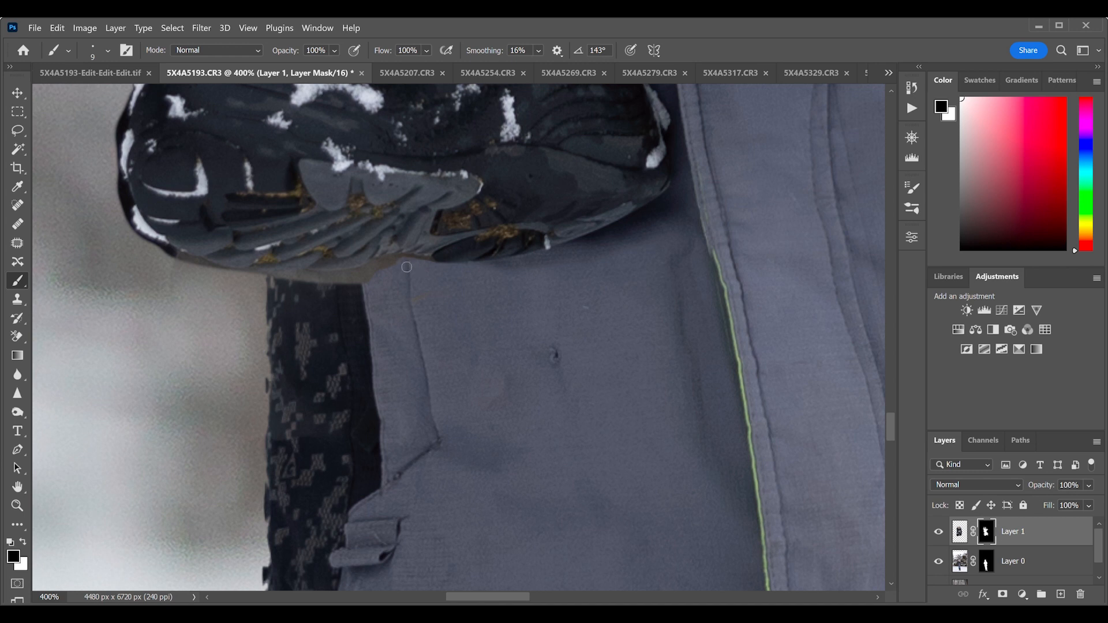
{"action": "left_click_drag", "start_coordinate": [369, 276], "coordinate": [274, 289]}
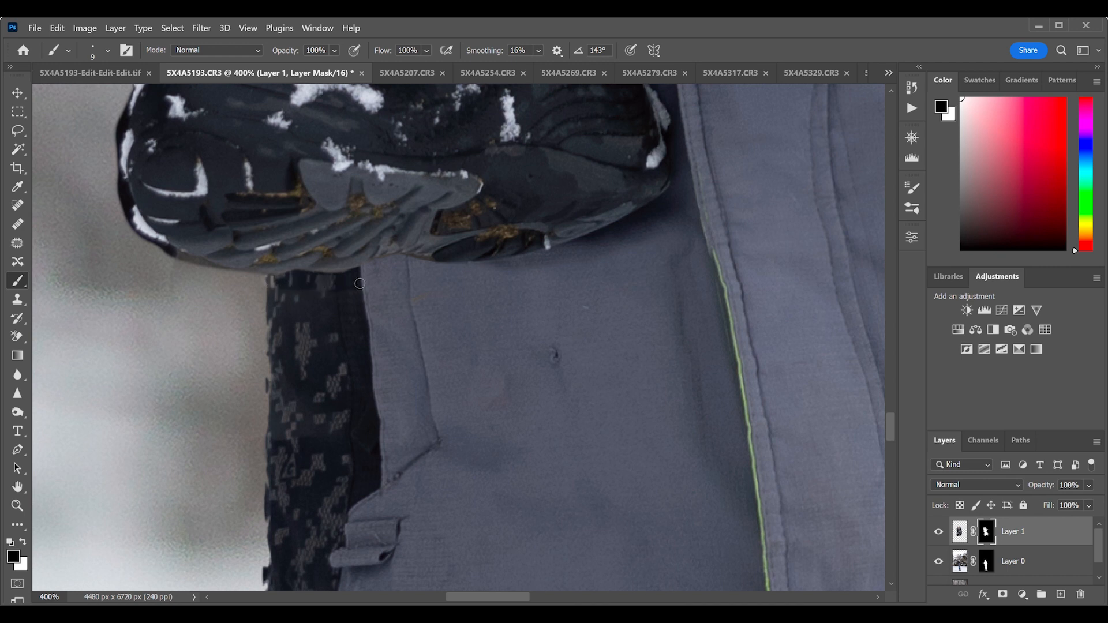
{"action": "left_click_drag", "start_coordinate": [359, 283], "coordinate": [318, 282]}
Trim the dark and beige fringe around the boot's toe and outer sole on Layer 1's mask with the 9 px black brush
{"action": "scroll", "coordinate": [480, 264], "scroll_direction": "left", "scroll_amount": 3}
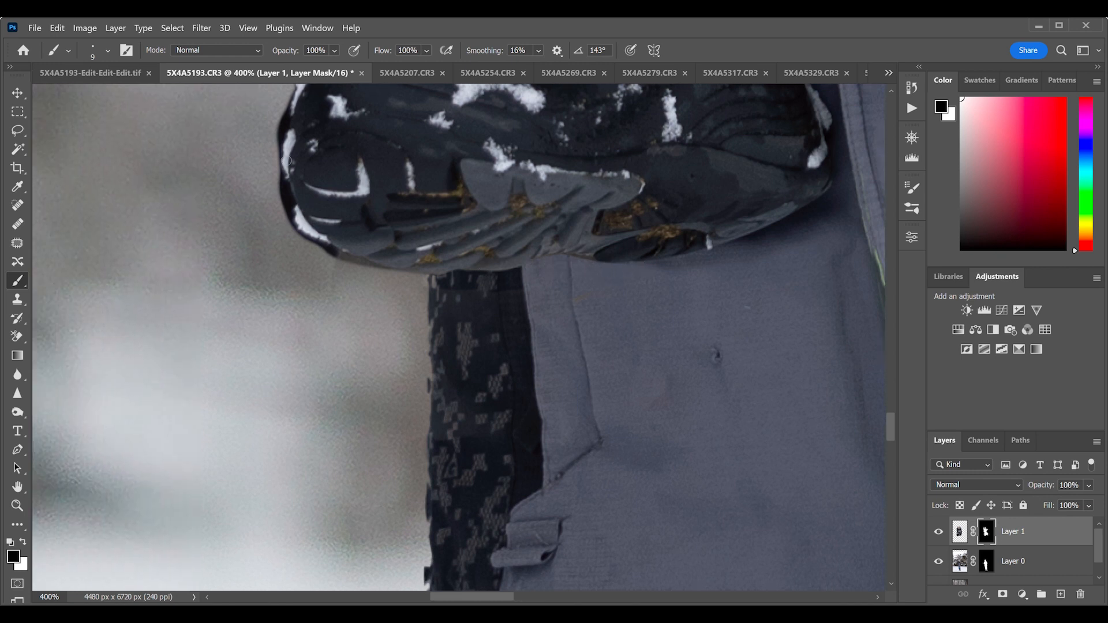
{"action": "mouse_move", "coordinate": [285, 198]}
{"action": "left_mouse_down"}
{"action": "mouse_move", "coordinate": [286, 180]}
{"action": "mouse_move", "coordinate": [290, 208]}
{"action": "left_mouse_up"}
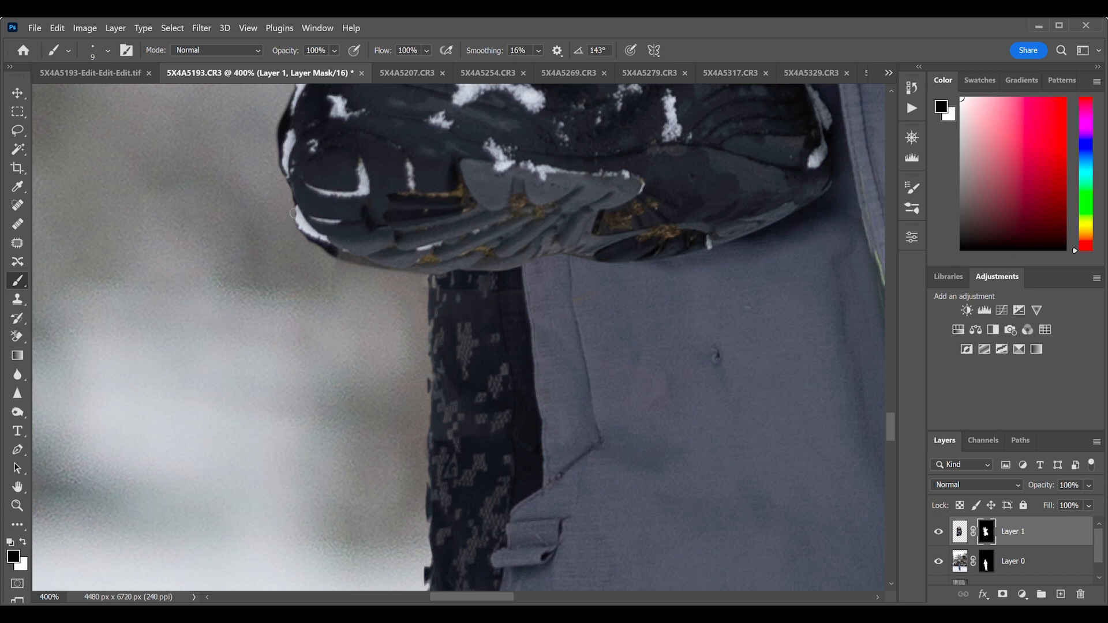
{"action": "left_click_drag", "start_coordinate": [337, 261], "coordinate": [329, 256]}
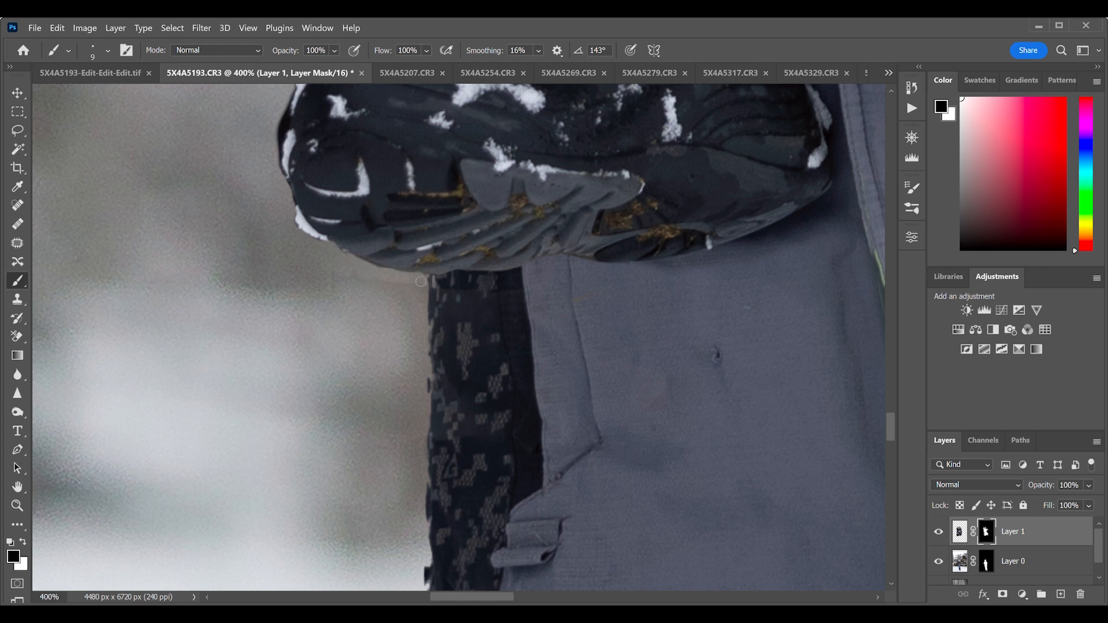
{"action": "left_click_drag", "start_coordinate": [415, 282], "coordinate": [353, 264]}
Enlarge the brush to 25 px and mask out the fringe around the upper curve of the boot's toe
{"action": "key", "text": "bracketright"}
{"action": "key", "text": "bracketright"}
{"action": "scroll", "coordinate": [361, 273], "scroll_direction": "up", "scroll_amount": 3}
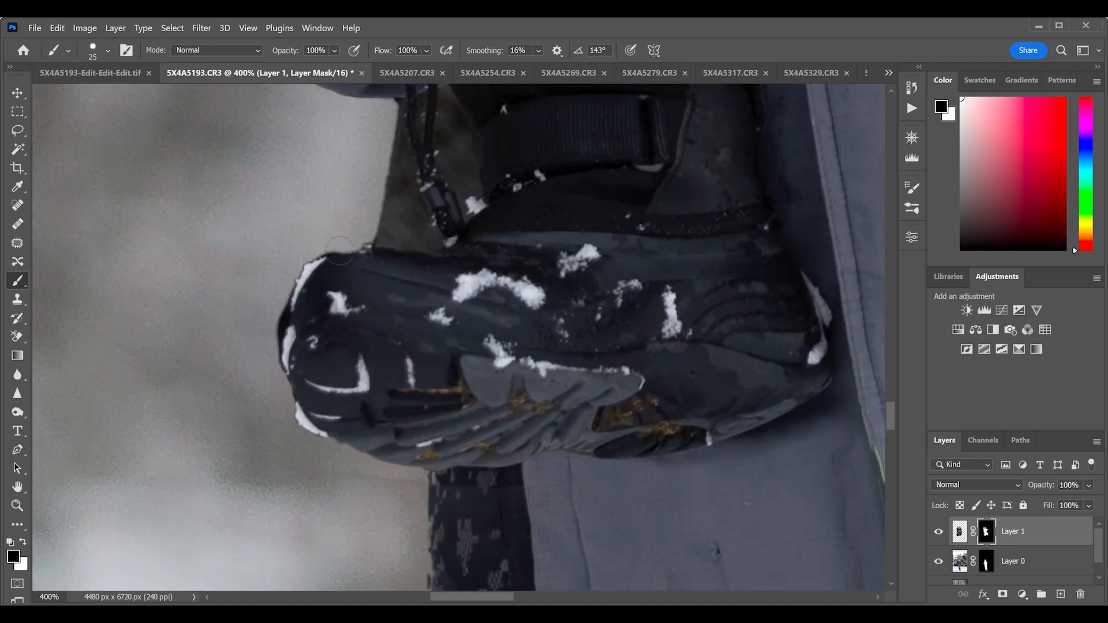
{"action": "mouse_move", "coordinate": [345, 256]}
{"action": "left_mouse_down"}
{"action": "mouse_move", "coordinate": [311, 273]}
{"action": "mouse_move", "coordinate": [294, 315]}
{"action": "left_mouse_up"}
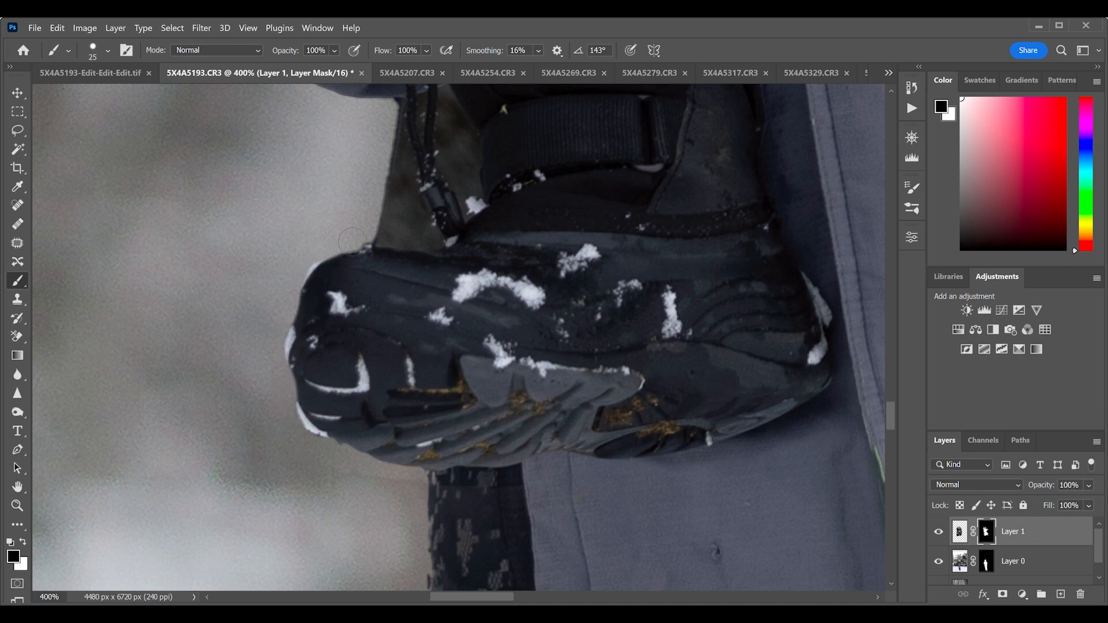
Mask out the old background beside and inside the hanging drawstring above the boot, using a black brush of 6 px down to 2 px
{"action": "scroll", "coordinate": [352, 240], "scroll_direction": "up", "scroll_amount": 5}
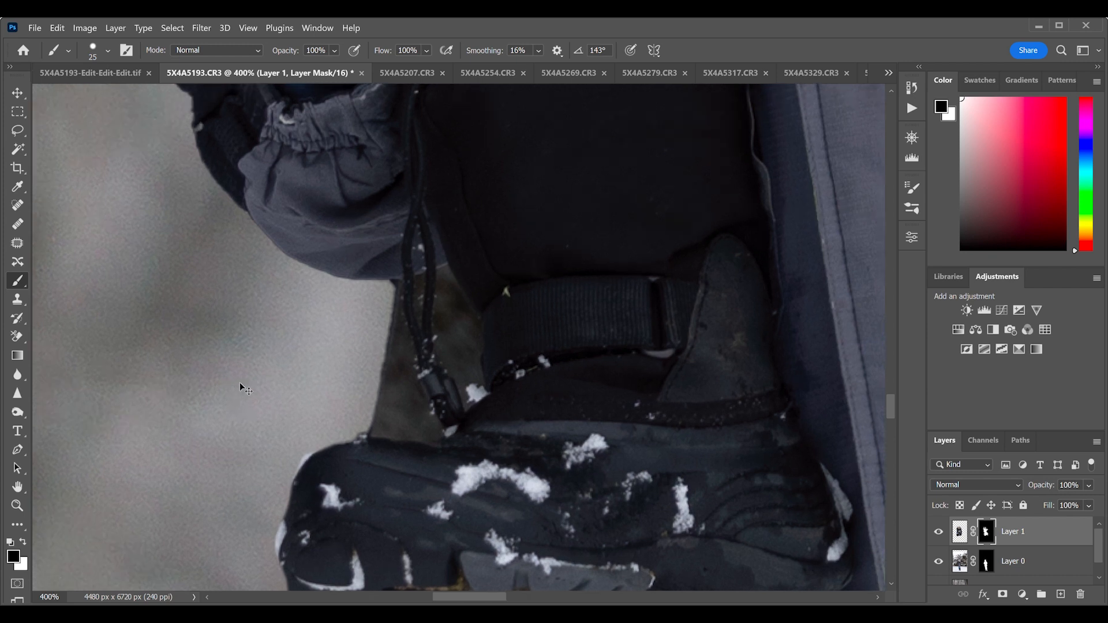
{"action": "key", "text": "ctrl+plus"}
{"action": "scroll", "coordinate": [143, 400], "scroll_direction": "down", "scroll_amount": 3}
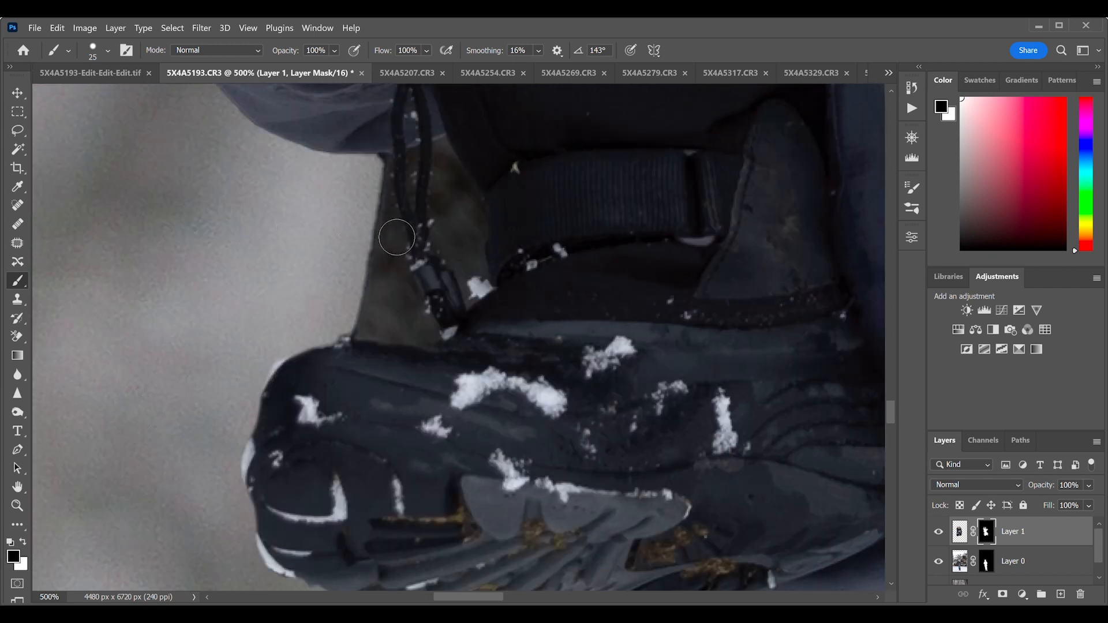
{"action": "key", "text": "bracketleft"}
{"action": "key", "text": "bracketleft"}
{"action": "key", "text": "bracketleft"}
{"action": "key", "text": "bracketleft"}
{"action": "mouse_move", "coordinate": [388, 174]}
{"action": "left_mouse_down"}
{"action": "mouse_move", "coordinate": [385, 215]}
{"action": "mouse_move", "coordinate": [390, 206]}
{"action": "mouse_move", "coordinate": [405, 270]}
{"action": "left_mouse_up"}
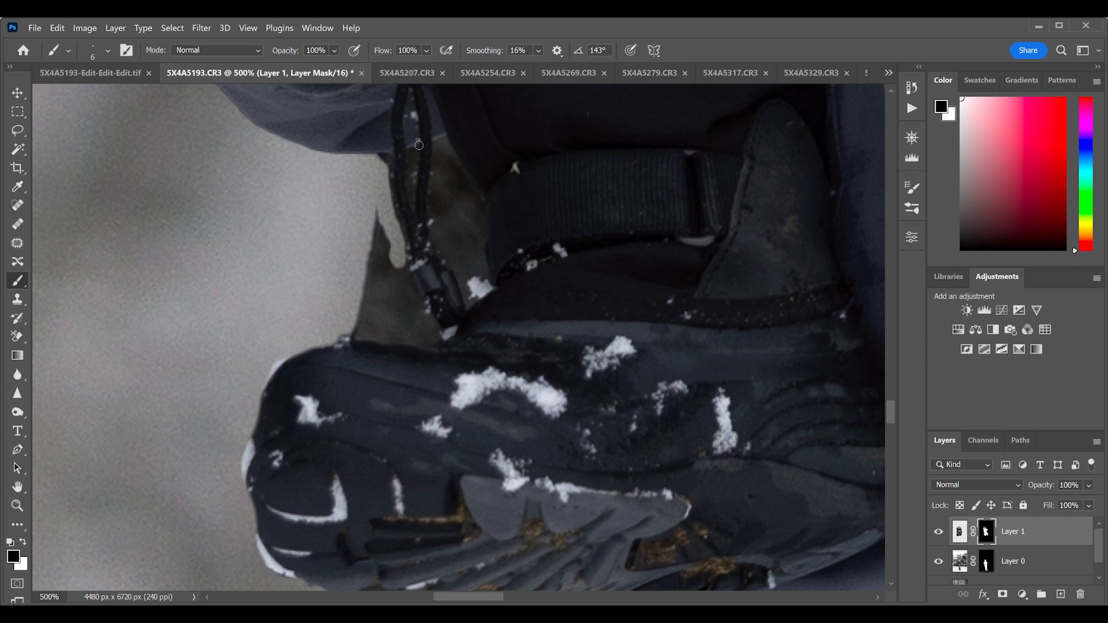
{"action": "mouse_move", "coordinate": [415, 164]}
{"action": "left_mouse_down"}
{"action": "mouse_move", "coordinate": [417, 154]}
{"action": "mouse_move", "coordinate": [418, 169]}
{"action": "left_mouse_up"}
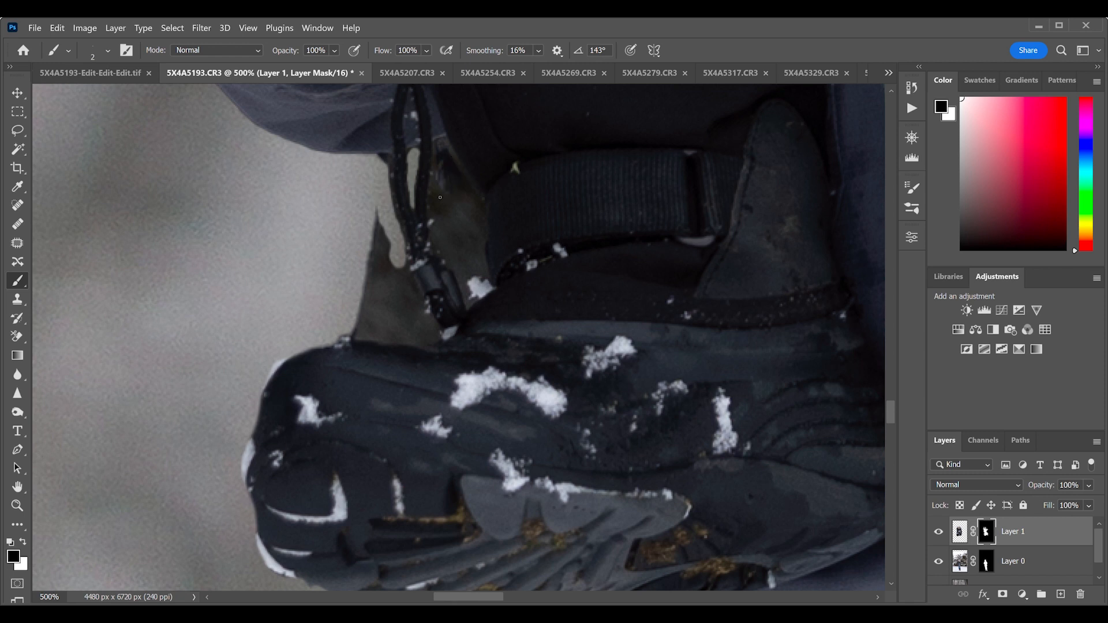
Paint black on Layer 1's mask with a 70 px brush to erase the stray dark patches below the other boot
{"action": "scroll", "coordinate": [439, 197], "scroll_direction": "down", "scroll_amount": 4}
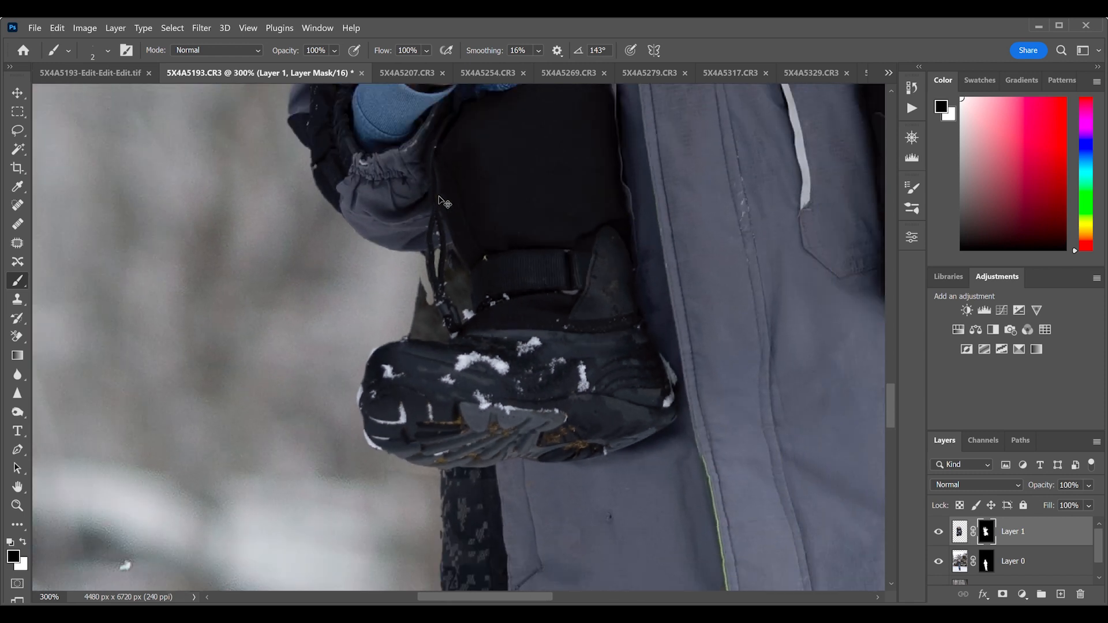
{"action": "scroll", "coordinate": [439, 198], "scroll_direction": "down", "scroll_amount": 1}
{"action": "scroll", "coordinate": [459, 338], "scroll_direction": "up", "scroll_amount": 2}
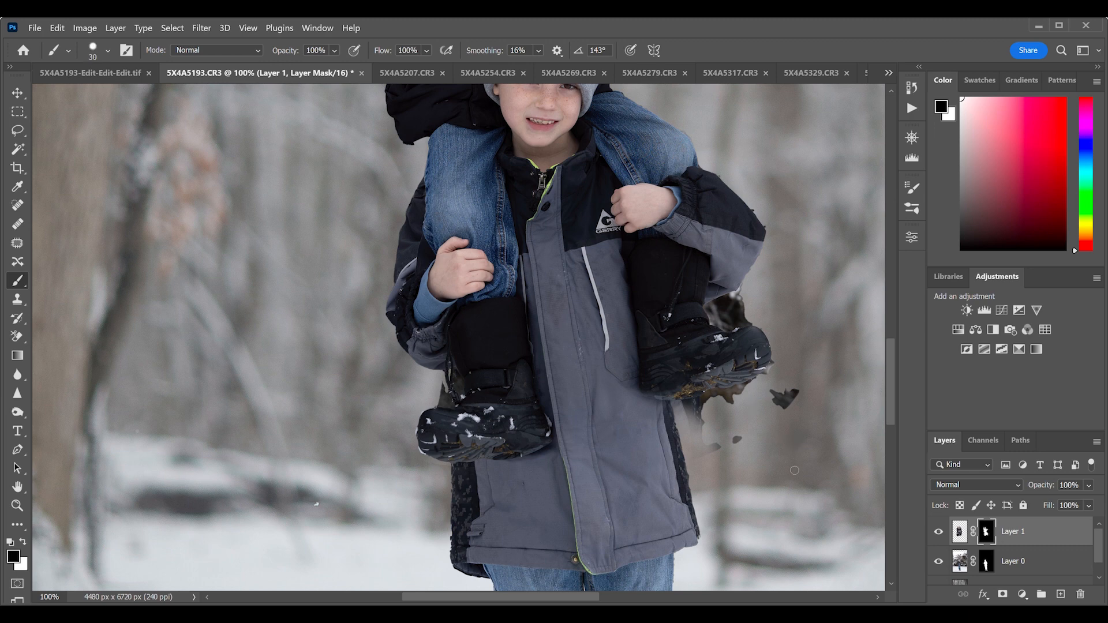
{"action": "key", "text": "bracketright"}
{"action": "key", "text": "bracketright"}
{"action": "key", "text": "bracketright"}
{"action": "key", "text": "bracketright"}
{"action": "mouse_move", "coordinate": [806, 427]}
{"action": "left_mouse_down"}
{"action": "mouse_move", "coordinate": [799, 399]}
{"action": "mouse_move", "coordinate": [796, 415]}
{"action": "mouse_move", "coordinate": [779, 413]}
{"action": "mouse_move", "coordinate": [720, 464]}
{"action": "mouse_move", "coordinate": [701, 424]}
{"action": "mouse_move", "coordinate": [718, 419]}
{"action": "mouse_move", "coordinate": [695, 404]}
{"action": "mouse_move", "coordinate": [756, 407]}
{"action": "left_mouse_up"}
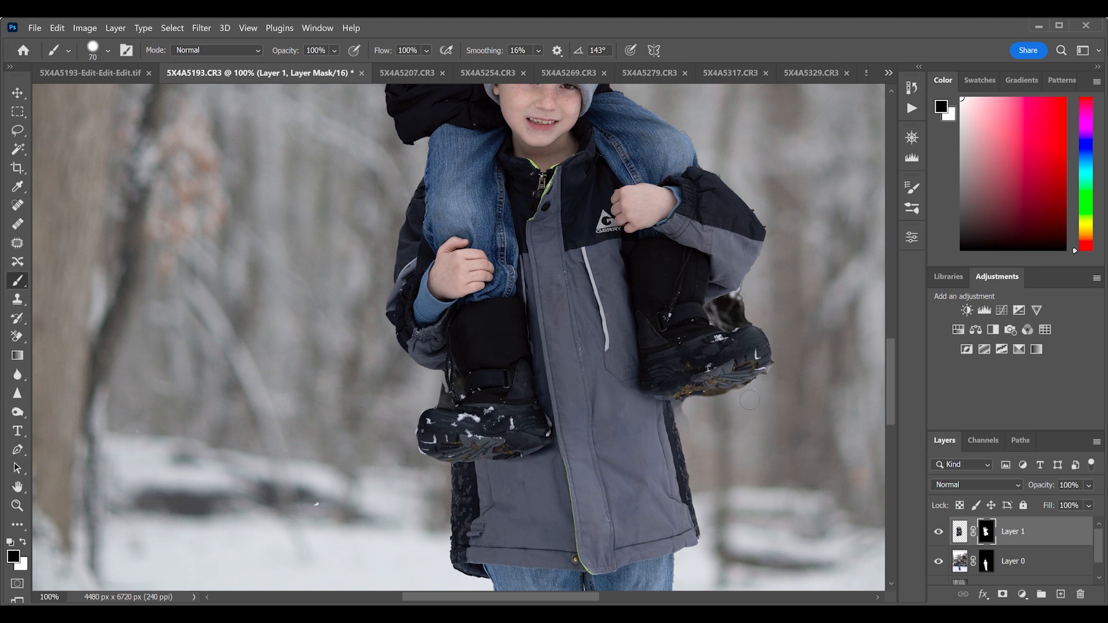
Mask out the leftover background between the gray sleeve and the boot, and check the whole two-boy composite
{"action": "key", "text": "ctrl+minus"}
{"action": "scroll", "coordinate": [773, 403], "scroll_direction": "up", "scroll_amount": 2}
{"action": "scroll", "coordinate": [782, 406], "scroll_direction": "right", "scroll_amount": 1}
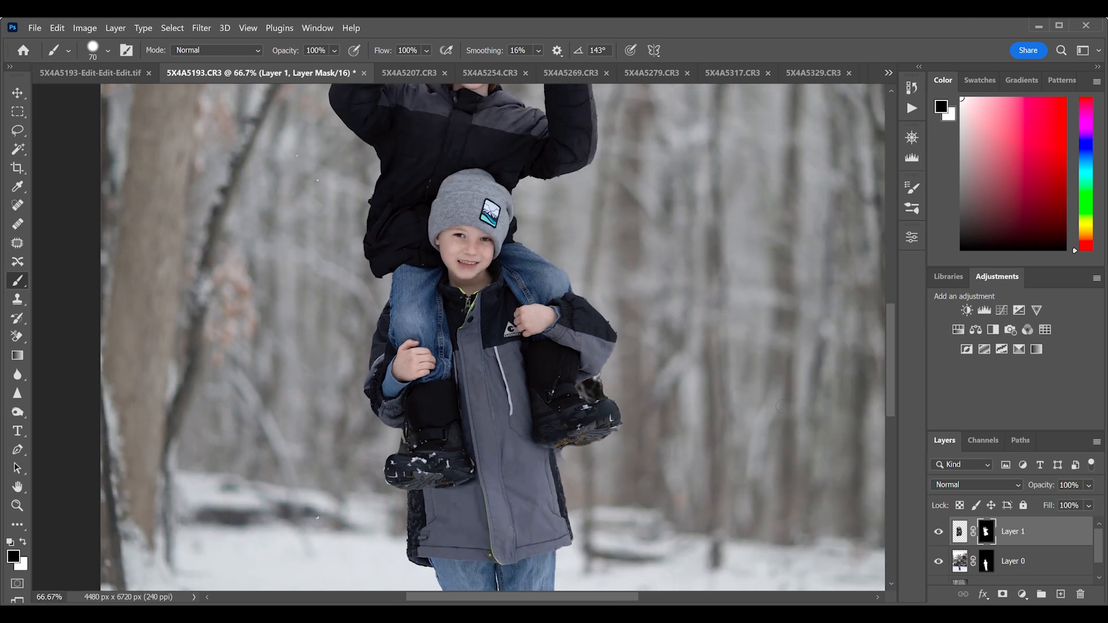
{"action": "mouse_move", "coordinate": [609, 394]}
{"action": "left_mouse_down"}
{"action": "mouse_move", "coordinate": [590, 387]}
{"action": "mouse_move", "coordinate": [608, 398]}
{"action": "left_mouse_up"}
{"action": "scroll", "coordinate": [618, 379], "scroll_direction": "up", "scroll_amount": 2}
{"action": "scroll", "coordinate": [618, 379], "scroll_direction": "down", "scroll_amount": 3}
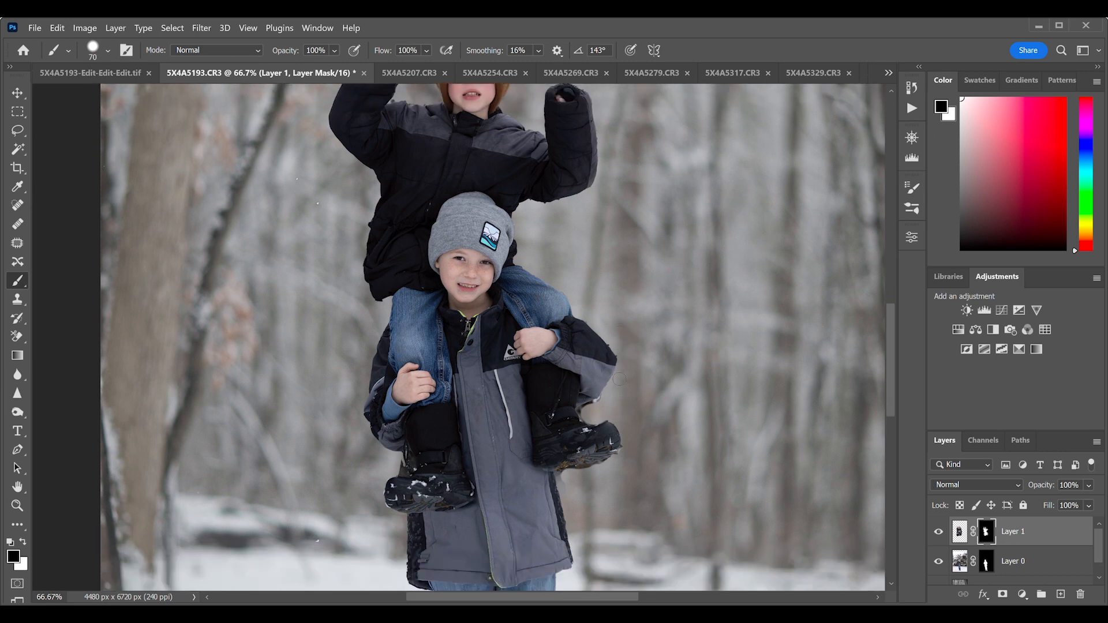
{"action": "key", "text": "ctrl+minus"}
{"action": "key", "text": "ctrl+minus"}
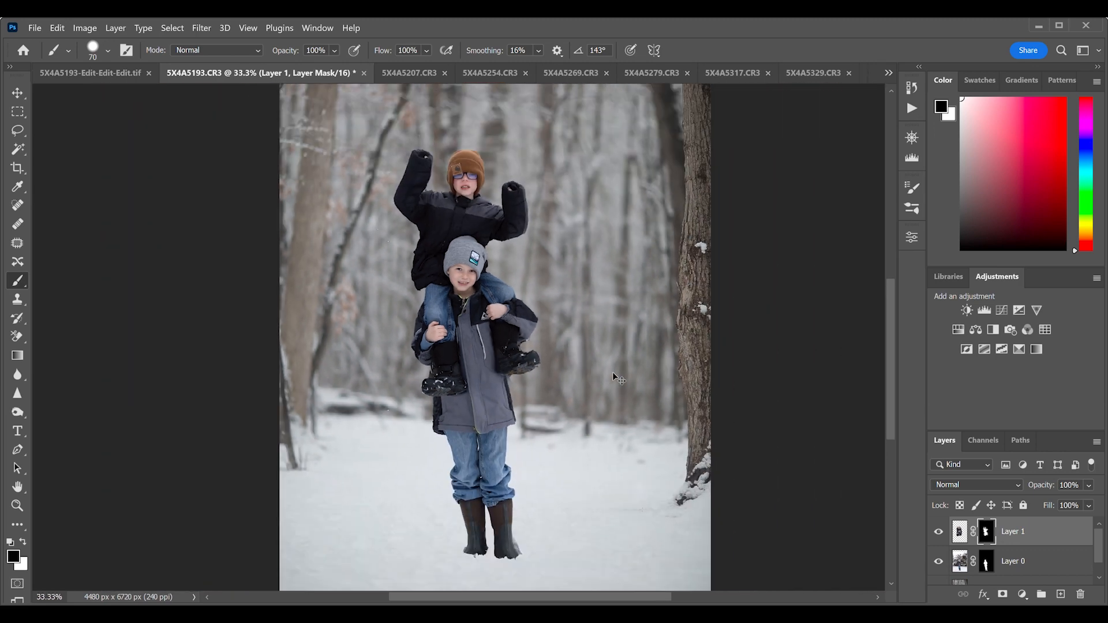
{"action": "key", "text": "ctrl+plus"}
{"action": "scroll", "coordinate": [615, 376], "scroll_direction": "up", "scroll_amount": 2}
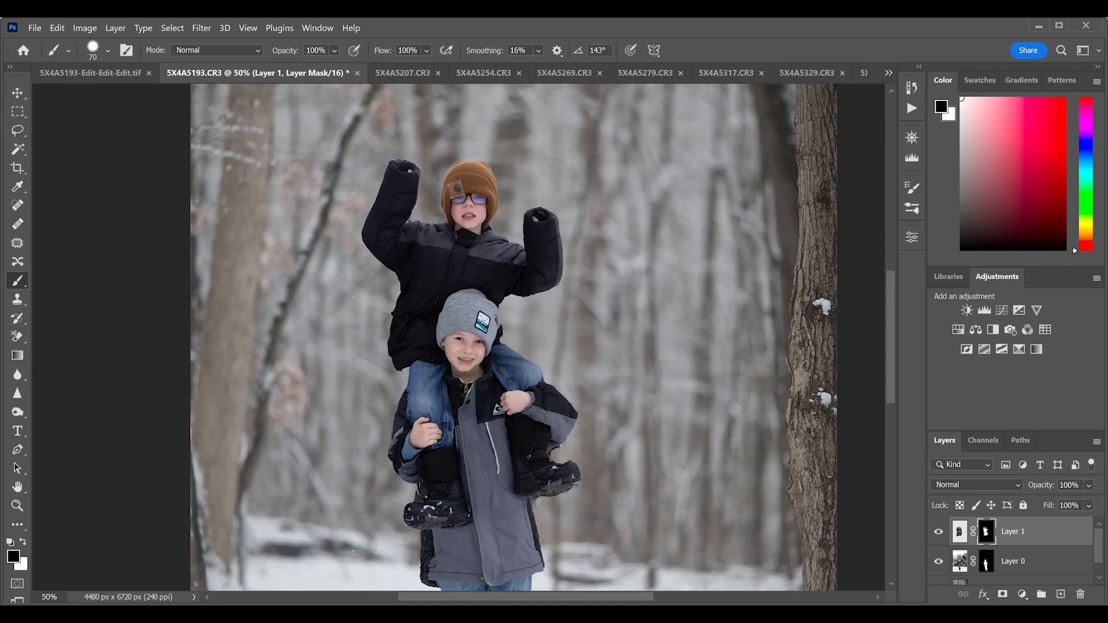
Look through the other source photos and switch to 5X4A5279.CR3, showing the plaid-jacketed boy on his brother's shoulders
{"action": "left_click", "coordinate": [403, 77]}
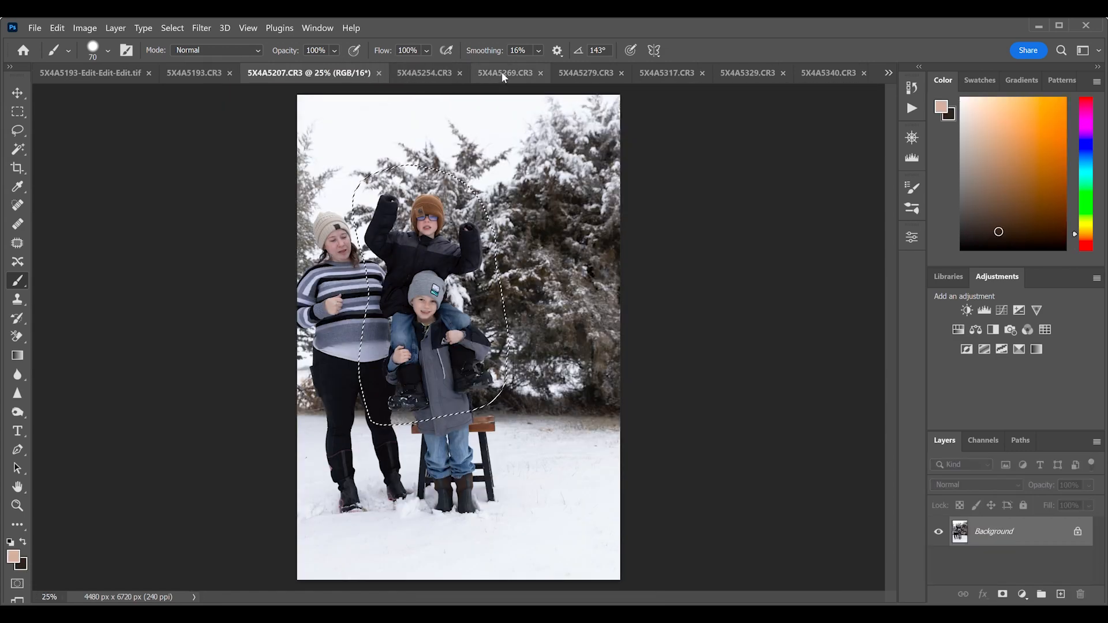
{"action": "left_click", "coordinate": [504, 72]}
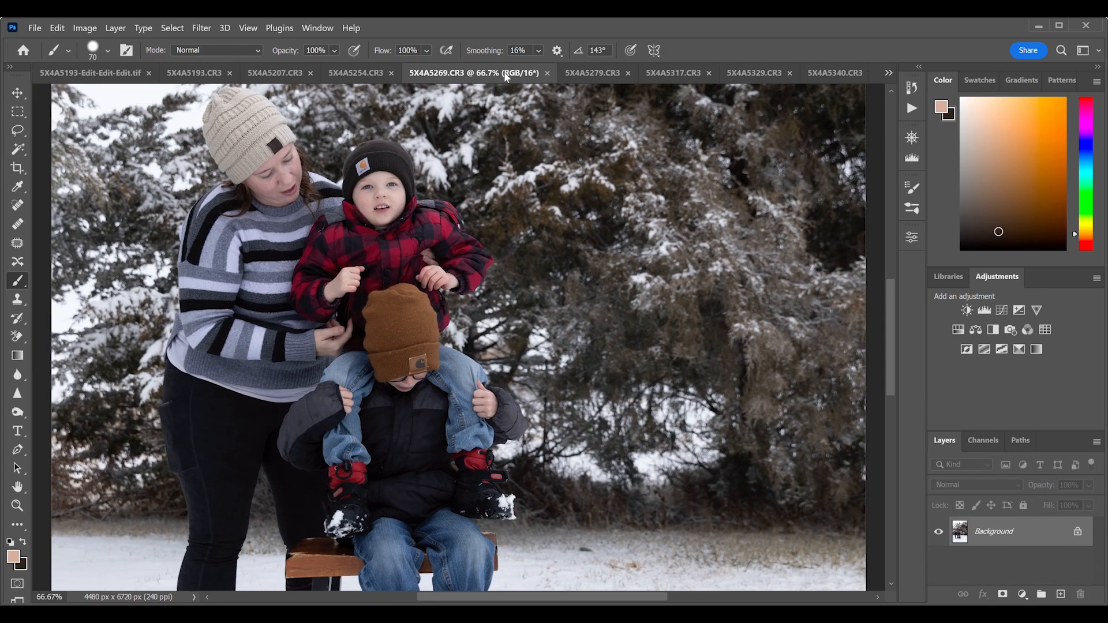
{"action": "left_click", "coordinate": [592, 72]}
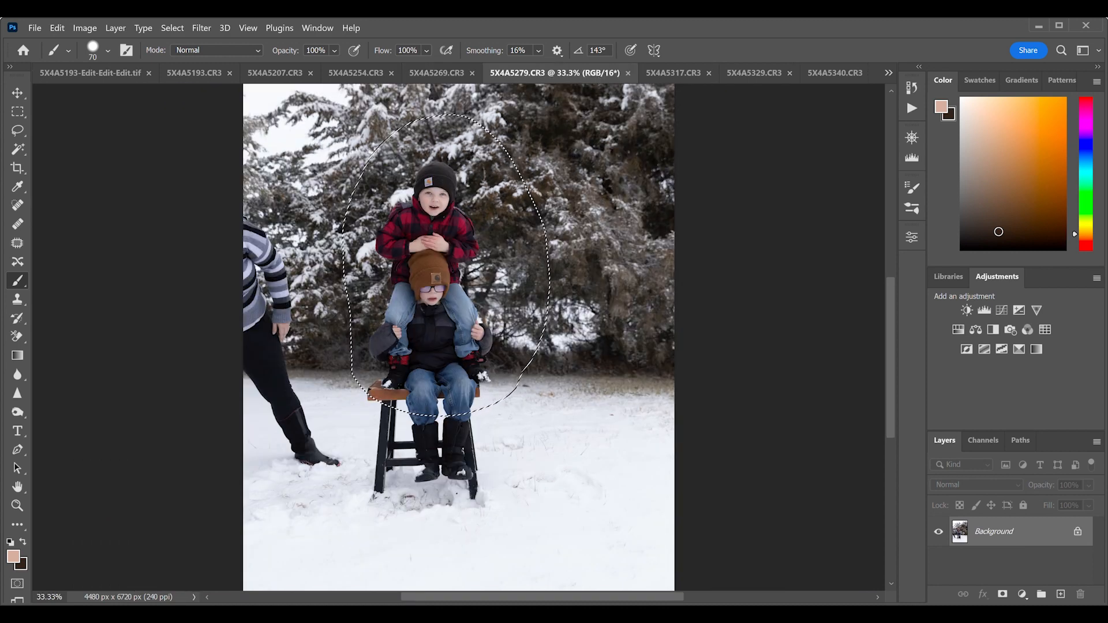
Paste the selected plaid-jacket boy and brother into 5X4A5193.CR3 and move them up above the bottom boy's jacket
{"action": "key", "text": "v"}
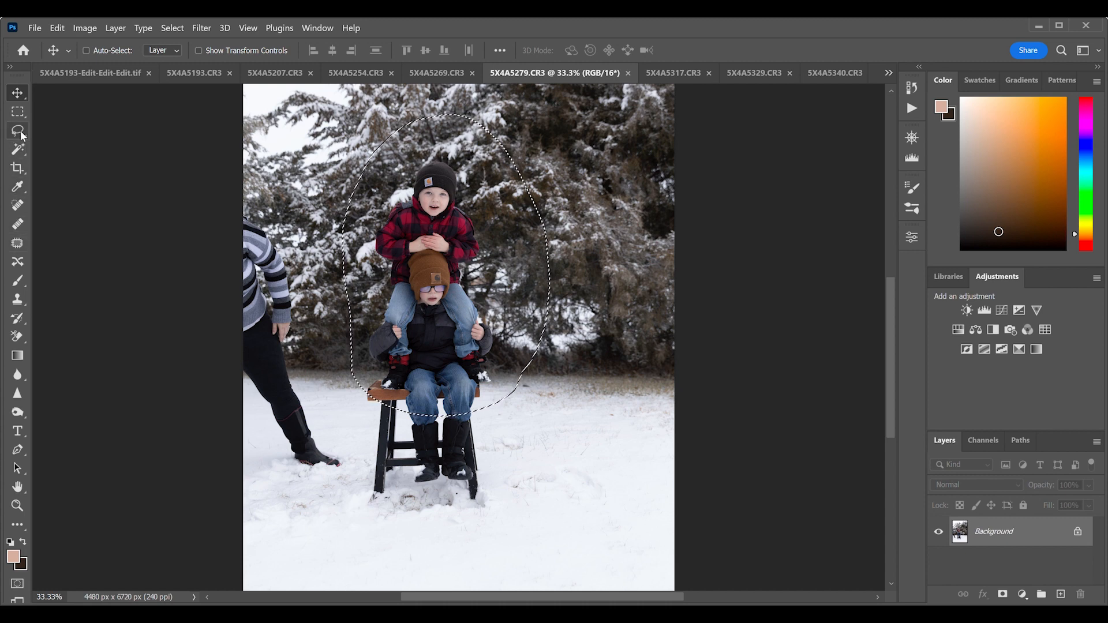
{"action": "left_click", "coordinate": [200, 77]}
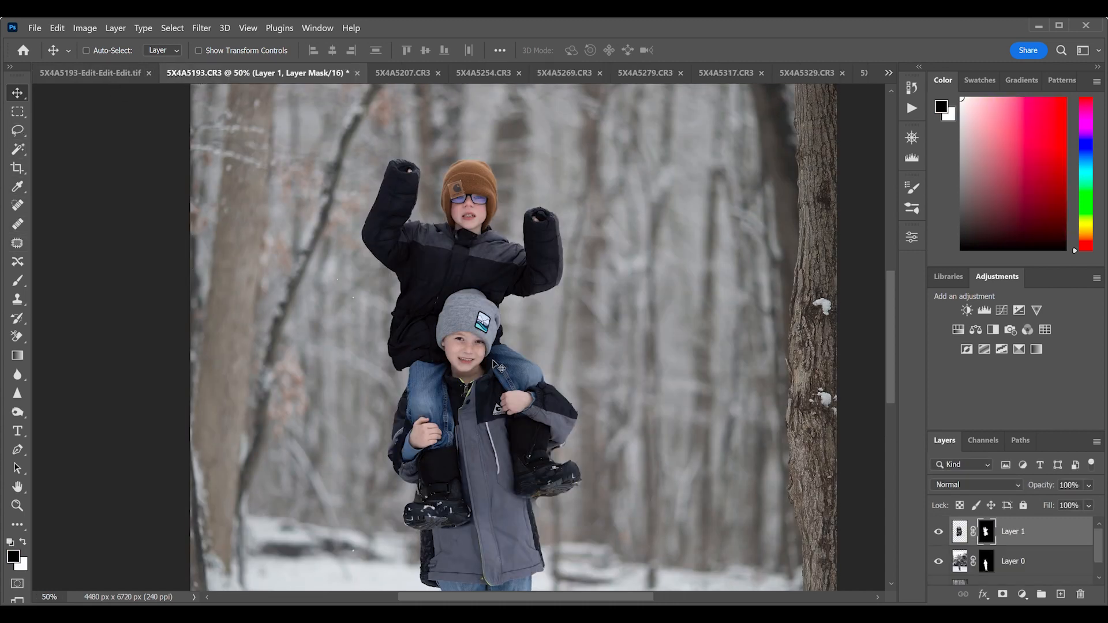
{"action": "key", "text": "ctrl+v"}
{"action": "key", "text": "ctrl+minus"}
{"action": "key", "text": "ctrl+minus"}
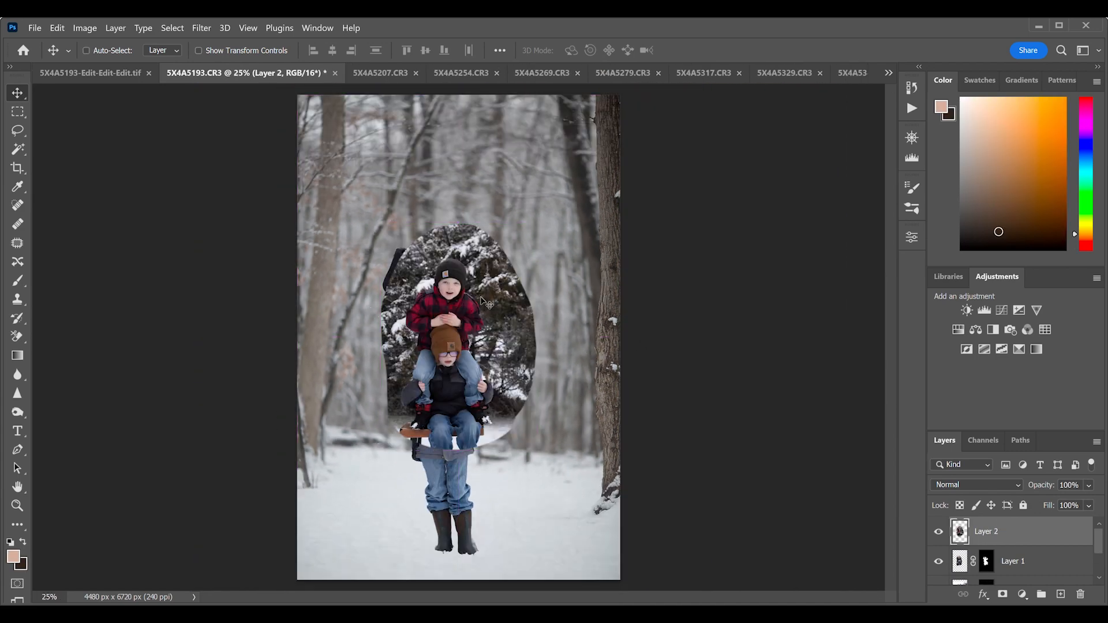
{"action": "left_click_drag", "start_coordinate": [483, 297], "coordinate": [464, 209]}
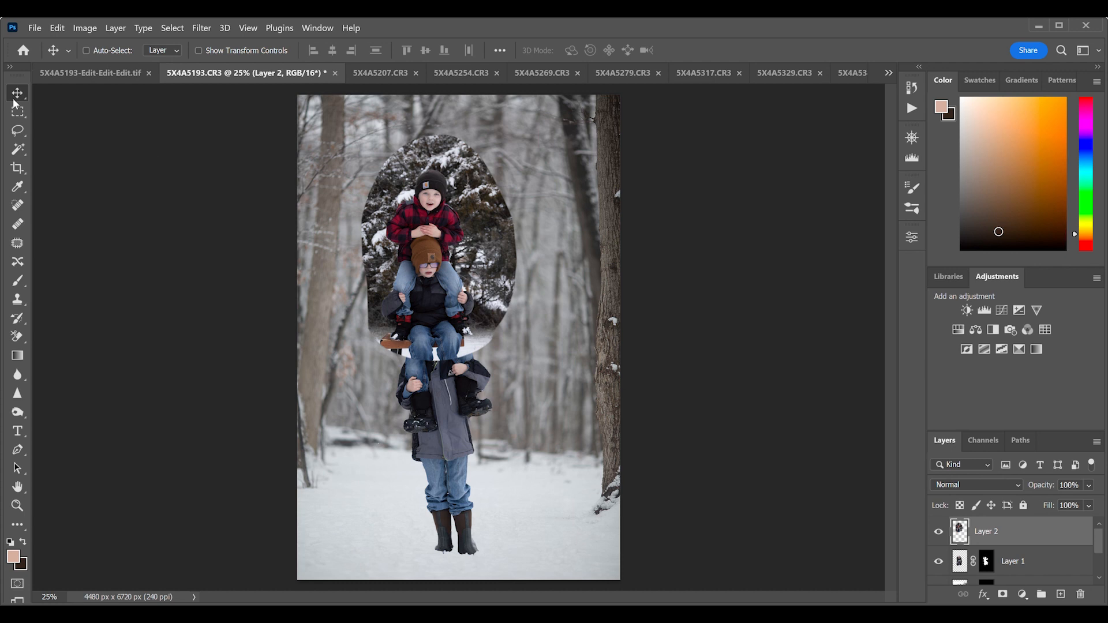
Select the two boys on Layer 2 as the subject and turn the selection into a layer mask
{"action": "left_click", "coordinate": [18, 150]}
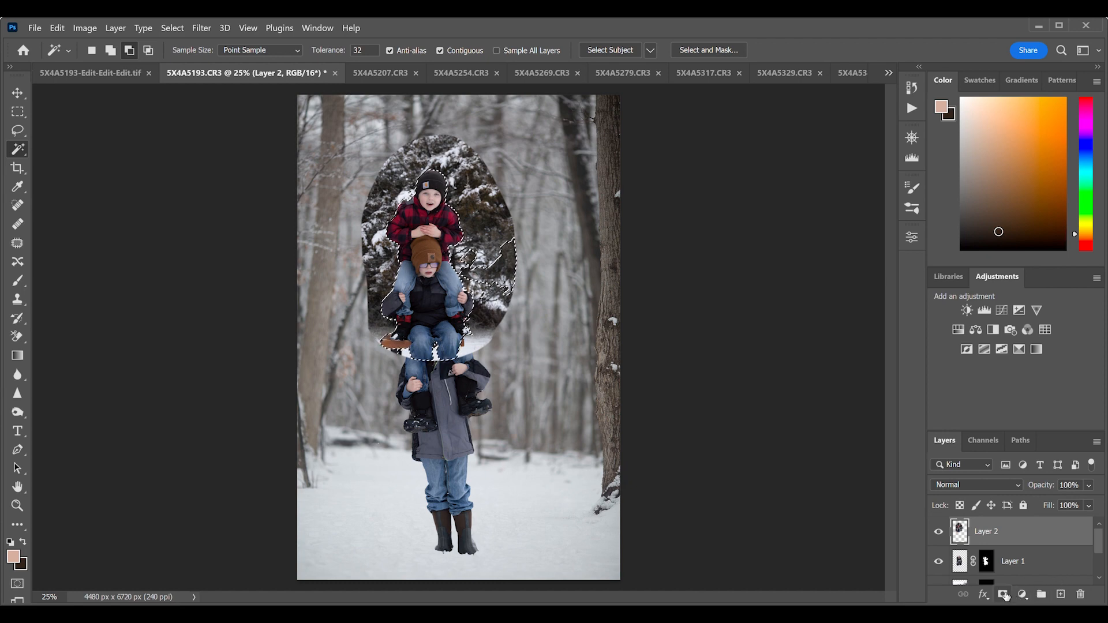
{"action": "left_click", "coordinate": [1009, 599]}
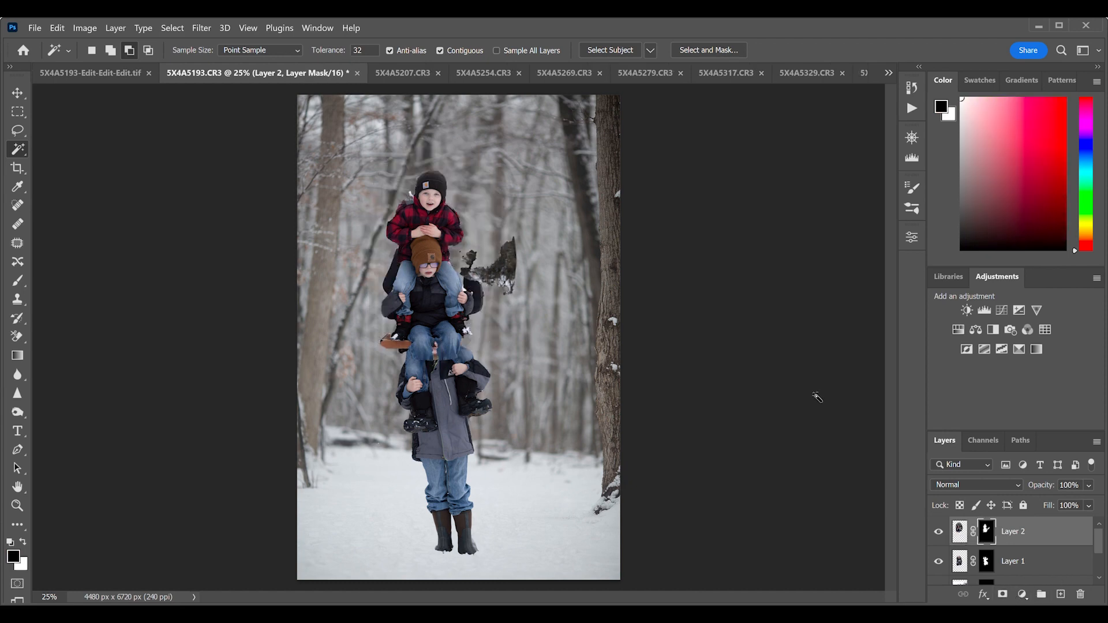
Lower Layer 2's opacity to 55% to see the boys underneath
{"action": "key", "text": "ctrl+plus"}
{"action": "key", "text": "ctrl+plus"}
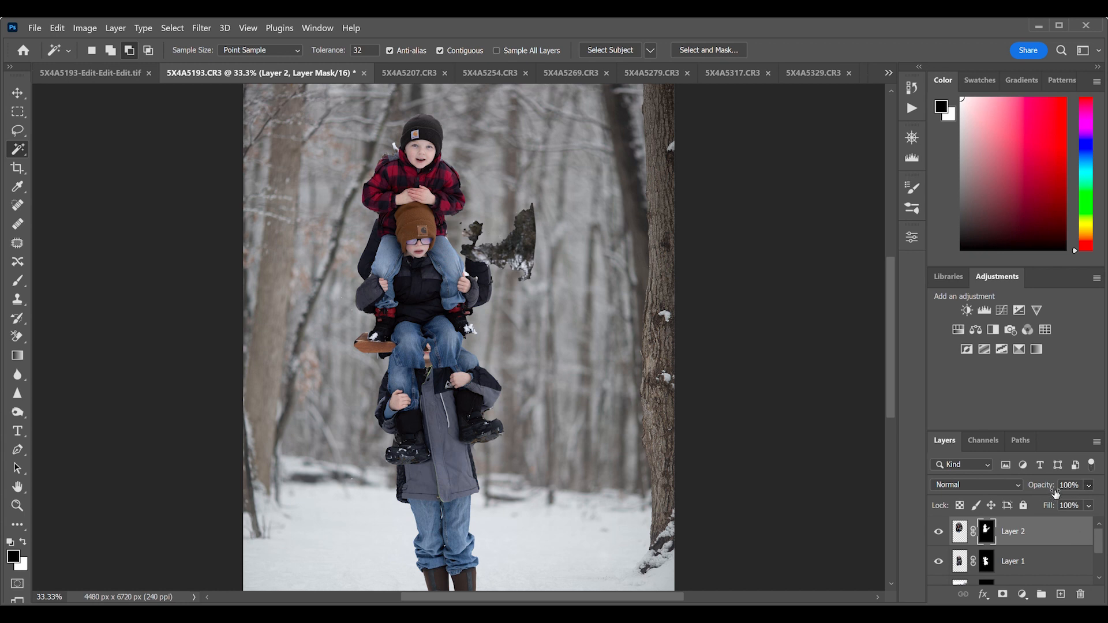
{"action": "key", "text": "5"}
{"action": "key", "text": "5"}
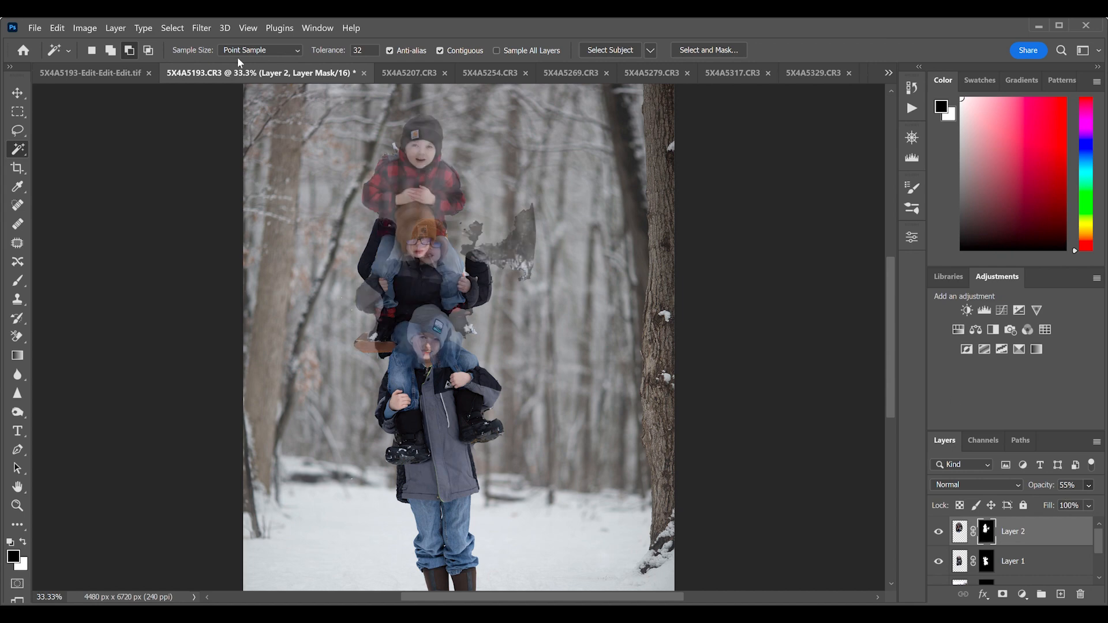
Align Layer 2 with Layer 1 so the brown-hatted boy's glasses, face and jacket overlap
{"action": "left_click", "coordinate": [18, 95]}
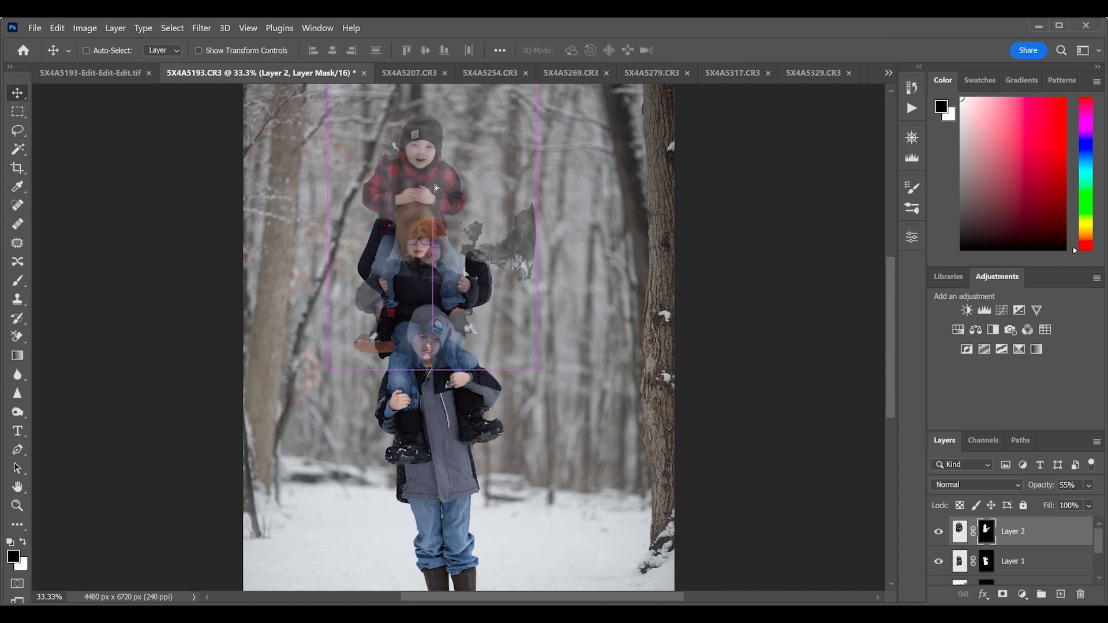
{"action": "left_click_drag", "start_coordinate": [434, 185], "coordinate": [461, 186]}
{"action": "key", "text": "ctrl+plus"}
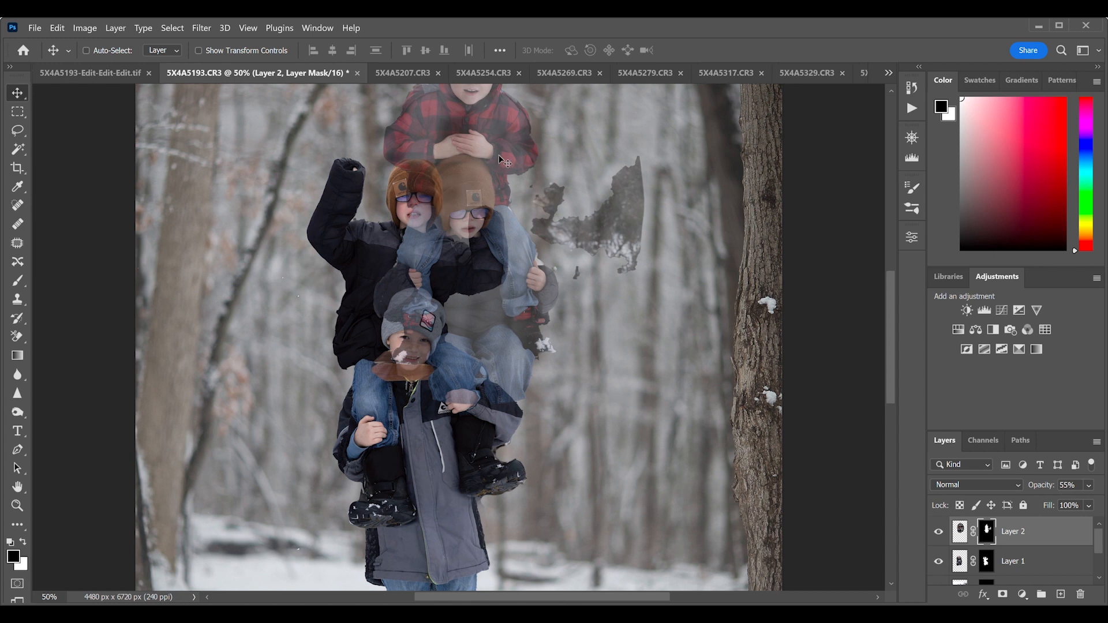
{"action": "left_click_drag", "start_coordinate": [487, 156], "coordinate": [434, 169]}
{"action": "key", "text": "ctrl+plus"}
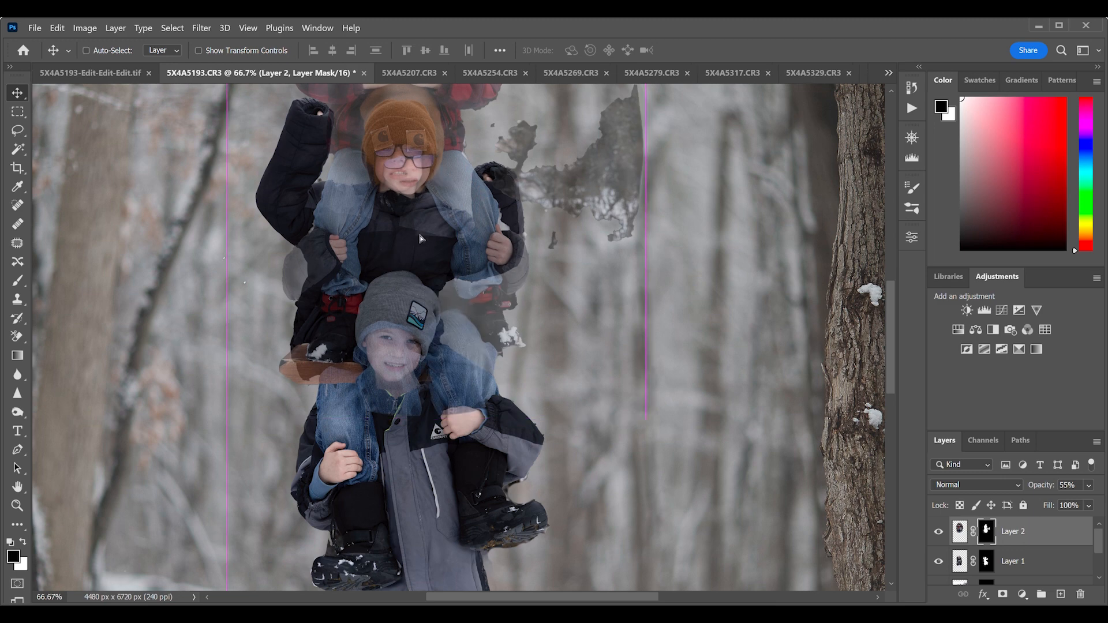
{"action": "left_click_drag", "start_coordinate": [416, 230], "coordinate": [422, 236]}
{"action": "key", "text": "ctrl+plus"}
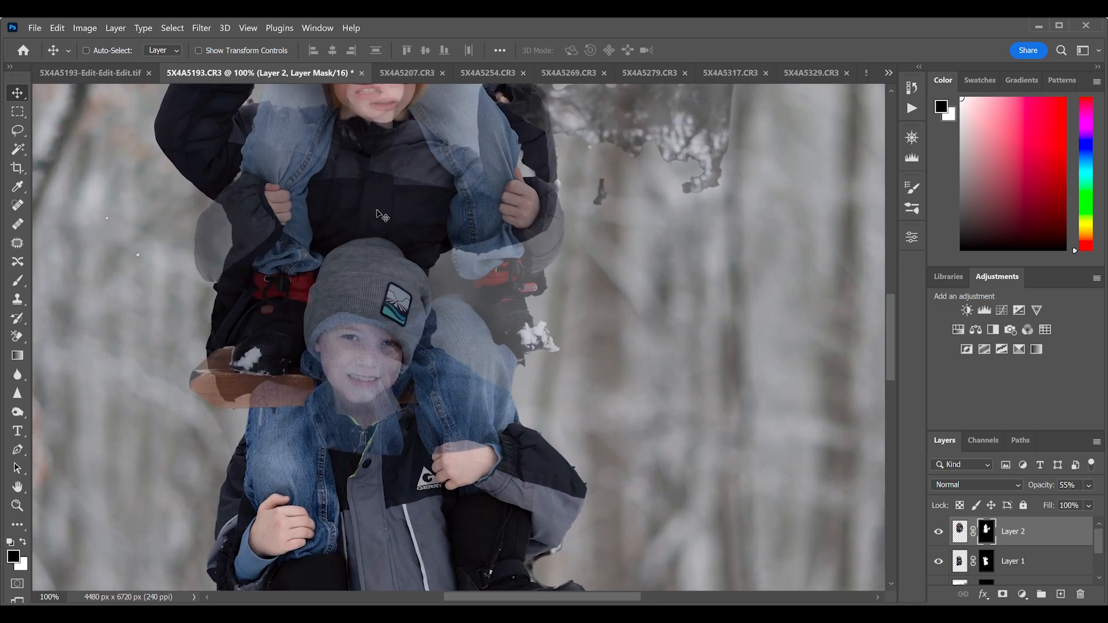
{"action": "scroll", "coordinate": [379, 222], "scroll_direction": "up", "scroll_amount": 3}
{"action": "left_click_drag", "start_coordinate": [380, 223], "coordinate": [364, 217]}
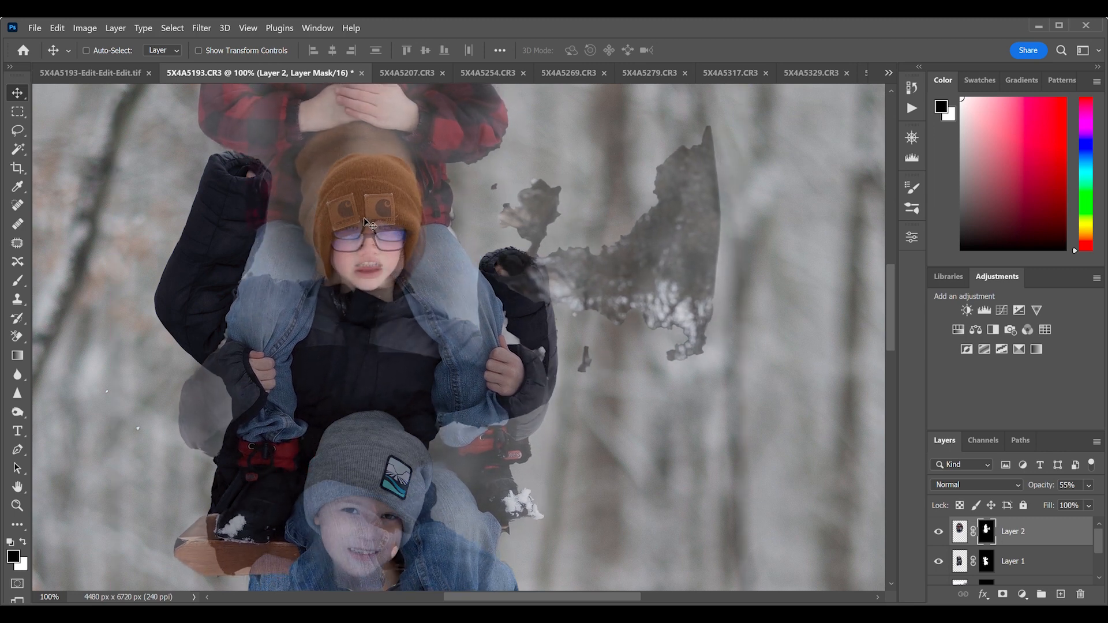
Restore Layer 2's opacity to 100%
{"action": "key", "text": "ctrl+minus"}
{"action": "key", "text": "ctrl+minus"}
{"action": "key", "text": "ctrl+minus"}
{"action": "key", "text": "ctrl+minus"}
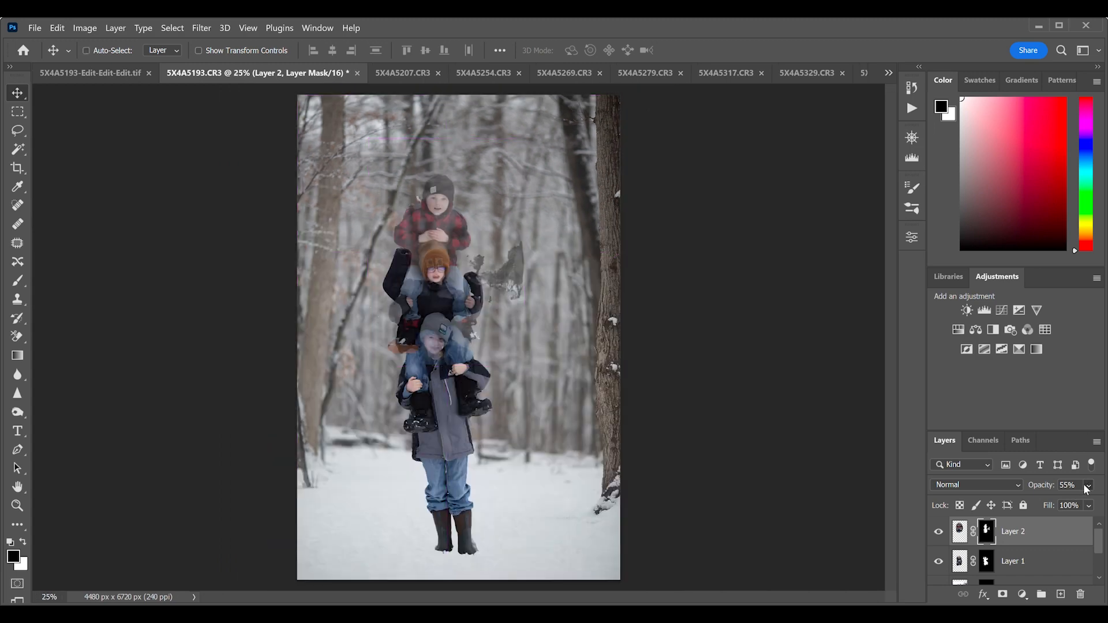
{"action": "key", "text": "0"}
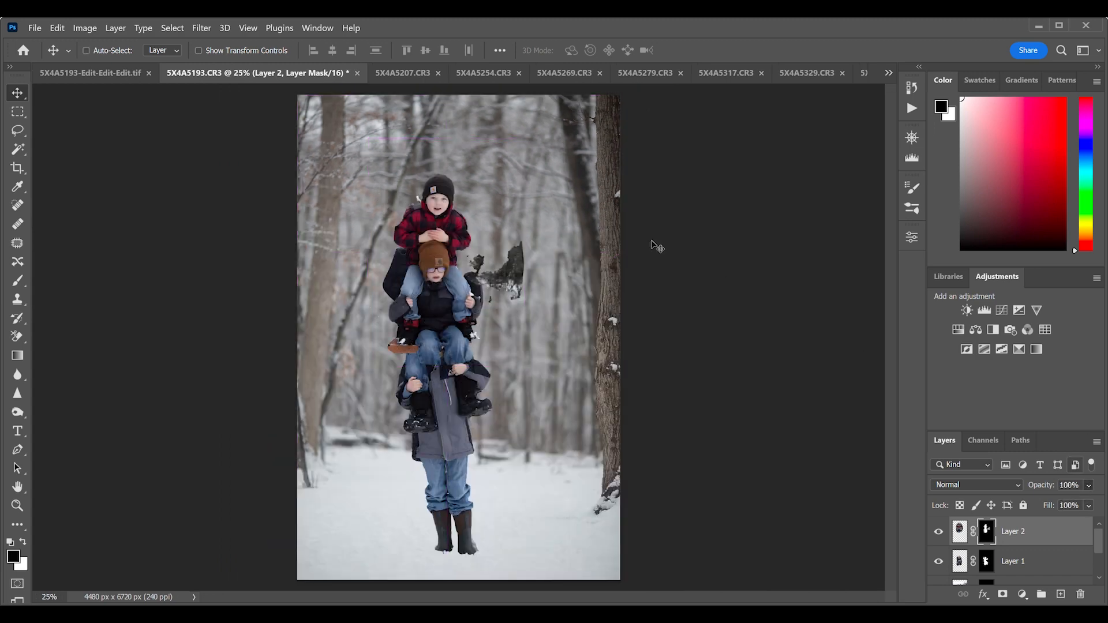
Mask out the leftover dark tree patch beside the boys on Layer 2 with a black brush of about 175 px
{"action": "key", "text": "ctrl+plus"}
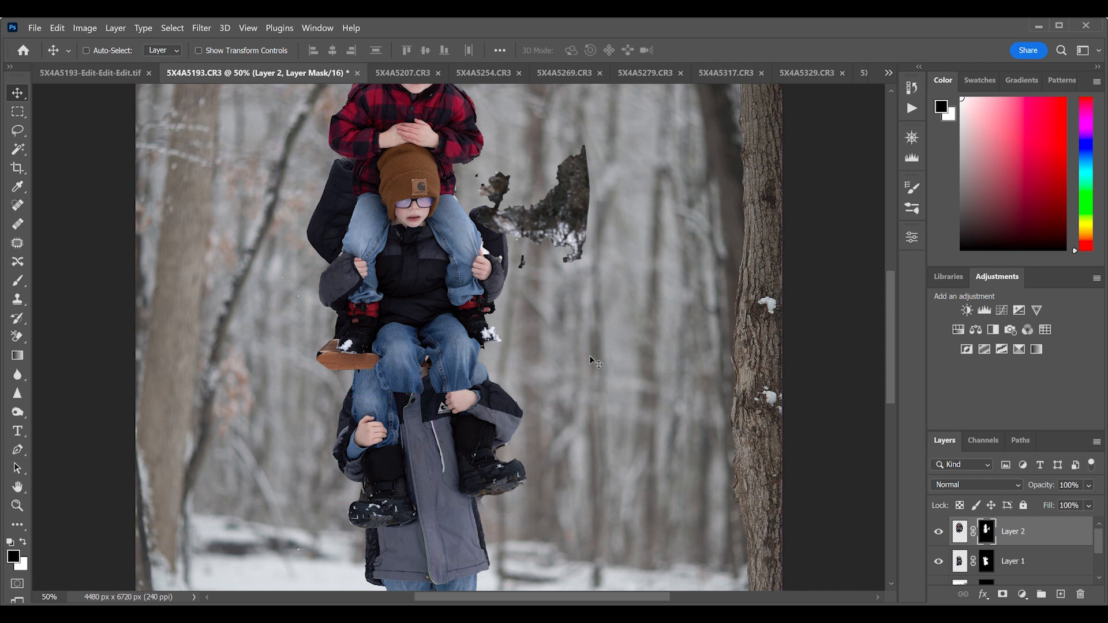
{"action": "key", "text": "b"}
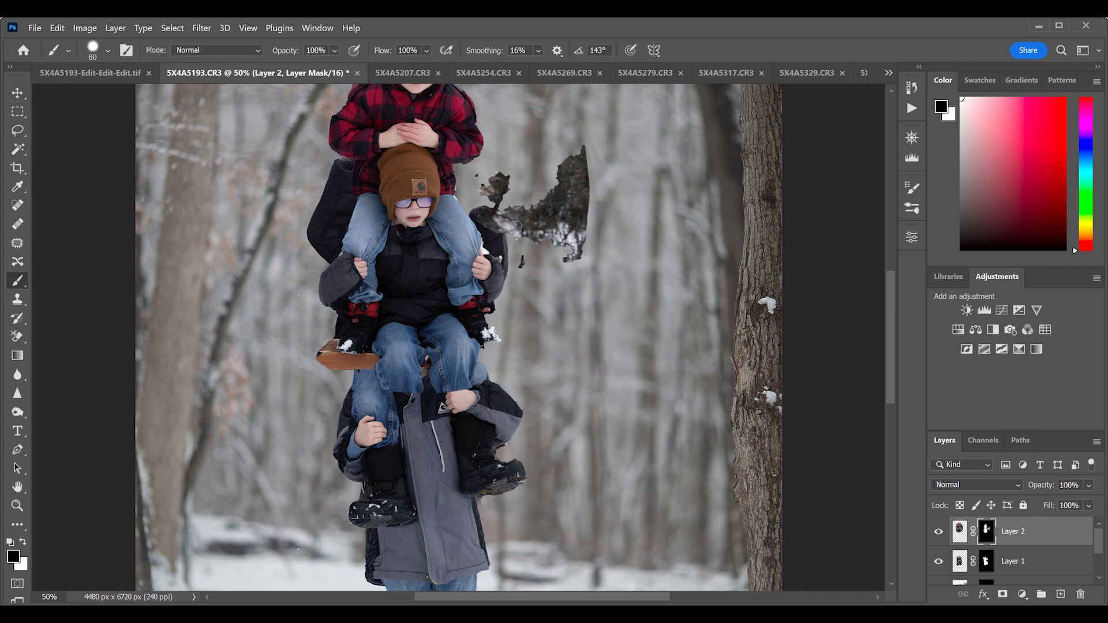
{"action": "key", "text": "bracketright"}
{"action": "key", "text": "bracketright"}
{"action": "key", "text": "bracketright"}
{"action": "mouse_move", "coordinate": [593, 146]}
{"action": "left_mouse_down"}
{"action": "mouse_move", "coordinate": [595, 257]}
{"action": "mouse_move", "coordinate": [582, 279]}
{"action": "mouse_move", "coordinate": [565, 207]}
{"action": "mouse_move", "coordinate": [538, 256]}
{"action": "mouse_move", "coordinate": [531, 215]}
{"action": "mouse_move", "coordinate": [496, 191]}
{"action": "left_mouse_up"}
{"action": "mouse_move", "coordinate": [531, 248]}
{"action": "left_mouse_down"}
{"action": "mouse_move", "coordinate": [492, 221]}
{"action": "mouse_move", "coordinate": [497, 230]}
{"action": "left_mouse_up"}
Paint black on Layer 2's mask with a 125 px brush to uncover the bottom boy's gray hat and face
{"action": "key", "text": "ctrl+plus"}
{"action": "key", "text": "ctrl+plus"}
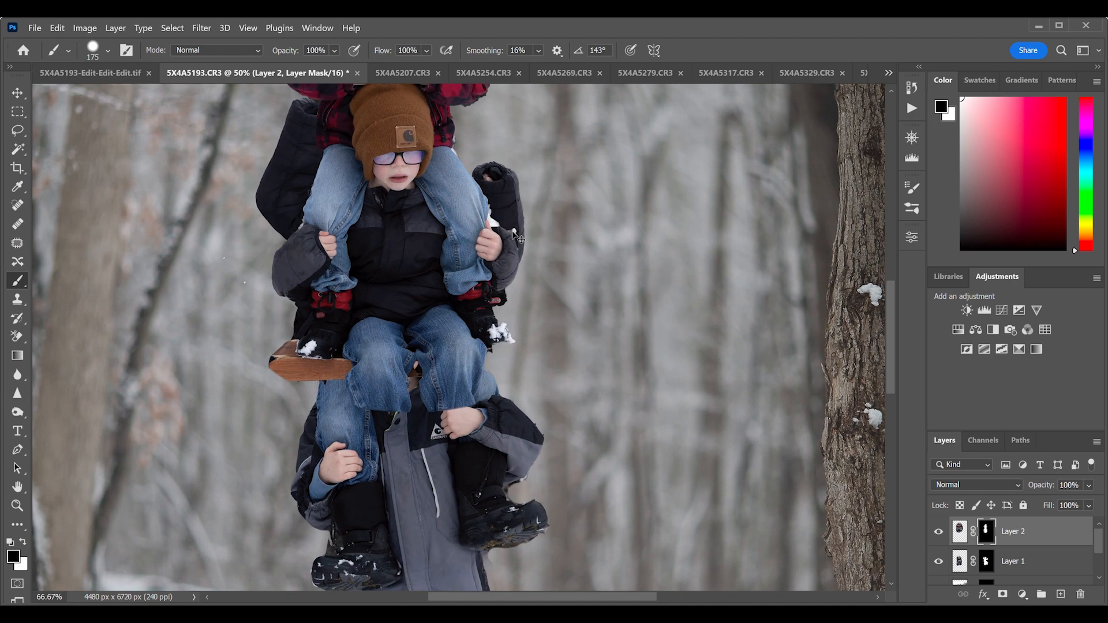
{"action": "key", "text": "ctrl+plus"}
{"action": "key", "text": "bracketleft"}
{"action": "key", "text": "bracketleft"}
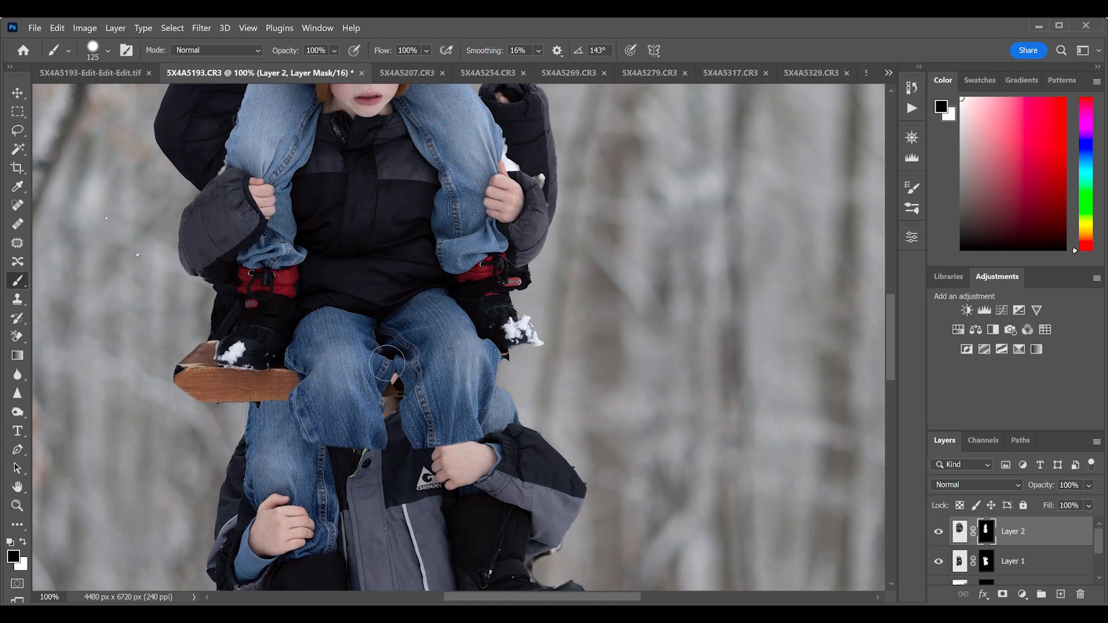
{"action": "mouse_move", "coordinate": [387, 364]}
{"action": "left_mouse_down"}
{"action": "mouse_move", "coordinate": [386, 300]}
{"action": "mouse_move", "coordinate": [369, 323]}
{"action": "mouse_move", "coordinate": [386, 302]}
{"action": "left_mouse_up"}
{"action": "mouse_move", "coordinate": [369, 259]}
{"action": "left_mouse_down"}
{"action": "mouse_move", "coordinate": [323, 346]}
{"action": "mouse_move", "coordinate": [399, 415]}
{"action": "mouse_move", "coordinate": [420, 291]}
{"action": "mouse_move", "coordinate": [335, 254]}
{"action": "mouse_move", "coordinate": [315, 341]}
{"action": "mouse_move", "coordinate": [440, 317]}
{"action": "mouse_move", "coordinate": [427, 273]}
{"action": "left_mouse_up"}
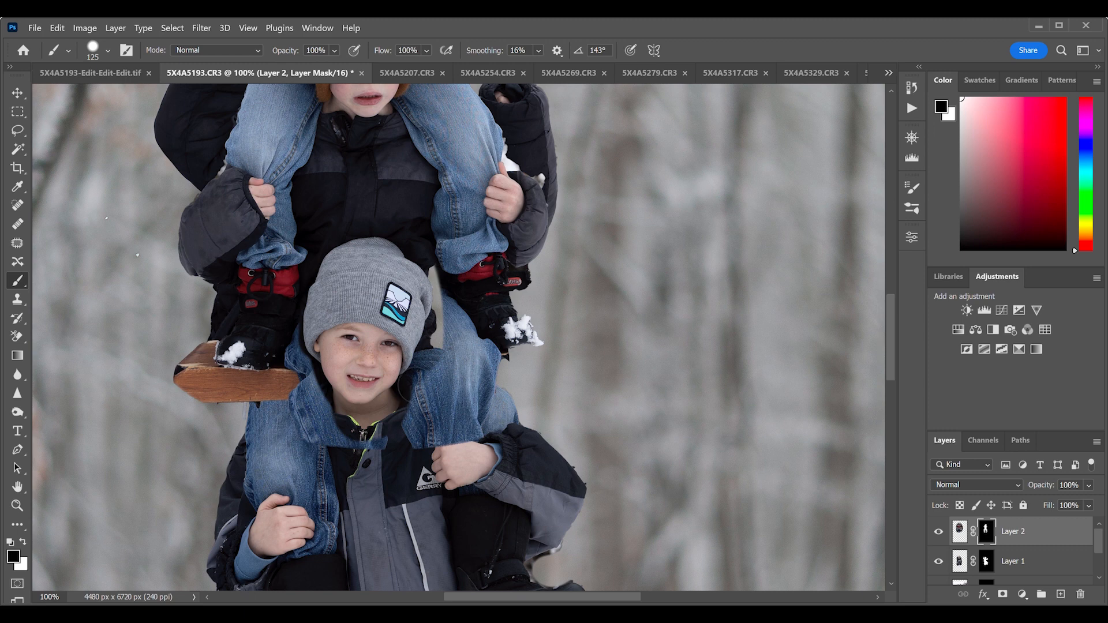
{"action": "mouse_move", "coordinate": [403, 387]}
{"action": "left_mouse_down"}
{"action": "mouse_move", "coordinate": [456, 346]}
{"action": "mouse_move", "coordinate": [429, 404]}
{"action": "mouse_move", "coordinate": [445, 426]}
{"action": "mouse_move", "coordinate": [473, 415]}
{"action": "mouse_move", "coordinate": [479, 352]}
{"action": "mouse_move", "coordinate": [484, 380]}
{"action": "mouse_move", "coordinate": [490, 368]}
{"action": "left_mouse_up"}
{"action": "key", "text": "ctrl+plus"}
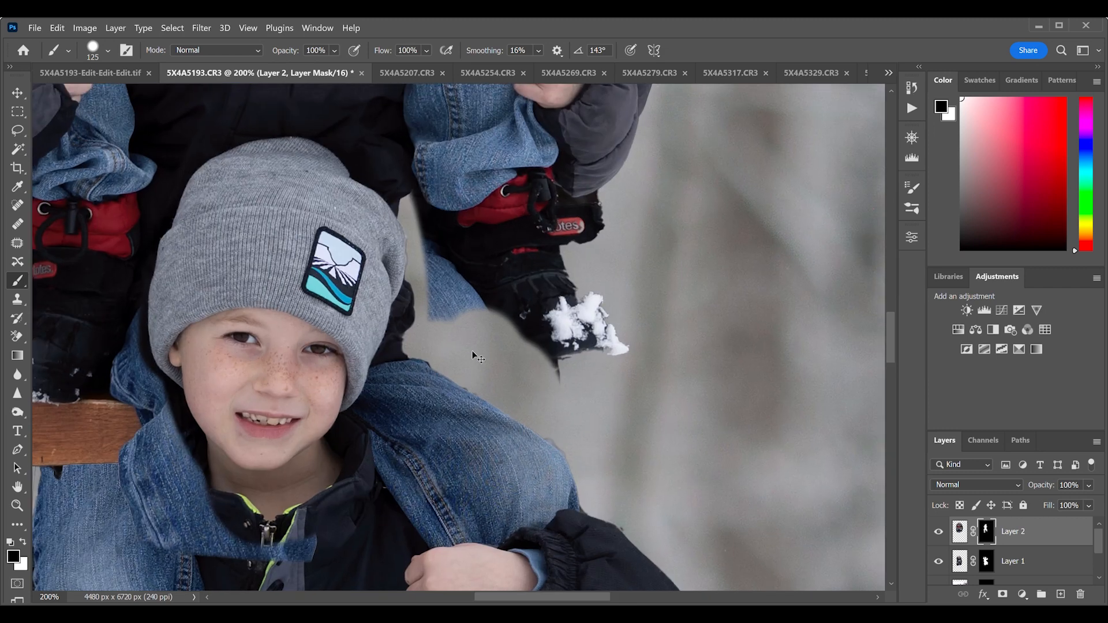
{"action": "key", "text": "ctrl+minus"}
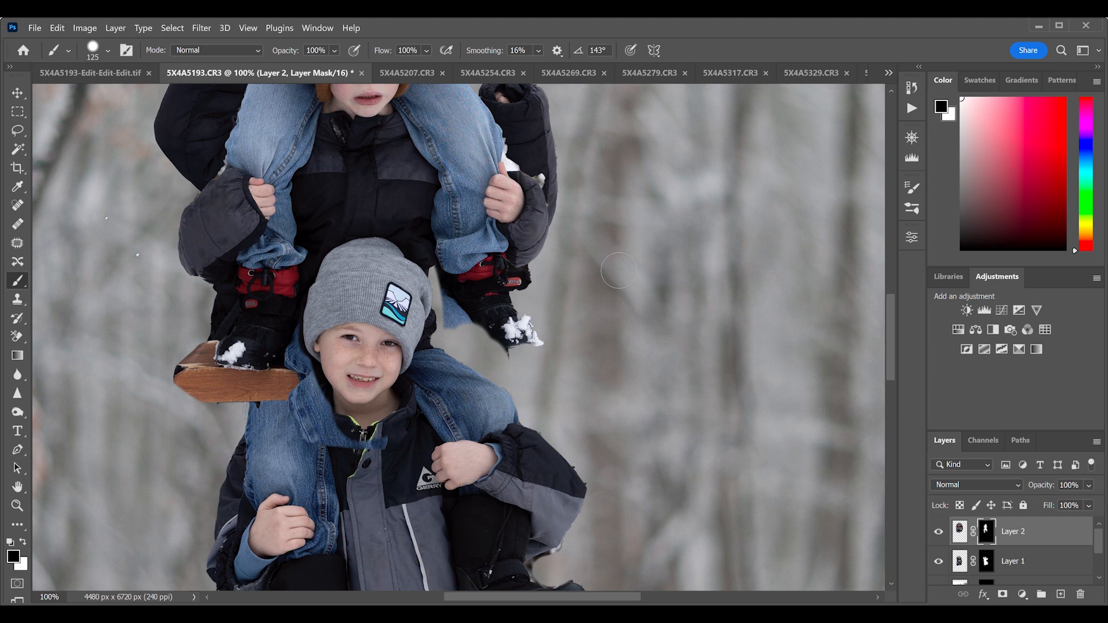
{"action": "key", "text": "ctrl+z"}
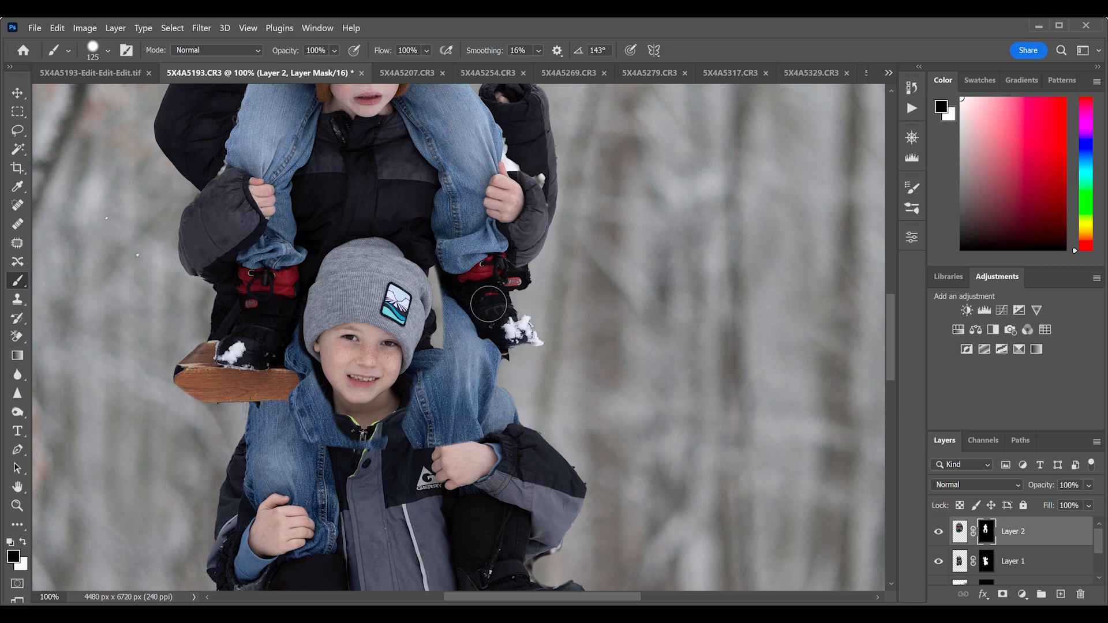
Mask out Layer 2's duplicate denim legs and the wooden bench around the gray-hatted boy with the 125 px black brush
{"action": "scroll", "coordinate": [488, 304], "scroll_direction": "up", "scroll_amount": 1}
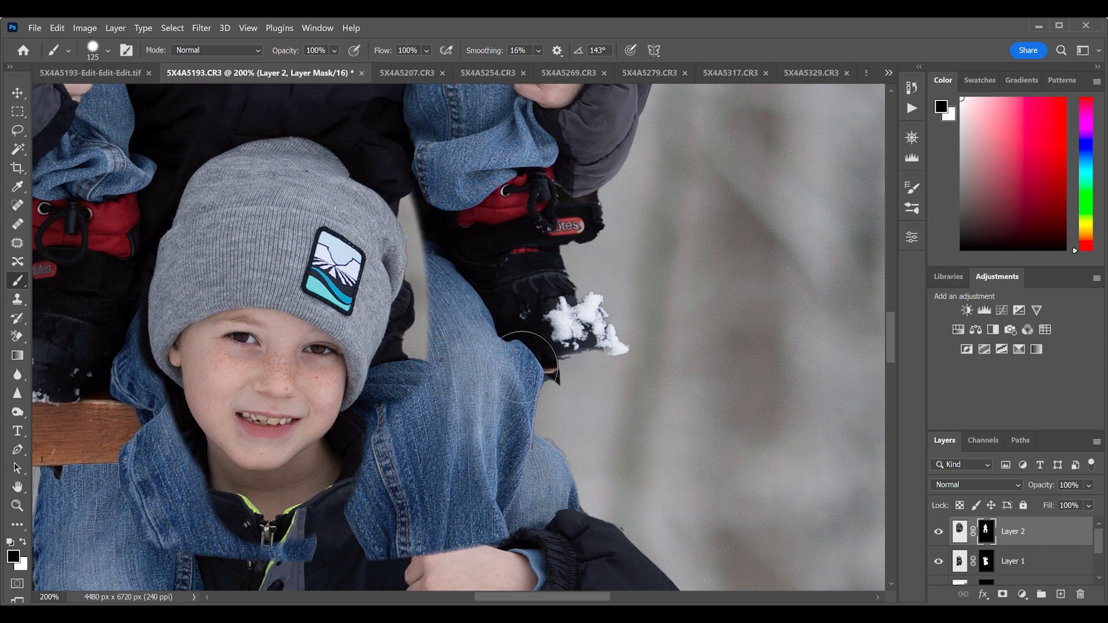
{"action": "scroll", "coordinate": [521, 367], "scroll_direction": "down", "scroll_amount": 1}
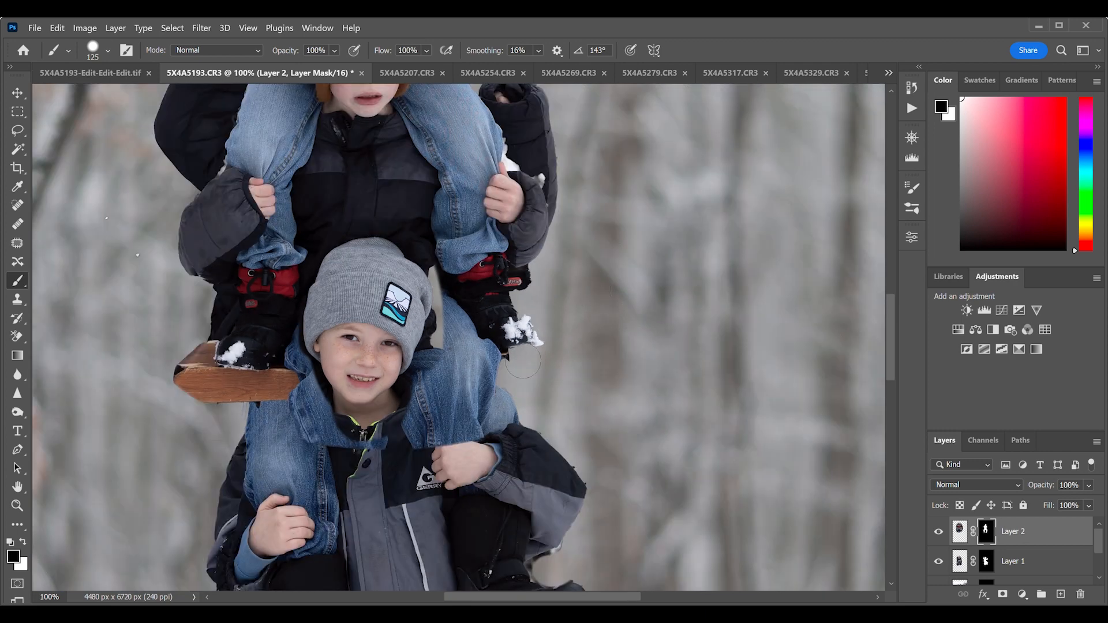
{"action": "mouse_move", "coordinate": [455, 341]}
{"action": "left_mouse_down"}
{"action": "mouse_move", "coordinate": [424, 452]}
{"action": "mouse_move", "coordinate": [483, 459]}
{"action": "left_mouse_up"}
{"action": "mouse_move", "coordinate": [489, 369]}
{"action": "left_mouse_down"}
{"action": "mouse_move", "coordinate": [493, 345]}
{"action": "mouse_move", "coordinate": [471, 325]}
{"action": "mouse_move", "coordinate": [503, 349]}
{"action": "mouse_move", "coordinate": [530, 338]}
{"action": "left_mouse_up"}
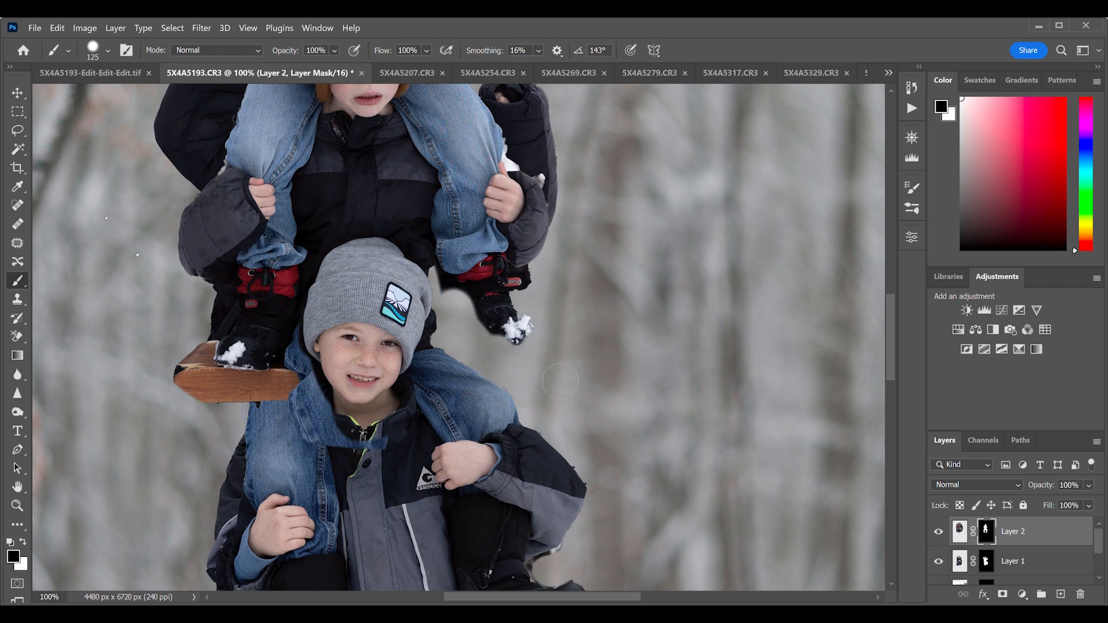
{"action": "mouse_move", "coordinate": [361, 468]}
{"action": "left_mouse_down"}
{"action": "mouse_move", "coordinate": [317, 430]}
{"action": "mouse_move", "coordinate": [312, 410]}
{"action": "mouse_move", "coordinate": [331, 433]}
{"action": "mouse_move", "coordinate": [298, 360]}
{"action": "mouse_move", "coordinate": [307, 383]}
{"action": "mouse_move", "coordinate": [305, 364]}
{"action": "mouse_move", "coordinate": [267, 409]}
{"action": "mouse_move", "coordinate": [206, 394]}
{"action": "mouse_move", "coordinate": [217, 424]}
{"action": "left_mouse_up"}
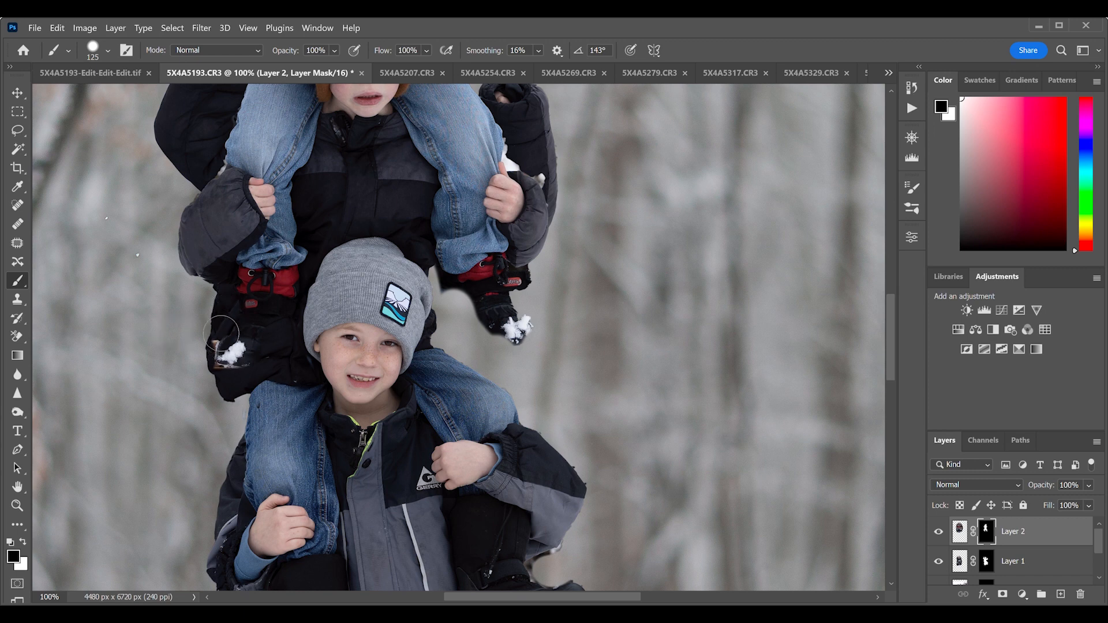
Paint white with a 70 px brush on Layer 2's mask to restore the plaid jacket's outer sleeve edge on the bench-free side
{"action": "scroll", "coordinate": [216, 353], "scroll_direction": "up", "scroll_amount": 5}
{"action": "key", "text": "ctrl+minus"}
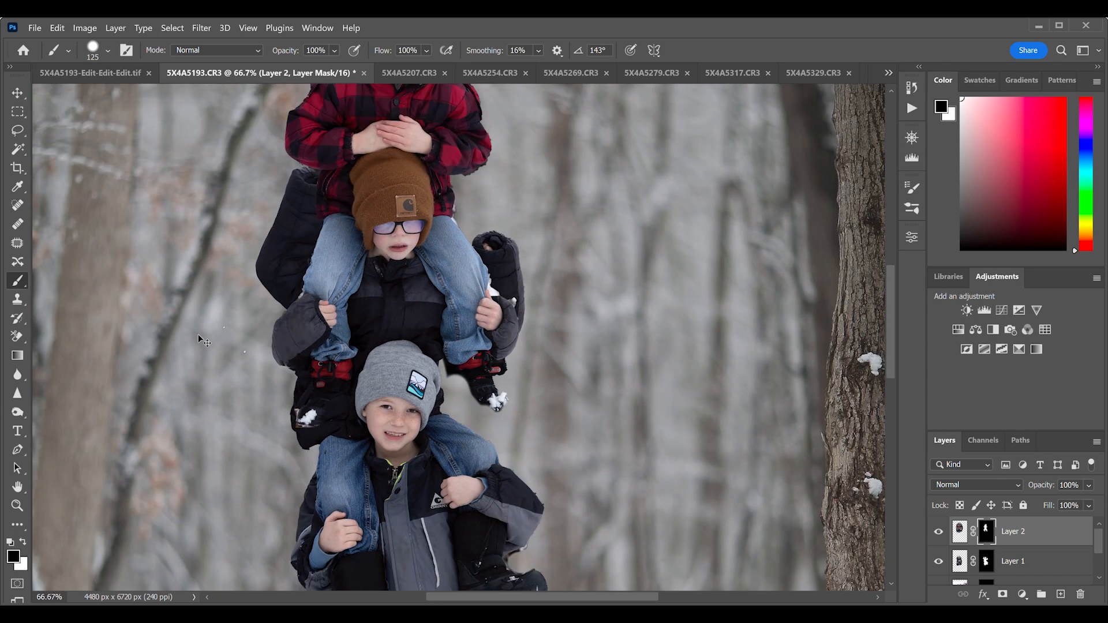
{"action": "scroll", "coordinate": [486, 253], "scroll_direction": "up", "scroll_amount": 4}
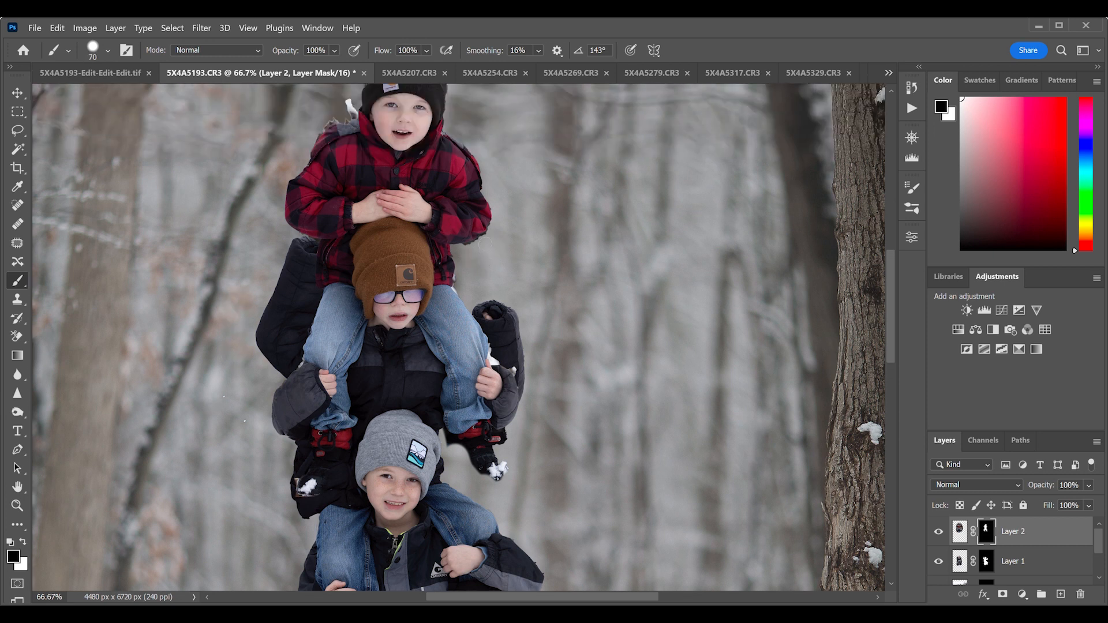
{"action": "key", "text": "x"}
{"action": "left_click_drag", "start_coordinate": [489, 218], "coordinate": [464, 159]}
{"action": "mouse_move", "coordinate": [485, 196]}
{"action": "left_mouse_down"}
{"action": "mouse_move", "coordinate": [485, 242]}
{"action": "mouse_move", "coordinate": [478, 151]}
{"action": "left_mouse_up"}
{"action": "key", "text": "x"}
{"action": "scroll", "coordinate": [505, 231], "scroll_direction": "up", "scroll_amount": 3}
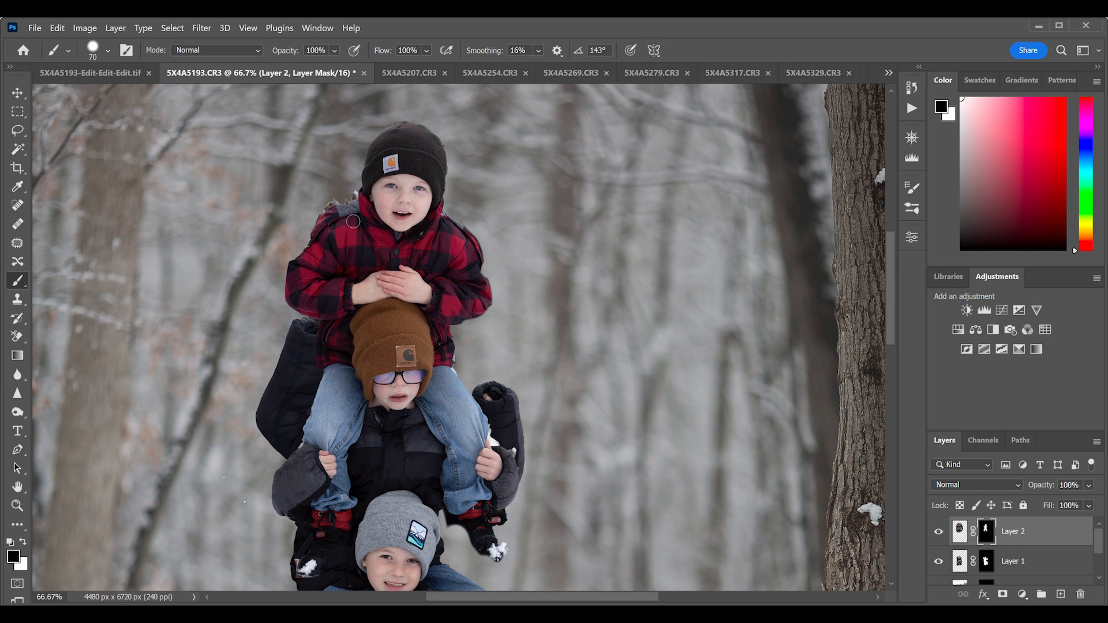
Refine the mask along the plaid jacket's opposite shoulder and sleeve, alternating the 70 px brush between white and black
{"action": "key", "text": "x"}
{"action": "mouse_move", "coordinate": [347, 218]}
{"action": "left_mouse_down"}
{"action": "mouse_move", "coordinate": [358, 209]}
{"action": "mouse_move", "coordinate": [335, 218]}
{"action": "mouse_move", "coordinate": [361, 193]}
{"action": "mouse_move", "coordinate": [328, 209]}
{"action": "left_mouse_up"}
{"action": "key", "text": "x"}
{"action": "key", "text": "x"}
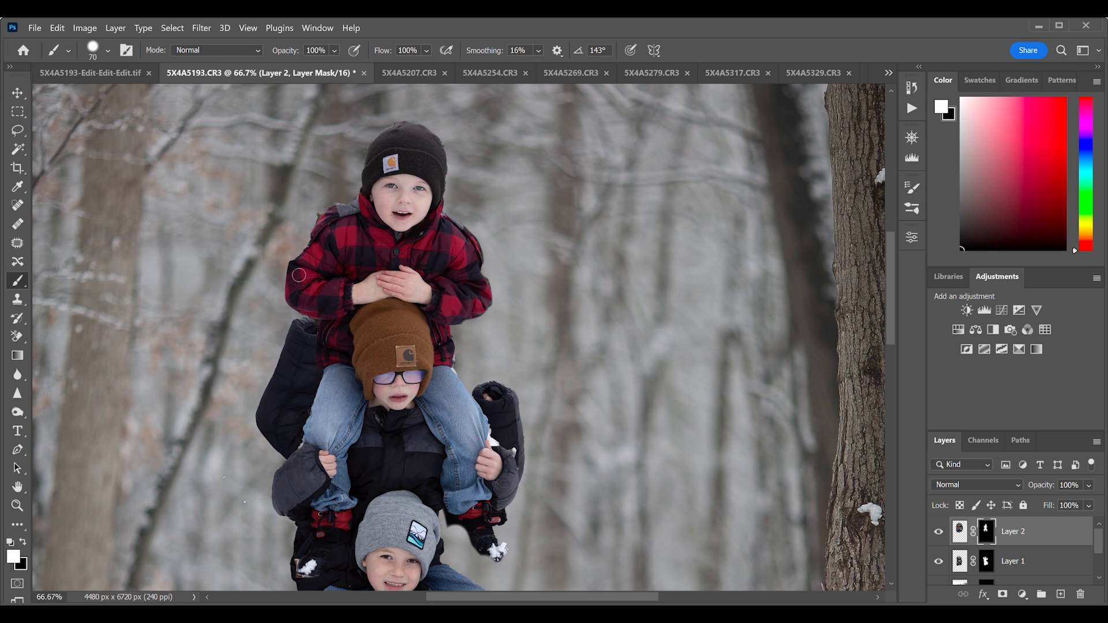
{"action": "left_click_drag", "start_coordinate": [298, 275], "coordinate": [322, 224]}
{"action": "key", "text": "x"}
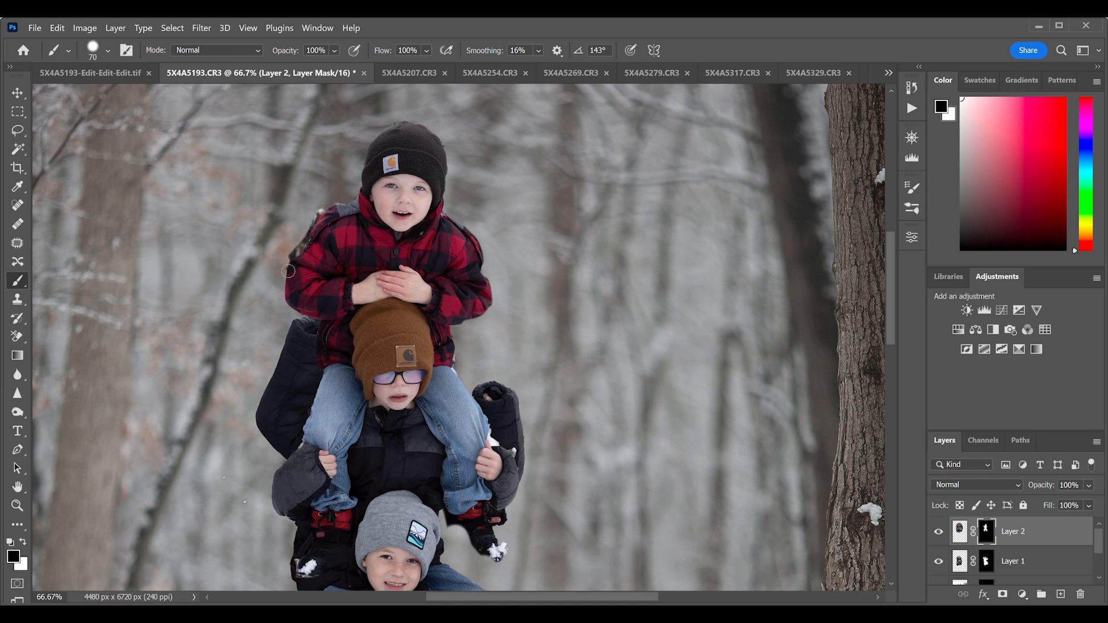
{"action": "left_click_drag", "start_coordinate": [288, 272], "coordinate": [322, 215]}
{"action": "key", "text": "x"}
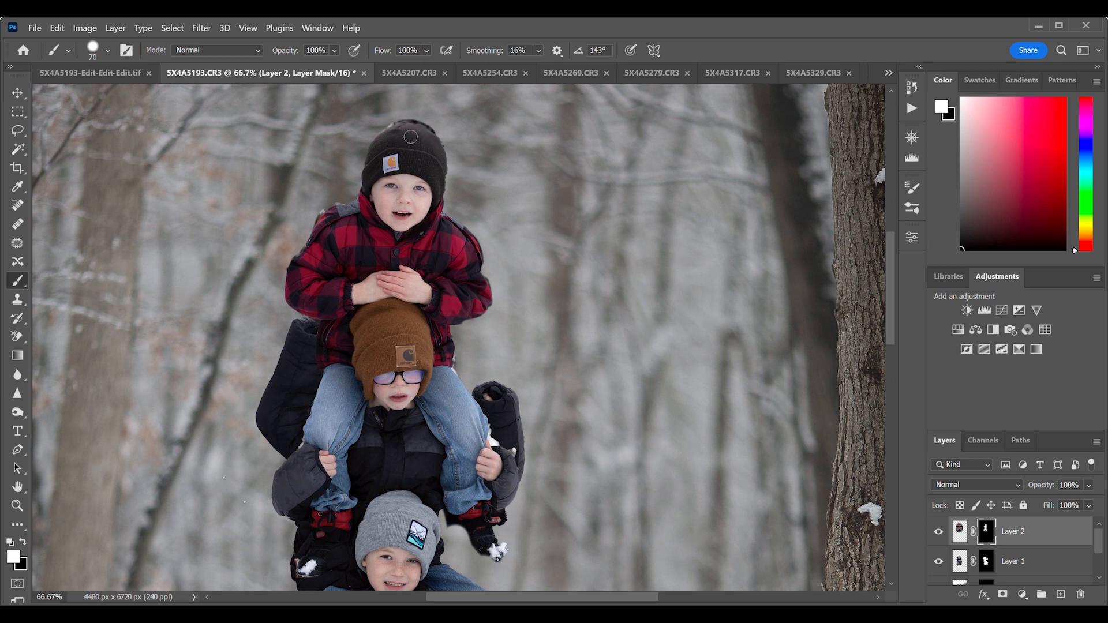
{"action": "key", "text": "x"}
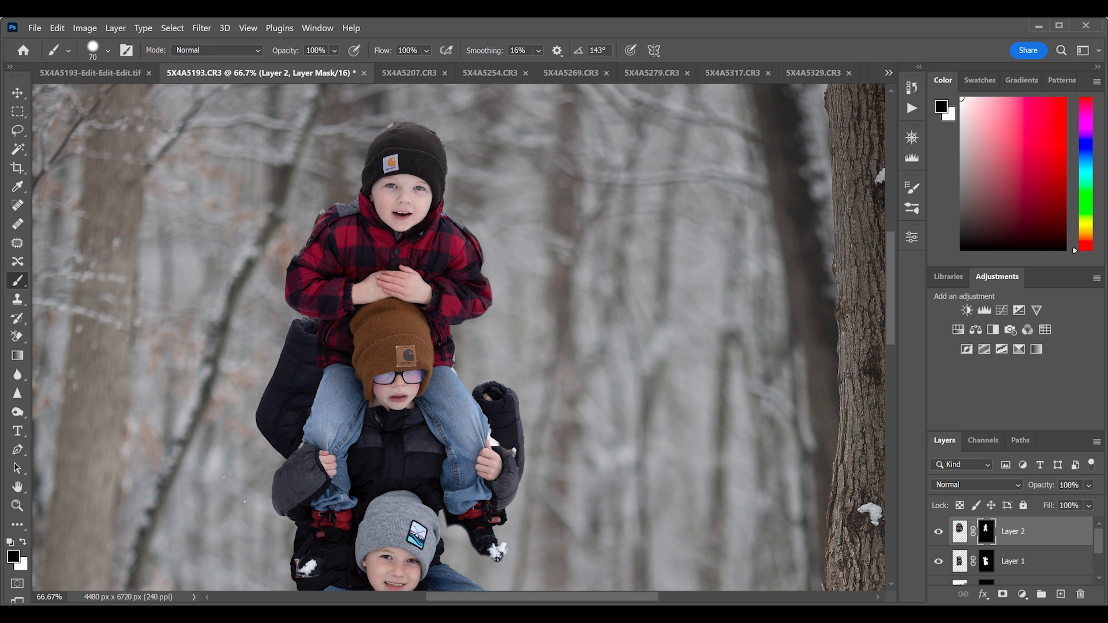
{"action": "key", "text": "ctrl+minus"}
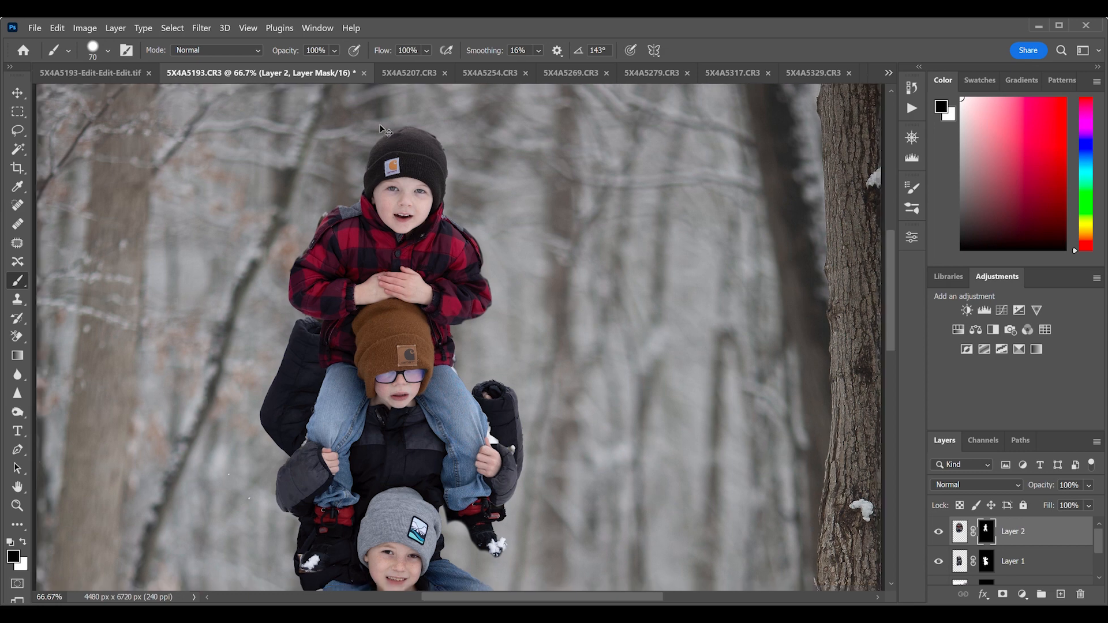
Examine the stacked boys in the composite from top to bottom, checking the jacket, leg and boot transitions
{"action": "scroll", "coordinate": [386, 131], "scroll_direction": "down", "scroll_amount": 5}
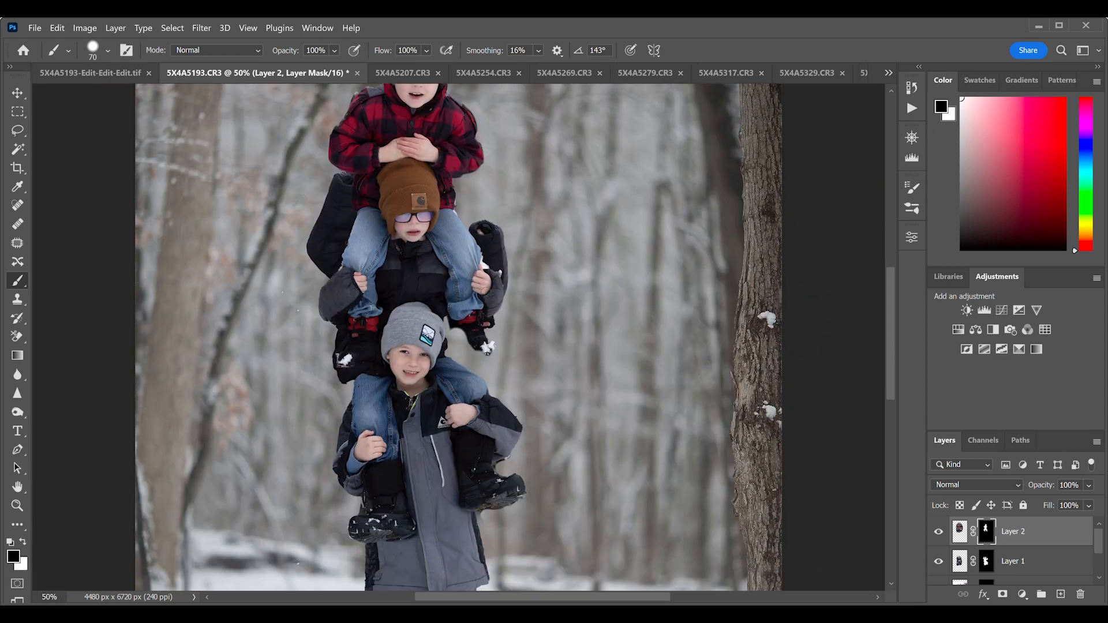
{"action": "key", "text": "ctrl+plus"}
{"action": "key", "text": "ctrl+minus"}
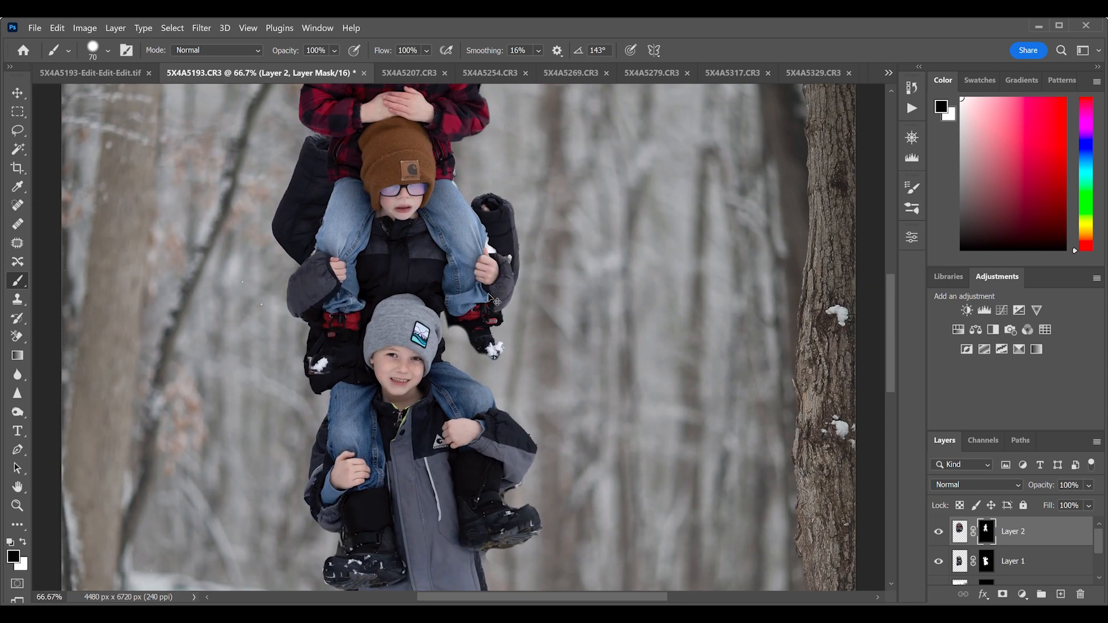
{"action": "scroll", "coordinate": [492, 298], "scroll_direction": "up", "scroll_amount": 3}
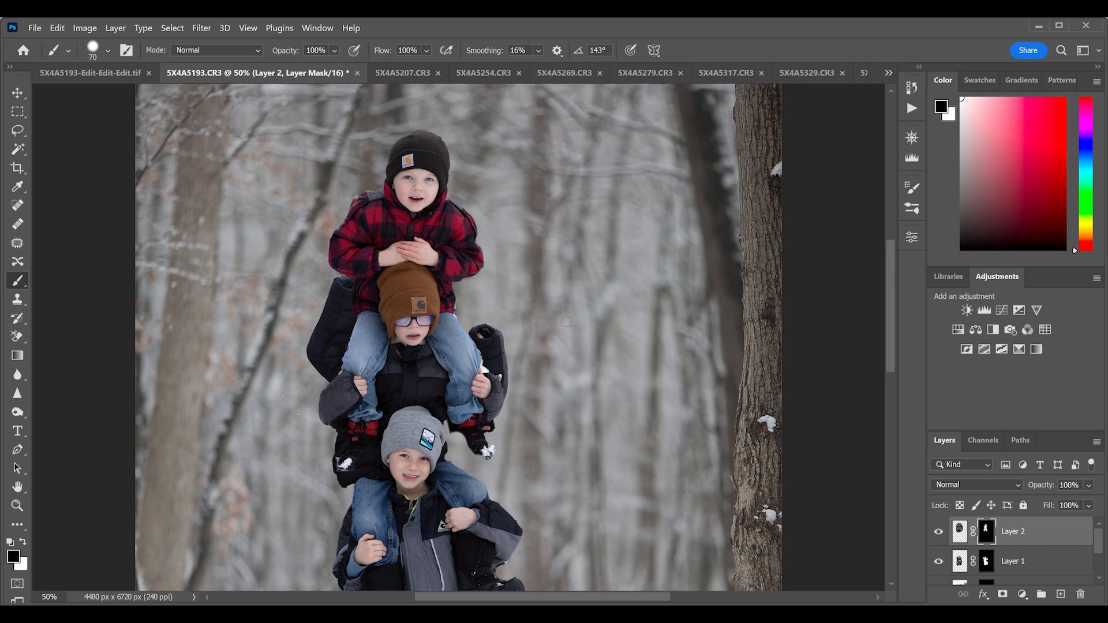
{"action": "scroll", "coordinate": [566, 321], "scroll_direction": "down", "scroll_amount": 1}
{"action": "scroll", "coordinate": [566, 321], "scroll_direction": "down", "scroll_amount": 1}
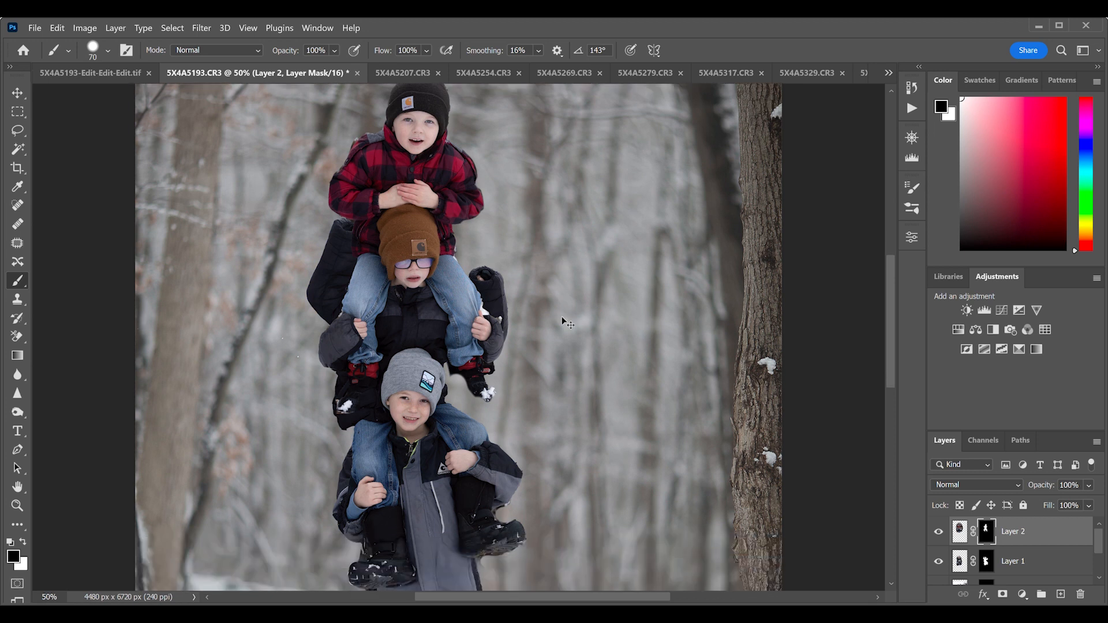
{"action": "key", "text": "ctrl+plus"}
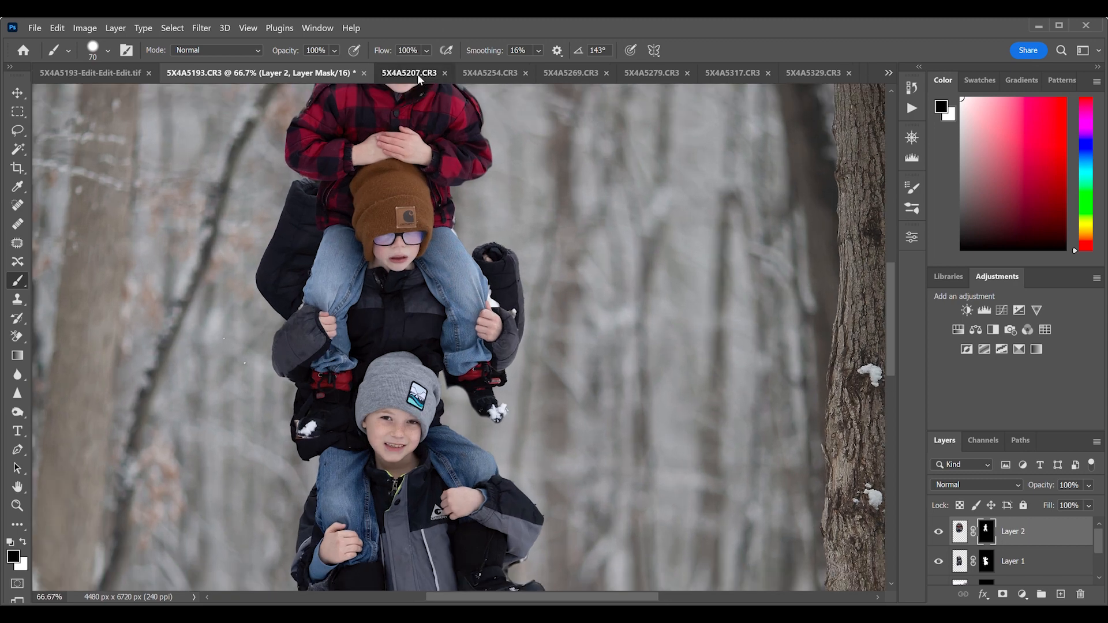
Switch to the source photo 5X4A5269.CR3 and activate the Lasso tool at the plaid-jacketed boy's boots
{"action": "left_click", "coordinate": [417, 73]}
{"action": "left_click", "coordinate": [487, 77]}
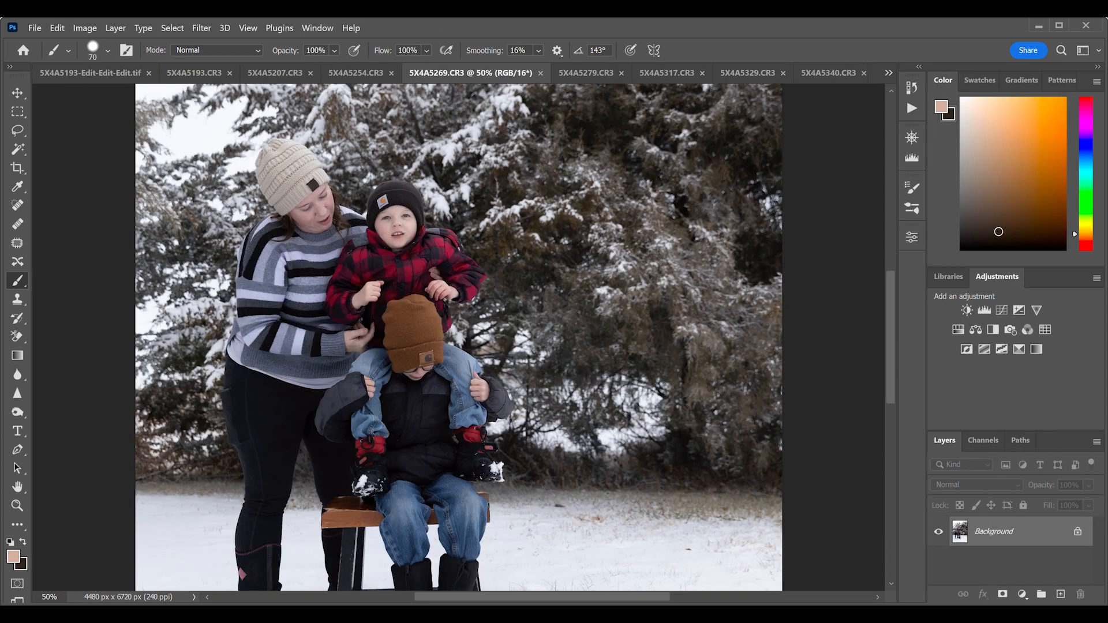
{"action": "left_click", "coordinate": [17, 130]}
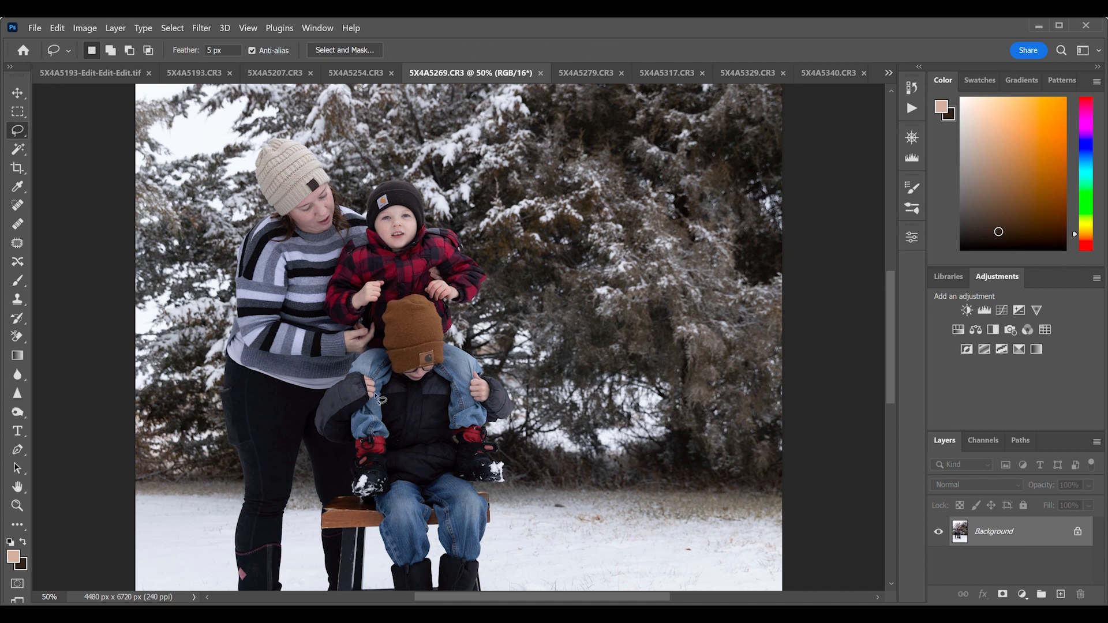
{"action": "scroll", "coordinate": [515, 420], "scroll_direction": "down", "scroll_amount": 1}
{"action": "scroll", "coordinate": [515, 419], "scroll_direction": "down", "scroll_amount": 3}
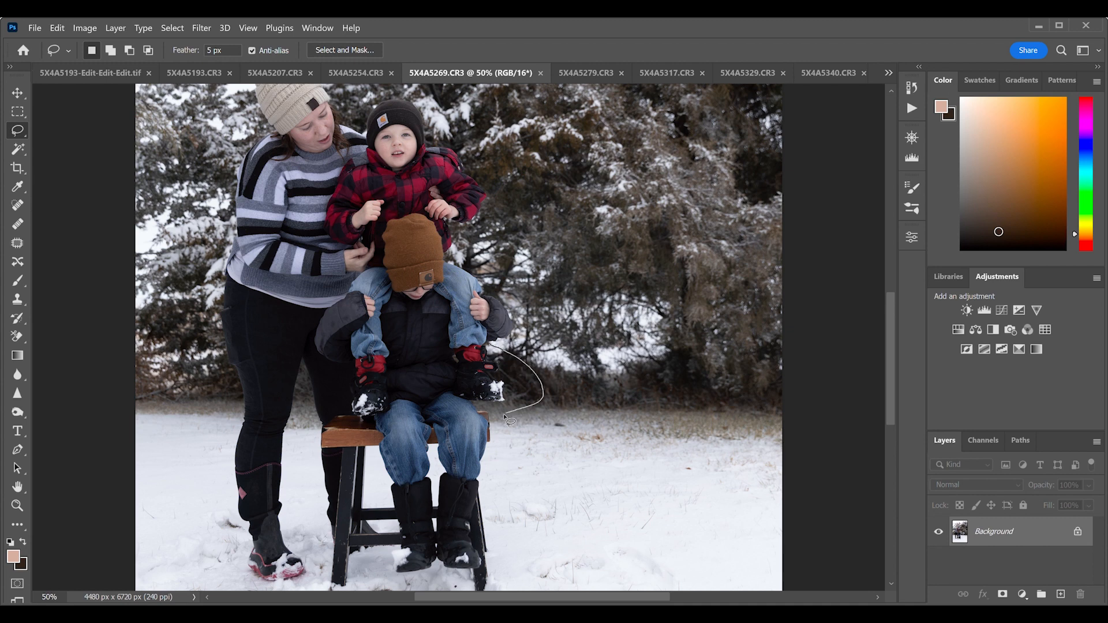
{"action": "left_click_drag", "start_coordinate": [504, 417], "coordinate": [492, 346]}
{"action": "key", "text": "ctrl+plus"}
{"action": "key", "text": "ctrl+plus"}
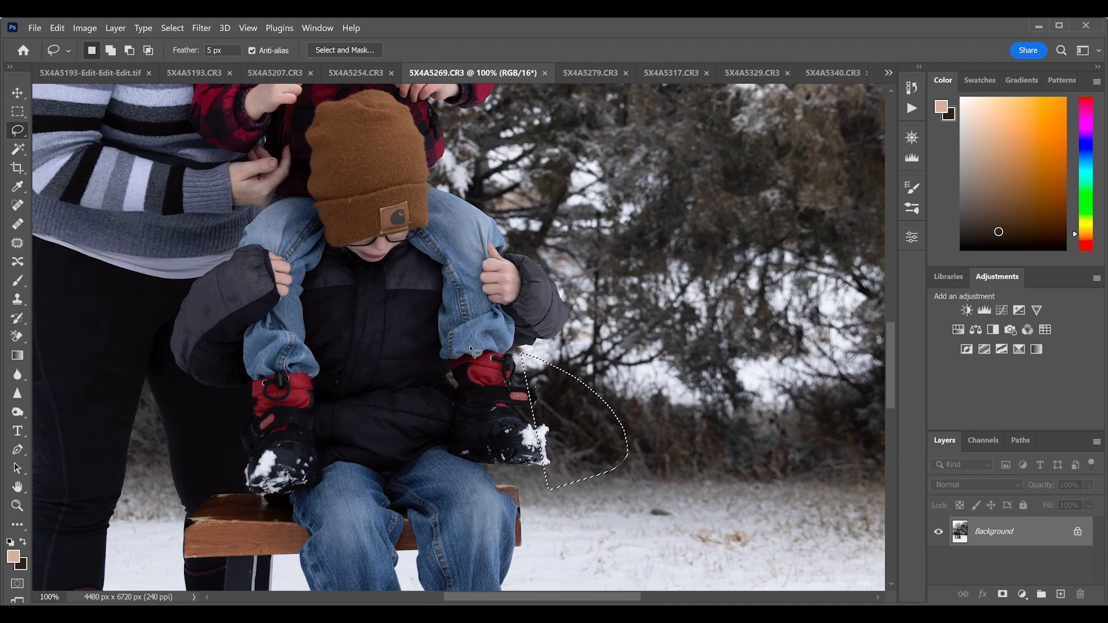
{"action": "key", "text": "ctrl+d"}
Lasso the plaid-jacketed boy's snowy red-and-black boot with its denim cuff, and copy it into 5X4A5193.CR3 as a new layer
{"action": "scroll", "coordinate": [471, 349], "scroll_direction": "down", "scroll_amount": 2}
{"action": "mouse_move", "coordinate": [447, 307]}
{"action": "left_mouse_down"}
{"action": "mouse_move", "coordinate": [410, 460]}
{"action": "mouse_move", "coordinate": [591, 491]}
{"action": "mouse_move", "coordinate": [621, 385]}
{"action": "mouse_move", "coordinate": [493, 280]}
{"action": "mouse_move", "coordinate": [443, 282]}
{"action": "left_mouse_up"}
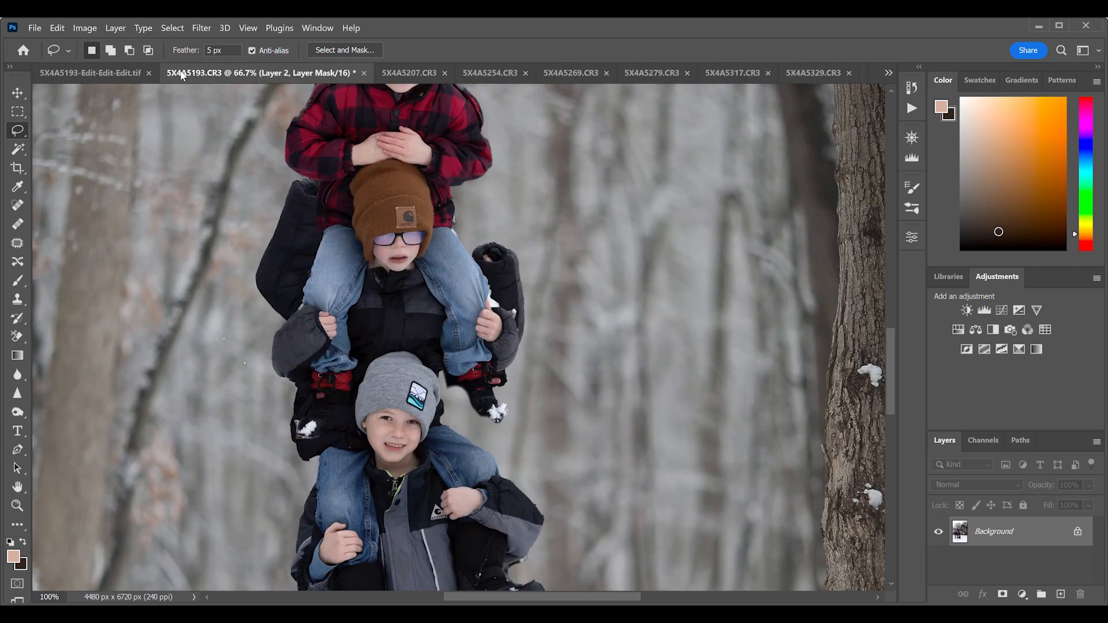
{"action": "left_click", "coordinate": [194, 73]}
{"action": "key", "text": "ctrl+v"}
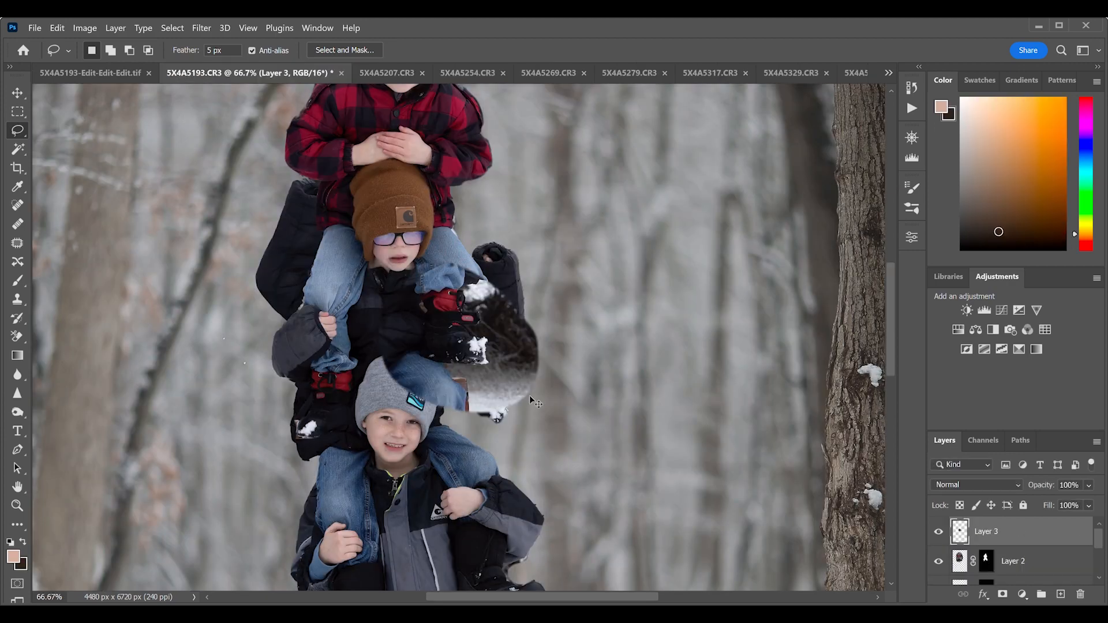
{"action": "key", "text": "ctrl+plus"}
{"action": "key", "text": "ctrl+plus"}
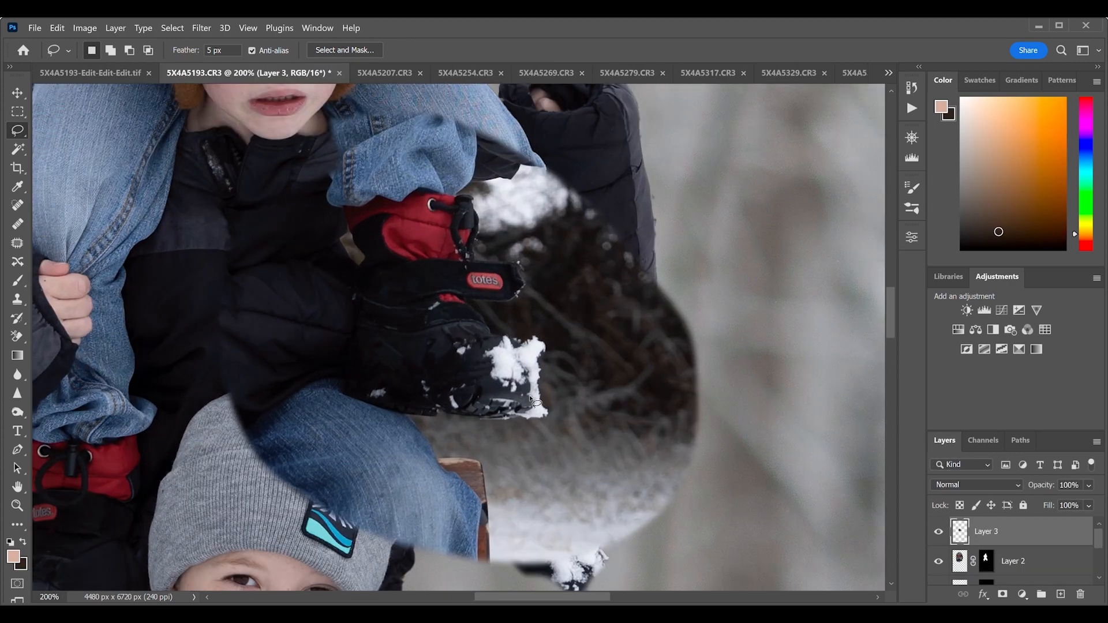
Mask Layer 3 to its automatically selected subject, removing the background around the pasted jeans and snowy boot
{"action": "left_click", "coordinate": [11, 151]}
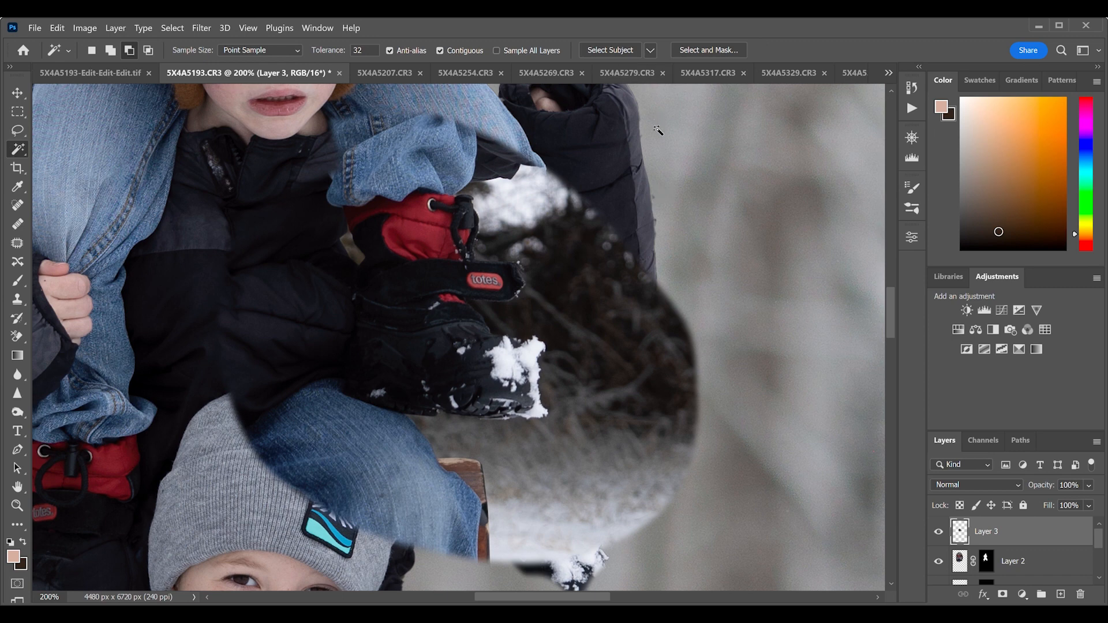
{"action": "left_click", "coordinate": [631, 51]}
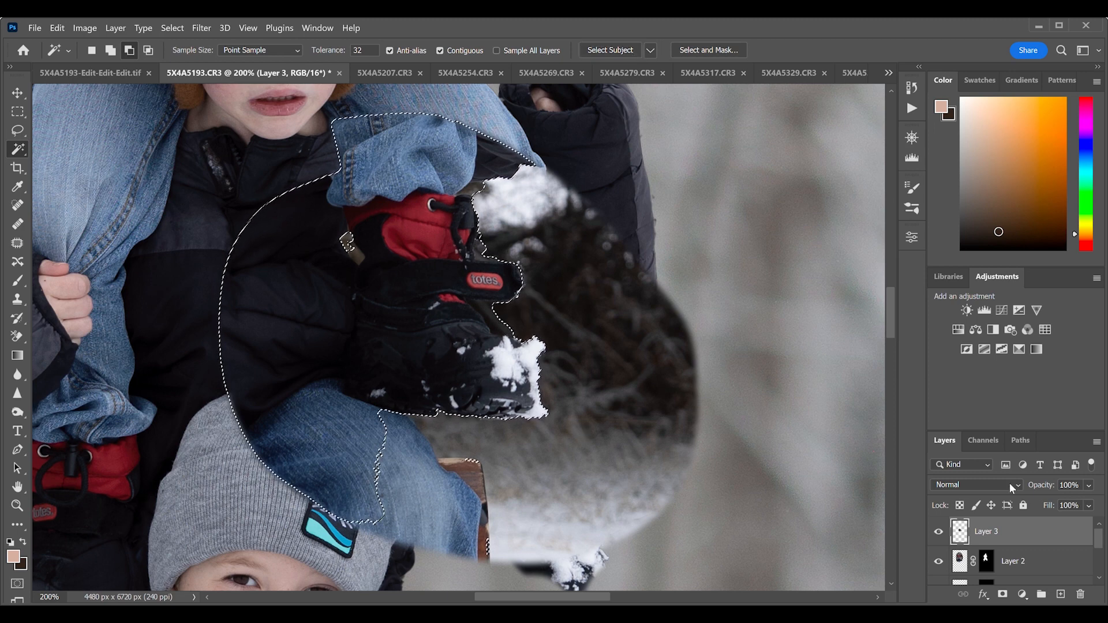
{"action": "left_click", "coordinate": [1002, 594]}
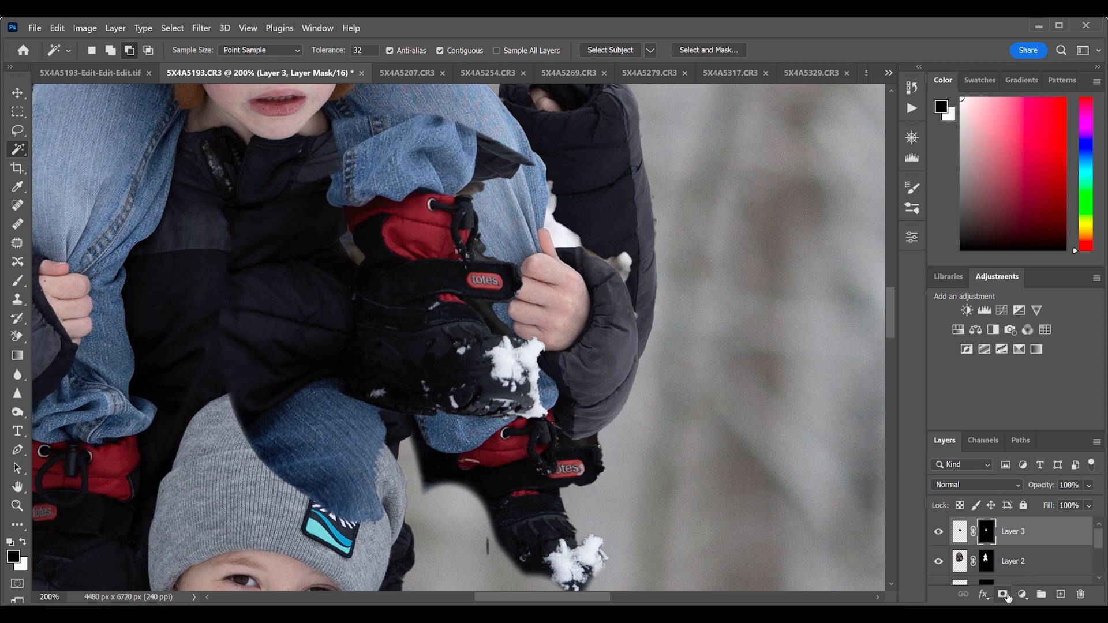
Move Layer 3's masked boot and jeans cuff down and over the existing leg beside the gray beanie
{"action": "scroll", "coordinate": [343, 264], "scroll_direction": "down", "scroll_amount": 2}
{"action": "scroll", "coordinate": [343, 263], "scroll_direction": "left", "scroll_amount": 2}
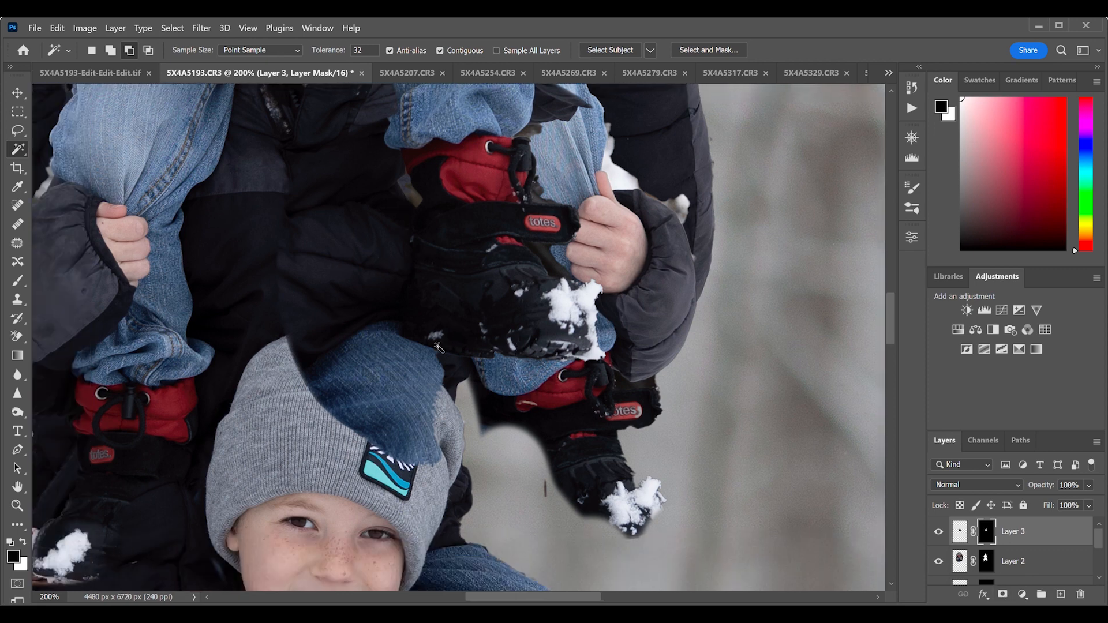
{"action": "left_click", "coordinate": [18, 92]}
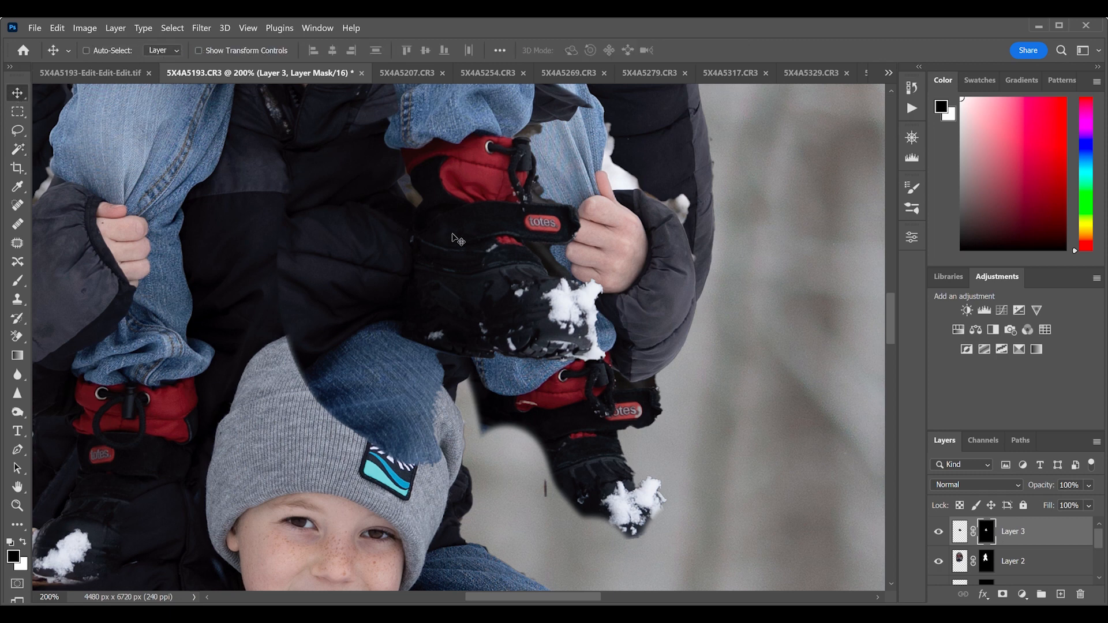
{"action": "left_click_drag", "start_coordinate": [487, 266], "coordinate": [531, 366]}
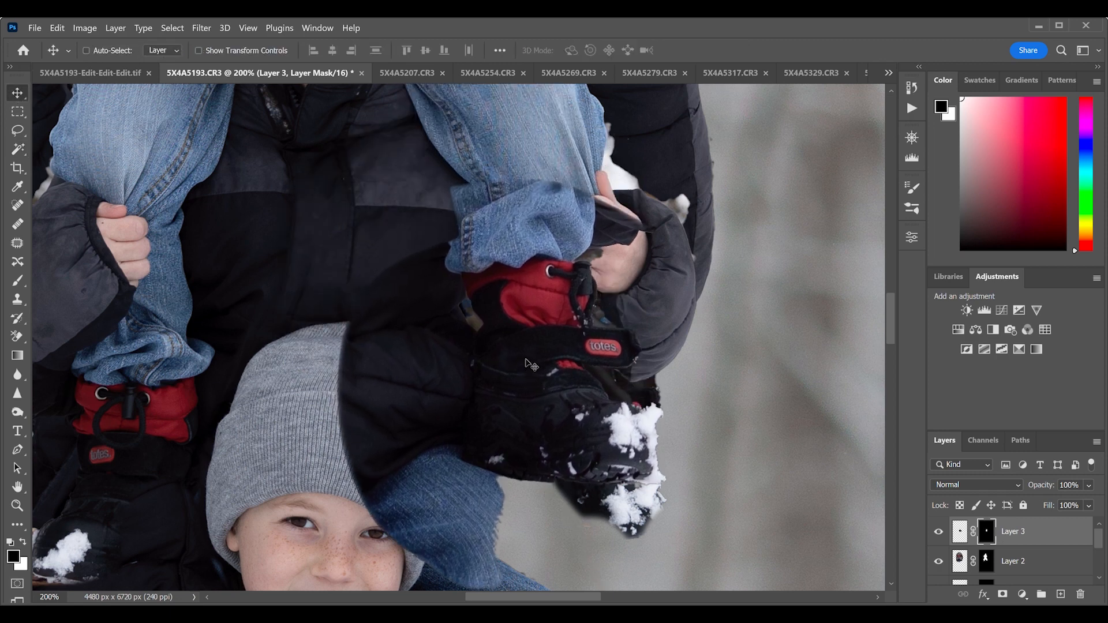
Paint black on Layer 3's mask to hide the pasted jacket and jeans covering the gray beanie and the boy's face
{"action": "scroll", "coordinate": [530, 365], "scroll_direction": "down", "scroll_amount": 2}
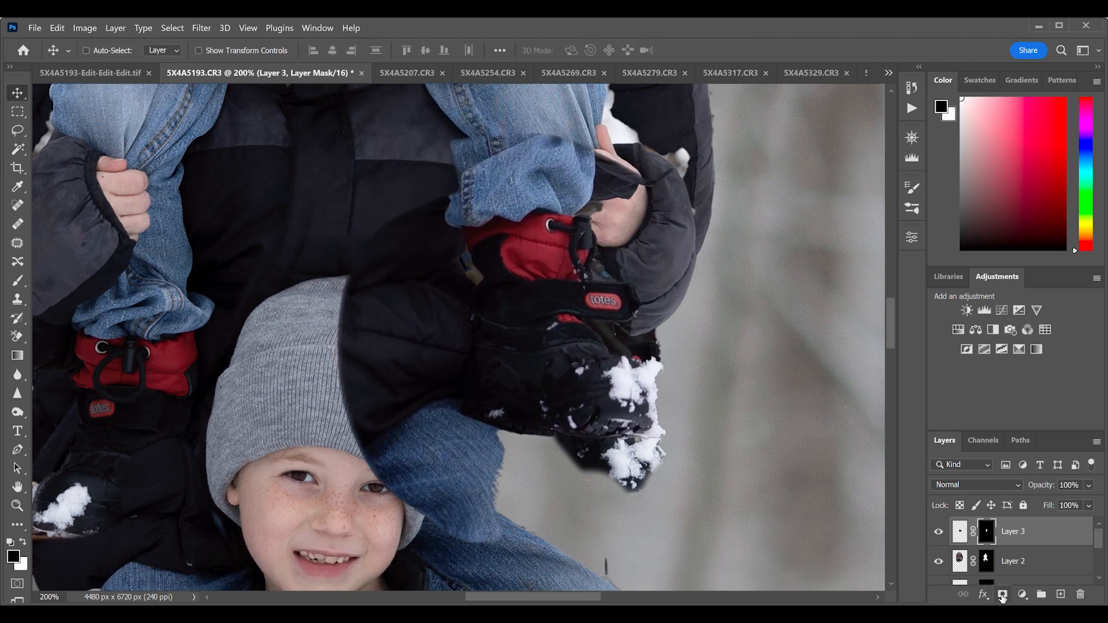
{"action": "key", "text": "b"}
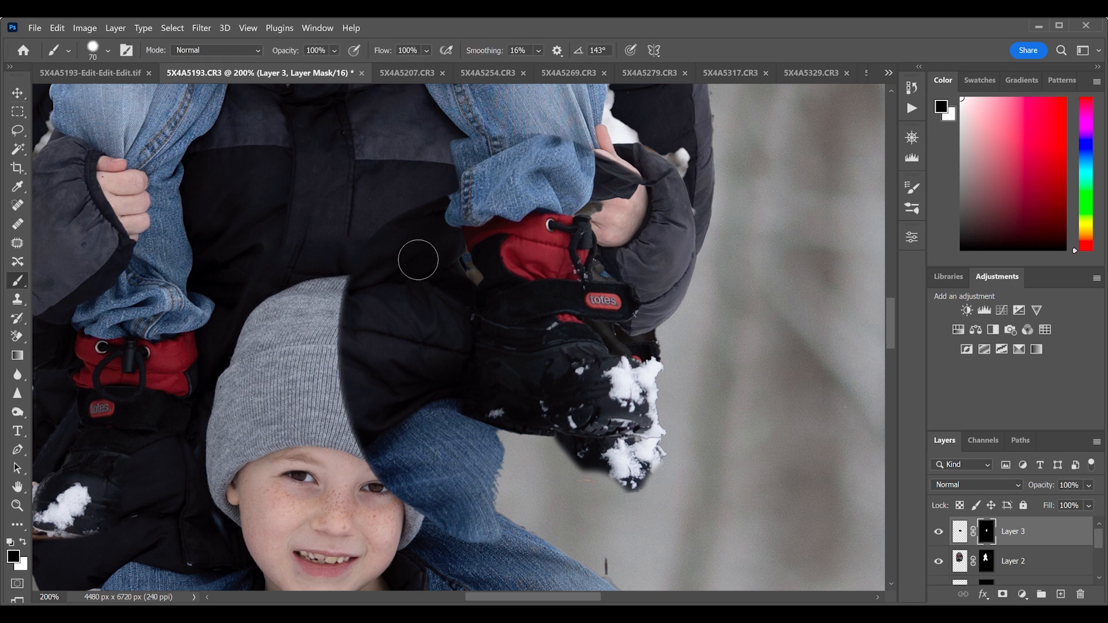
{"action": "mouse_move", "coordinate": [358, 319]}
{"action": "left_mouse_down"}
{"action": "mouse_move", "coordinate": [358, 373]}
{"action": "mouse_move", "coordinate": [398, 270]}
{"action": "mouse_move", "coordinate": [439, 214]}
{"action": "mouse_move", "coordinate": [439, 327]}
{"action": "mouse_move", "coordinate": [465, 290]}
{"action": "mouse_move", "coordinate": [433, 347]}
{"action": "mouse_move", "coordinate": [400, 367]}
{"action": "mouse_move", "coordinate": [366, 464]}
{"action": "mouse_move", "coordinate": [386, 501]}
{"action": "mouse_move", "coordinate": [415, 453]}
{"action": "mouse_move", "coordinate": [431, 518]}
{"action": "mouse_move", "coordinate": [423, 386]}
{"action": "mouse_move", "coordinate": [448, 471]}
{"action": "mouse_move", "coordinate": [519, 550]}
{"action": "mouse_move", "coordinate": [522, 511]}
{"action": "mouse_move", "coordinate": [472, 493]}
{"action": "mouse_move", "coordinate": [486, 507]}
{"action": "mouse_move", "coordinate": [491, 463]}
{"action": "left_mouse_up"}
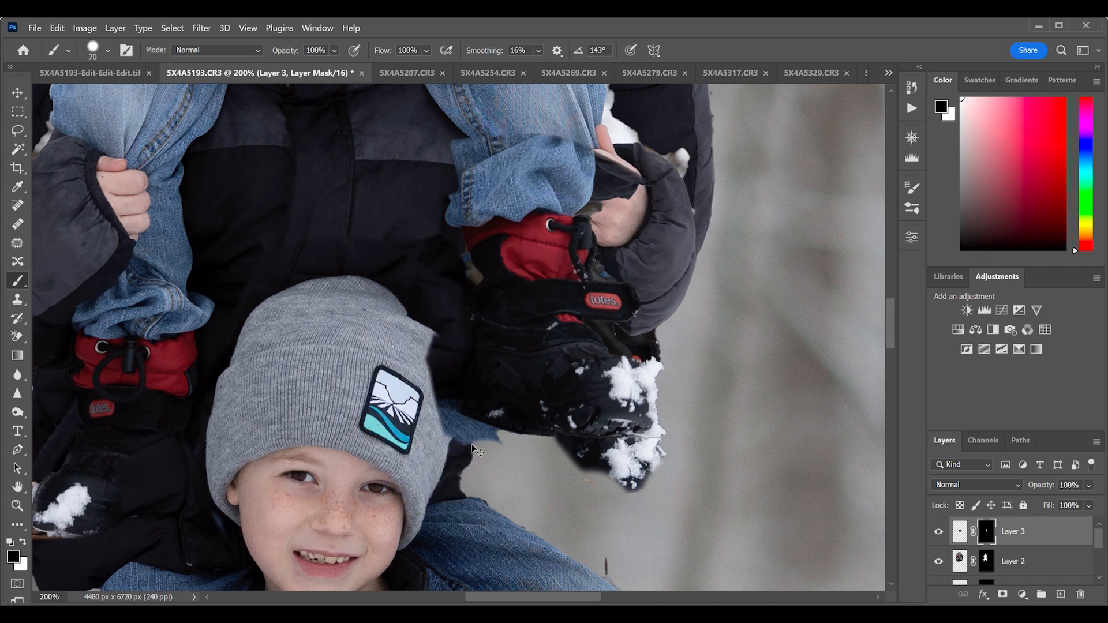
Mask out the leftover jeans and jacket between the beanie and the boot on Layer 3 with a 35 px black brush
{"action": "key", "text": "ctrl+plus"}
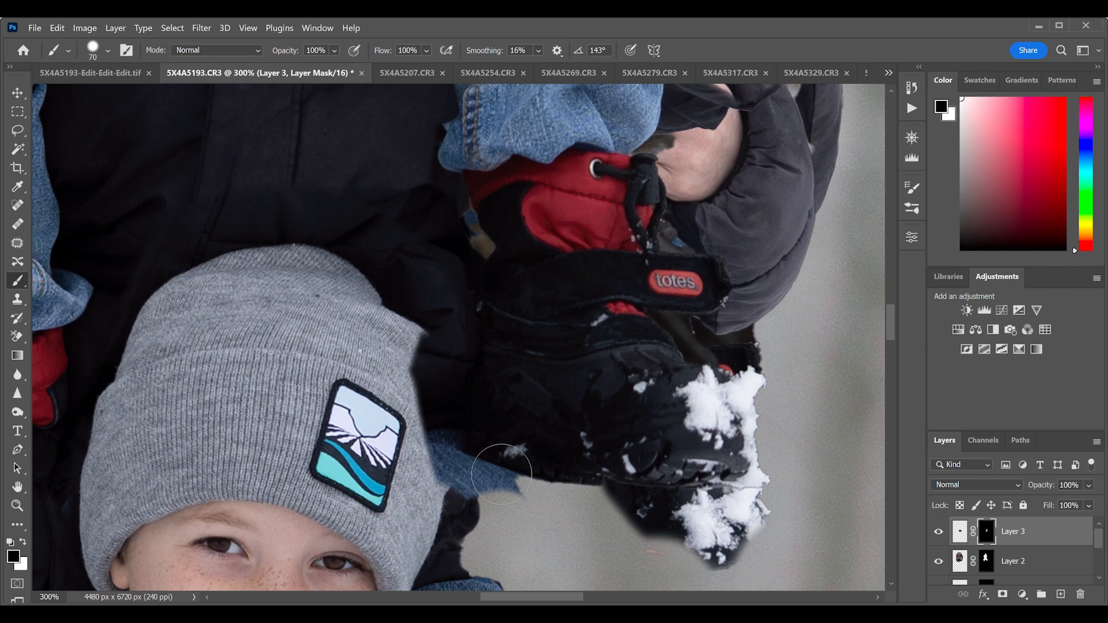
{"action": "key", "text": "bracketleft"}
{"action": "key", "text": "bracketleft"}
{"action": "key", "text": "bracketleft"}
{"action": "key", "text": "bracketleft"}
{"action": "key", "text": "bracketleft"}
{"action": "mouse_move", "coordinate": [486, 460]}
{"action": "left_mouse_down"}
{"action": "mouse_move", "coordinate": [460, 484]}
{"action": "mouse_move", "coordinate": [476, 505]}
{"action": "mouse_move", "coordinate": [471, 489]}
{"action": "mouse_move", "coordinate": [508, 498]}
{"action": "mouse_move", "coordinate": [445, 459]}
{"action": "left_mouse_up"}
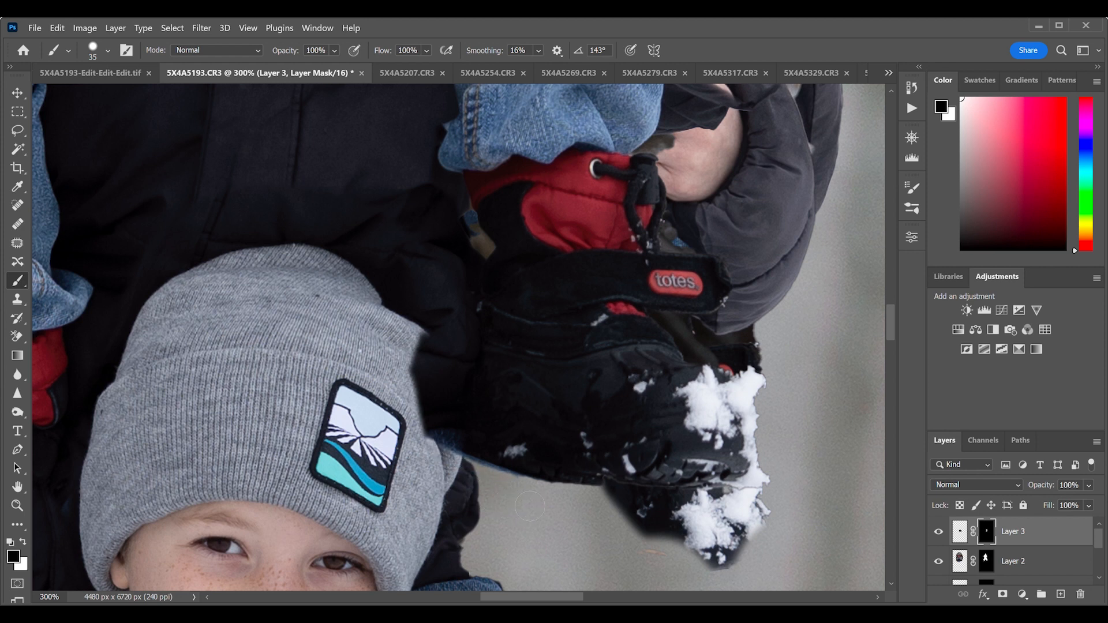
{"action": "mouse_move", "coordinate": [436, 345]}
{"action": "left_mouse_down"}
{"action": "mouse_move", "coordinate": [433, 432]}
{"action": "mouse_move", "coordinate": [455, 342]}
{"action": "mouse_move", "coordinate": [462, 357]}
{"action": "mouse_move", "coordinate": [445, 445]}
{"action": "mouse_move", "coordinate": [457, 474]}
{"action": "mouse_move", "coordinate": [455, 419]}
{"action": "mouse_move", "coordinate": [466, 477]}
{"action": "mouse_move", "coordinate": [466, 355]}
{"action": "mouse_move", "coordinate": [502, 486]}
{"action": "mouse_move", "coordinate": [475, 485]}
{"action": "mouse_move", "coordinate": [535, 504]}
{"action": "mouse_move", "coordinate": [491, 489]}
{"action": "mouse_move", "coordinate": [479, 464]}
{"action": "left_mouse_up"}
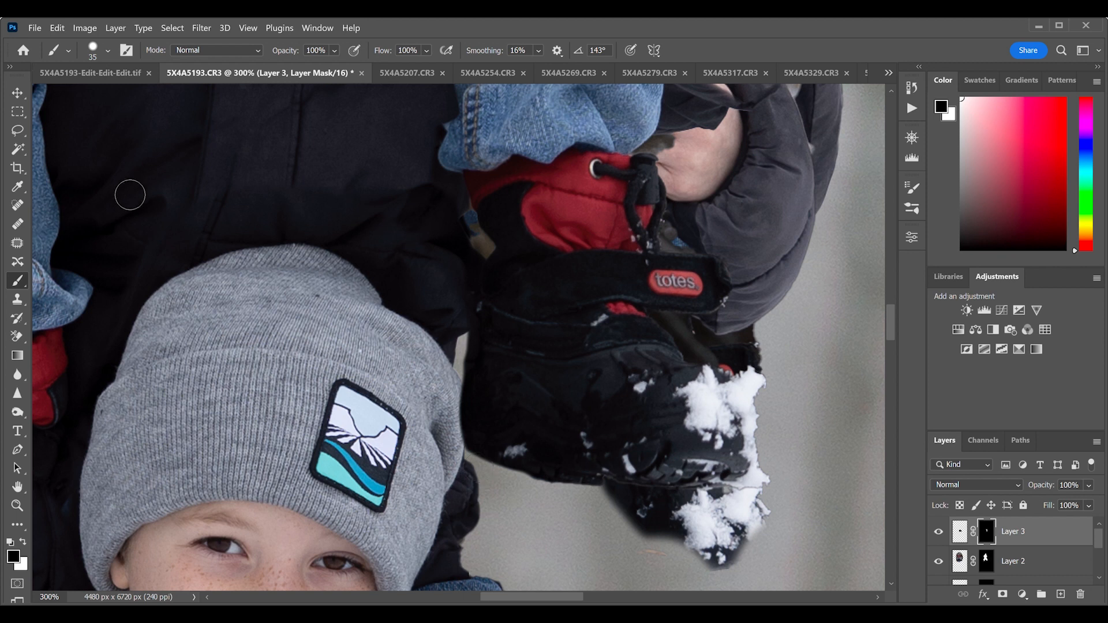
{"action": "mouse_move", "coordinate": [475, 202]}
{"action": "left_mouse_down"}
{"action": "mouse_move", "coordinate": [477, 180]}
{"action": "mouse_move", "coordinate": [473, 257]}
{"action": "left_mouse_up"}
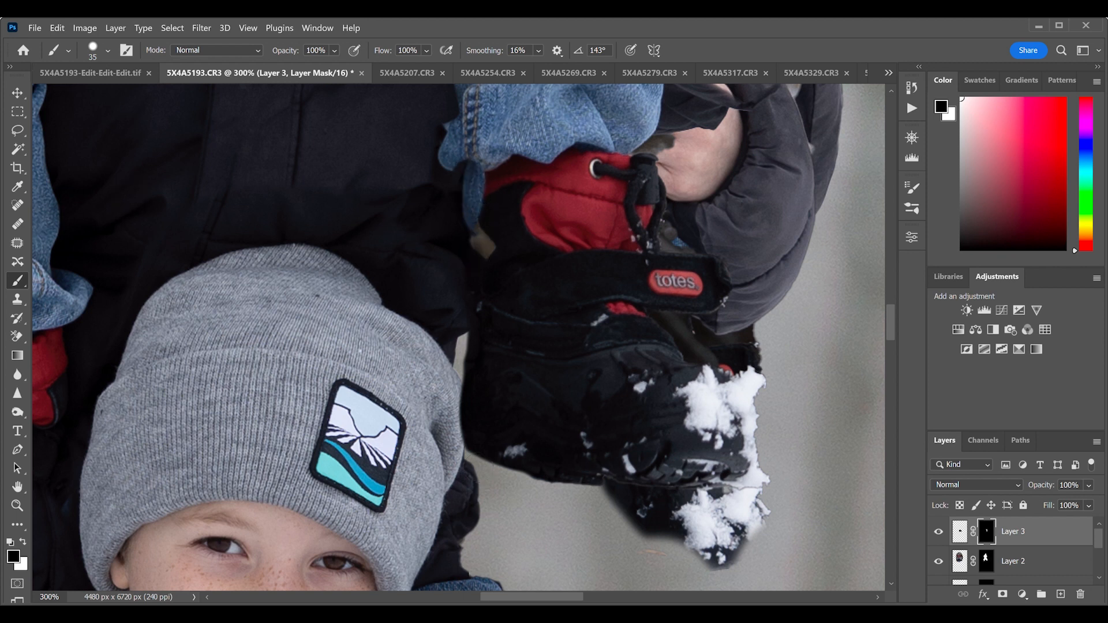
Set Layer 3's opacity to 57% and align its boot over the underlying boot below the boy's hand
{"action": "left_click", "coordinate": [17, 94]}
{"action": "left_click_drag", "start_coordinate": [592, 364], "coordinate": [542, 376]}
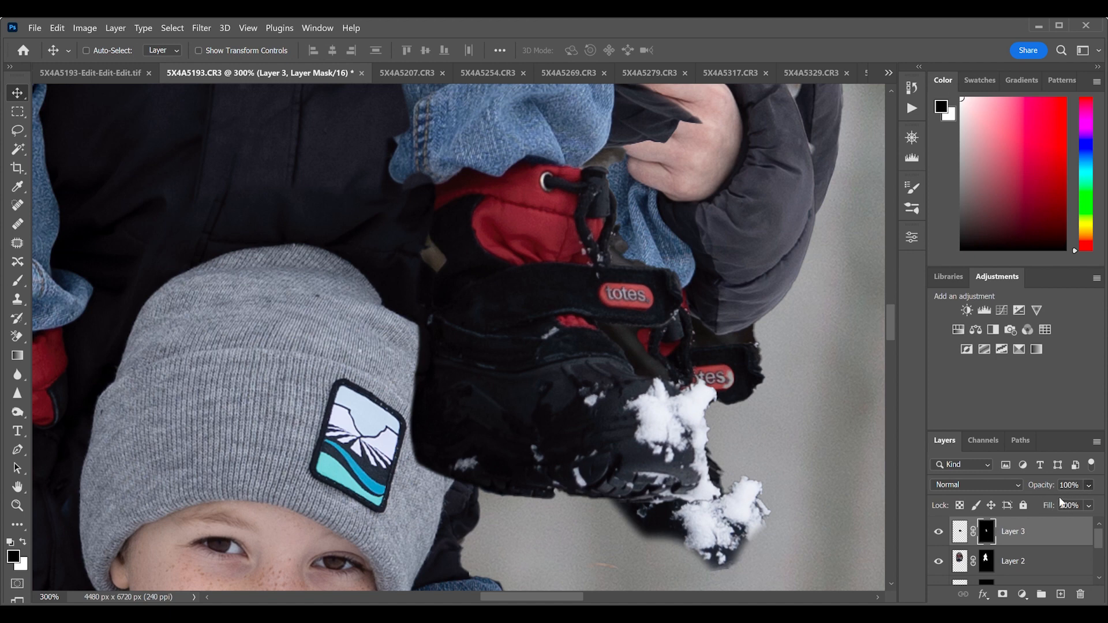
{"action": "key", "text": "5"}
{"action": "key", "text": "7"}
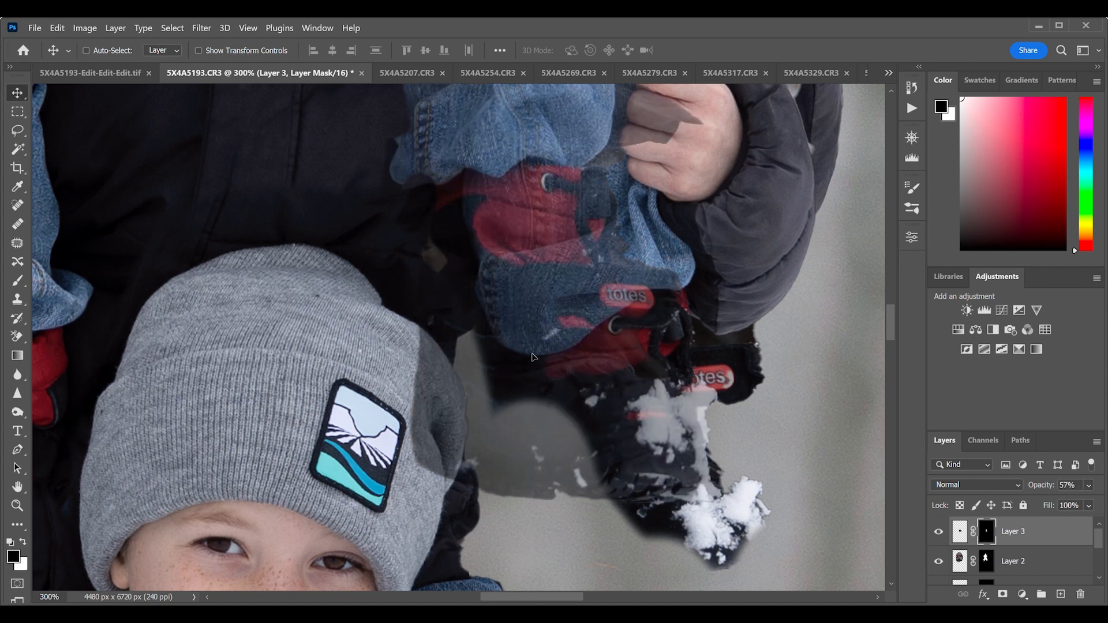
{"action": "left_click_drag", "start_coordinate": [533, 357], "coordinate": [581, 402]}
{"action": "scroll", "coordinate": [568, 386], "scroll_direction": "down", "scroll_amount": 2}
{"action": "left_click_drag", "start_coordinate": [604, 280], "coordinate": [631, 328]}
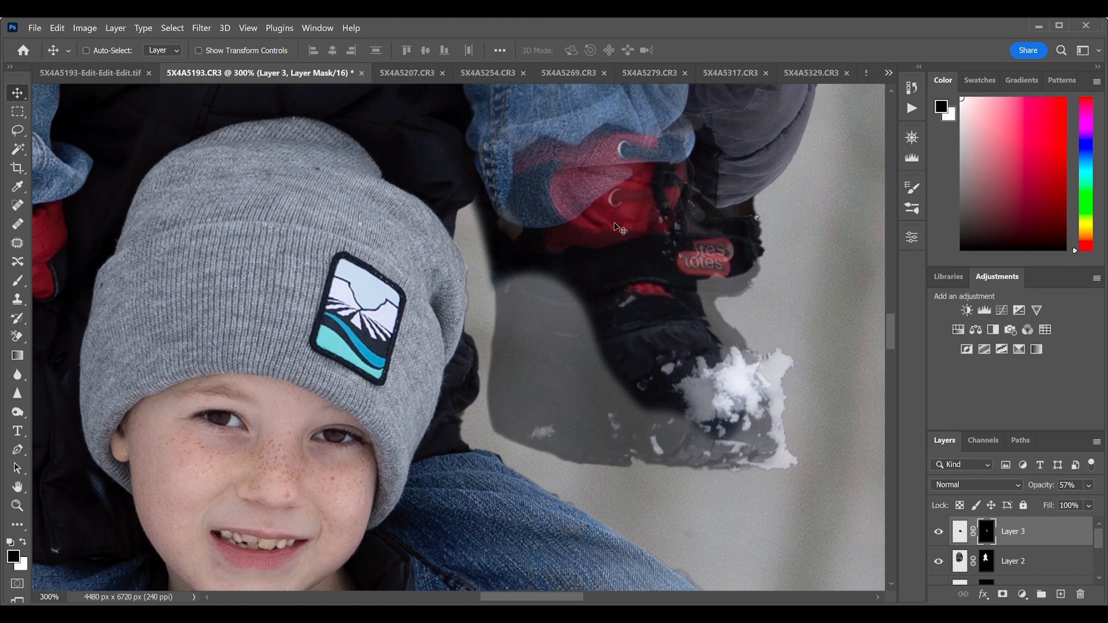
{"action": "left_click_drag", "start_coordinate": [614, 223], "coordinate": [619, 224]}
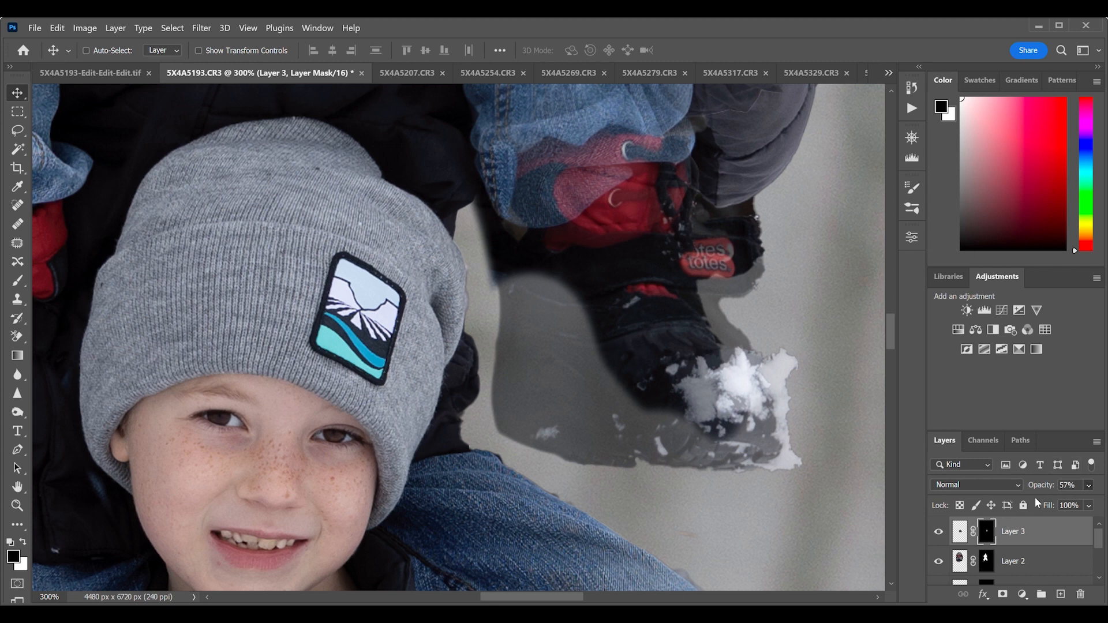
Restore Layer 3 to 100% opacity and fine-tune the boot's position beneath the jeans cuff
{"action": "key", "text": "0"}
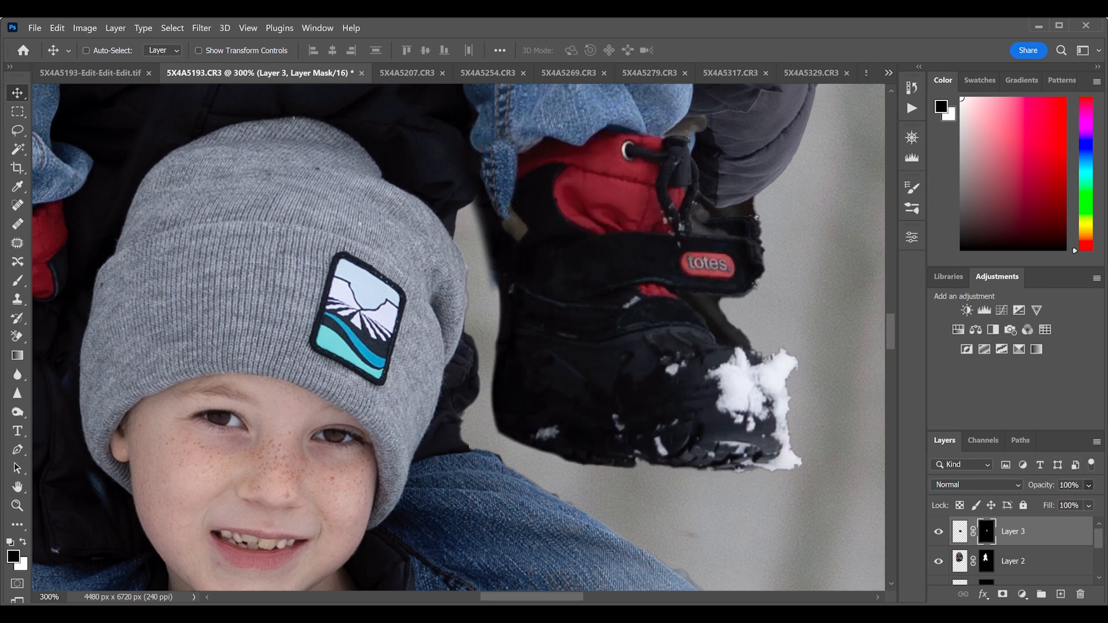
{"action": "left_click_drag", "start_coordinate": [626, 359], "coordinate": [609, 341]}
{"action": "key", "text": "ctrl+1"}
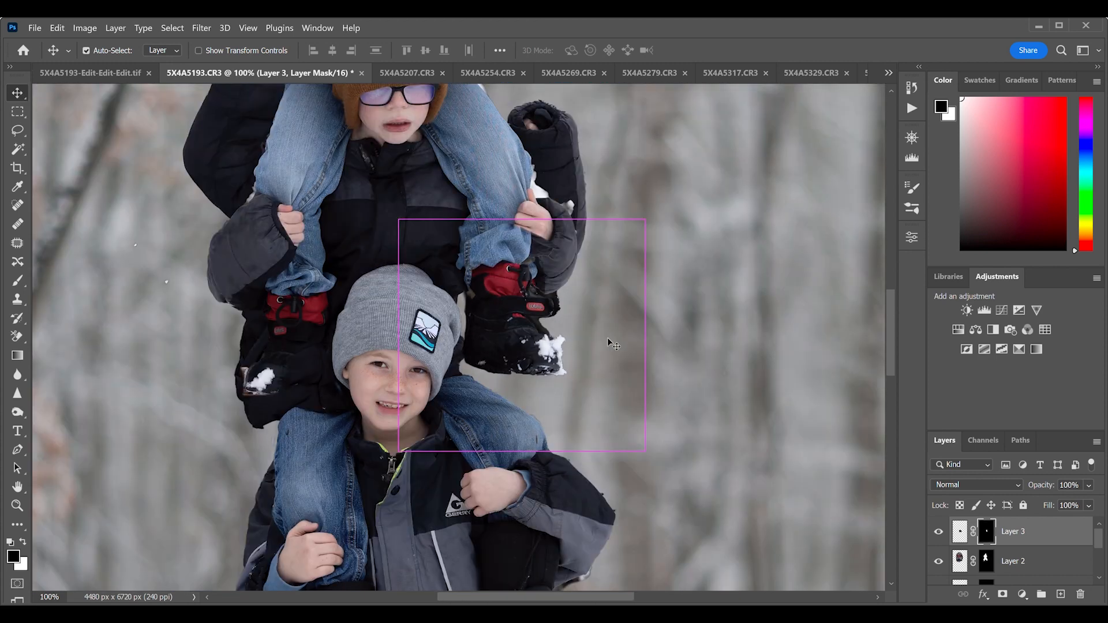
{"action": "left_click_drag", "start_coordinate": [504, 319], "coordinate": [509, 317]}
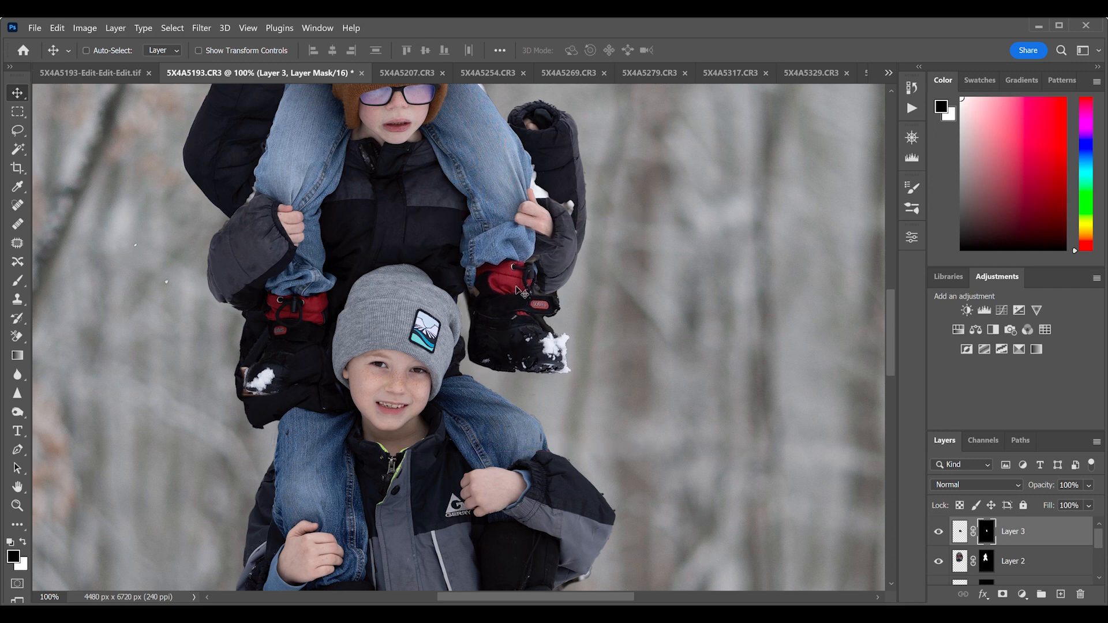
Paint Layer 3's mask to reveal the hand on the jeans, and blend the boot's upper edge with a soft 100 px brush at 40% opacity
{"action": "key", "text": "b"}
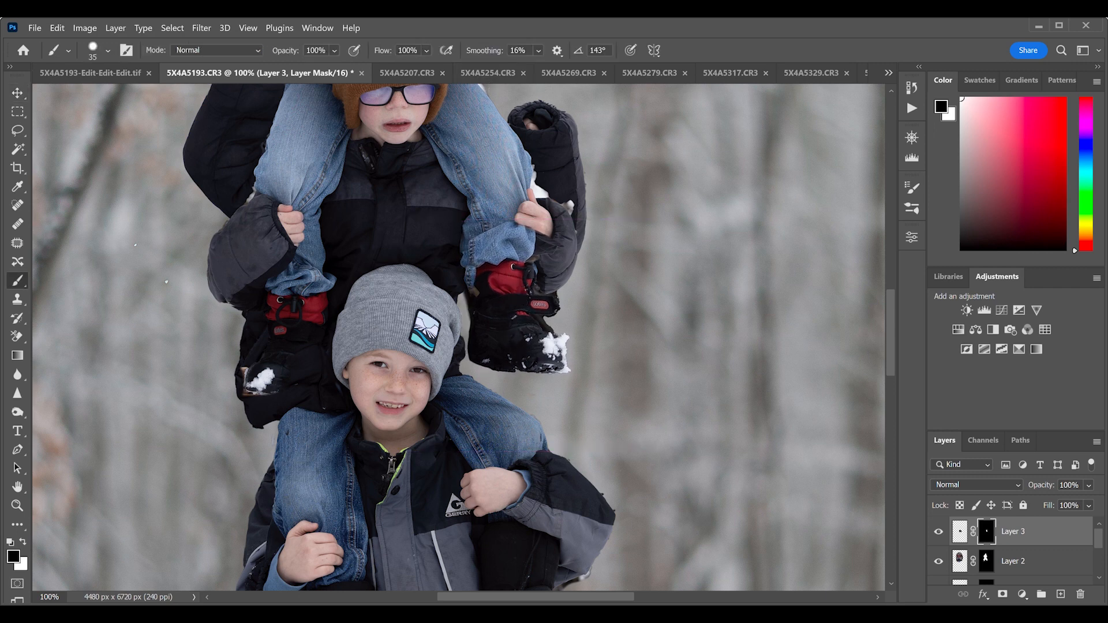
{"action": "mouse_move", "coordinate": [519, 233]}
{"action": "left_mouse_down"}
{"action": "mouse_move", "coordinate": [506, 233]}
{"action": "mouse_move", "coordinate": [541, 222]}
{"action": "mouse_move", "coordinate": [536, 245]}
{"action": "left_mouse_up"}
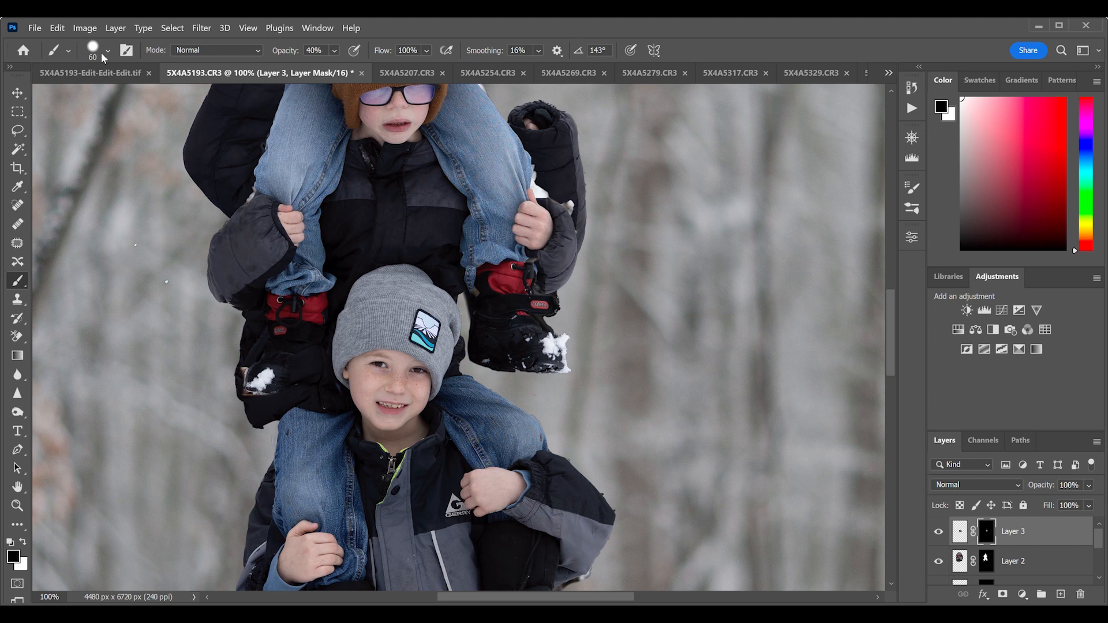
{"action": "key", "text": "shift+["}
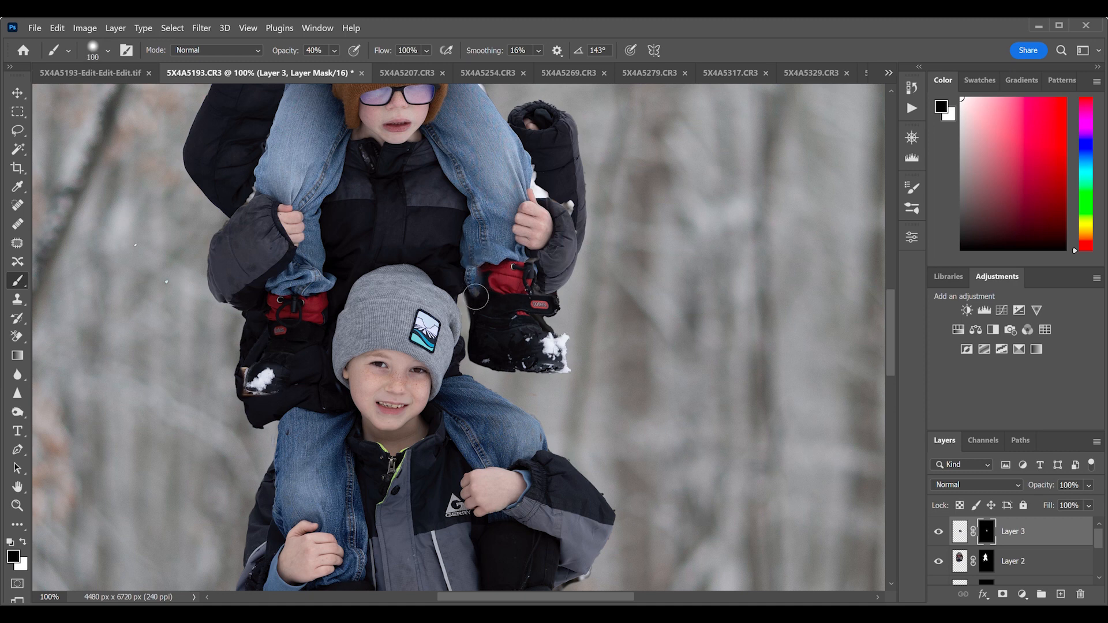
{"action": "key", "text": "x"}
{"action": "mouse_move", "coordinate": [480, 292]}
{"action": "left_mouse_down"}
{"action": "mouse_move", "coordinate": [495, 298]}
{"action": "mouse_move", "coordinate": [471, 297]}
{"action": "left_mouse_up"}
{"action": "key", "text": "x"}
{"action": "key", "text": "x"}
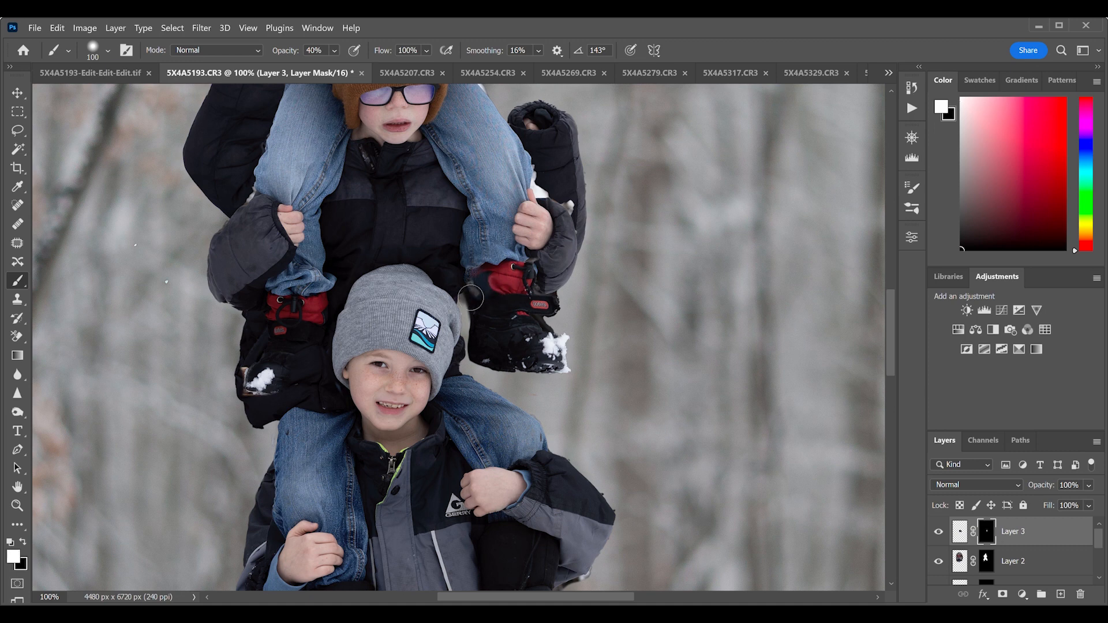
{"action": "key", "text": "x"}
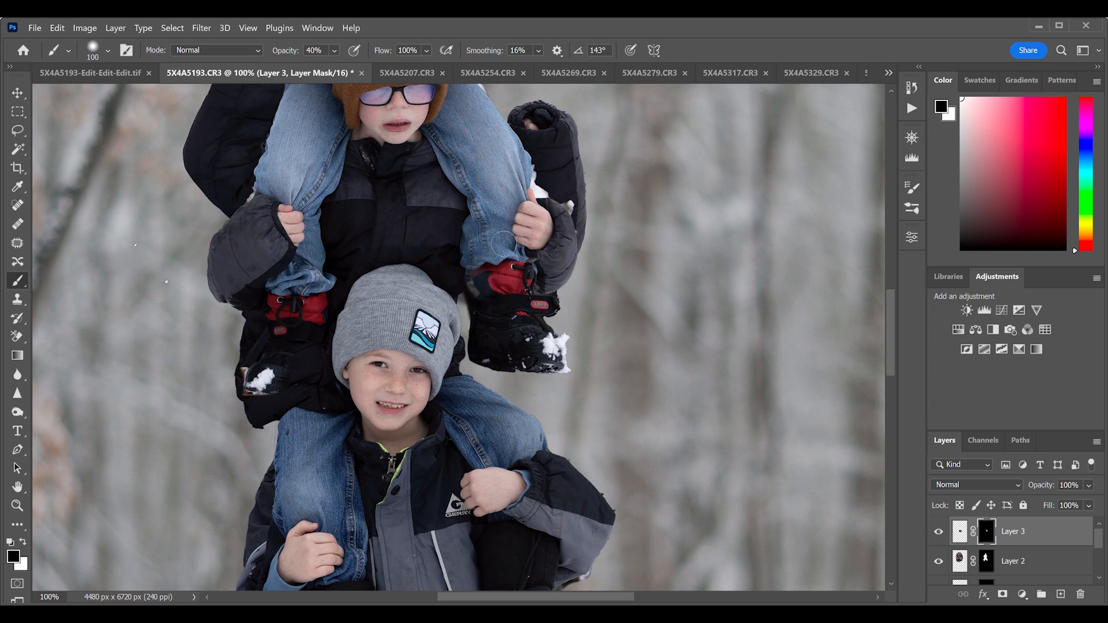
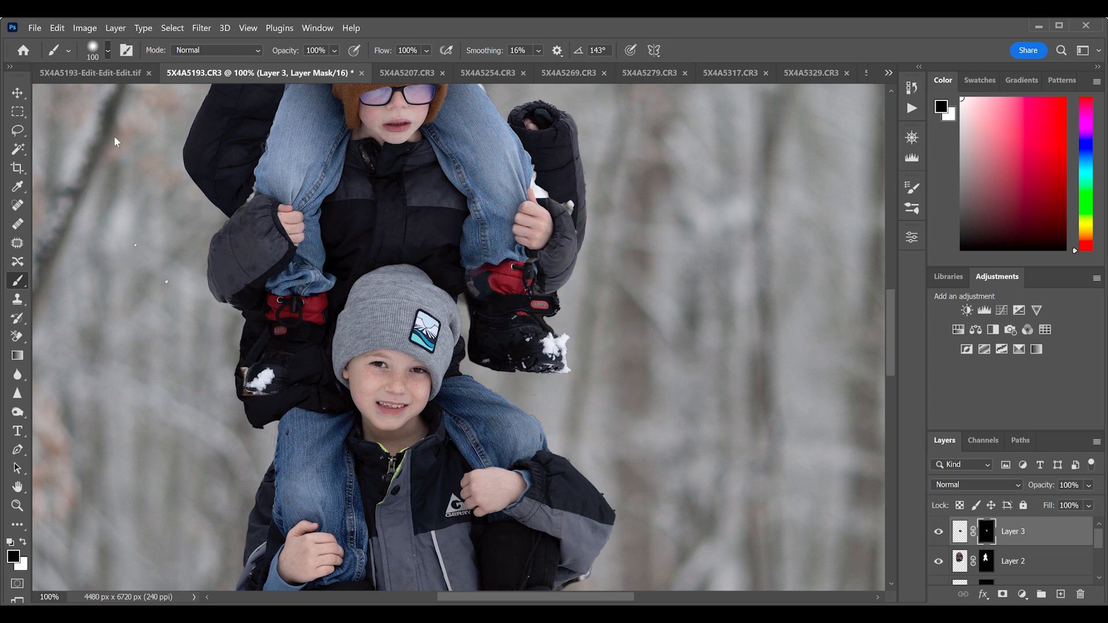
Restore the 100 px brush to a hard edge
{"action": "key", "text": "shift+bracketright"}
{"action": "key", "text": "shift+bracketright"}
{"action": "key", "text": "shift+bracketright"}
{"action": "key", "text": "shift+bracketright"}
Examine the whole composite of stacked boys in the snowy forest, including the upper figures and the full frame
{"action": "key", "text": "ctrl+minus"}
{"action": "key", "text": "ctrl+minus"}
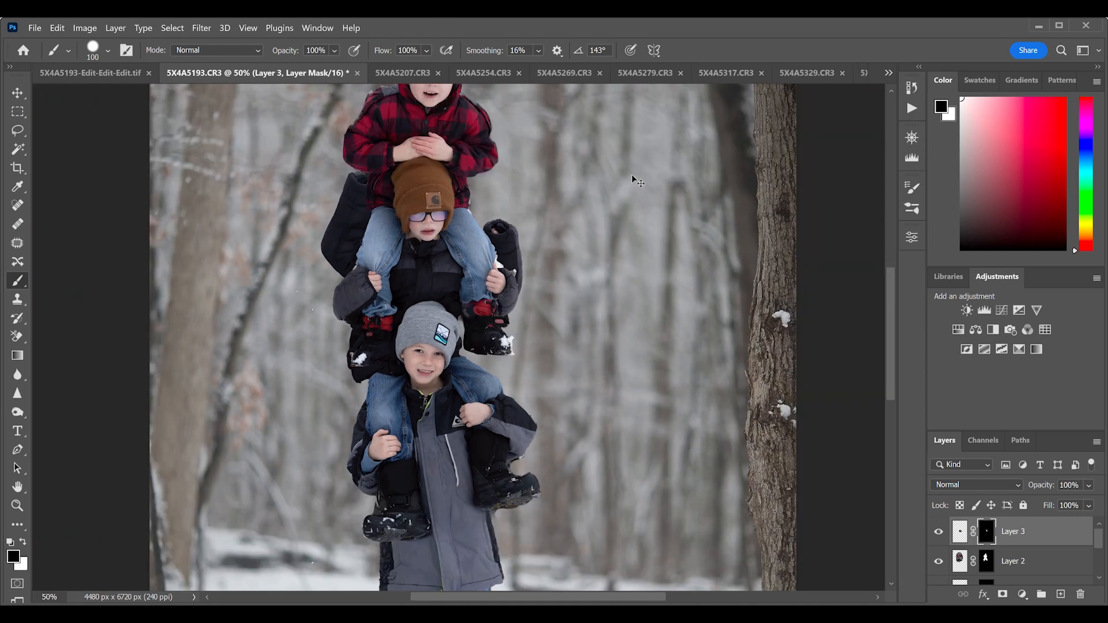
{"action": "key", "text": "ctrl+minus"}
{"action": "key", "text": "ctrl+minus"}
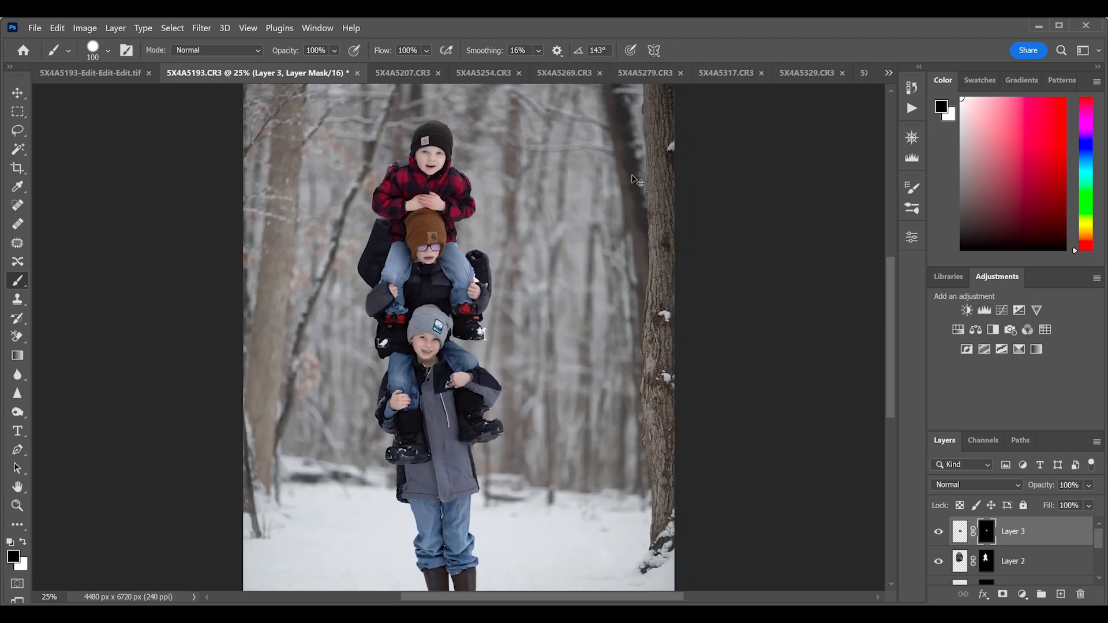
{"action": "key", "text": "ctrl+plus"}
{"action": "key", "text": "ctrl+plus"}
{"action": "scroll", "coordinate": [631, 176], "scroll_direction": "up", "scroll_amount": 3}
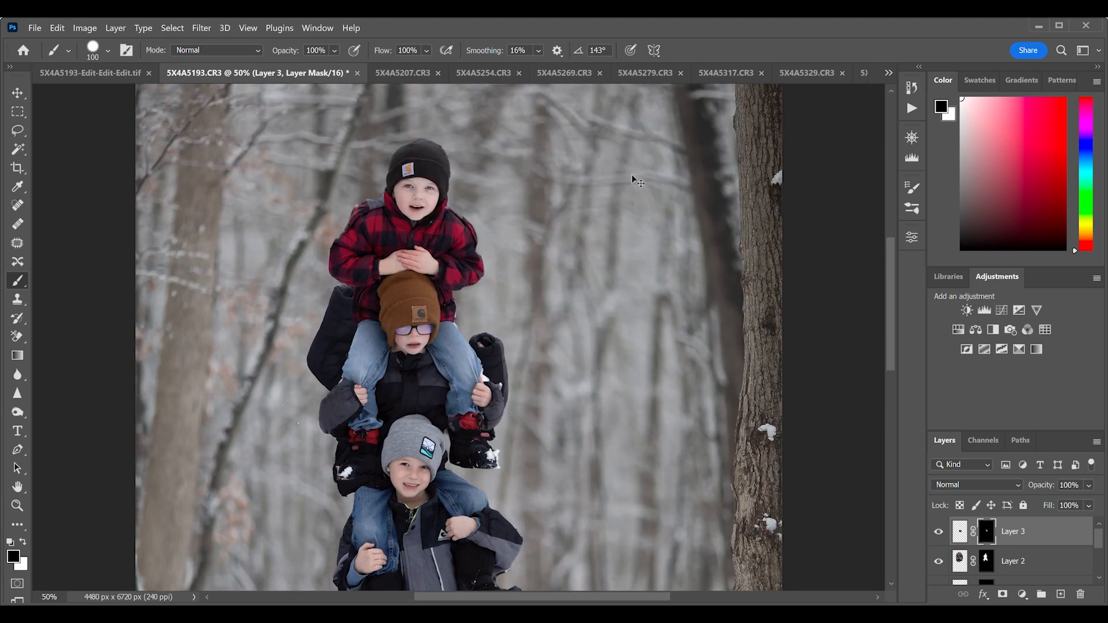
{"action": "key", "text": "ctrl+minus"}
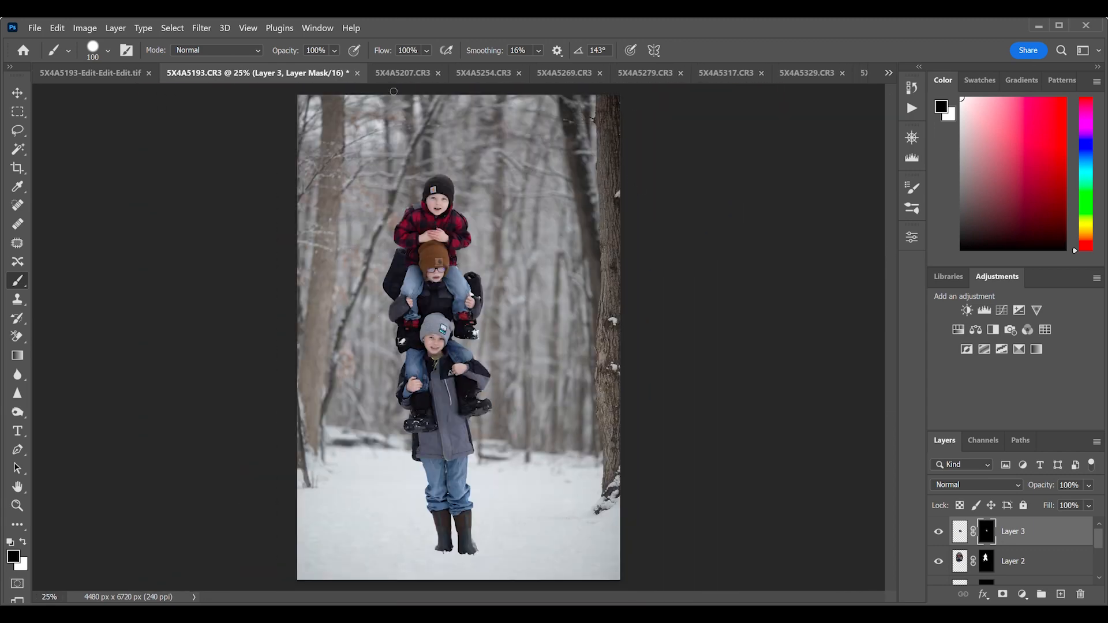
In source photo 5X4A5329.CR3, lasso loosely around the toddler in navy and the black-beanie boy's head and shoulders with a 5 px feather
{"action": "left_click", "coordinate": [576, 71]}
{"action": "left_click", "coordinate": [675, 77]}
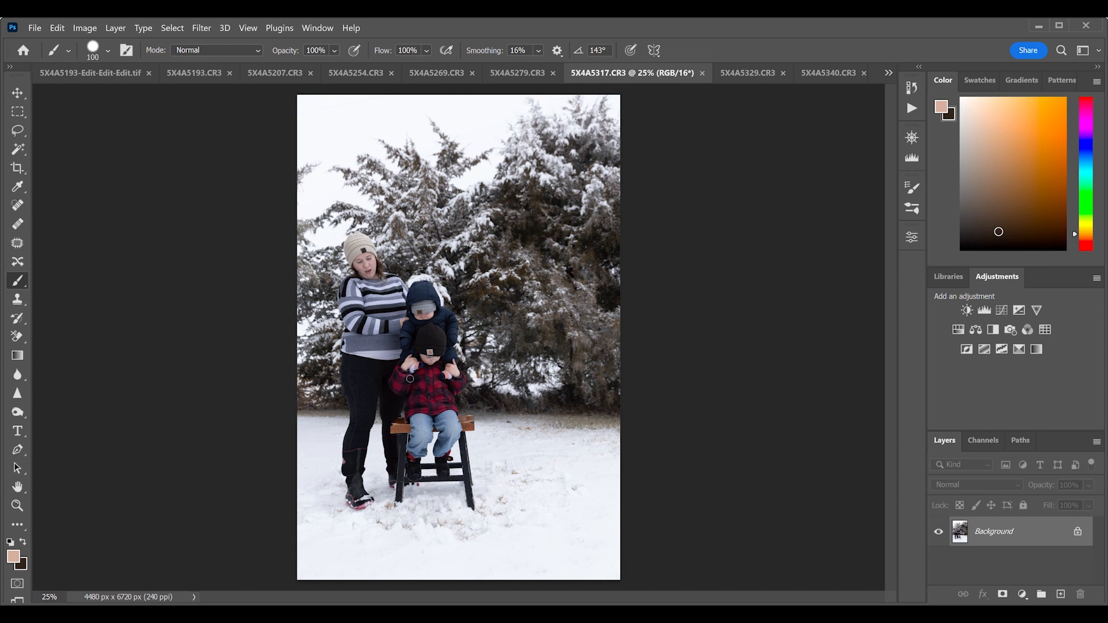
{"action": "left_click", "coordinate": [738, 73]}
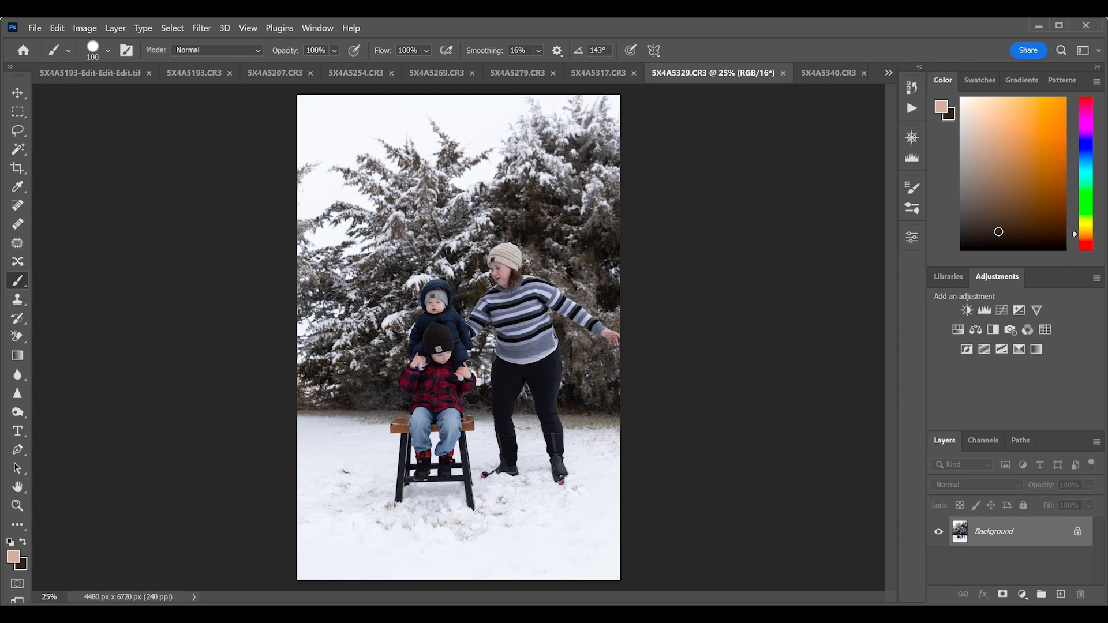
{"action": "left_click", "coordinate": [588, 80]}
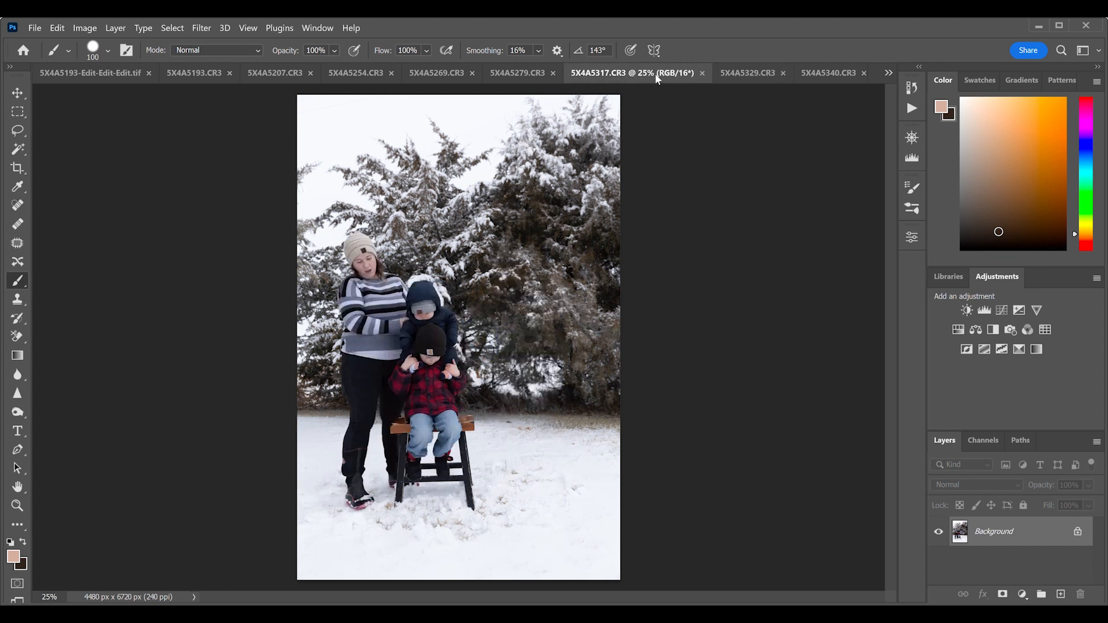
{"action": "left_click", "coordinate": [741, 73]}
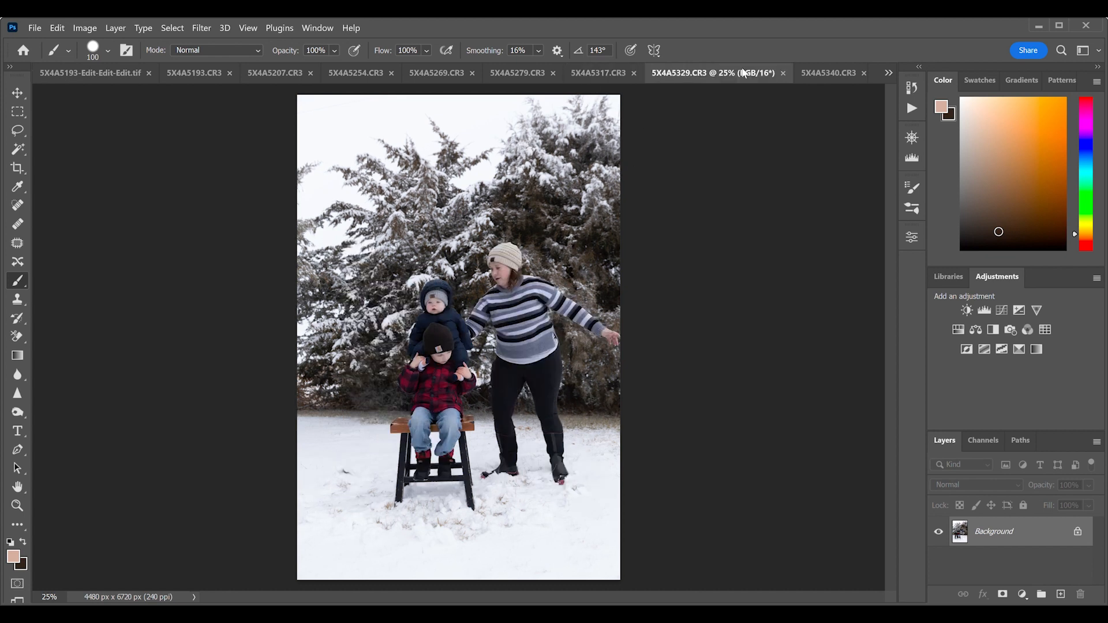
{"action": "left_click", "coordinate": [8, 133]}
{"action": "mouse_move", "coordinate": [434, 385]}
{"action": "left_mouse_down"}
{"action": "mouse_move", "coordinate": [373, 382]}
{"action": "mouse_move", "coordinate": [398, 259]}
{"action": "mouse_move", "coordinate": [423, 255]}
{"action": "mouse_move", "coordinate": [489, 308]}
{"action": "mouse_move", "coordinate": [488, 388]}
{"action": "left_mouse_up"}
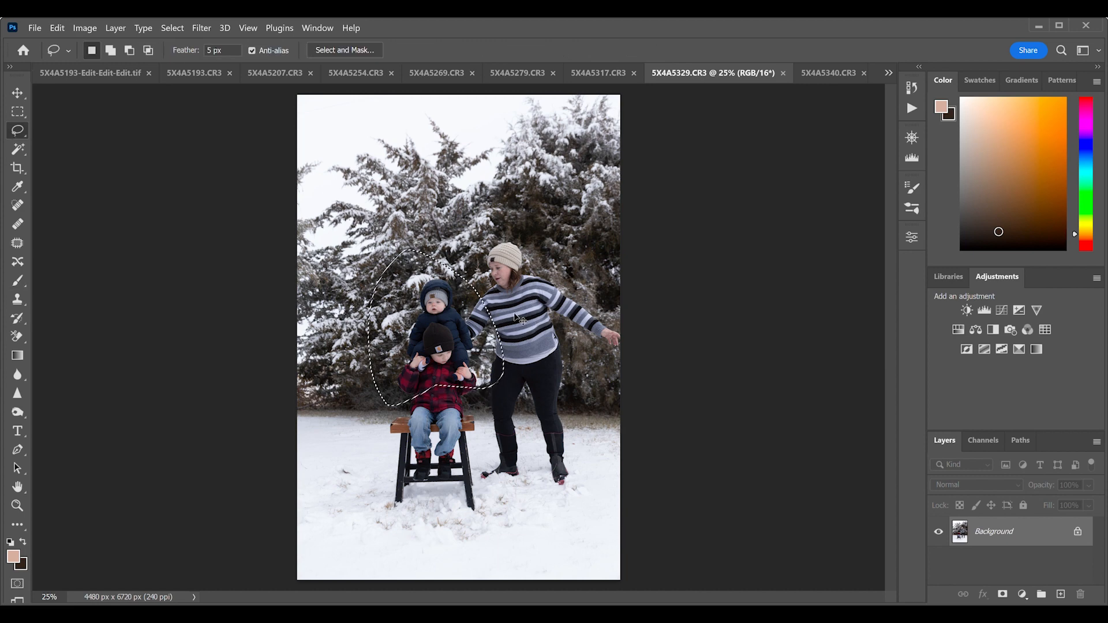
Paste the lassoed toddler and boy into the 5X4A5193.CR3 composite and mask out their background using Select Subject
{"action": "left_click", "coordinate": [194, 72]}
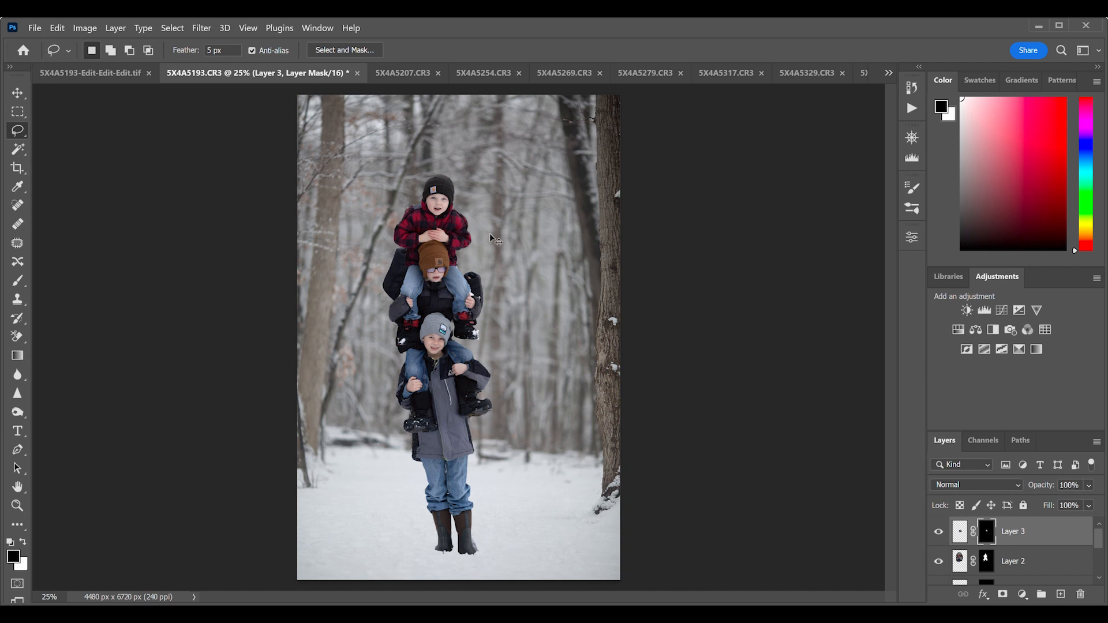
{"action": "key", "text": "ctrl+v"}
{"action": "left_click", "coordinate": [17, 150]}
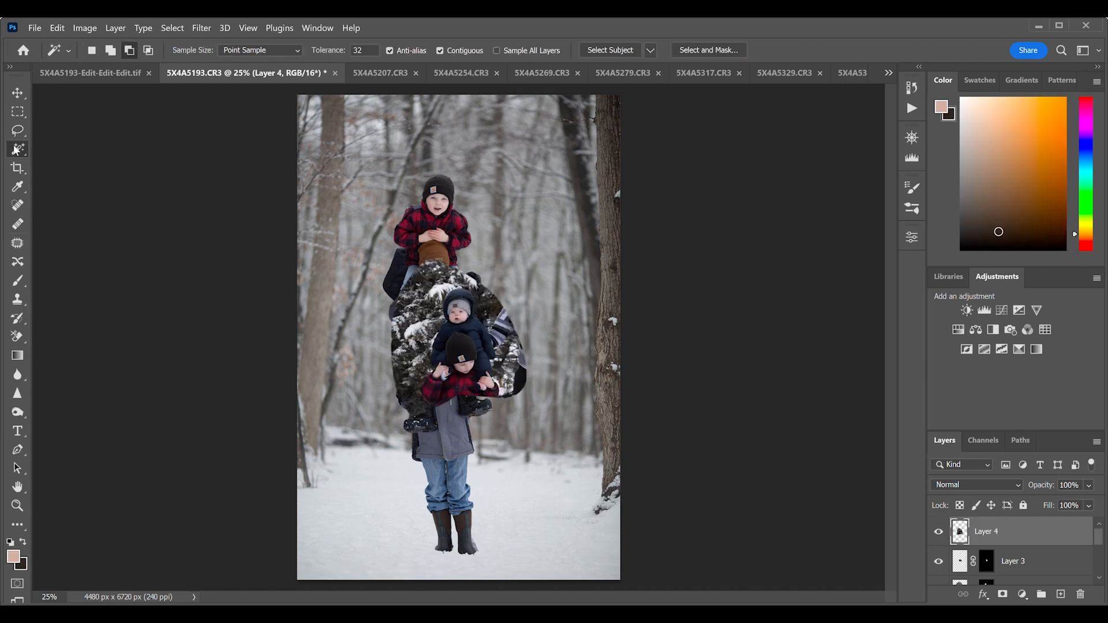
{"action": "left_click", "coordinate": [613, 53]}
{"action": "left_click", "coordinate": [1002, 594]}
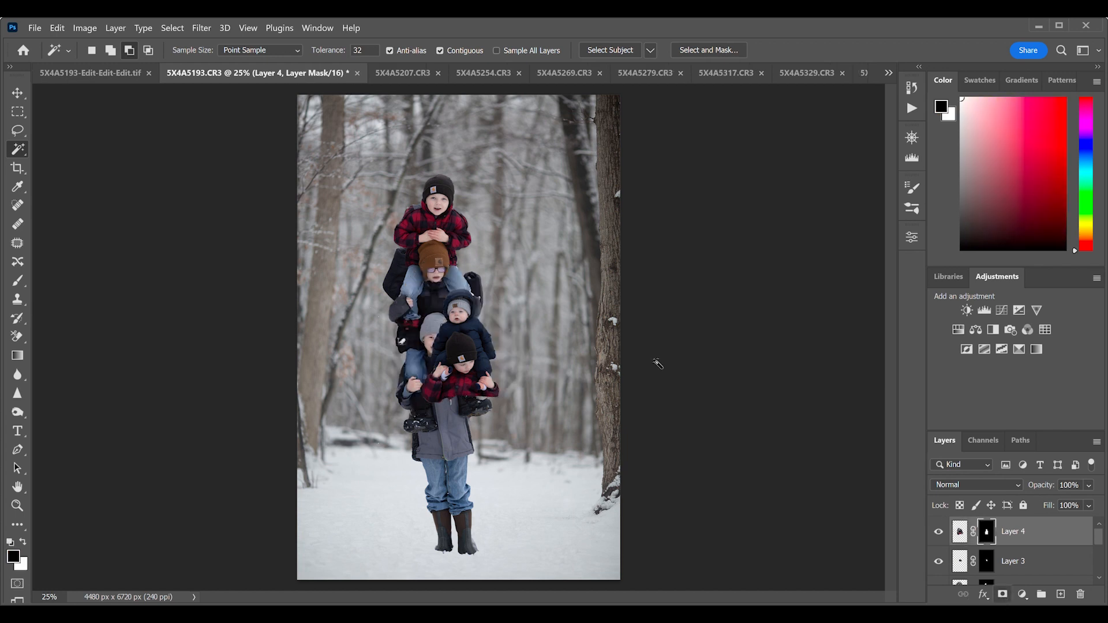
Move Layer 4 up so the toddler sits above the topmost boy in red plaid
{"action": "key", "text": "ctrl+plus"}
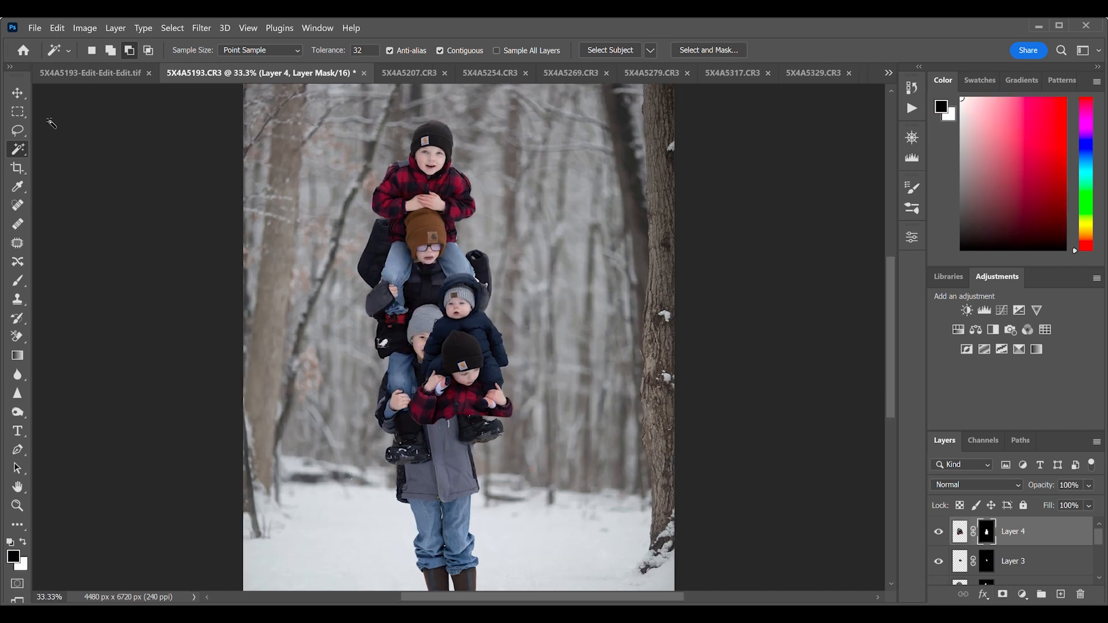
{"action": "left_click", "coordinate": [18, 93]}
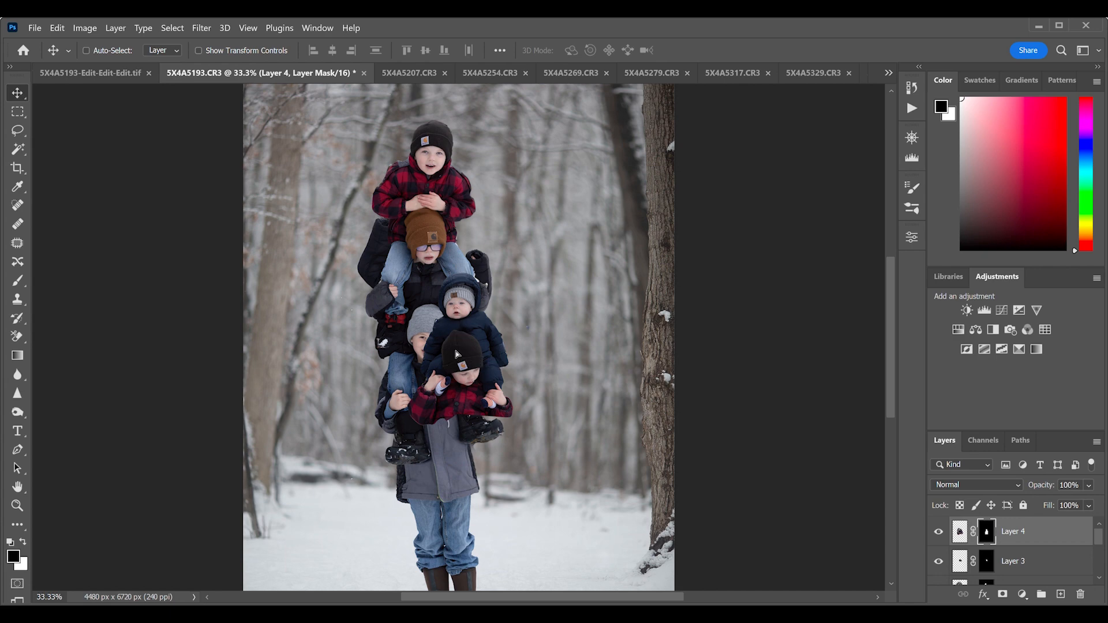
{"action": "left_click_drag", "start_coordinate": [456, 354], "coordinate": [406, 292]}
{"action": "scroll", "coordinate": [406, 292], "scroll_direction": "up", "scroll_amount": 2}
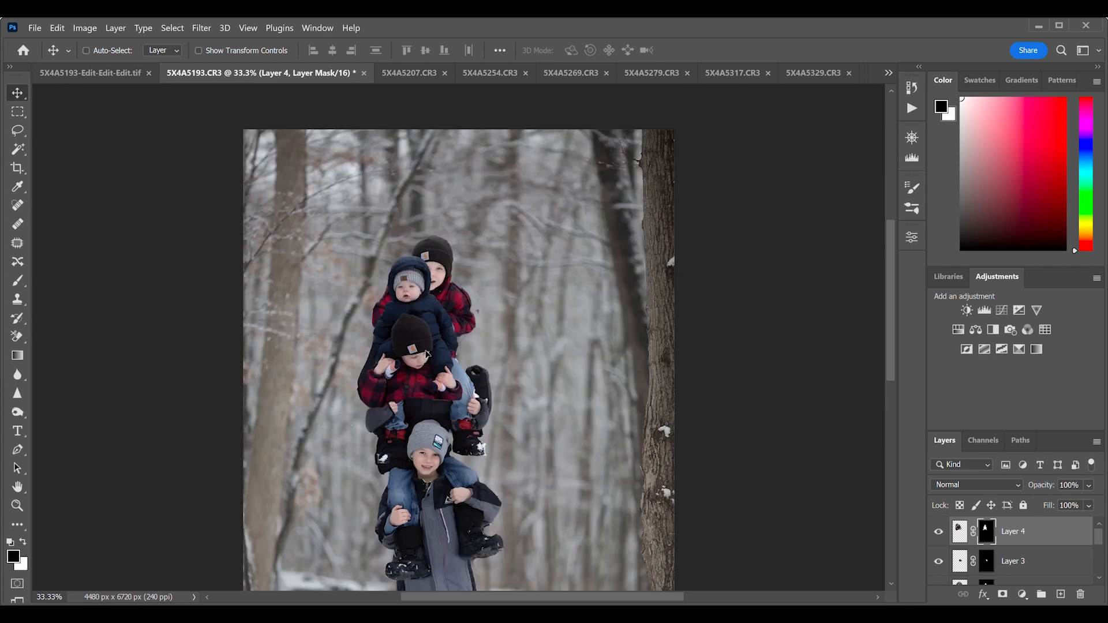
{"action": "left_click_drag", "start_coordinate": [427, 355], "coordinate": [437, 271]}
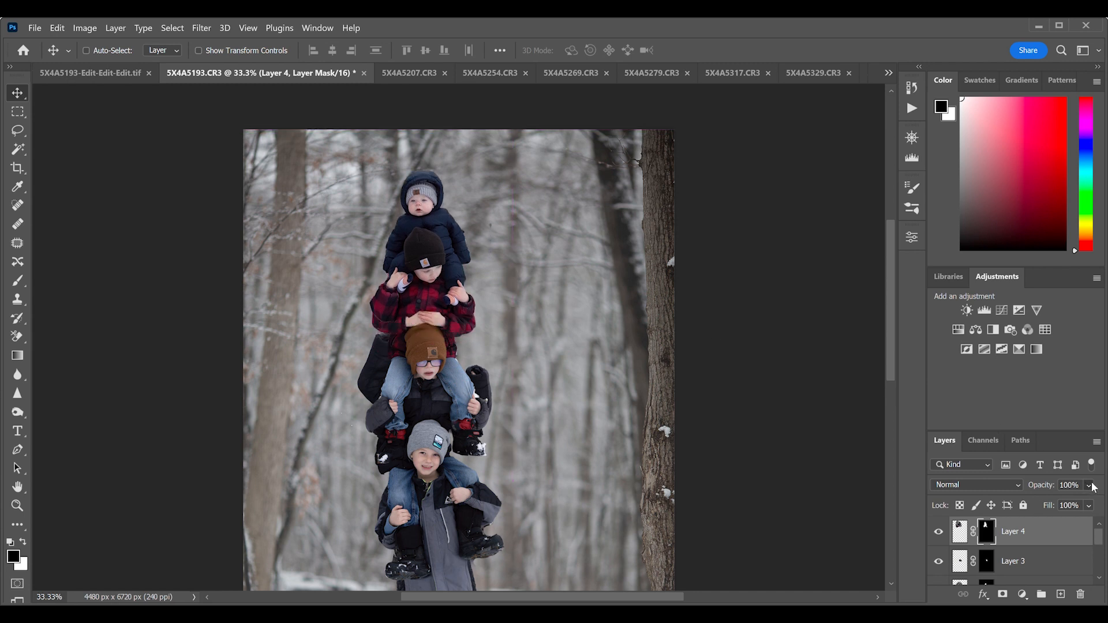
Lower Layer 4's opacity to 48%, align its beanie and shoulders with the boy underneath, and restore the opacity to 100%
{"action": "key", "text": "4"}
{"action": "key", "text": "8"}
{"action": "key", "text": "ctrl+plus"}
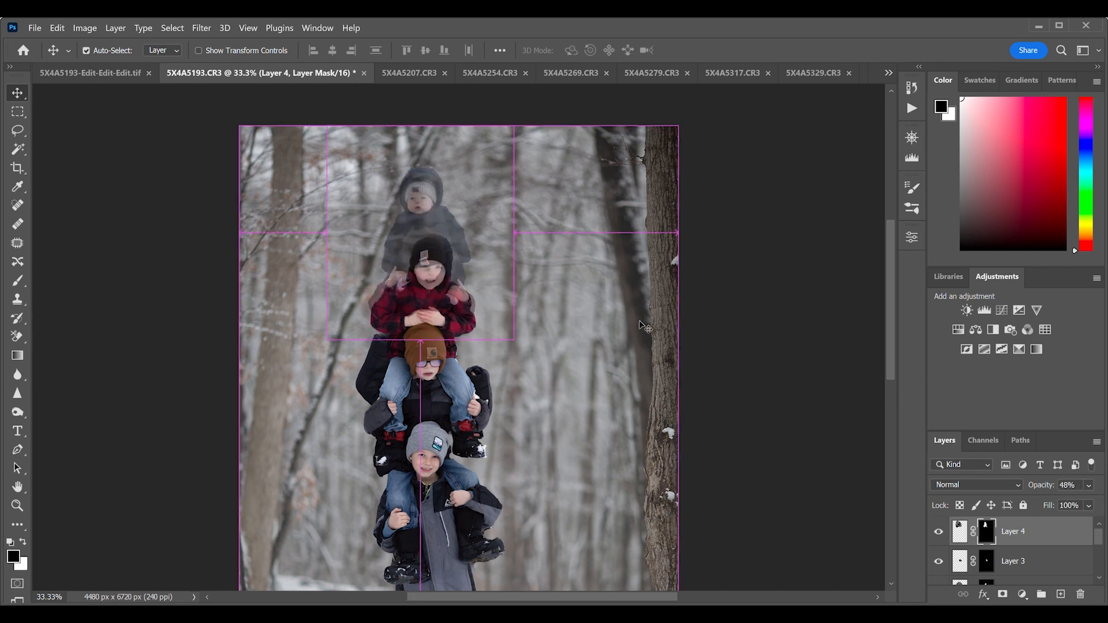
{"action": "left_click_drag", "start_coordinate": [420, 235], "coordinate": [412, 227]}
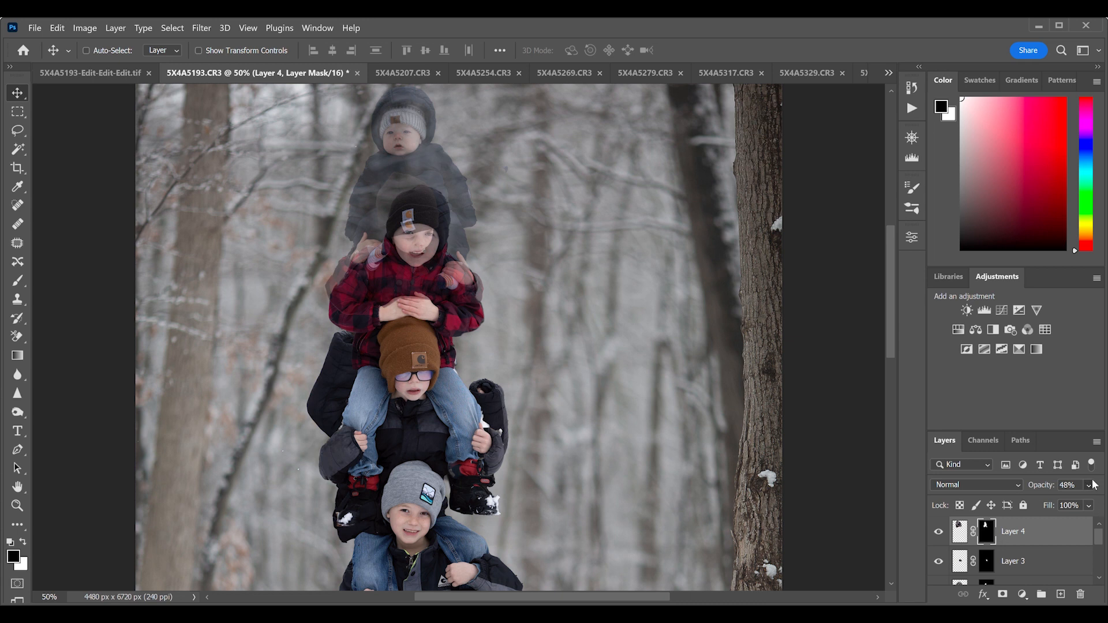
{"action": "key", "text": "0"}
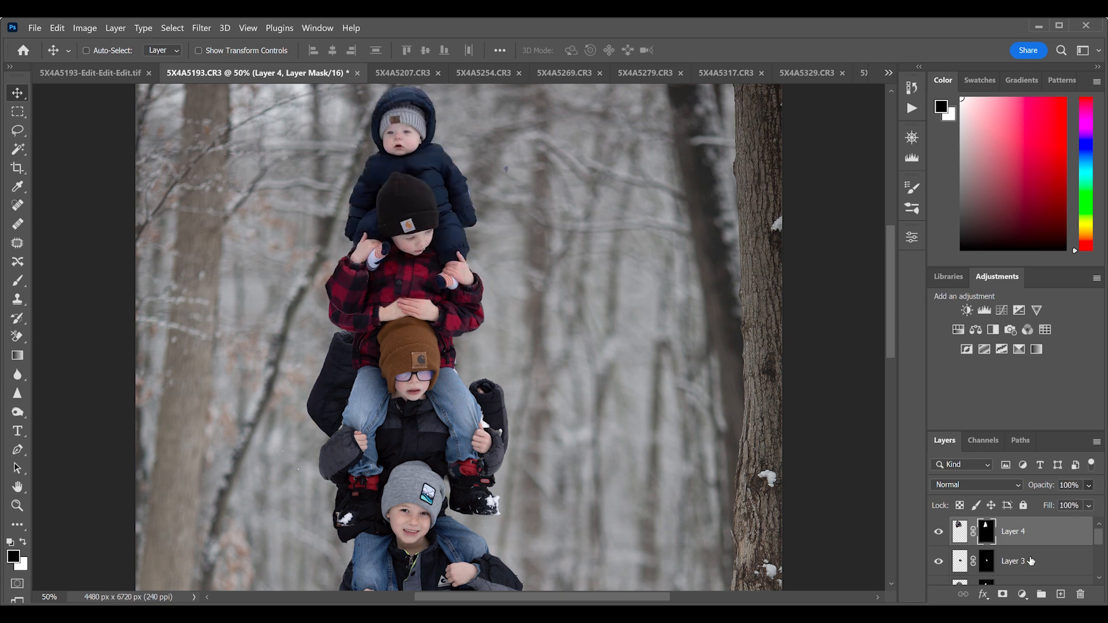
Hide the boy's downturned face and beanie on Layer 4's mask with a hard 175 px black brush, and shift the layer slightly down
{"action": "left_click", "coordinate": [1003, 595]}
{"action": "key", "text": "ctrl+z"}
{"action": "key", "text": "b"}
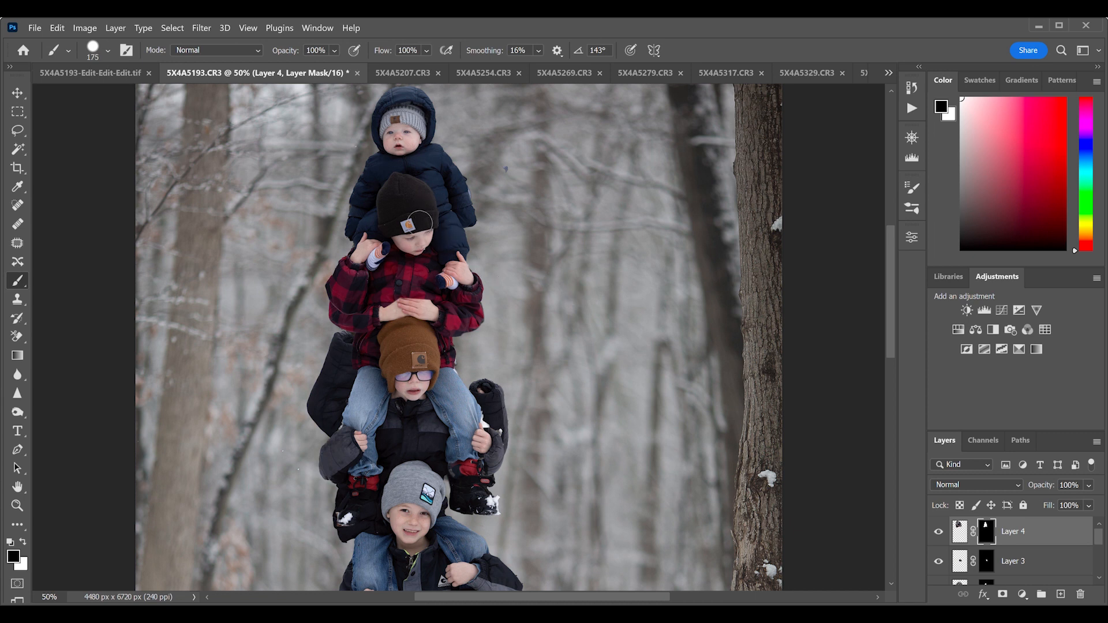
{"action": "mouse_move", "coordinate": [420, 222]}
{"action": "left_mouse_down"}
{"action": "mouse_move", "coordinate": [407, 246]}
{"action": "mouse_move", "coordinate": [437, 243]}
{"action": "mouse_move", "coordinate": [436, 253]}
{"action": "mouse_move", "coordinate": [436, 221]}
{"action": "mouse_move", "coordinate": [435, 265]}
{"action": "mouse_move", "coordinate": [416, 268]}
{"action": "mouse_move", "coordinate": [424, 280]}
{"action": "mouse_move", "coordinate": [434, 270]}
{"action": "mouse_move", "coordinate": [415, 266]}
{"action": "mouse_move", "coordinate": [439, 268]}
{"action": "mouse_move", "coordinate": [446, 243]}
{"action": "mouse_move", "coordinate": [432, 219]}
{"action": "mouse_move", "coordinate": [449, 249]}
{"action": "mouse_move", "coordinate": [443, 216]}
{"action": "mouse_move", "coordinate": [445, 258]}
{"action": "mouse_move", "coordinate": [450, 221]}
{"action": "mouse_move", "coordinate": [438, 203]}
{"action": "mouse_move", "coordinate": [442, 247]}
{"action": "left_mouse_up"}
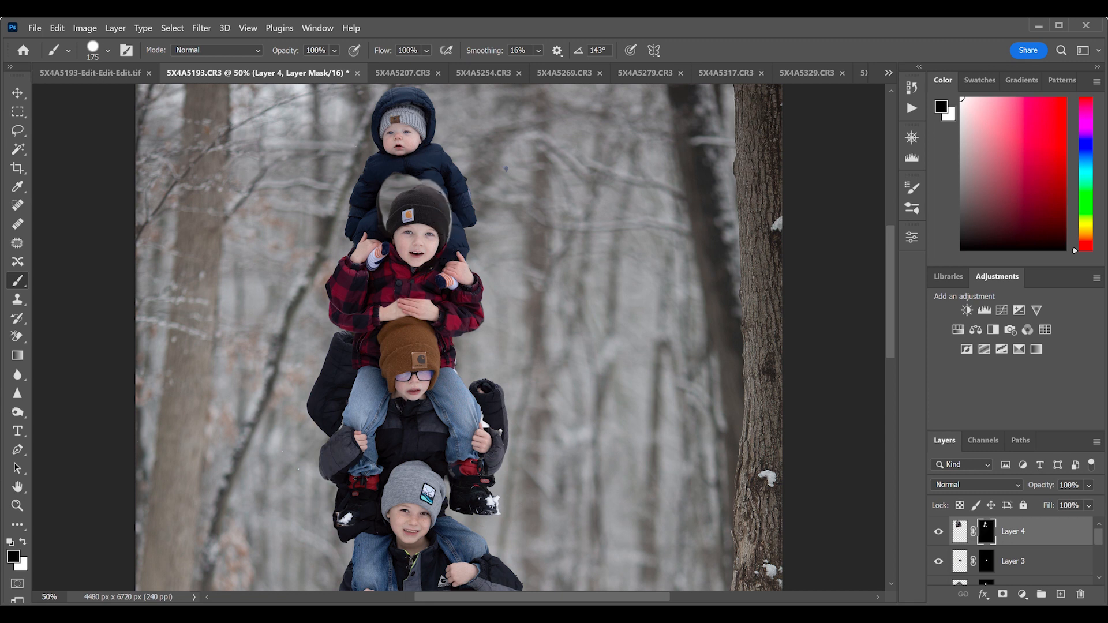
{"action": "left_click", "coordinate": [17, 93]}
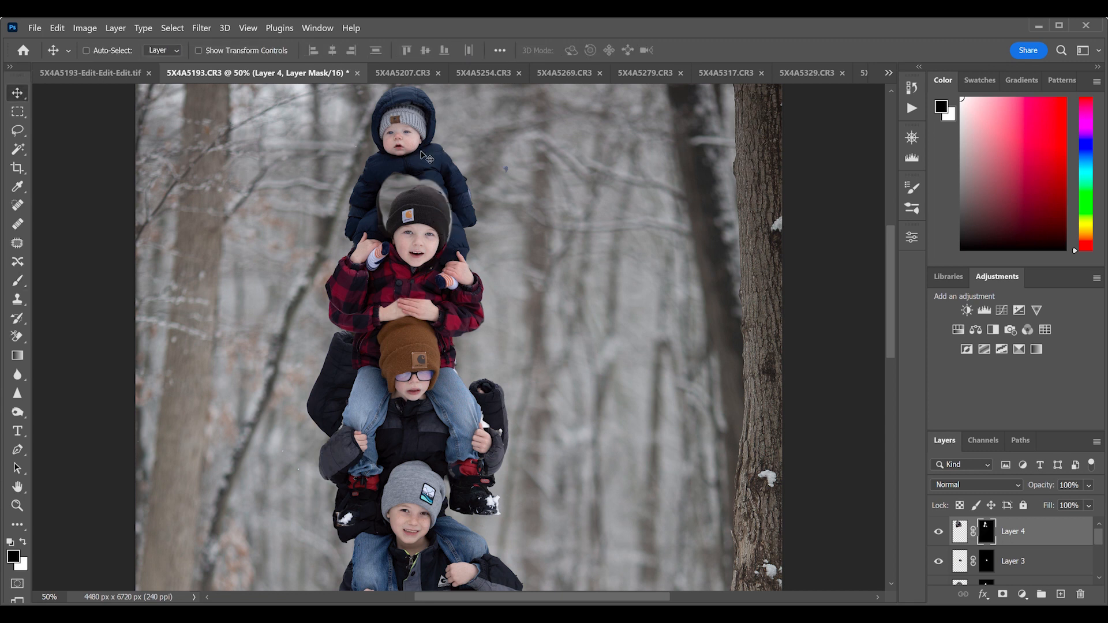
{"action": "left_click_drag", "start_coordinate": [427, 158], "coordinate": [424, 165]}
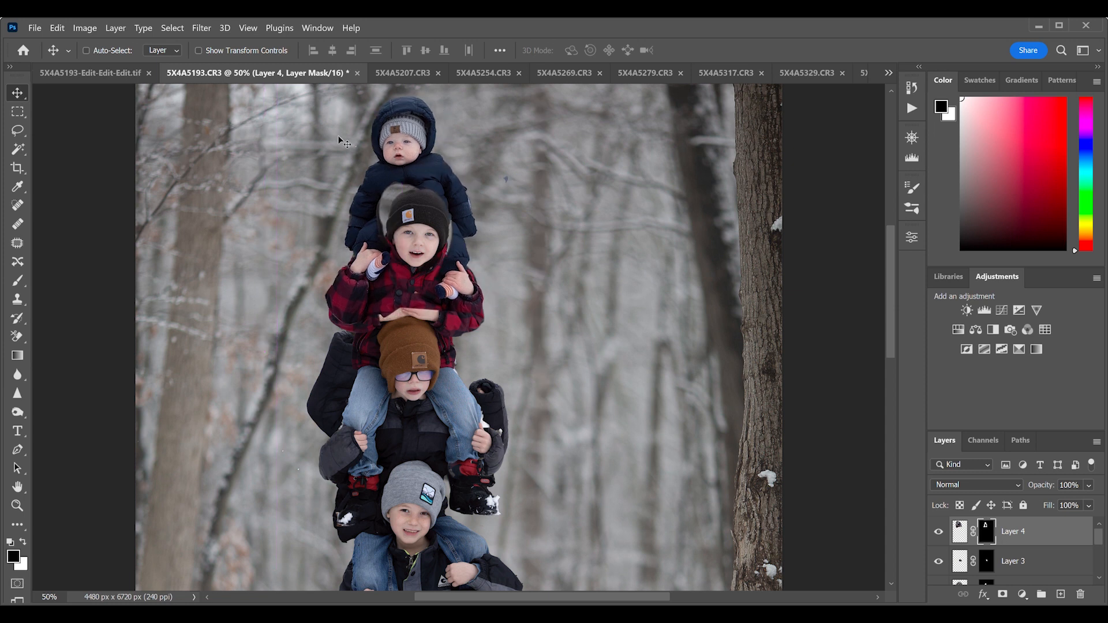
Paint white on Layer 4's mask with a hard 100 px brush to fill the gap between the beanie and the toddler's coat
{"action": "key", "text": "b"}
{"action": "key", "text": "bracketleft"}
{"action": "key", "text": "bracketleft"}
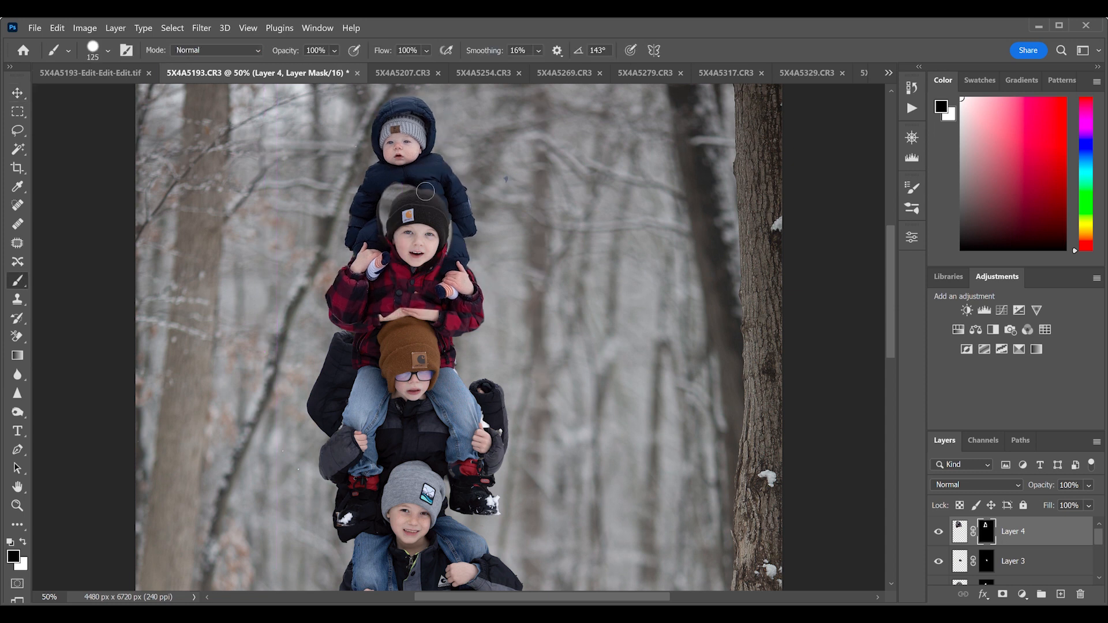
{"action": "key", "text": "bracketright"}
{"action": "key", "text": "x"}
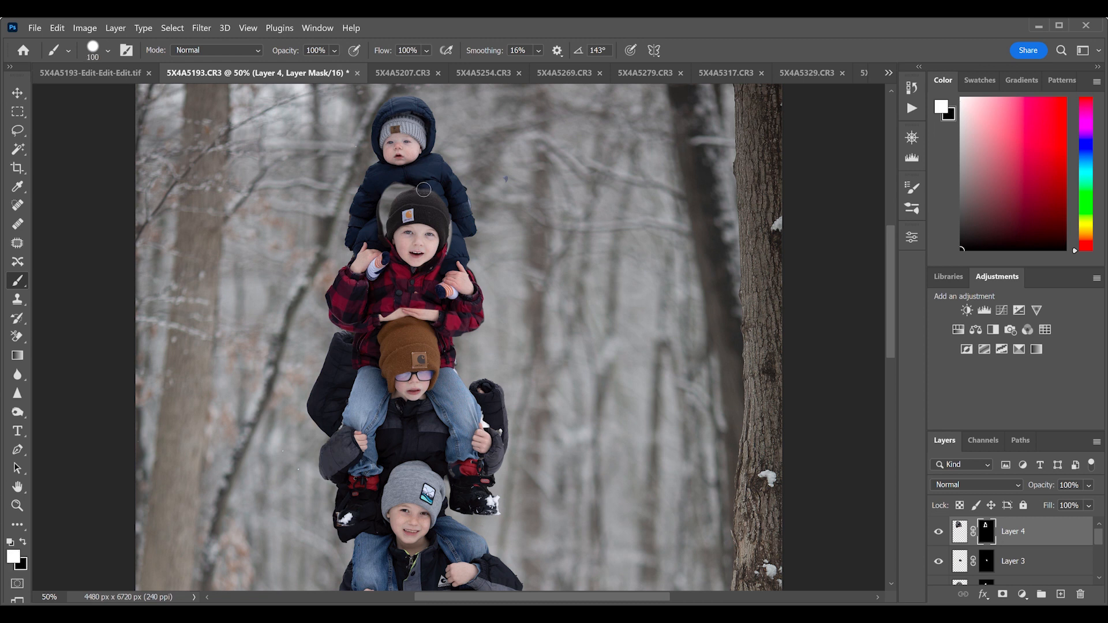
{"action": "left_click_drag", "start_coordinate": [401, 188], "coordinate": [384, 228]}
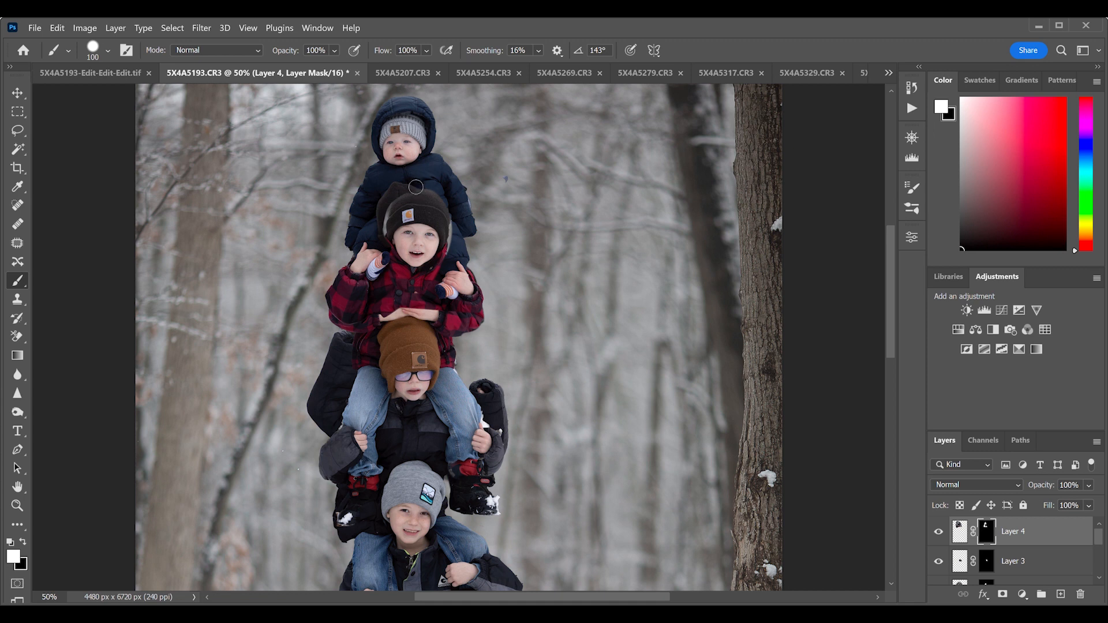
Nudge Layer 4 slightly right so its beanie lines up with the hat of the boy beneath
{"action": "left_click", "coordinate": [17, 94]}
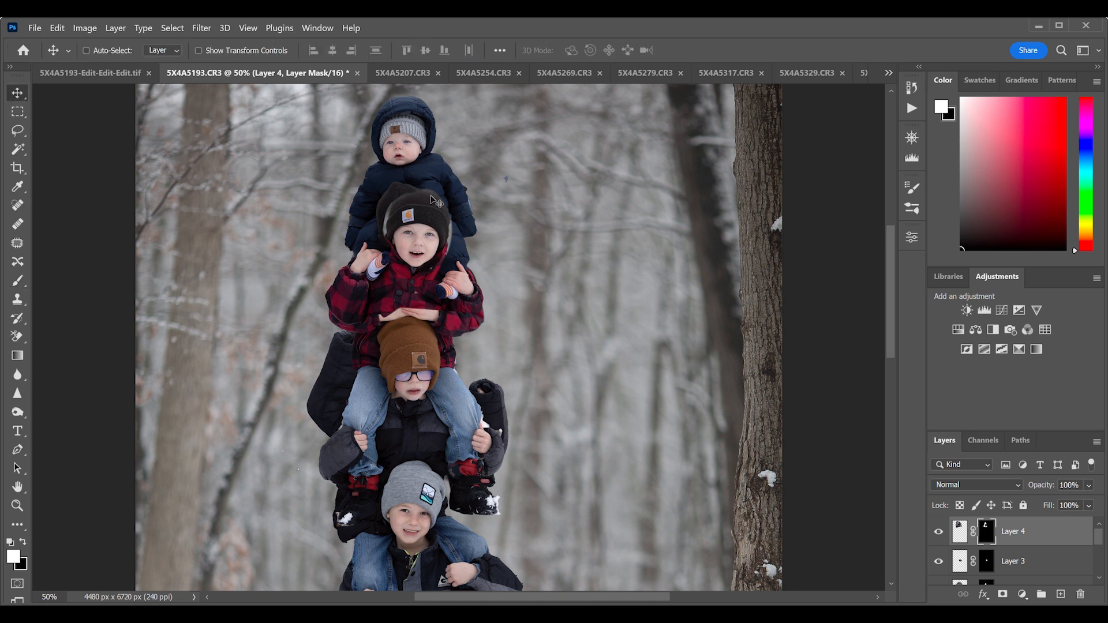
{"action": "left_click_drag", "start_coordinate": [408, 182], "coordinate": [414, 182]}
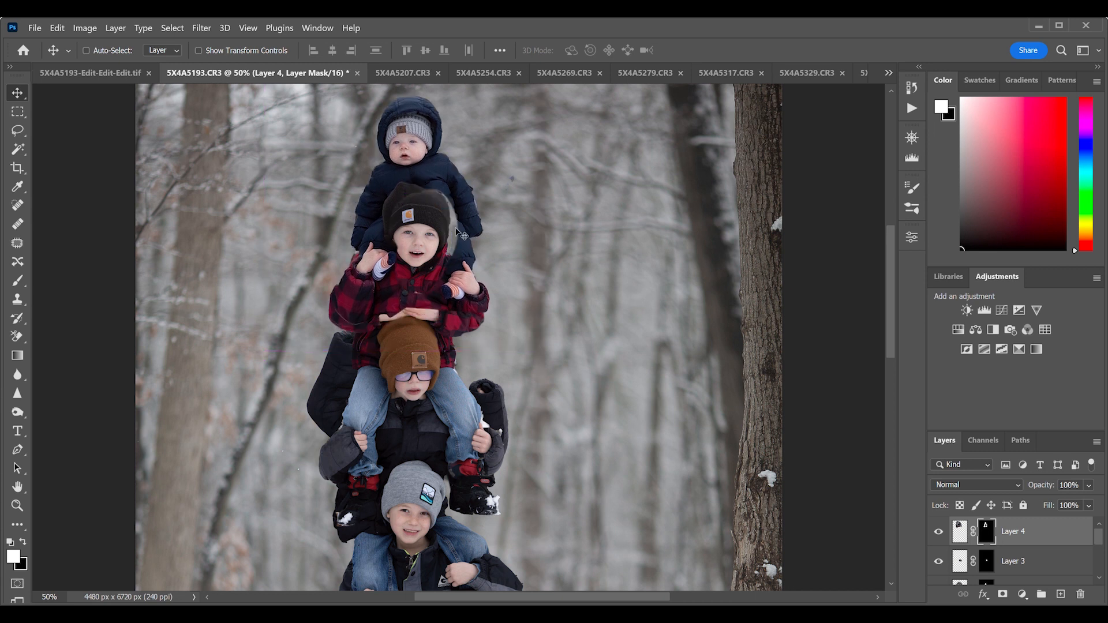
{"action": "key", "text": "b"}
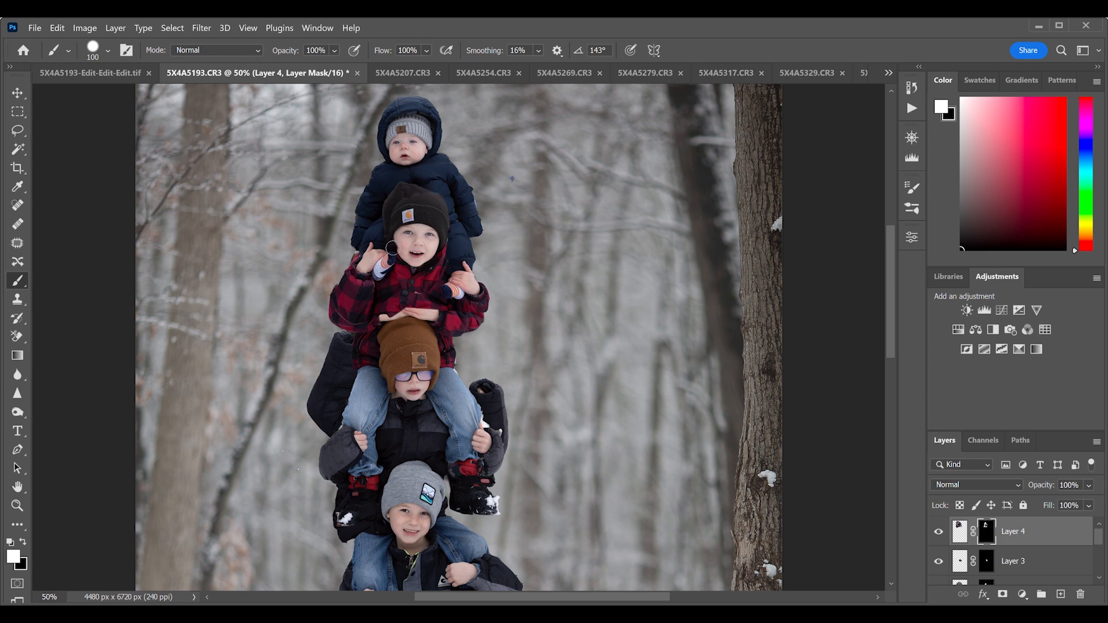
Compare the toddler's pose in source photos 5X4A5329, 5X4A5340 and 5X4A5317, and return to the 5X4A5193 composite
{"action": "left_click", "coordinate": [816, 72]}
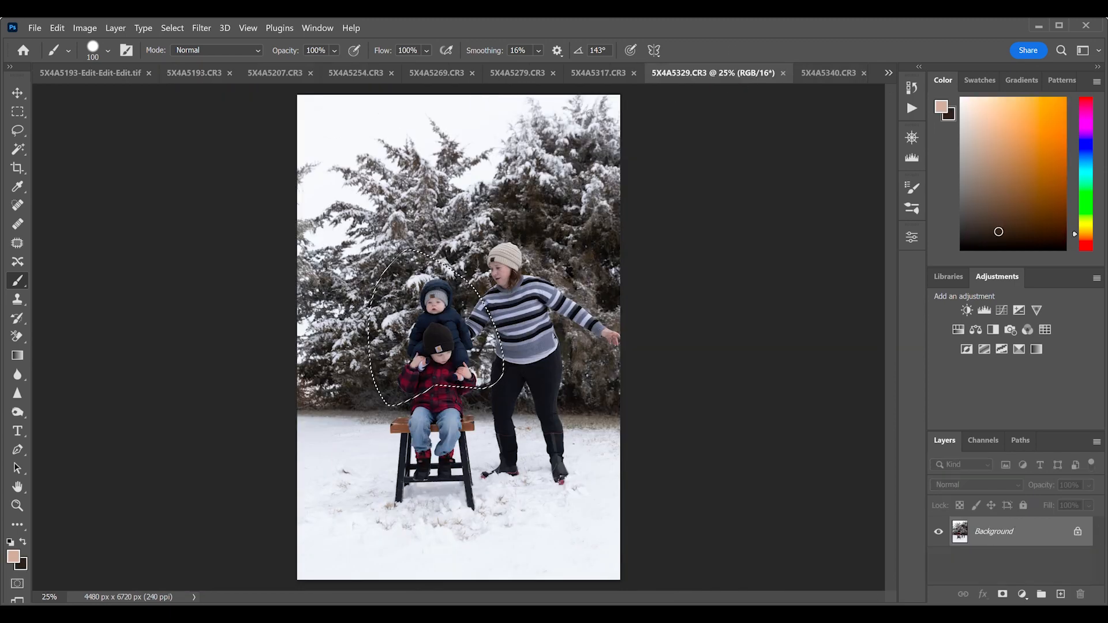
{"action": "left_click", "coordinate": [828, 72]}
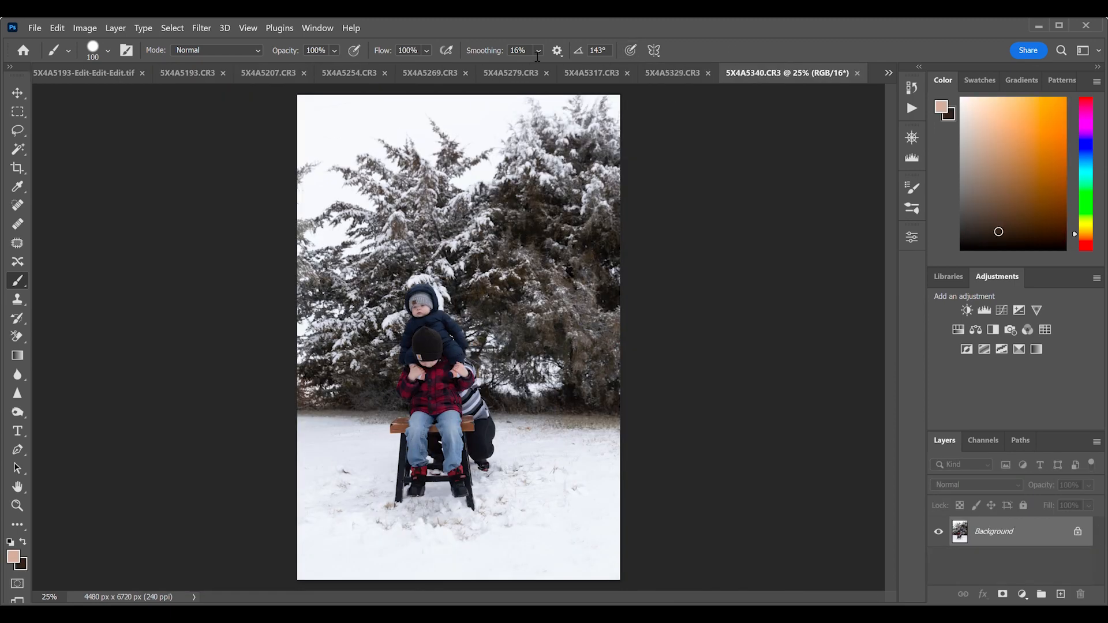
{"action": "left_click", "coordinate": [672, 72]}
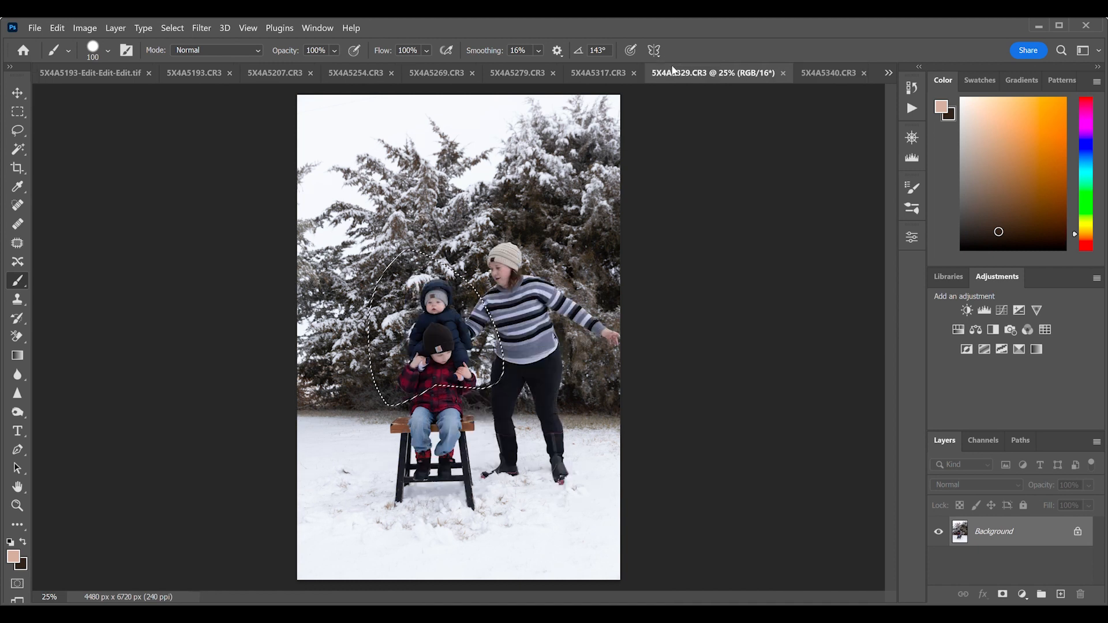
{"action": "left_click", "coordinate": [599, 73]}
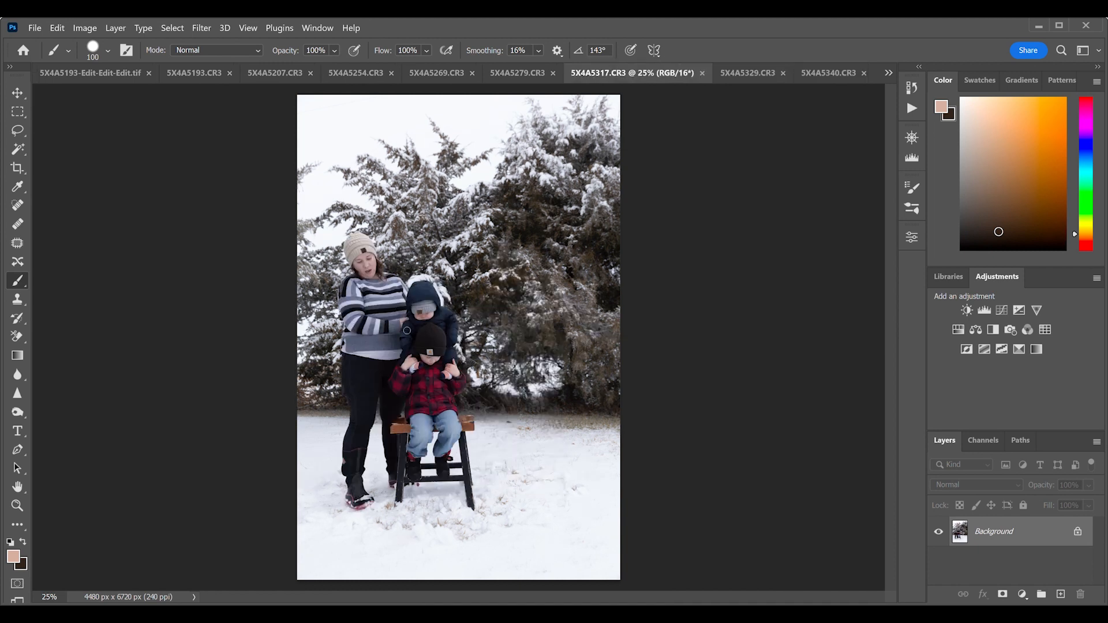
{"action": "left_click", "coordinate": [196, 73]}
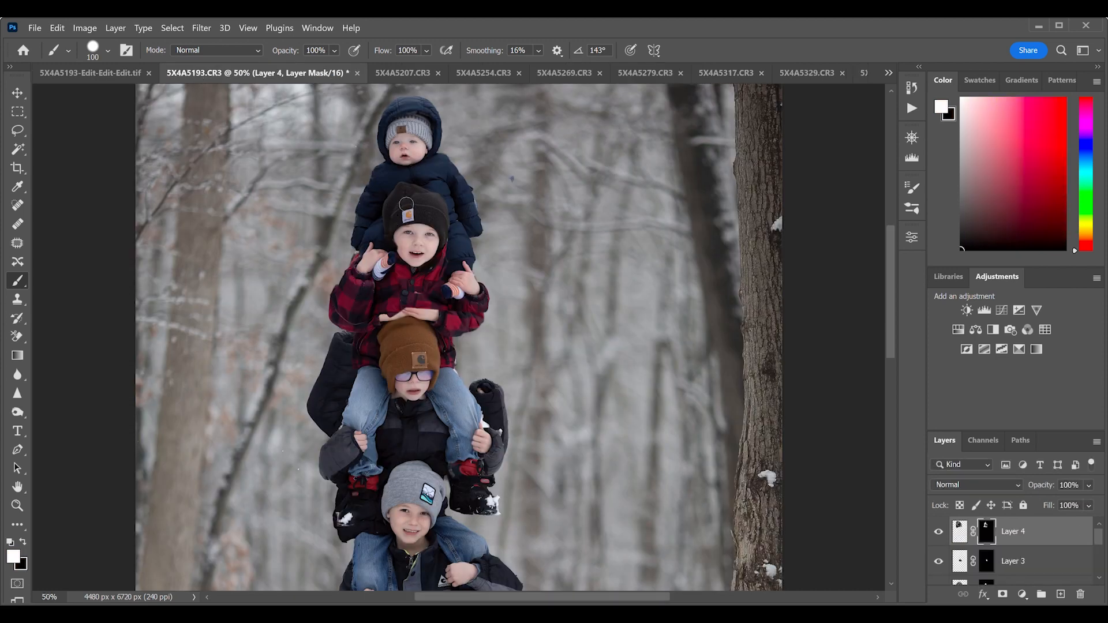
Nudge Layer 4 very slightly to fine-tune how the toddler sits on the plaid boy's shoulders
{"action": "key", "text": "ctrl+plus"}
{"action": "scroll", "coordinate": [418, 197], "scroll_direction": "up", "scroll_amount": 4}
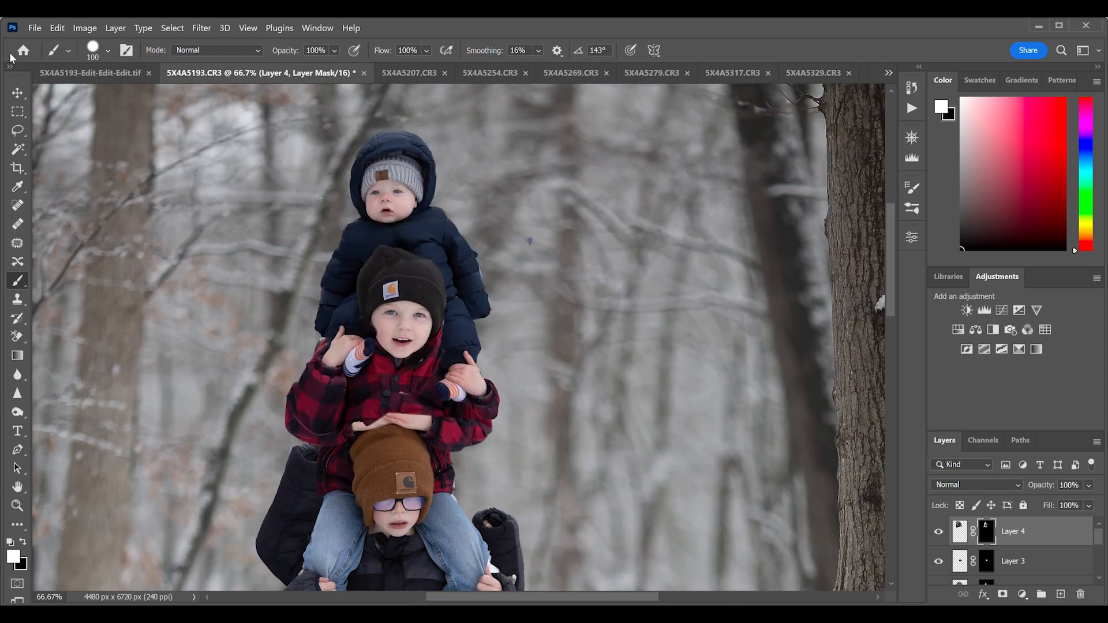
{"action": "left_click", "coordinate": [17, 92]}
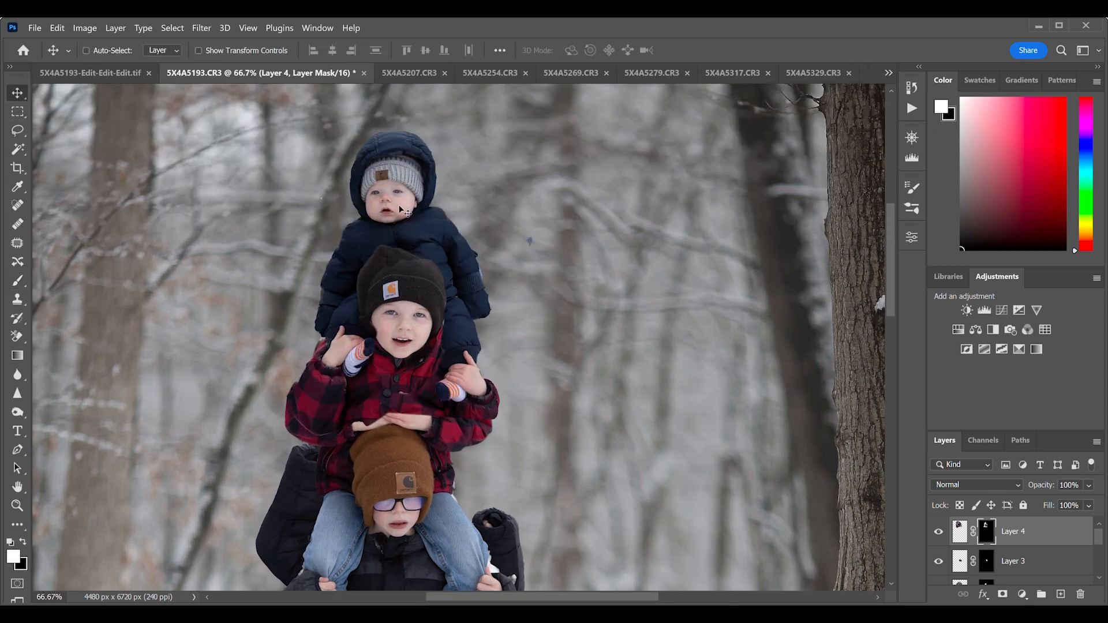
{"action": "left_click_drag", "start_coordinate": [402, 208], "coordinate": [400, 206]}
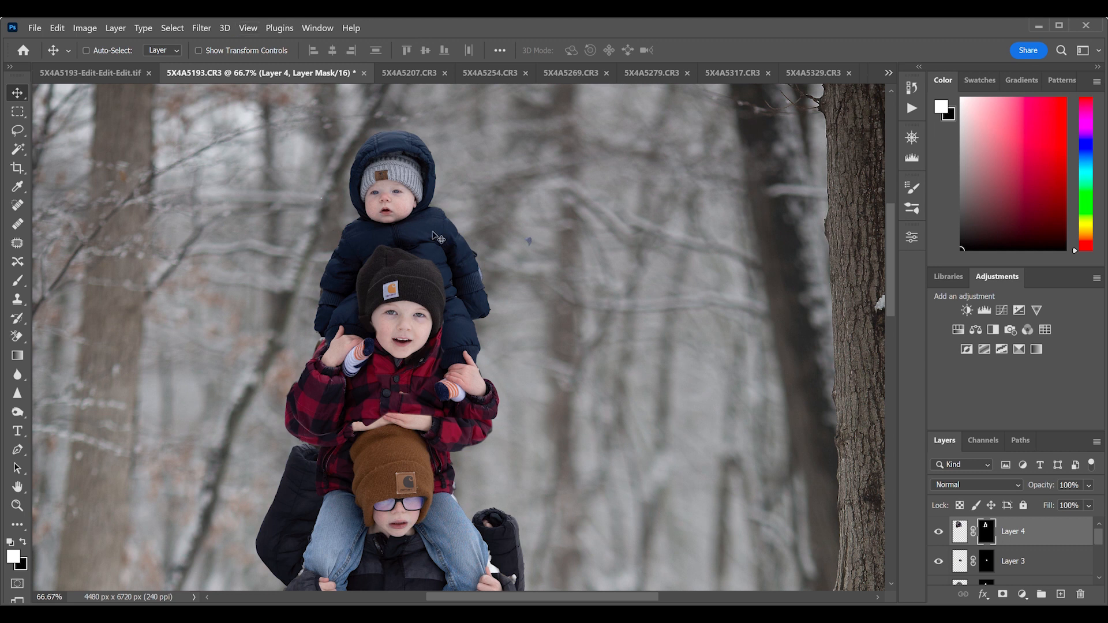
Try to blend the black beanie's upper edge on Layer 4's mask with a soft 100 px black brush at 39% opacity
{"action": "key", "text": "b"}
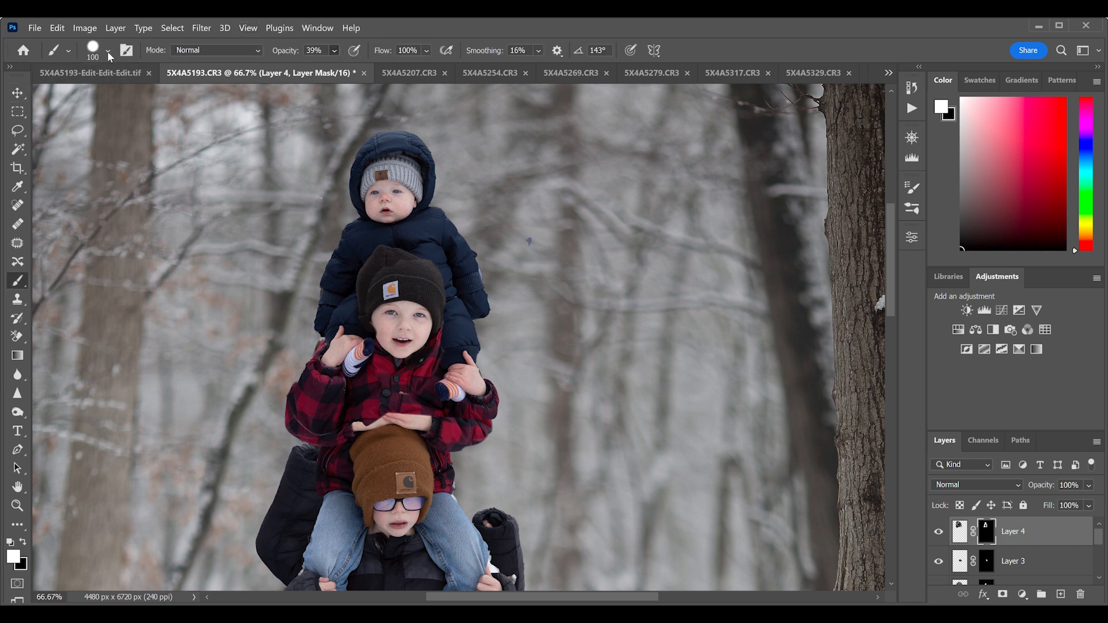
{"action": "key", "text": "shift+bracketleft"}
{"action": "key", "text": "x"}
{"action": "left_click_drag", "start_coordinate": [411, 246], "coordinate": [404, 261]}
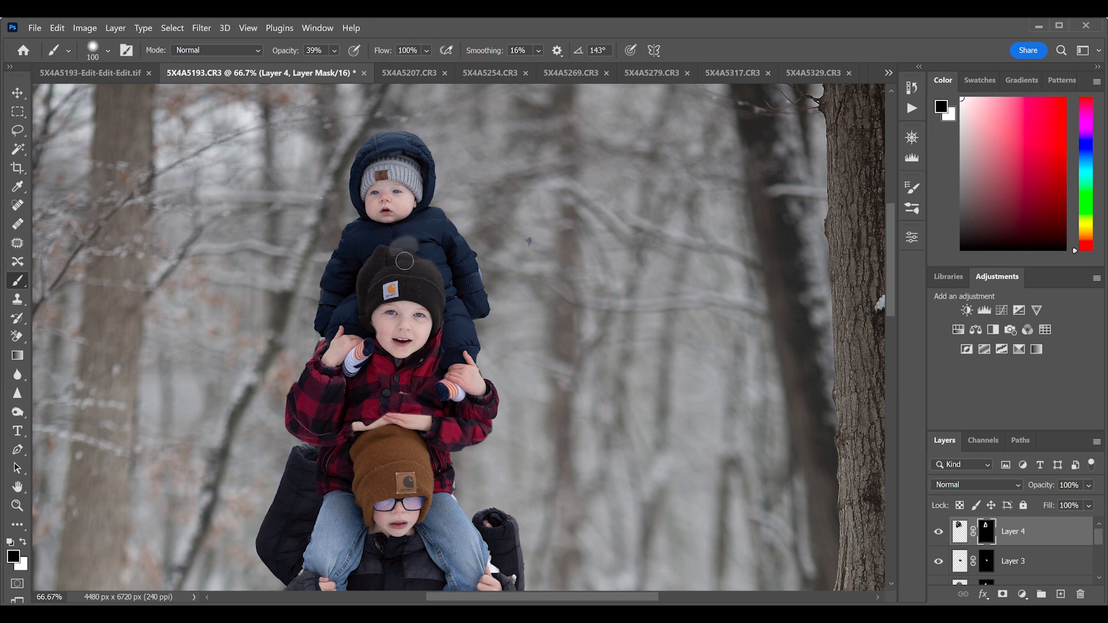
{"action": "key", "text": "ctrl+z"}
{"action": "key", "text": "x"}
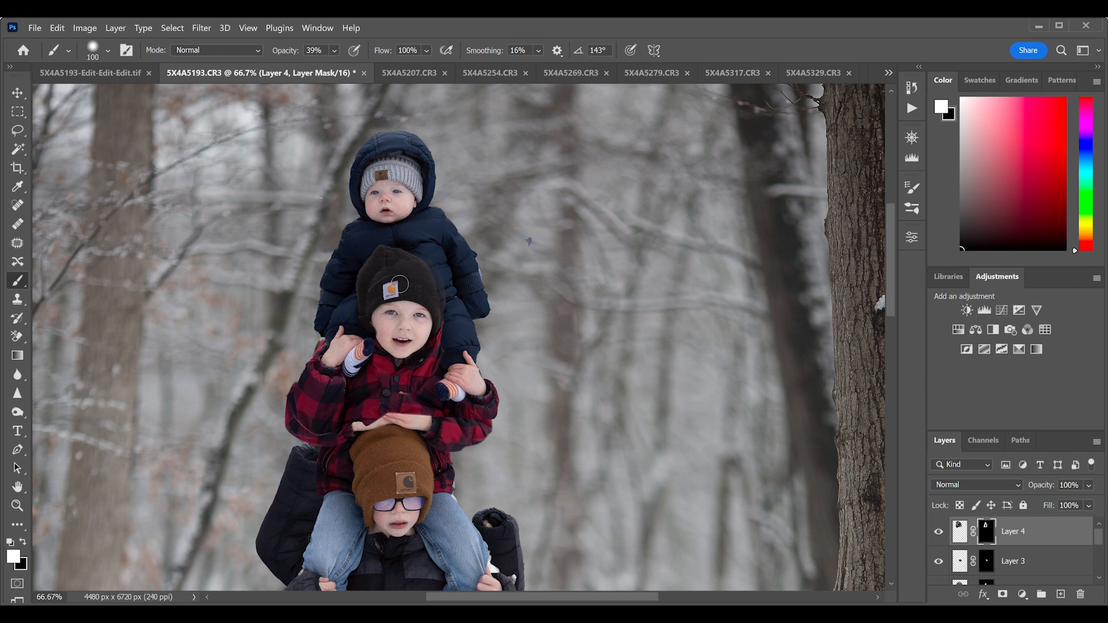
Shift Layer 4 slightly down and to the right so the toddler sits lower behind the boy's beanie
{"action": "left_click", "coordinate": [17, 92]}
{"action": "left_click_drag", "start_coordinate": [417, 209], "coordinate": [417, 211]}
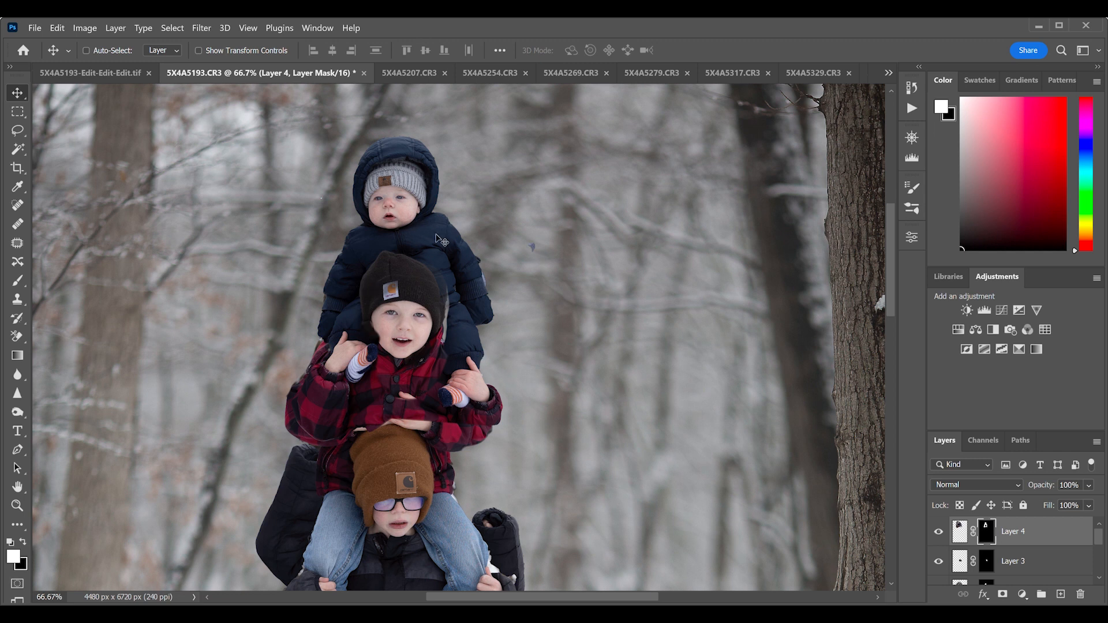
{"action": "scroll", "coordinate": [394, 283], "scroll_direction": "down", "scroll_amount": 2}
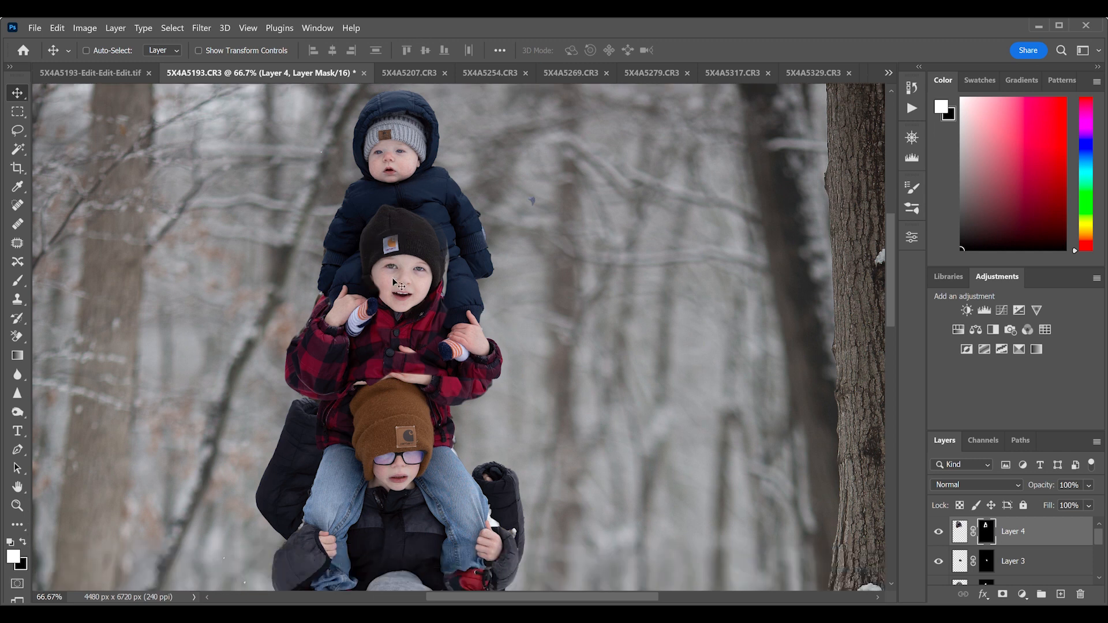
{"action": "scroll", "coordinate": [393, 281], "scroll_direction": "down", "scroll_amount": 1}
{"action": "scroll", "coordinate": [393, 281], "scroll_direction": "up", "scroll_amount": 1}
Compare source photos 5X4A5329, 5X4A5340 and 5X4A5317, and lasso the toddler's arm and plaid boy's hand in 5X4A5317 with 5 px feather
{"action": "left_click", "coordinate": [816, 73]}
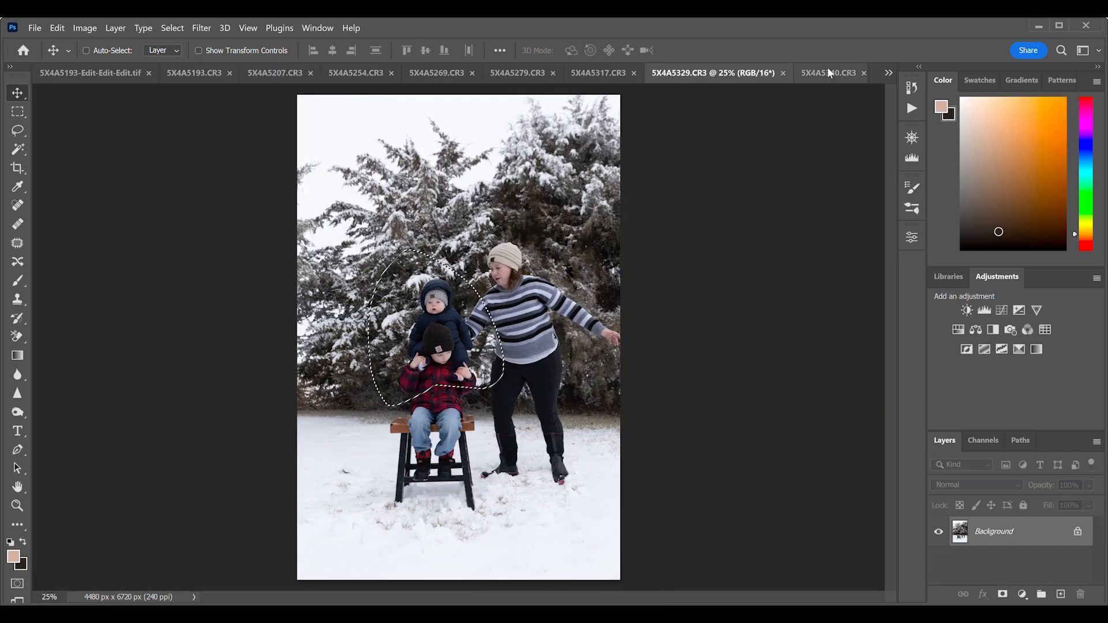
{"action": "left_click", "coordinate": [827, 74]}
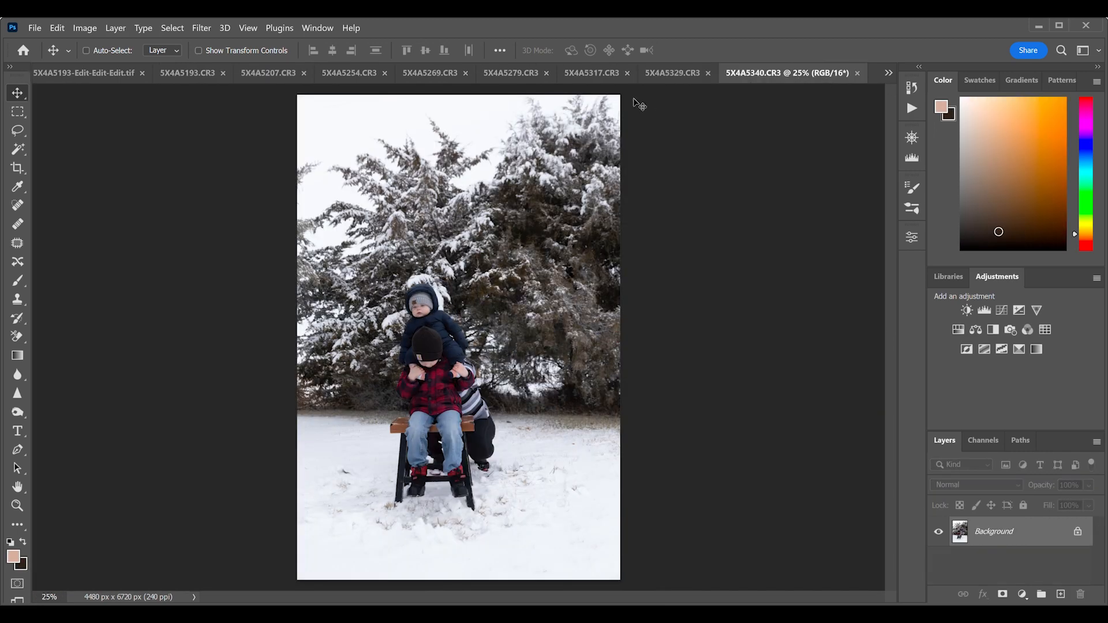
{"action": "left_click", "coordinate": [591, 79]}
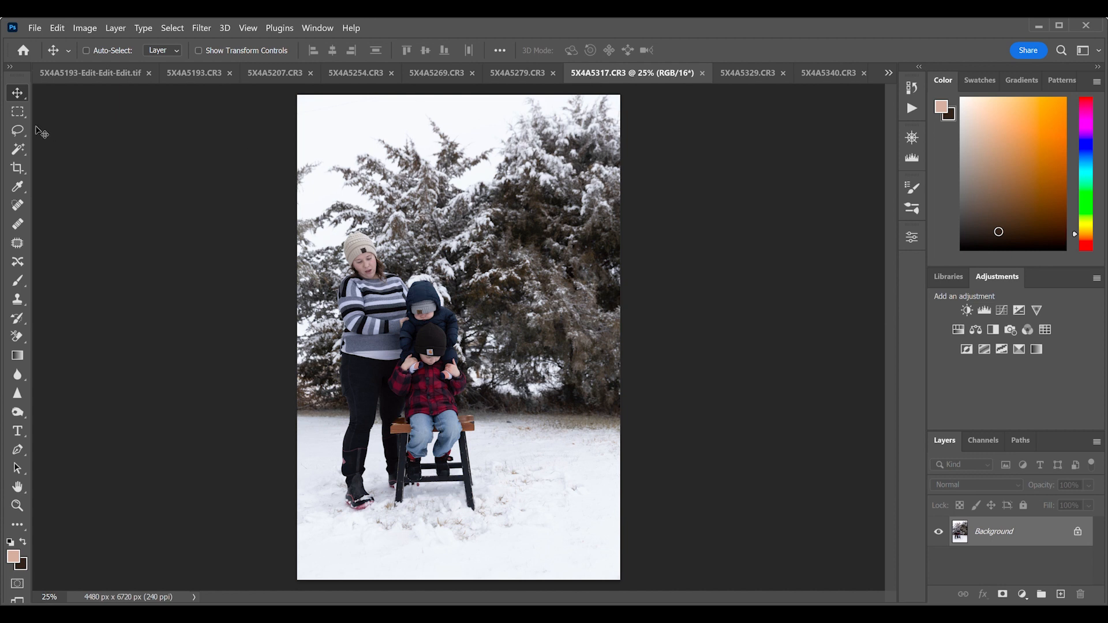
{"action": "left_click", "coordinate": [18, 131]}
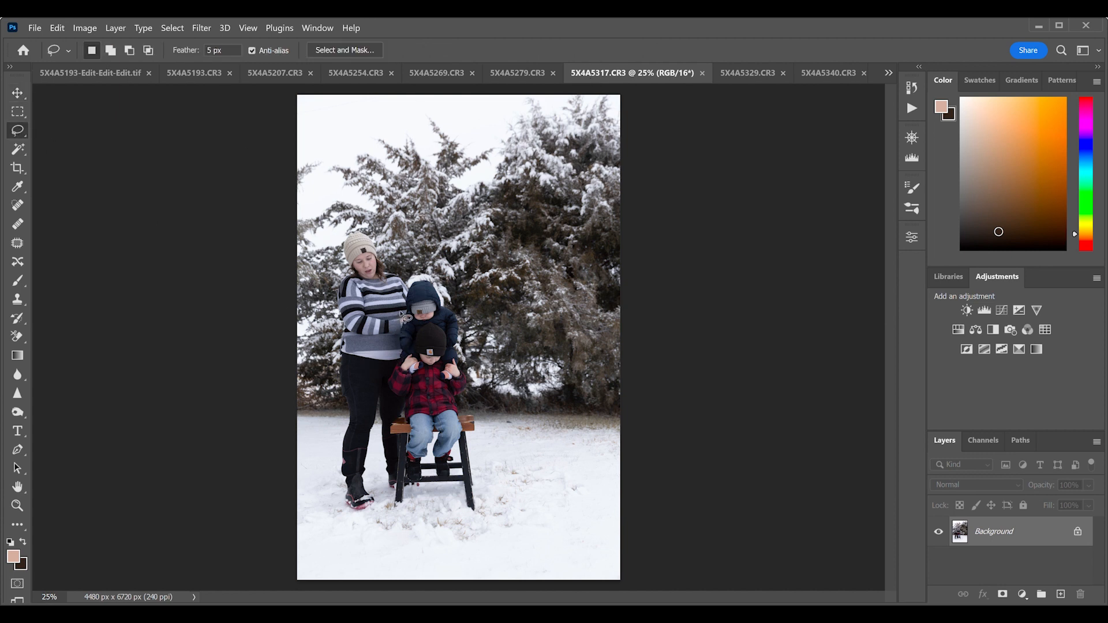
{"action": "mouse_move", "coordinate": [403, 312]}
{"action": "left_mouse_down"}
{"action": "mouse_move", "coordinate": [386, 371]}
{"action": "mouse_move", "coordinate": [402, 379]}
{"action": "mouse_move", "coordinate": [402, 308]}
{"action": "left_mouse_up"}
Paste the copied arm selection into the 5X4A5193 composite and position it over the toddler's arm beside the black beanie
{"action": "left_click", "coordinate": [190, 72]}
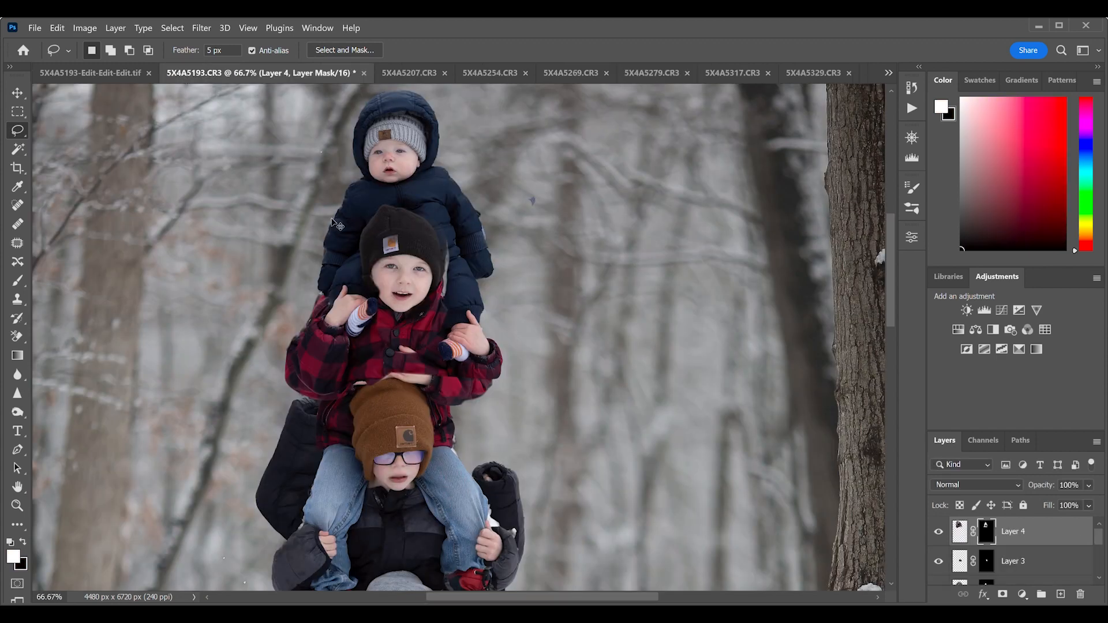
{"action": "key", "text": "ctrl+v"}
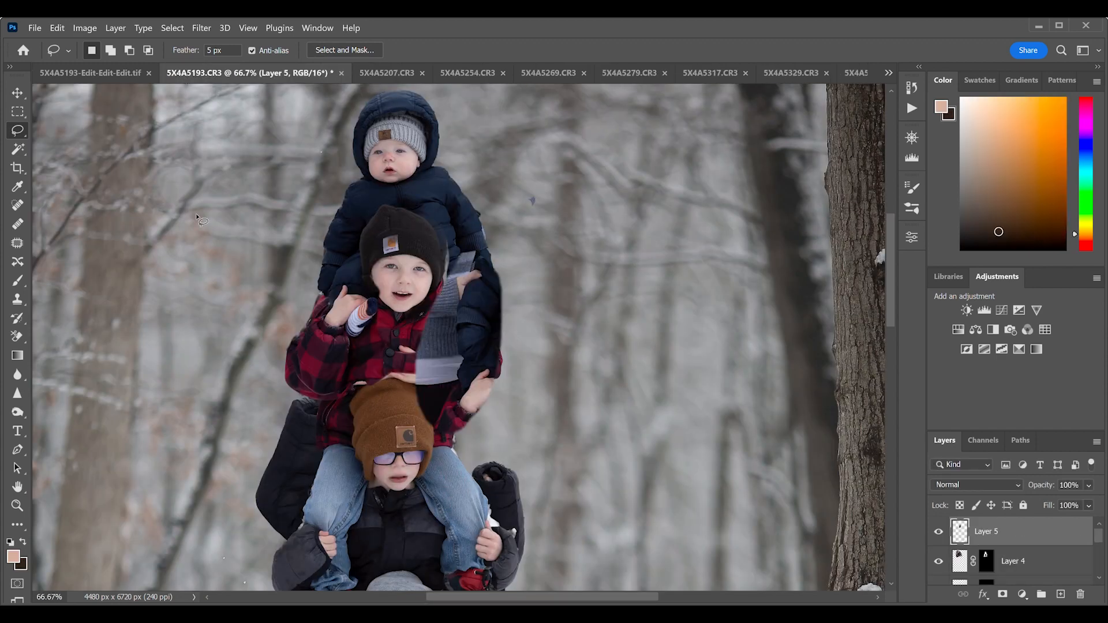
{"action": "left_click", "coordinate": [17, 93]}
{"action": "left_click_drag", "start_coordinate": [478, 332], "coordinate": [346, 256]}
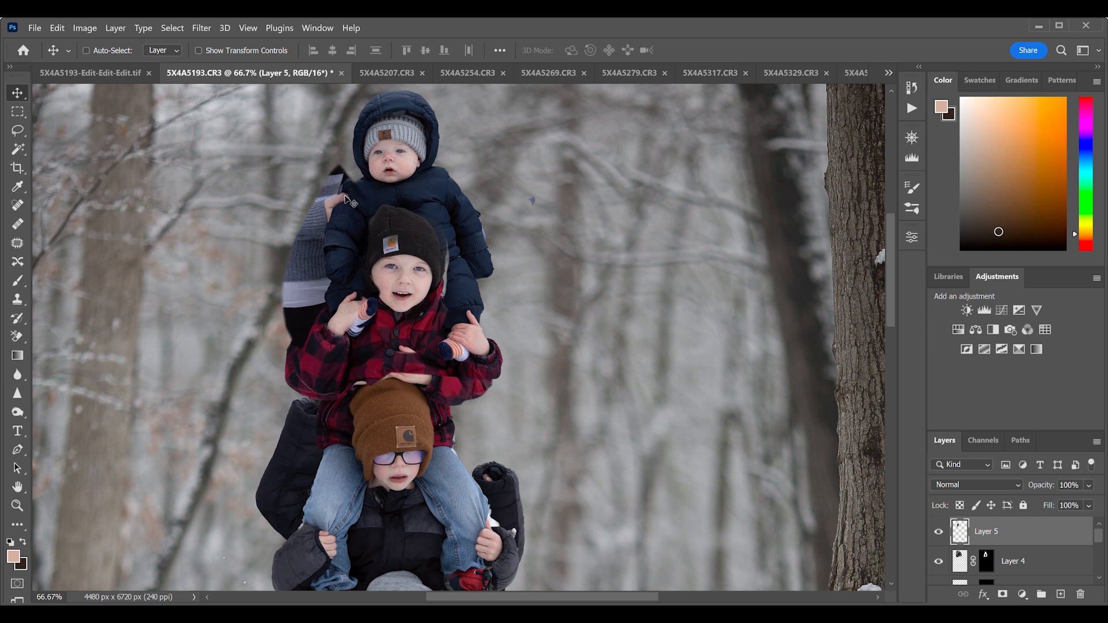
Add a mask to Layer 5 and paint out the woman's sweater and hand in black, using 100% and 40% brush opacity
{"action": "key", "text": "b"}
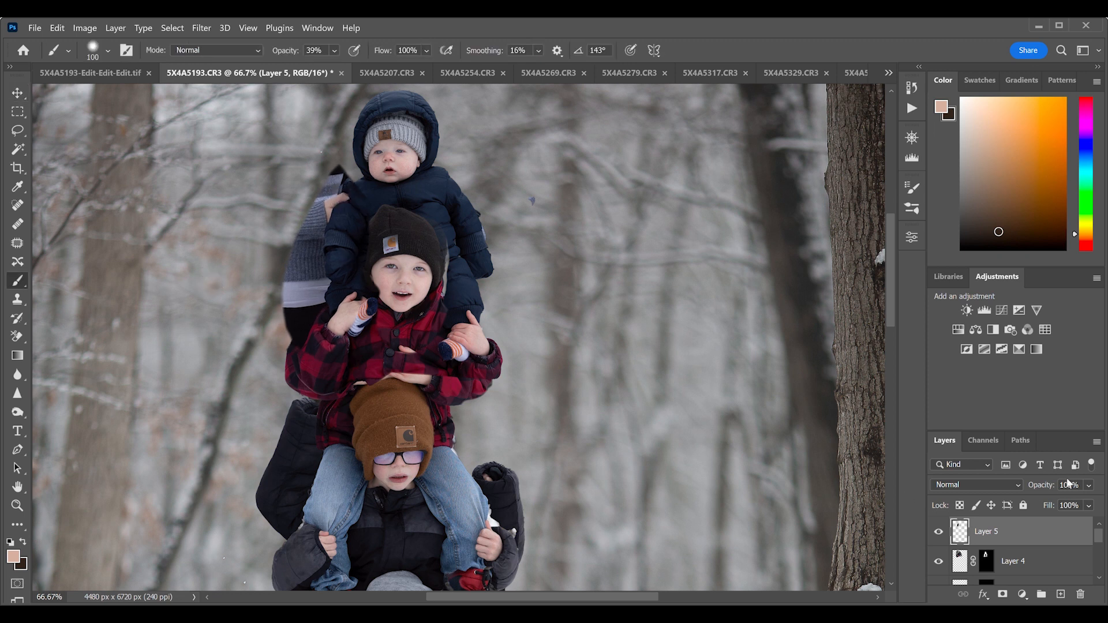
{"action": "left_click", "coordinate": [1003, 594]}
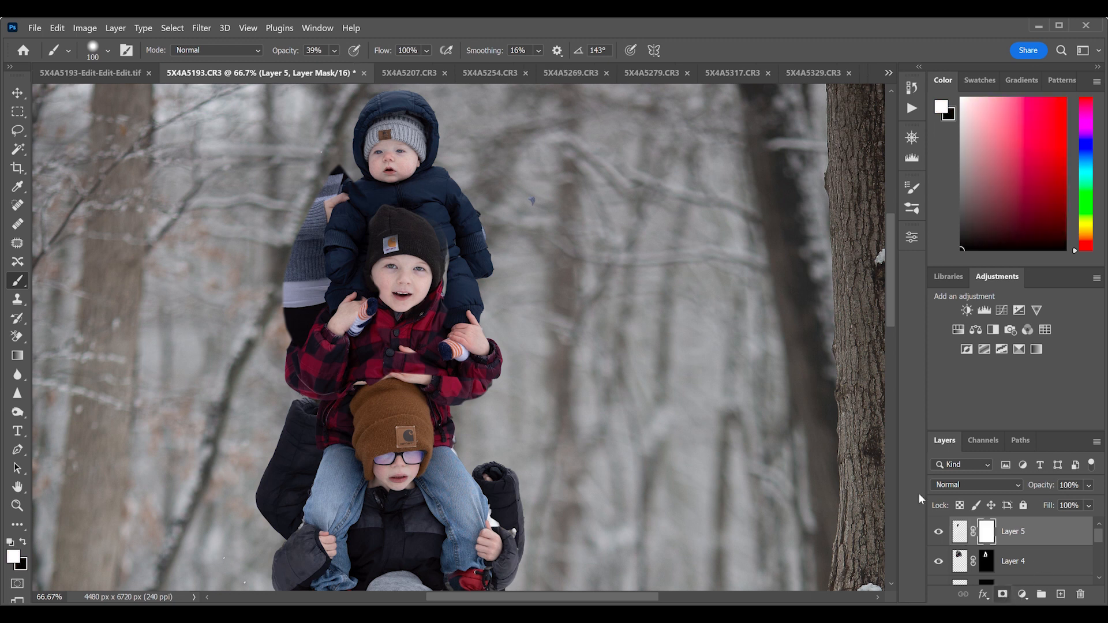
{"action": "key", "text": "x"}
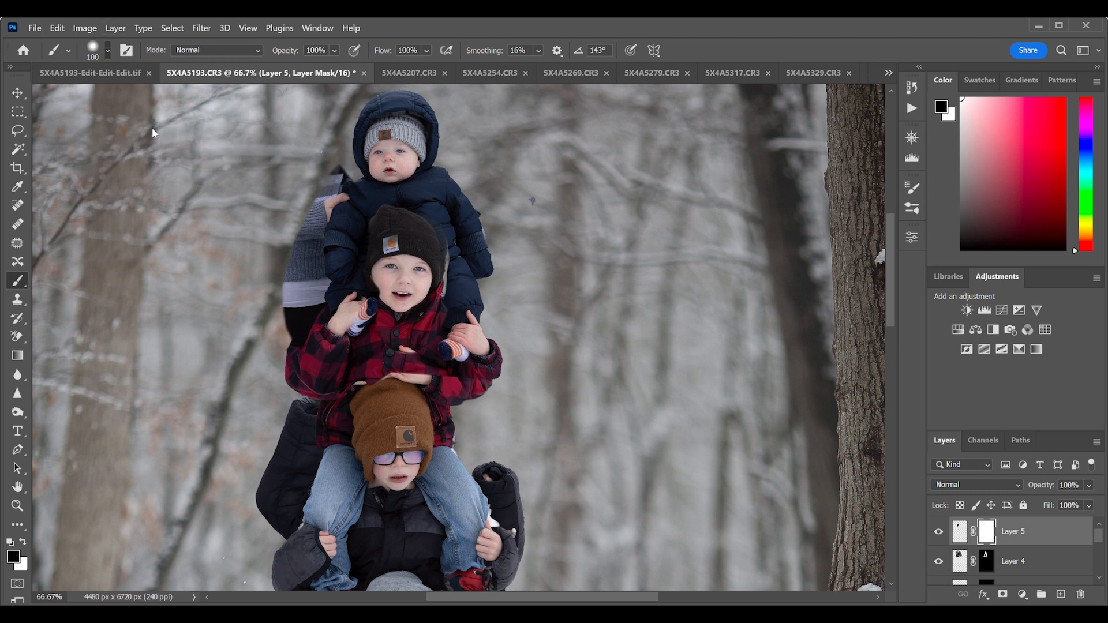
{"action": "key", "text": "shift+bracketright"}
{"action": "key", "text": "shift+bracketright"}
{"action": "key", "text": "shift+bracketright"}
{"action": "key", "text": "shift+bracketright"}
{"action": "mouse_move", "coordinate": [352, 177]}
{"action": "left_mouse_down"}
{"action": "mouse_move", "coordinate": [323, 202]}
{"action": "mouse_move", "coordinate": [301, 254]}
{"action": "mouse_move", "coordinate": [300, 337]}
{"action": "mouse_move", "coordinate": [311, 317]}
{"action": "mouse_move", "coordinate": [306, 283]}
{"action": "left_mouse_up"}
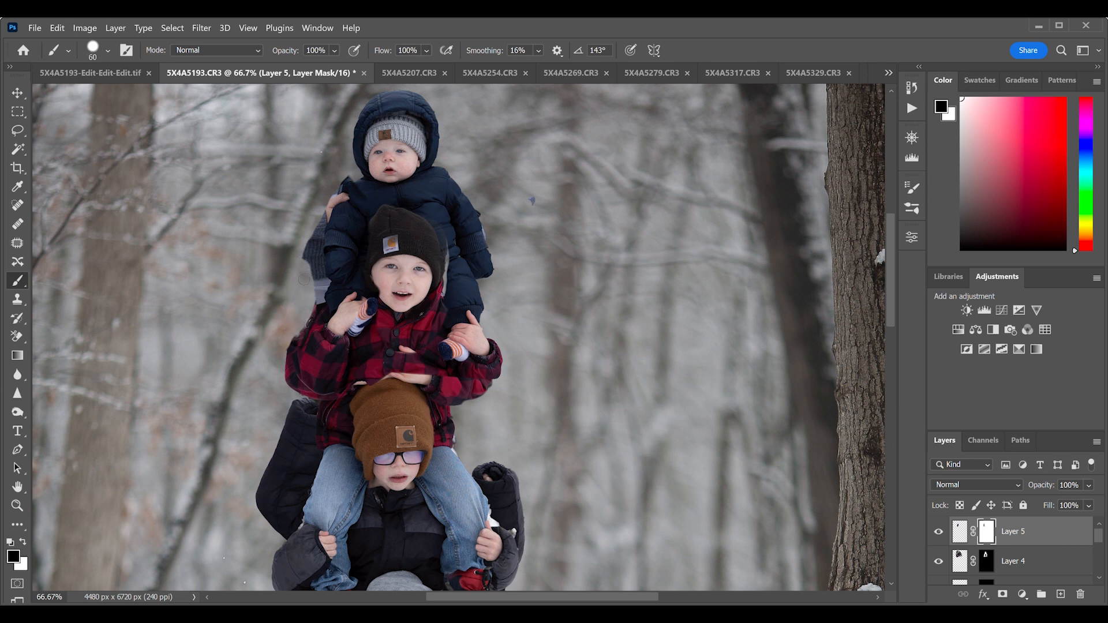
{"action": "mouse_move", "coordinate": [340, 210]}
{"action": "left_mouse_down"}
{"action": "mouse_move", "coordinate": [311, 264]}
{"action": "mouse_move", "coordinate": [324, 227]}
{"action": "mouse_move", "coordinate": [327, 308]}
{"action": "mouse_move", "coordinate": [316, 252]}
{"action": "mouse_move", "coordinate": [351, 183]}
{"action": "left_mouse_up"}
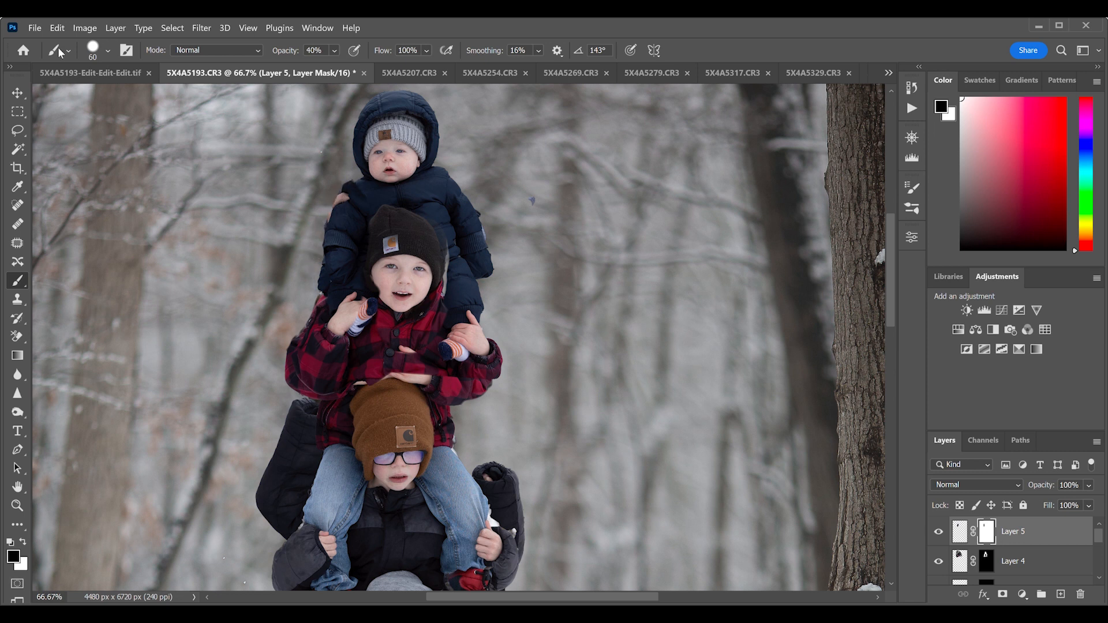
{"action": "key", "text": "shift+bracketleft"}
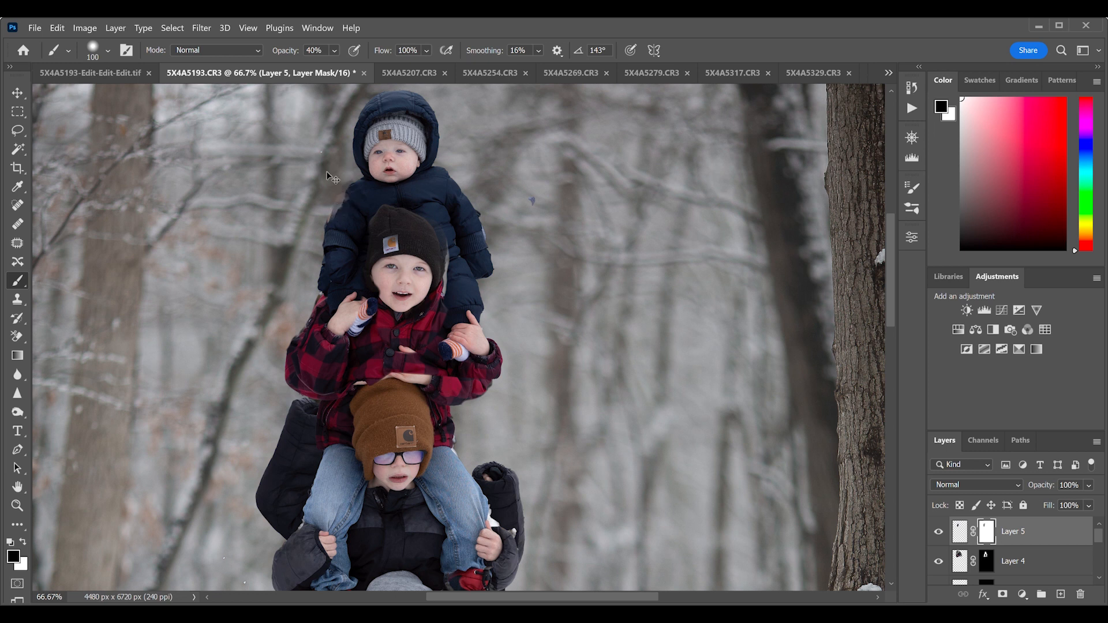
Rotate Layer 5 by -7.22° and nudge it slightly right to align the toddler's arm and plaid boy's hand
{"action": "key", "text": "ctrl+t"}
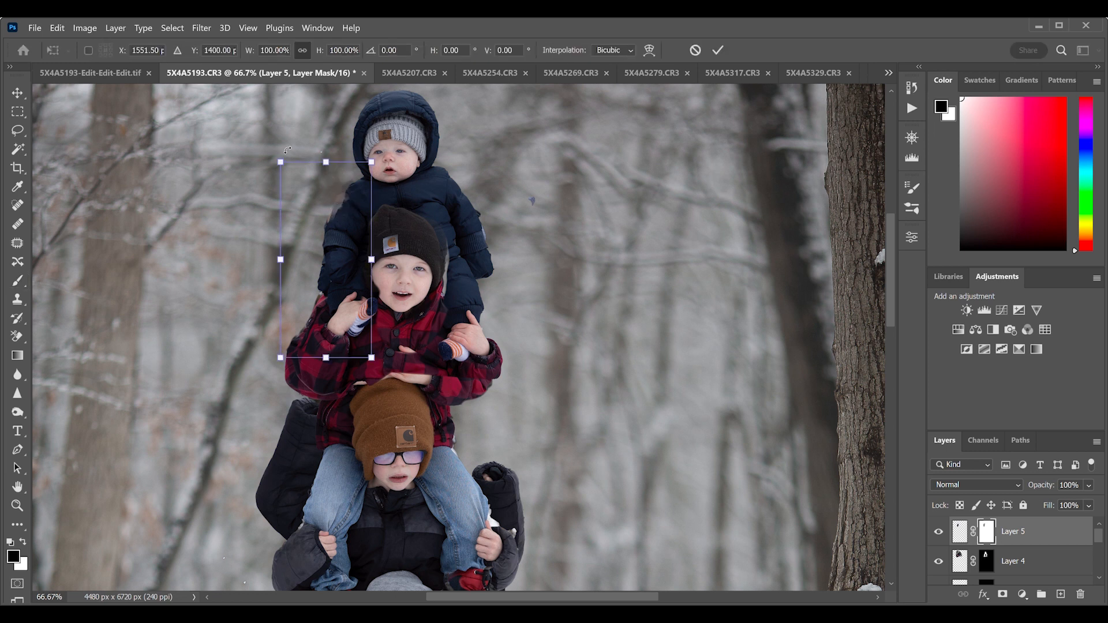
{"action": "left_click_drag", "start_coordinate": [291, 150], "coordinate": [269, 152]}
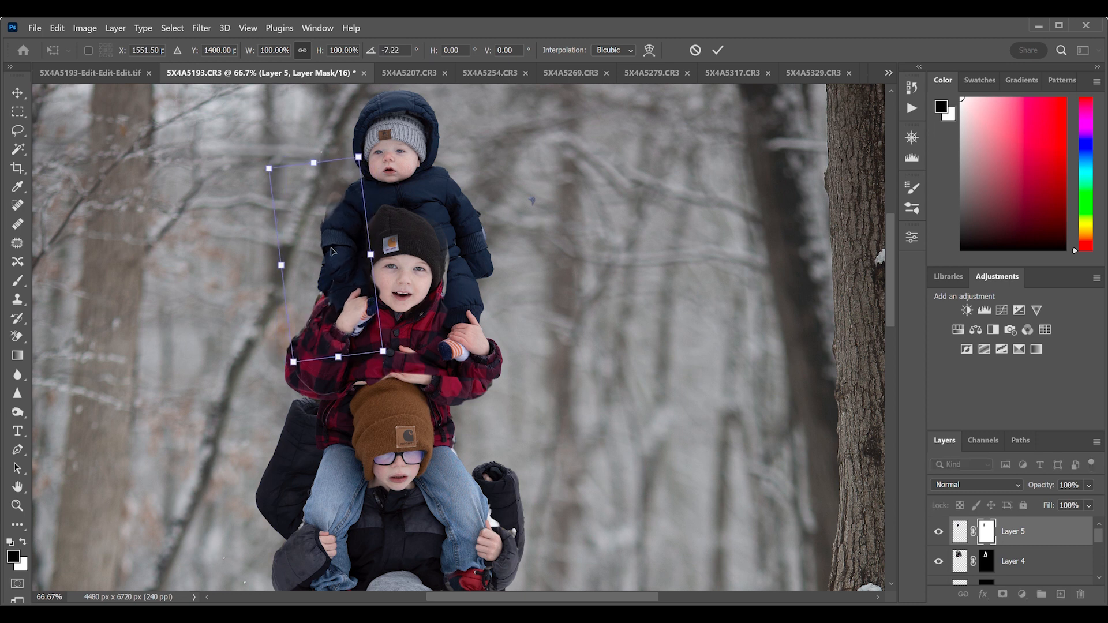
{"action": "left_click_drag", "start_coordinate": [333, 251], "coordinate": [336, 252]}
{"action": "key", "text": "Return"}
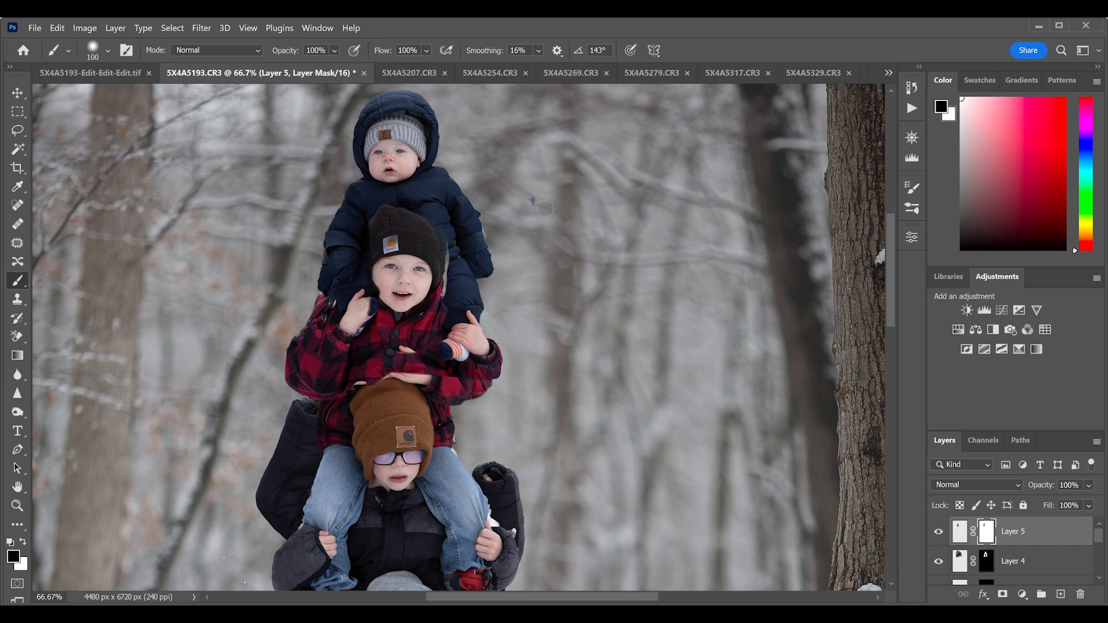
Review the stacked composite, check source photos 5X4A5207, 5X4A5269, 5X4A5279, 5X4A5317, 5X4A5329 and 5X4A5340, and return to 5X4A5193
{"action": "key", "text": "ctrl+minus"}
{"action": "key", "text": "ctrl+minus"}
{"action": "key", "text": "ctrl+minus"}
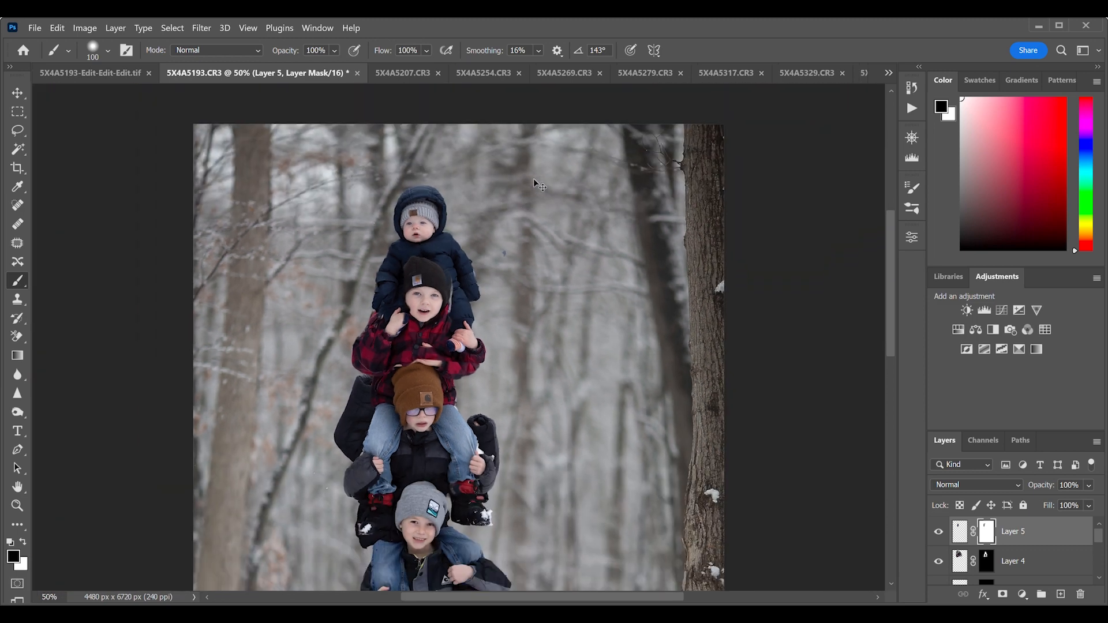
{"action": "key", "text": "ctrl+plus"}
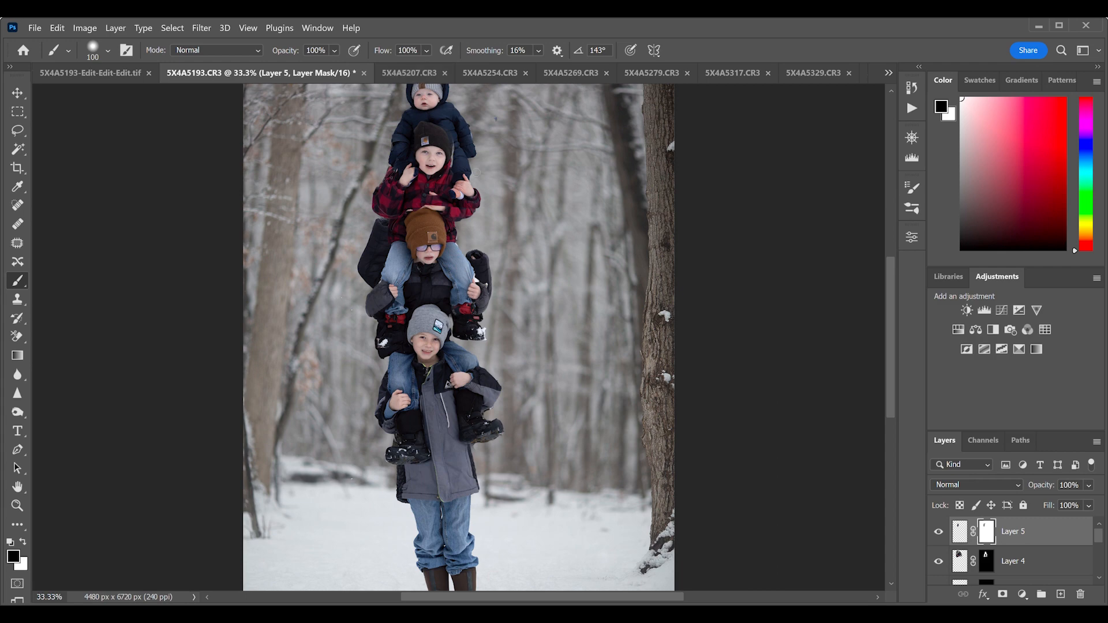
{"action": "left_click", "coordinate": [415, 74]}
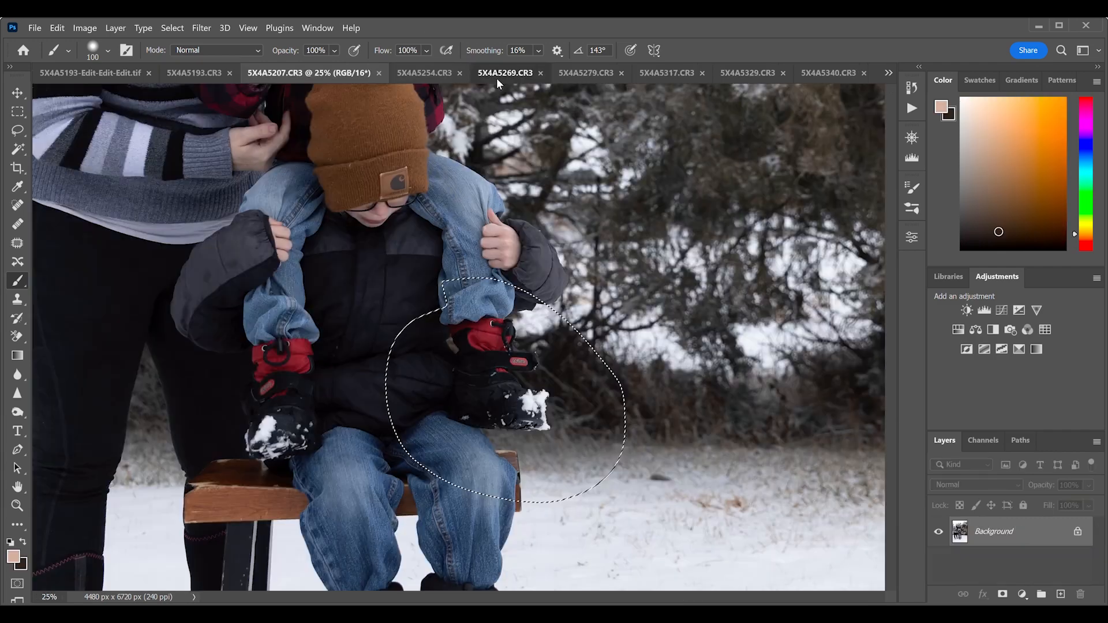
{"action": "left_click", "coordinate": [497, 78]}
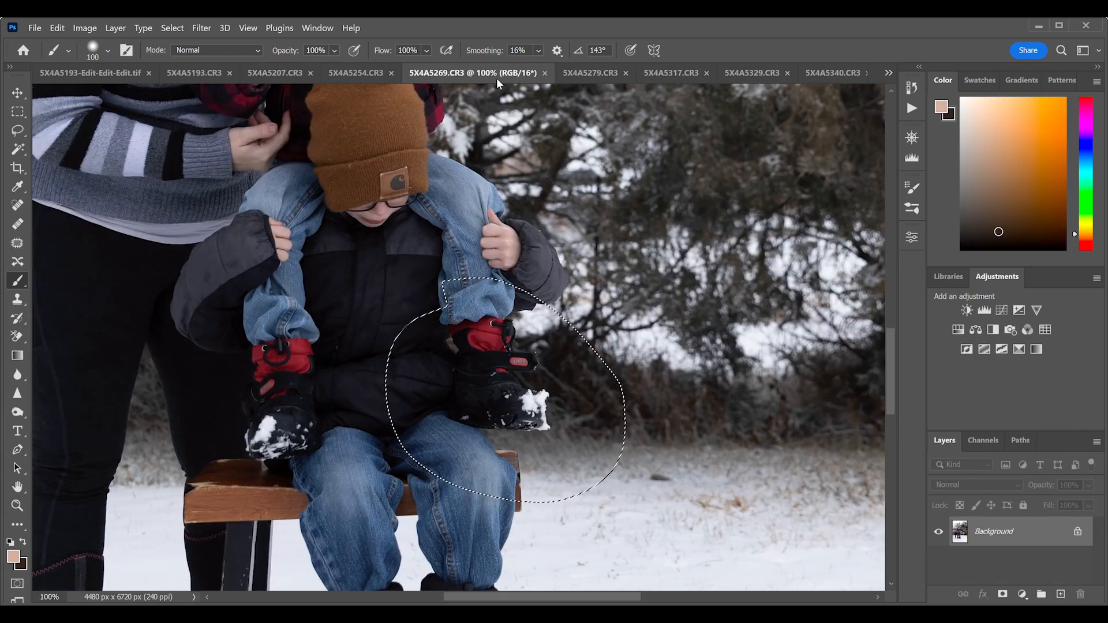
{"action": "left_click", "coordinate": [590, 75]}
{"action": "left_click", "coordinate": [659, 72]}
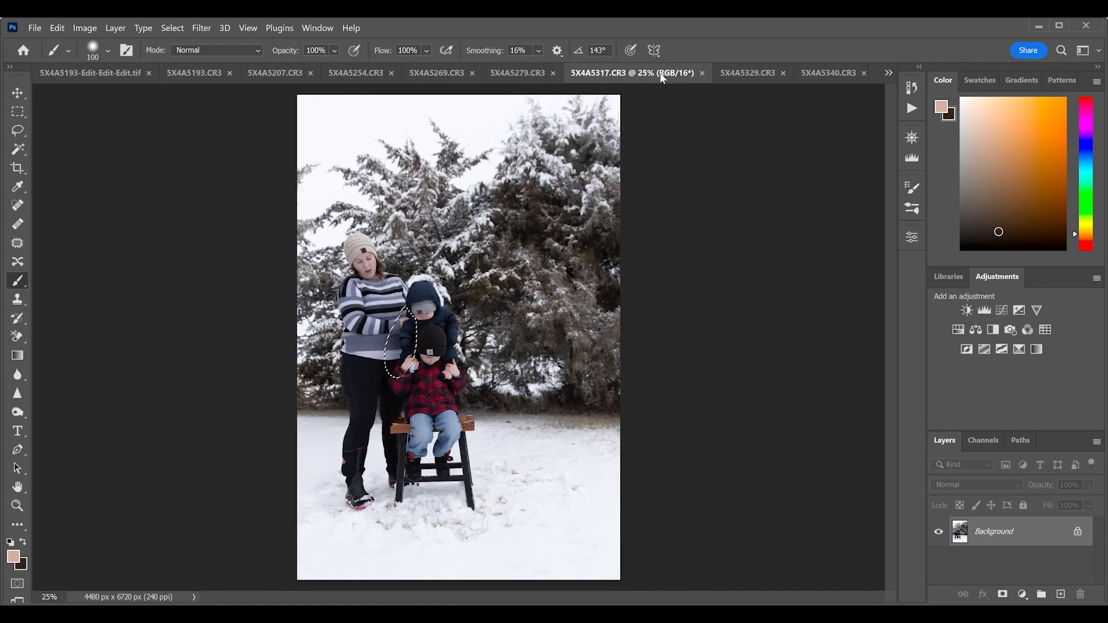
{"action": "left_click", "coordinate": [753, 74]}
{"action": "left_click", "coordinate": [823, 75]}
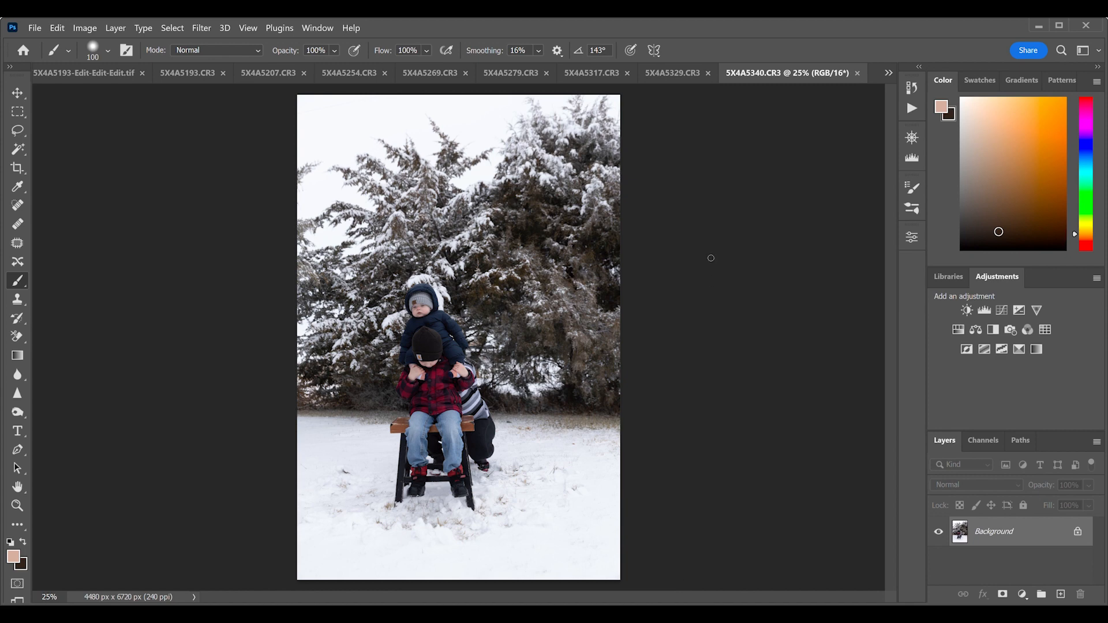
{"action": "left_click", "coordinate": [176, 75]}
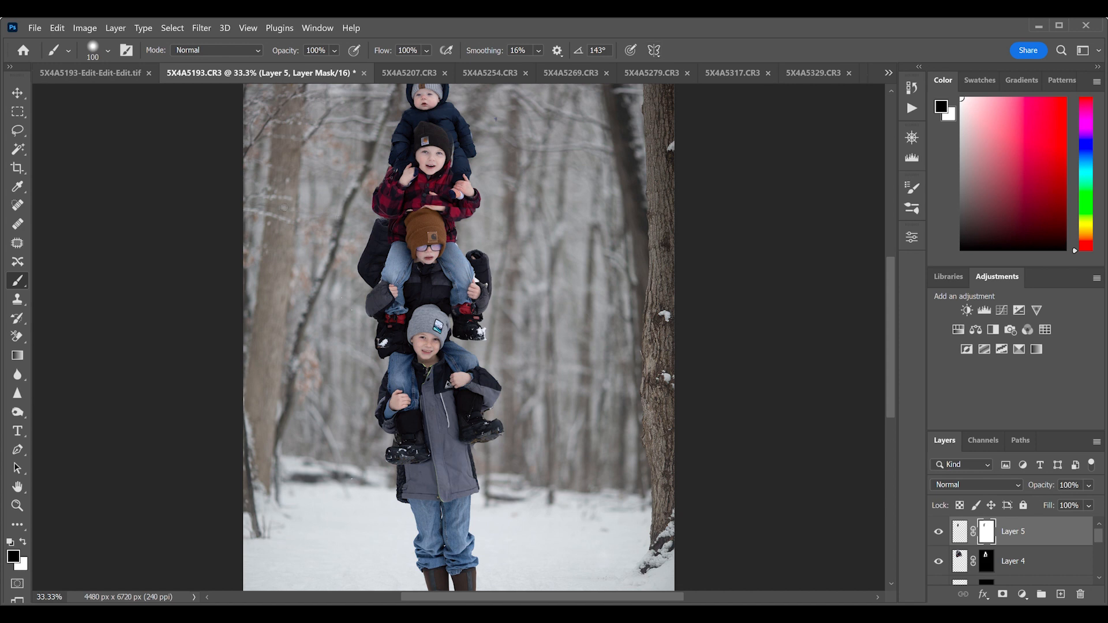
Examine the blending and alignment of the stacked children up close and across the whole composite
{"action": "left_click", "coordinate": [17, 130]}
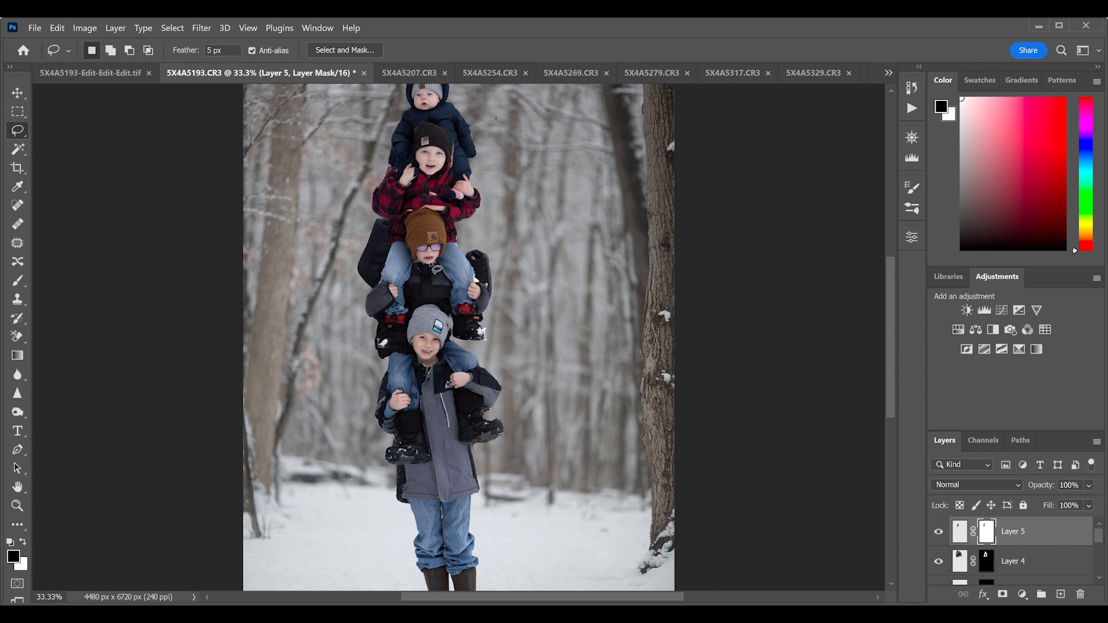
{"action": "left_click", "coordinate": [20, 148]}
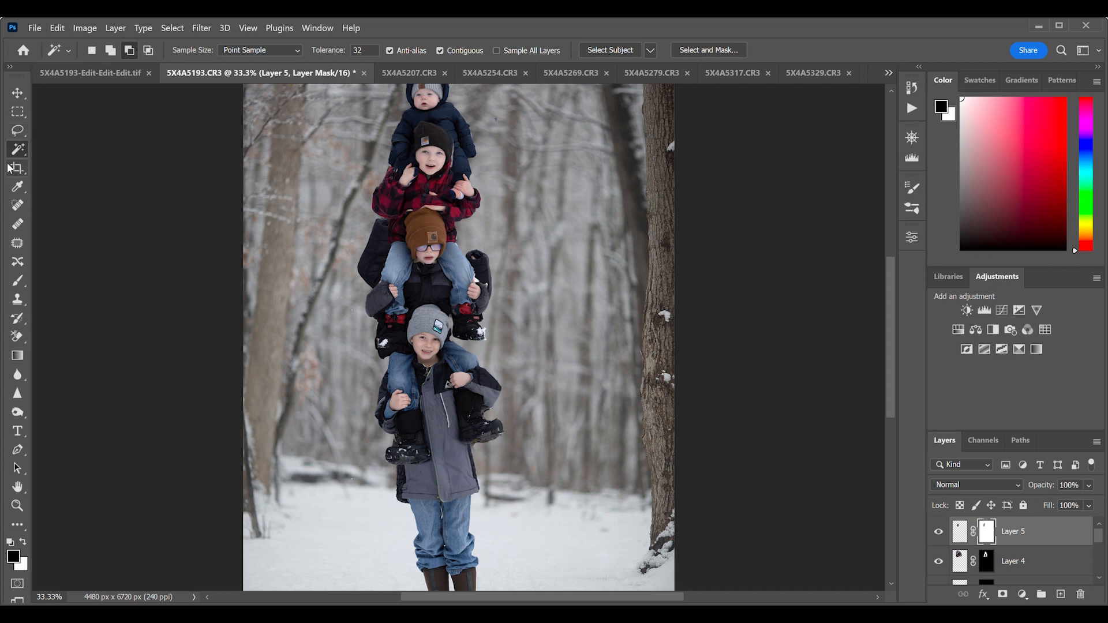
{"action": "key", "text": "b"}
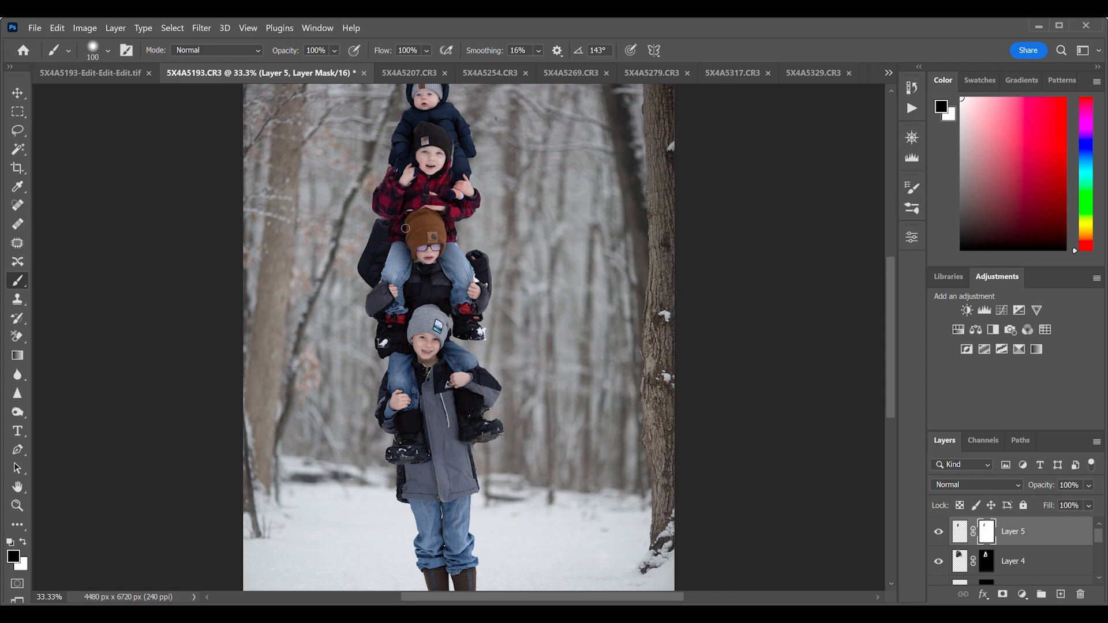
{"action": "scroll", "coordinate": [413, 212], "scroll_direction": "up", "scroll_amount": 2}
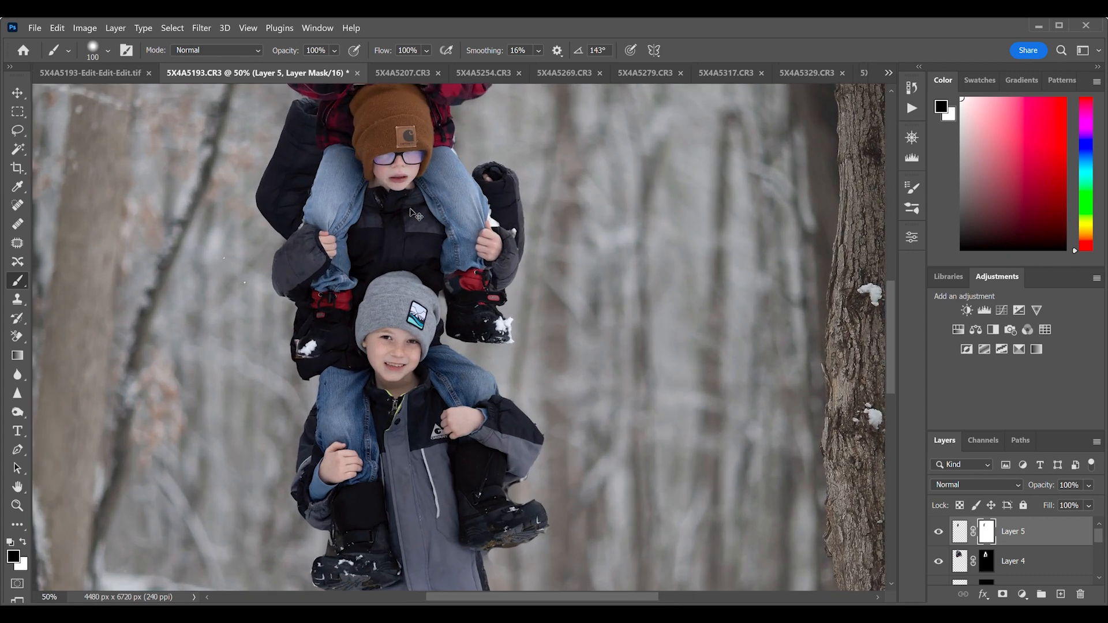
{"action": "scroll", "coordinate": [419, 217], "scroll_direction": "up", "scroll_amount": 4}
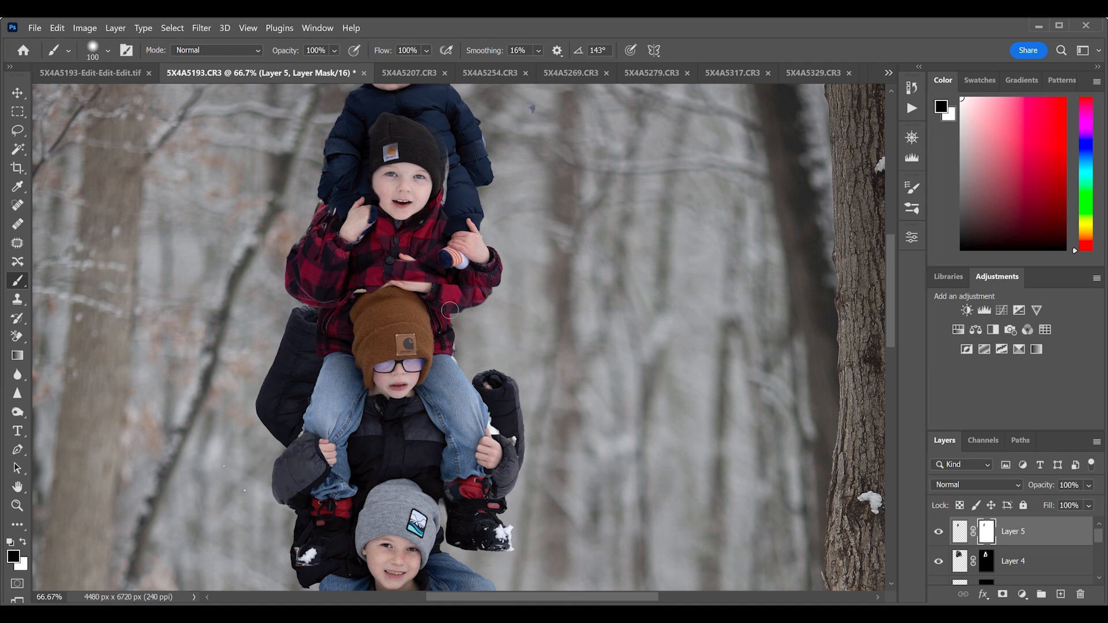
{"action": "key", "text": "ctrl+minus"}
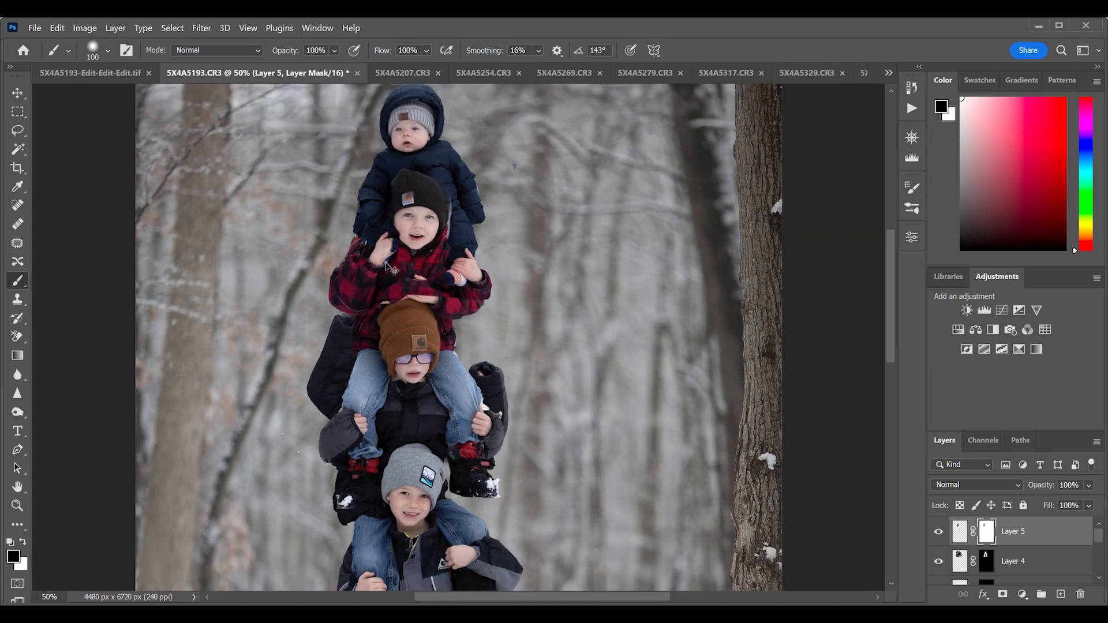
{"action": "key", "text": "ctrl+minus"}
{"action": "scroll", "coordinate": [459, 338], "scroll_direction": "down", "scroll_amount": 4}
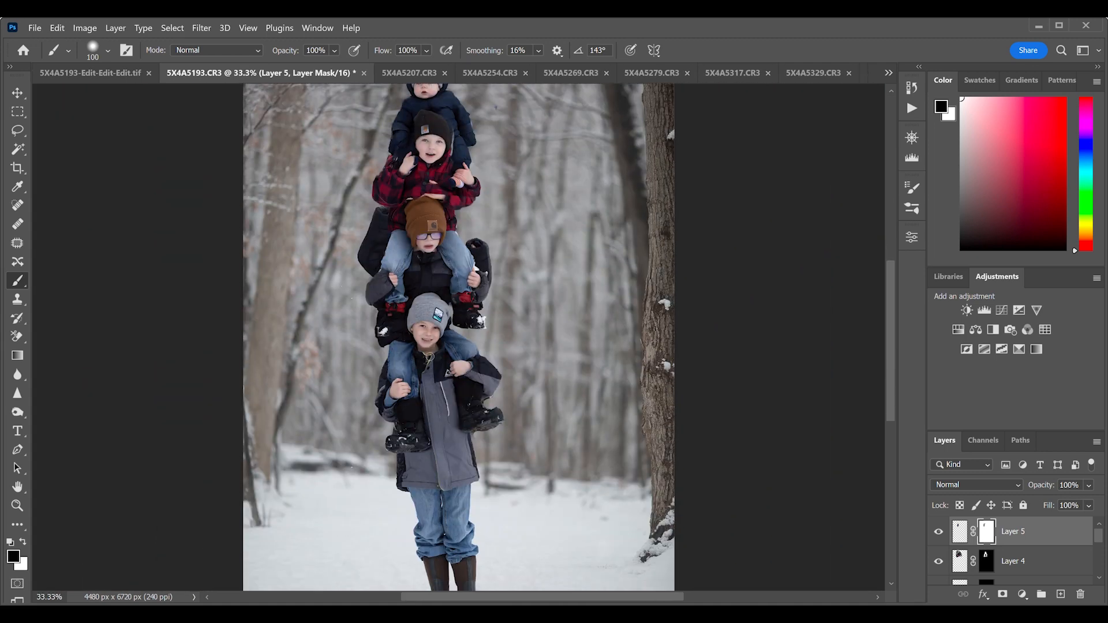
{"action": "key", "text": "ctrl+minus"}
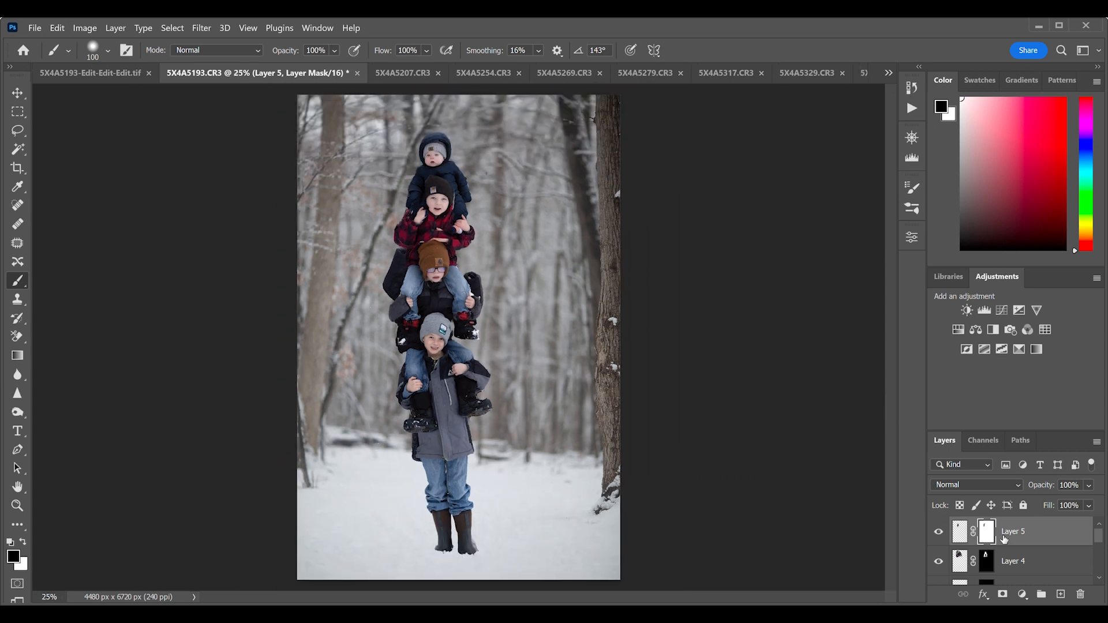
Toggle the visibility of Layer 2 and Layer 1 to find which one holds the surplus black coat sleeves
{"action": "scroll", "coordinate": [1004, 539], "scroll_direction": "down", "scroll_amount": 3}
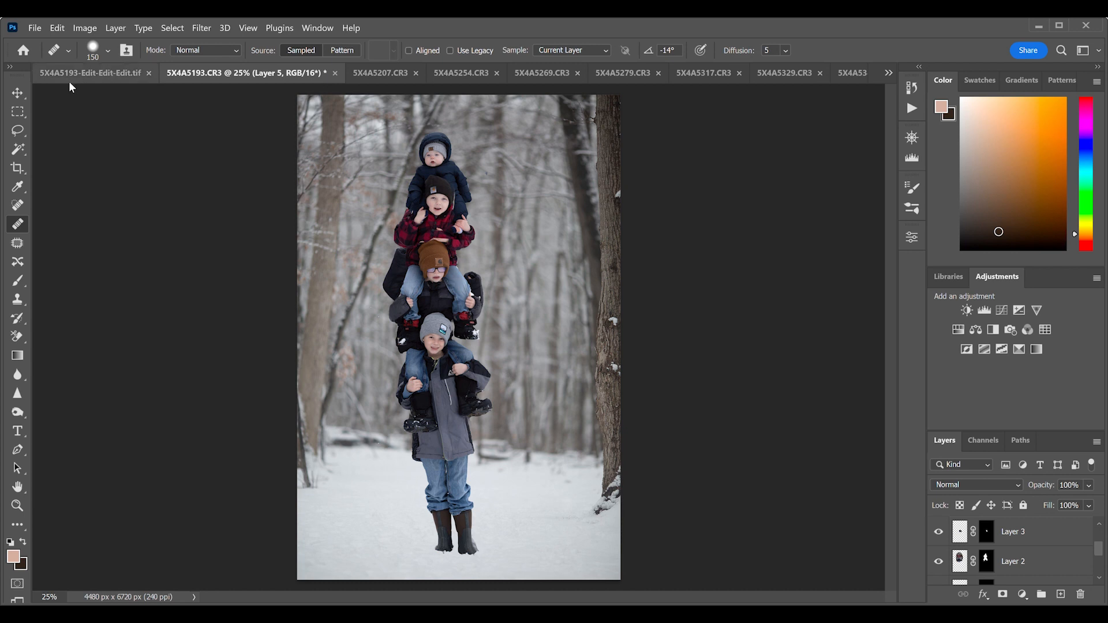
{"action": "left_click", "coordinate": [18, 93]}
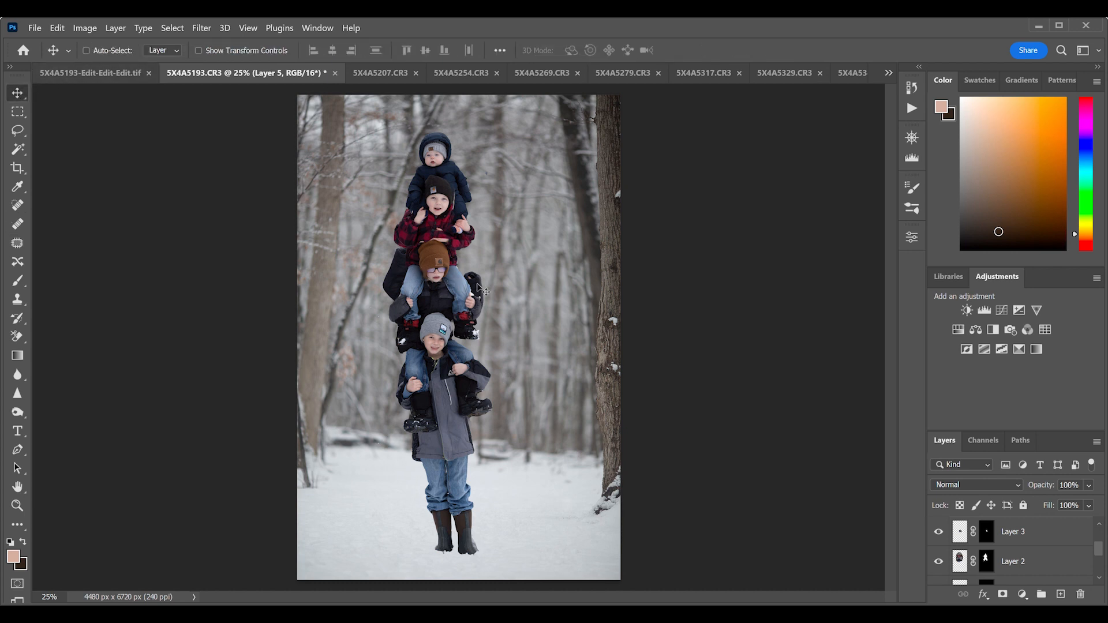
{"action": "scroll", "coordinate": [1019, 568], "scroll_direction": "down", "scroll_amount": 2}
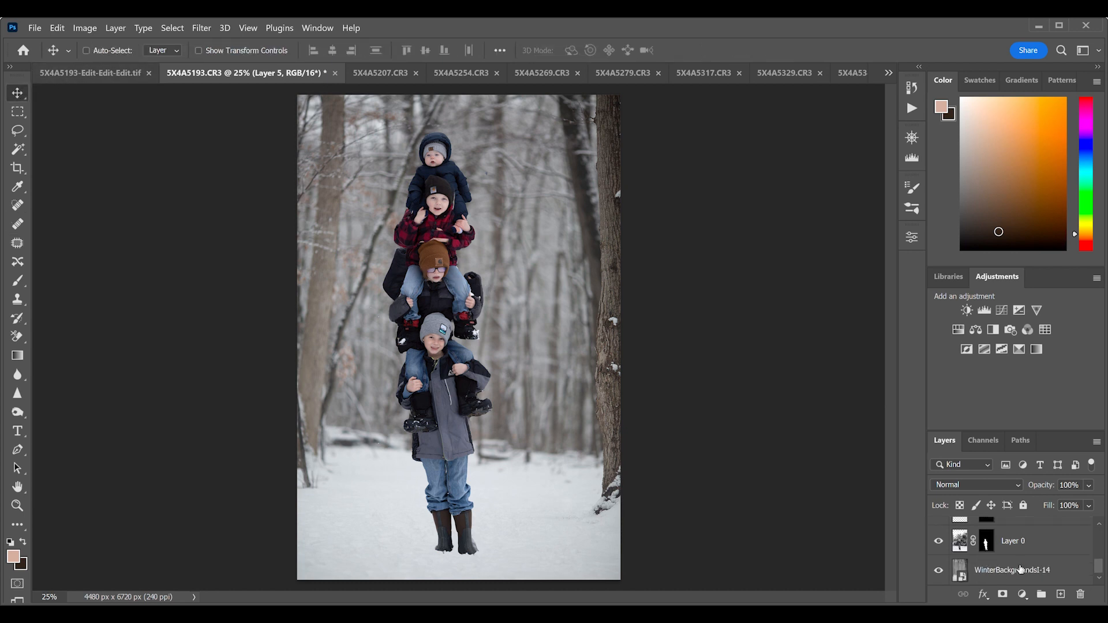
{"action": "scroll", "coordinate": [959, 545], "scroll_direction": "up", "scroll_amount": 1}
{"action": "left_click", "coordinate": [968, 568]}
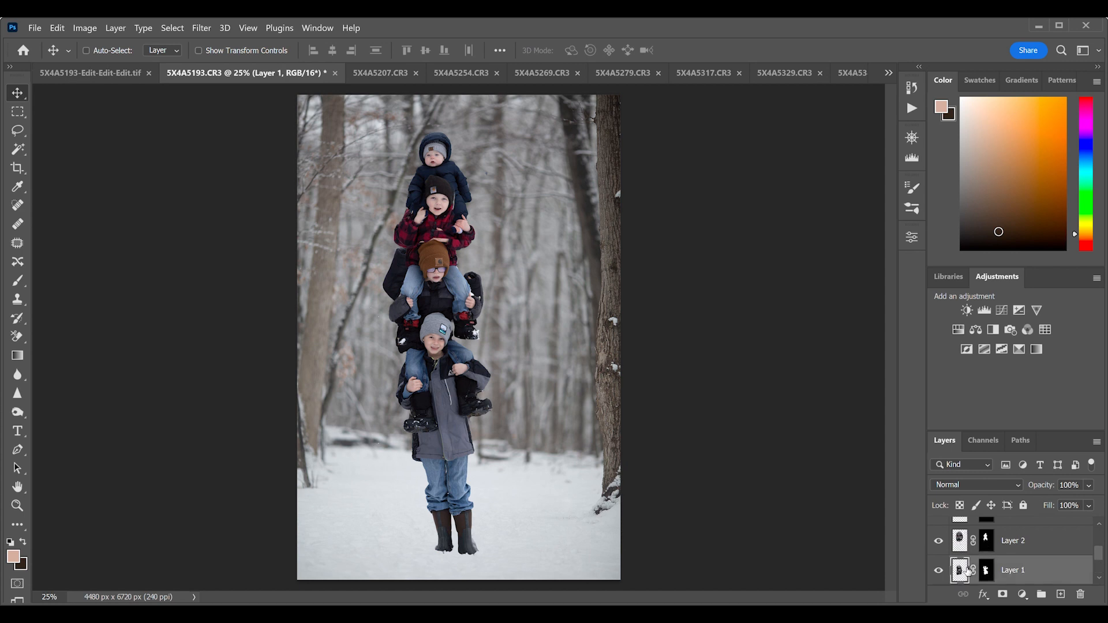
{"action": "left_click", "coordinate": [960, 549]}
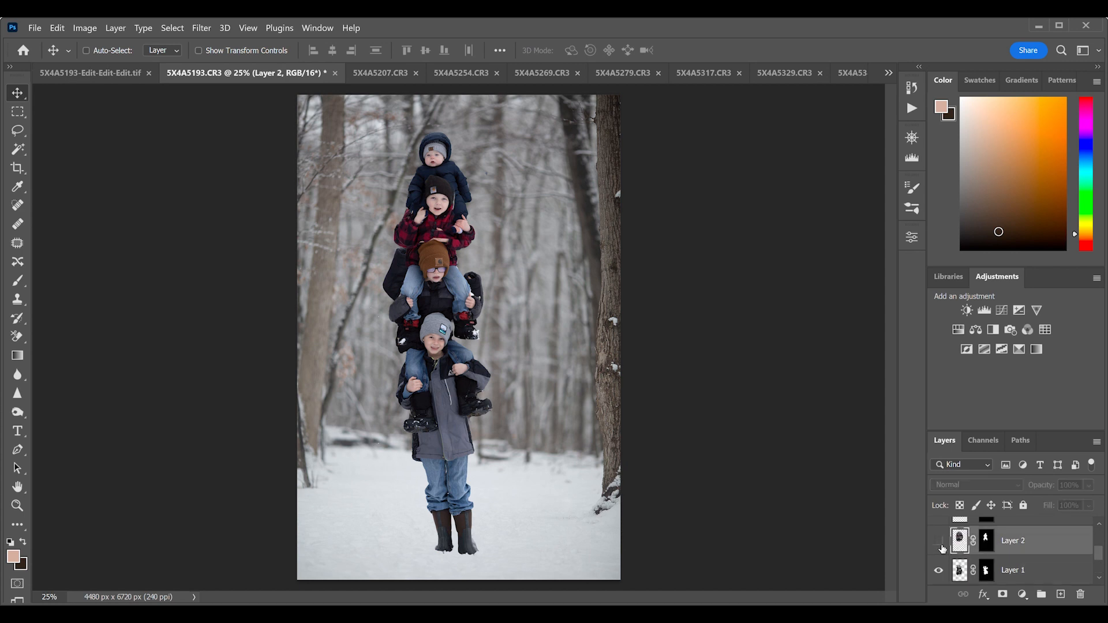
{"action": "left_click", "coordinate": [940, 546]}
{"action": "left_click", "coordinate": [940, 545]}
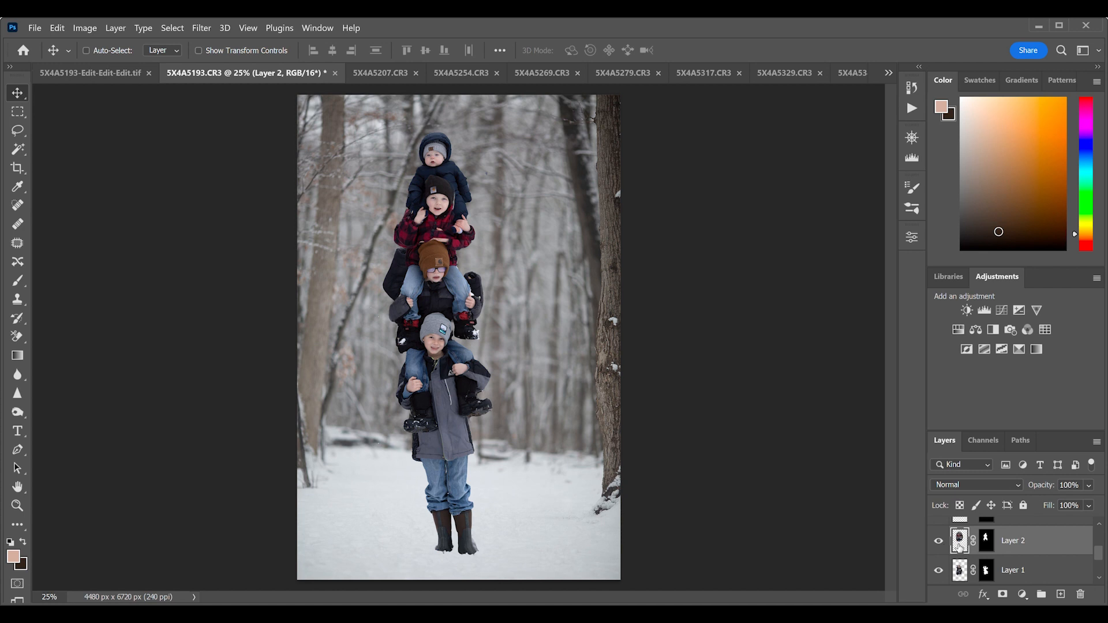
{"action": "left_click", "coordinate": [965, 568]}
{"action": "left_click", "coordinate": [940, 572]}
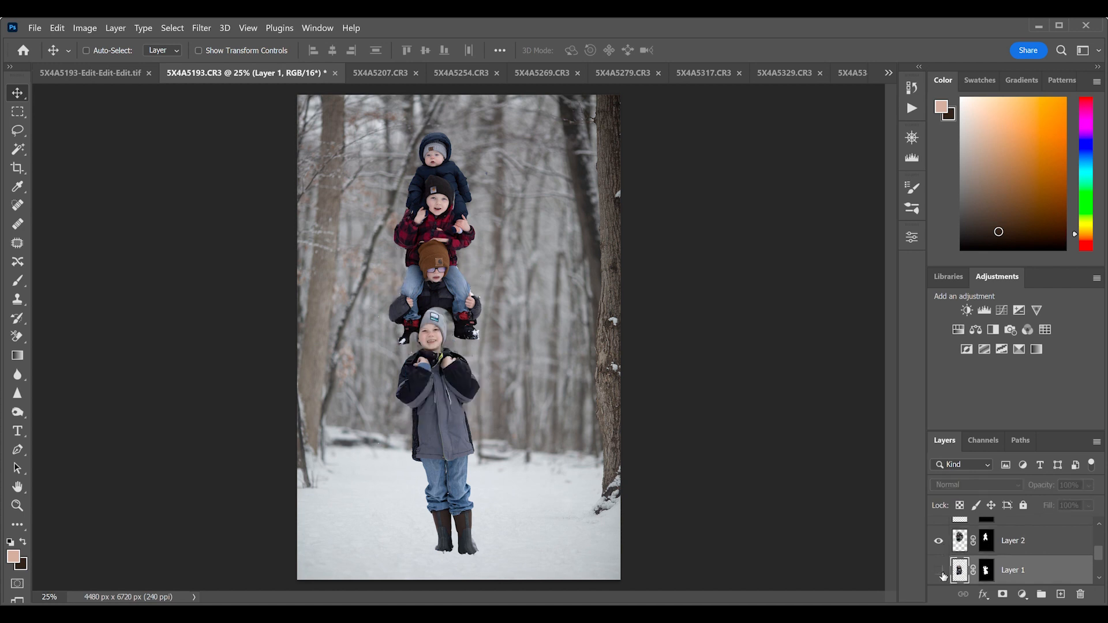
{"action": "left_click", "coordinate": [940, 572]}
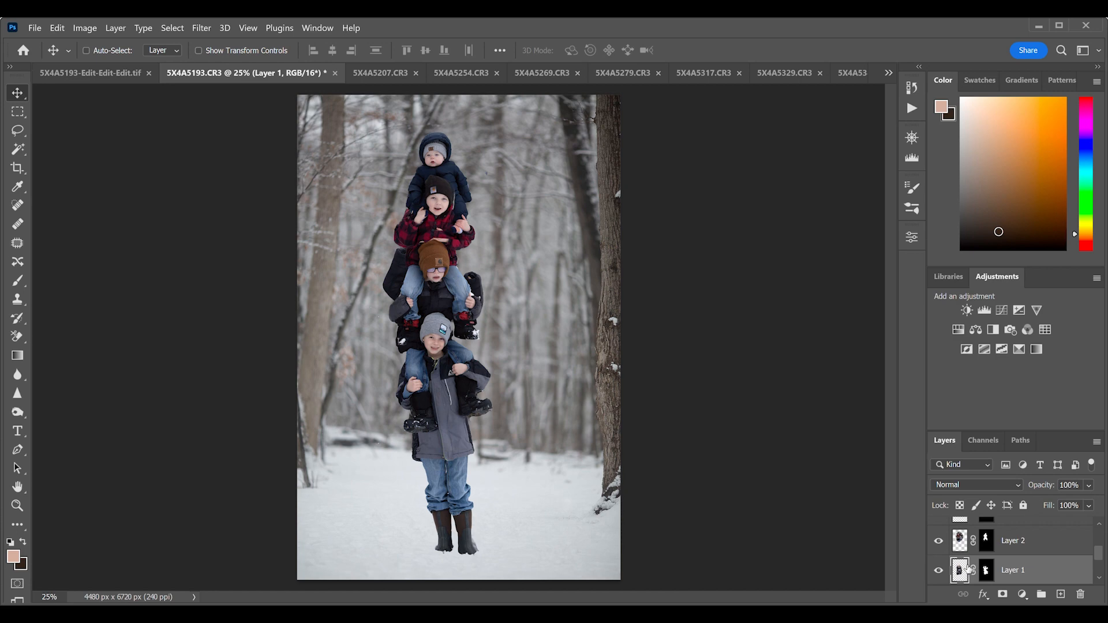
Paint black on Layer 1's mask with a 175 px brush to hide the surplus coat sleeves on both sides of the brown-beanie boy
{"action": "key", "text": "ctrl"}
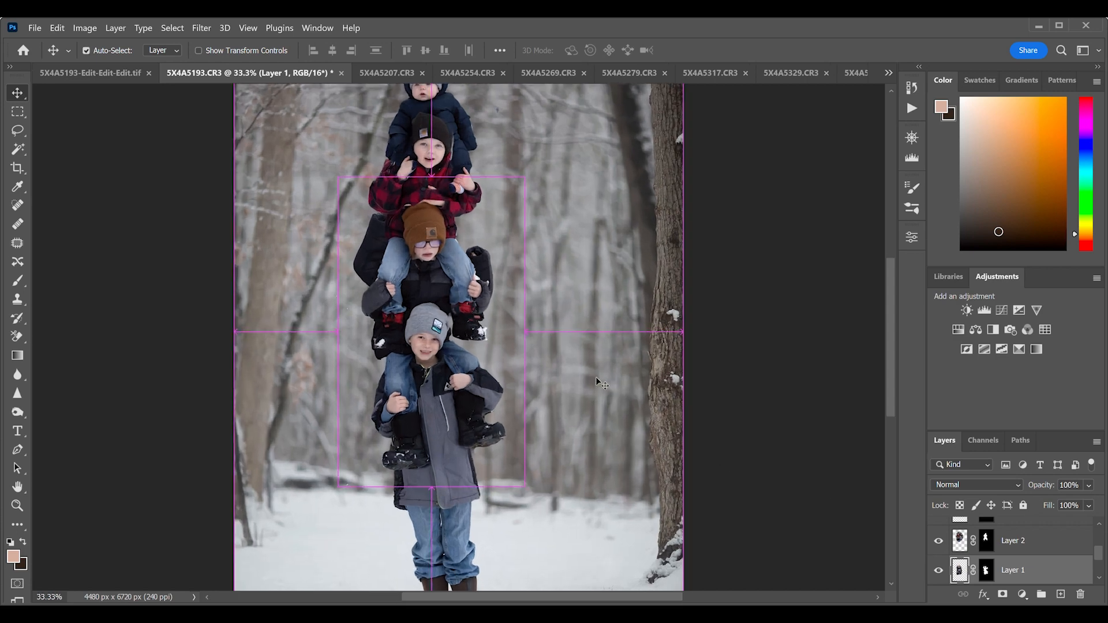
{"action": "scroll", "coordinate": [601, 384], "scroll_direction": "up", "scroll_amount": 3}
{"action": "scroll", "coordinate": [577, 314], "scroll_direction": "up", "scroll_amount": 1}
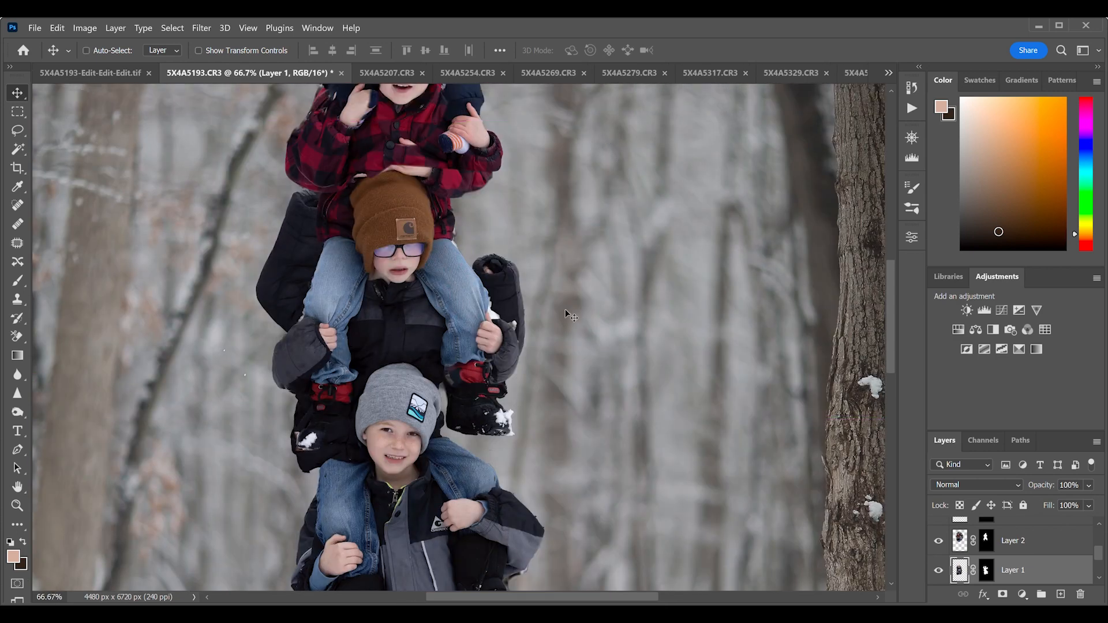
{"action": "key", "text": "b"}
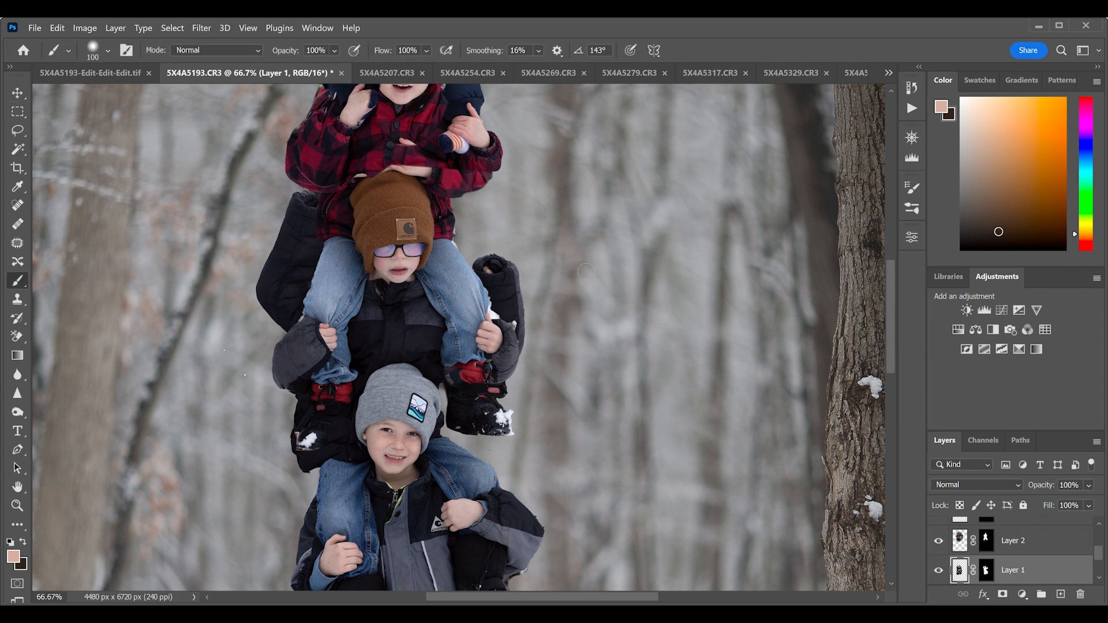
{"action": "key", "text": "x"}
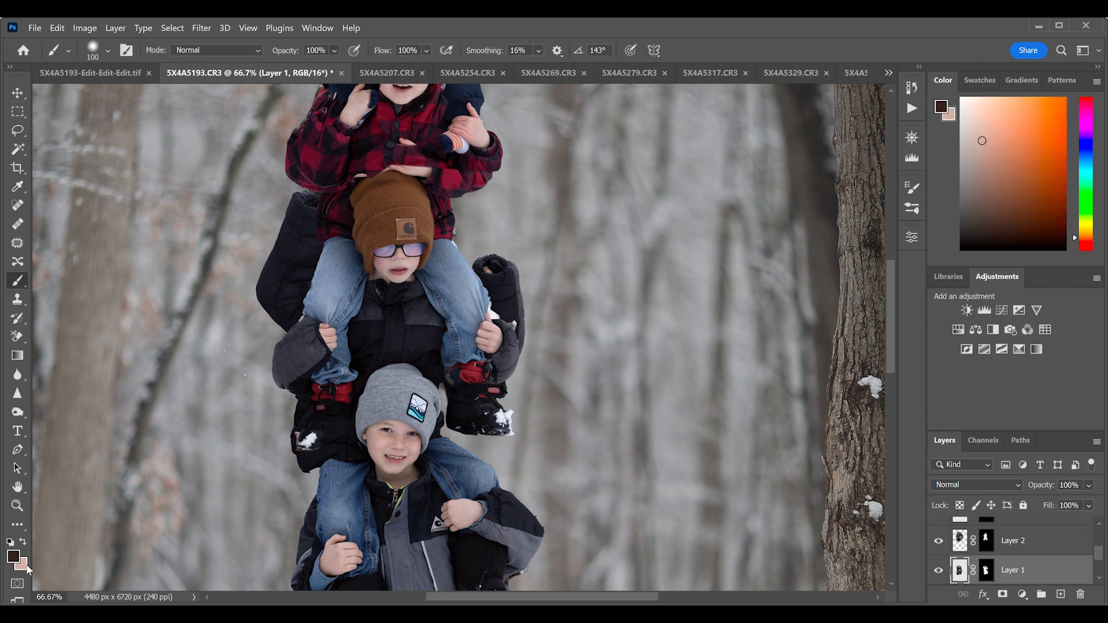
{"action": "left_click", "coordinate": [10, 542]}
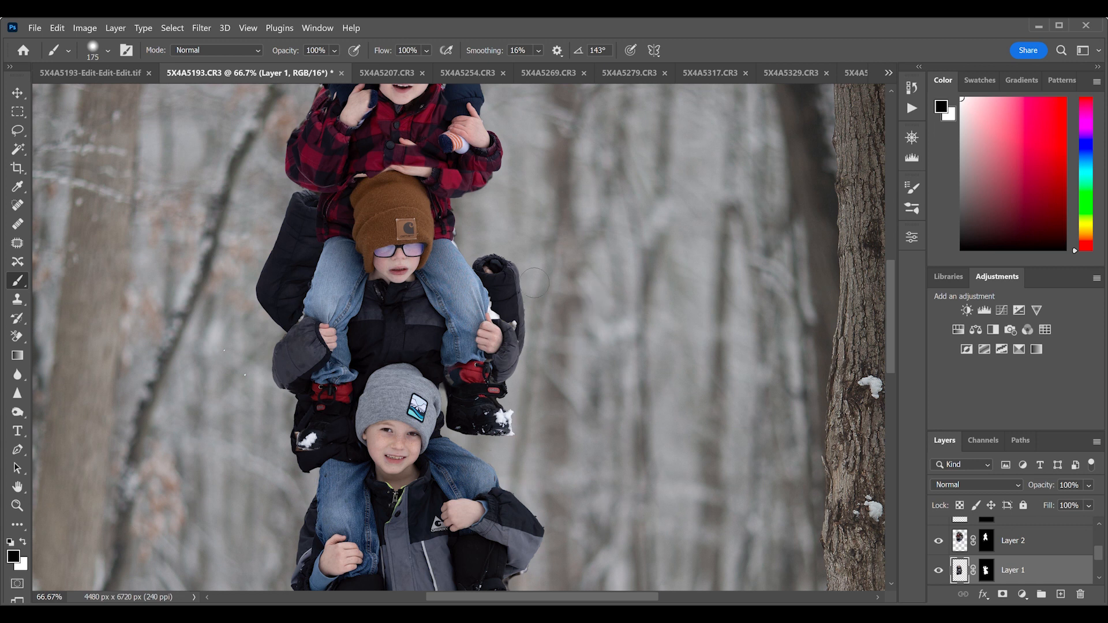
{"action": "mouse_move", "coordinate": [526, 280]}
{"action": "left_mouse_down"}
{"action": "mouse_move", "coordinate": [508, 277]}
{"action": "mouse_move", "coordinate": [536, 293]}
{"action": "left_mouse_up"}
{"action": "key", "text": "ctrl+z"}
{"action": "left_click", "coordinate": [989, 572]}
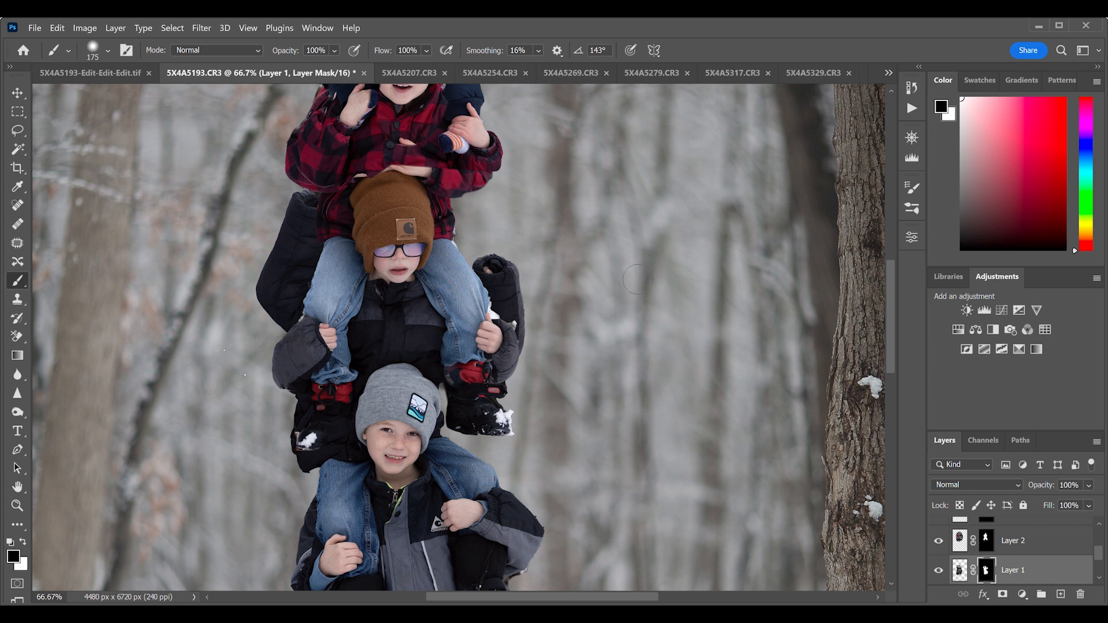
{"action": "mouse_move", "coordinate": [503, 273]}
{"action": "left_mouse_down"}
{"action": "mouse_move", "coordinate": [546, 362]}
{"action": "mouse_move", "coordinate": [509, 305]}
{"action": "mouse_move", "coordinate": [542, 334]}
{"action": "left_mouse_up"}
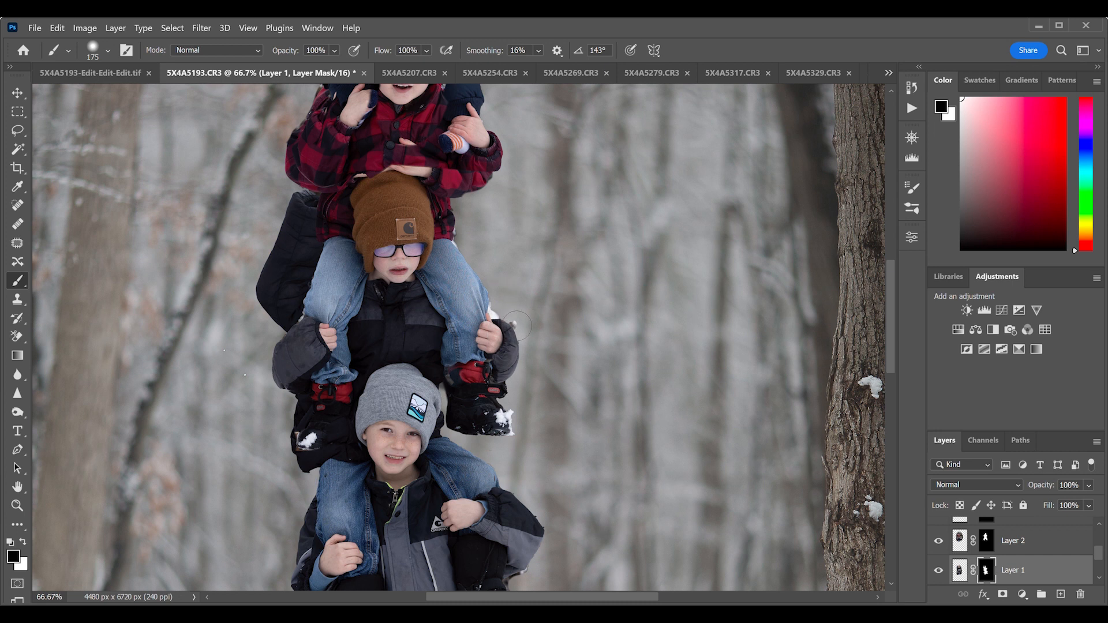
{"action": "mouse_move", "coordinate": [267, 279]}
{"action": "left_mouse_down"}
{"action": "mouse_move", "coordinate": [267, 329]}
{"action": "mouse_move", "coordinate": [283, 248]}
{"action": "mouse_move", "coordinate": [281, 270]}
{"action": "mouse_move", "coordinate": [304, 211]}
{"action": "mouse_move", "coordinate": [304, 230]}
{"action": "mouse_move", "coordinate": [318, 232]}
{"action": "mouse_move", "coordinate": [308, 237]}
{"action": "mouse_move", "coordinate": [322, 240]}
{"action": "mouse_move", "coordinate": [302, 284]}
{"action": "mouse_move", "coordinate": [285, 324]}
{"action": "left_mouse_up"}
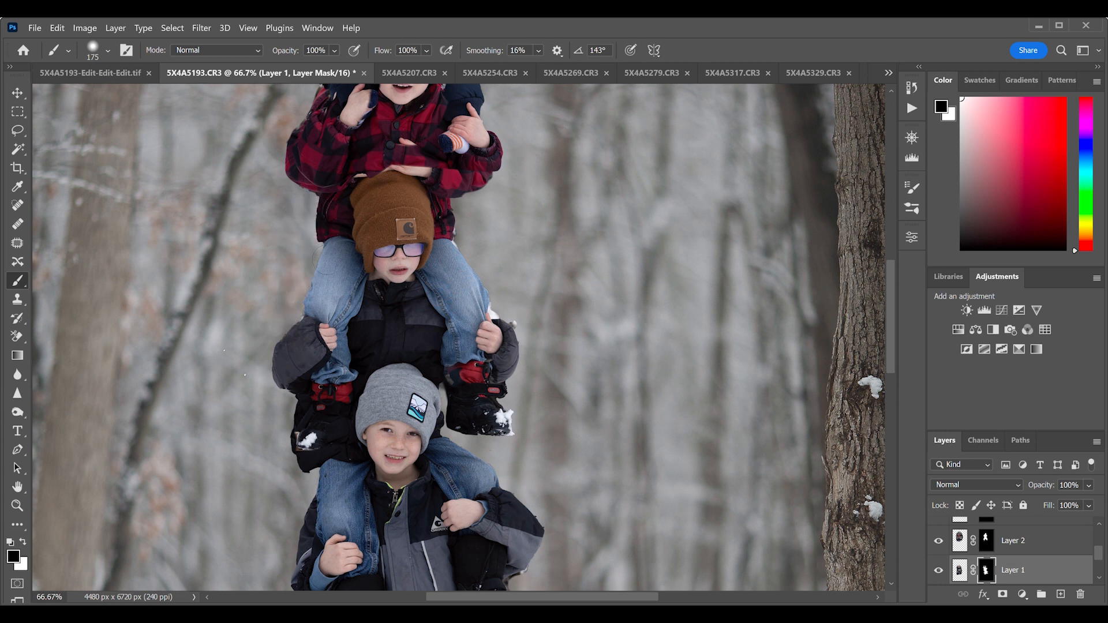
Paint black on Layer 4's mask with a harder 175 px brush to trim the outer edge of the toddler's sleeve above the plaid shoulder
{"action": "scroll", "coordinate": [321, 268], "scroll_direction": "up", "scroll_amount": 10}
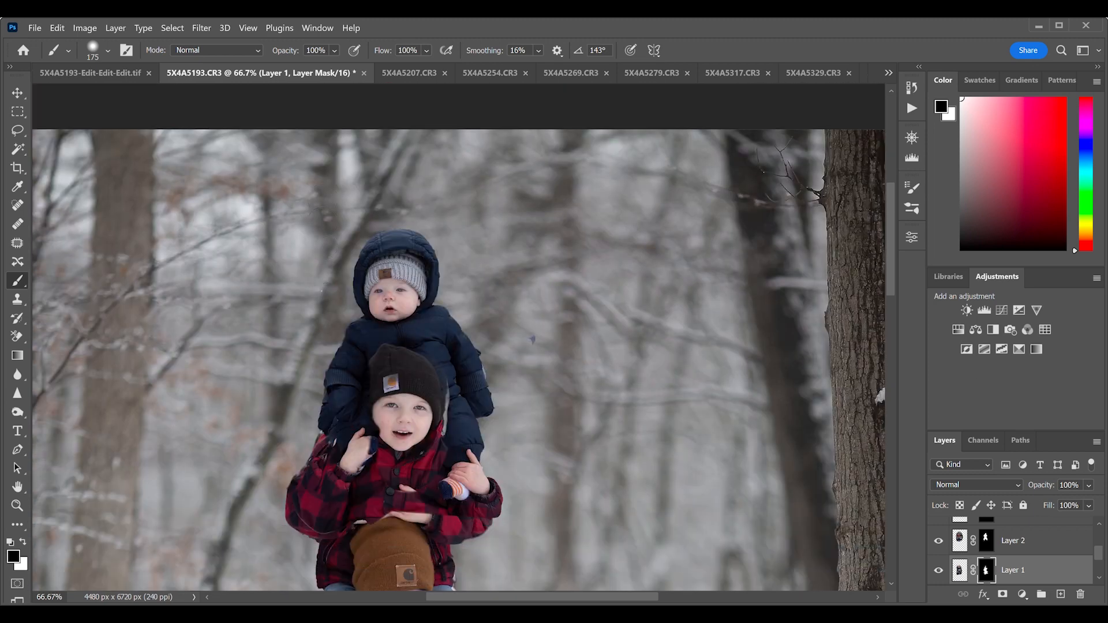
{"action": "left_click", "coordinate": [18, 93]}
{"action": "scroll", "coordinate": [983, 562], "scroll_direction": "up", "scroll_amount": 3}
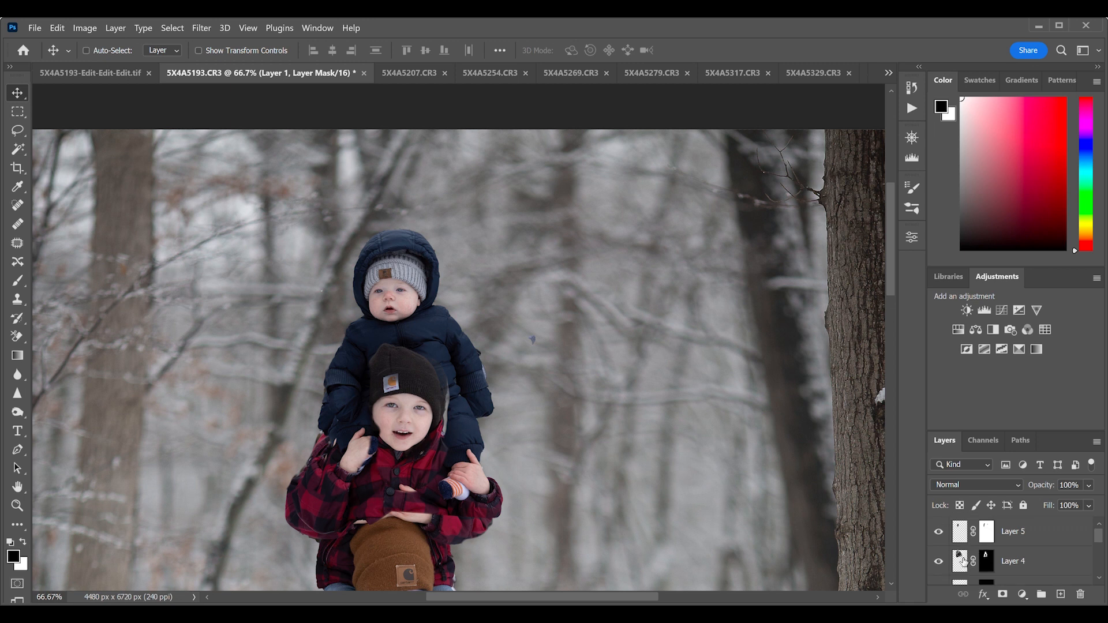
{"action": "left_click", "coordinate": [962, 561]}
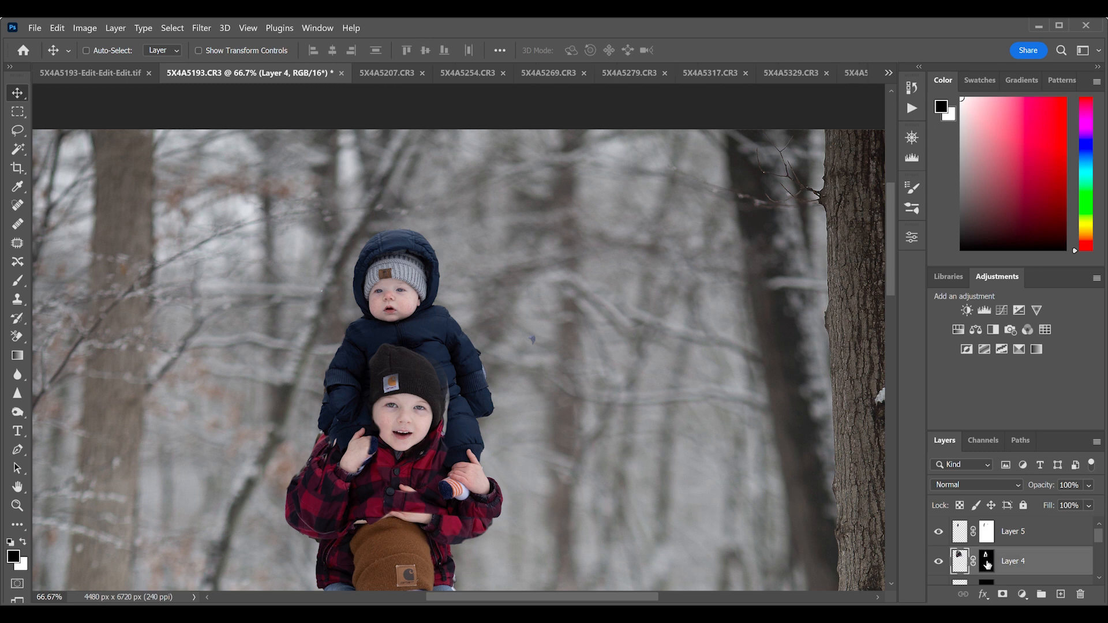
{"action": "left_click", "coordinate": [989, 564]}
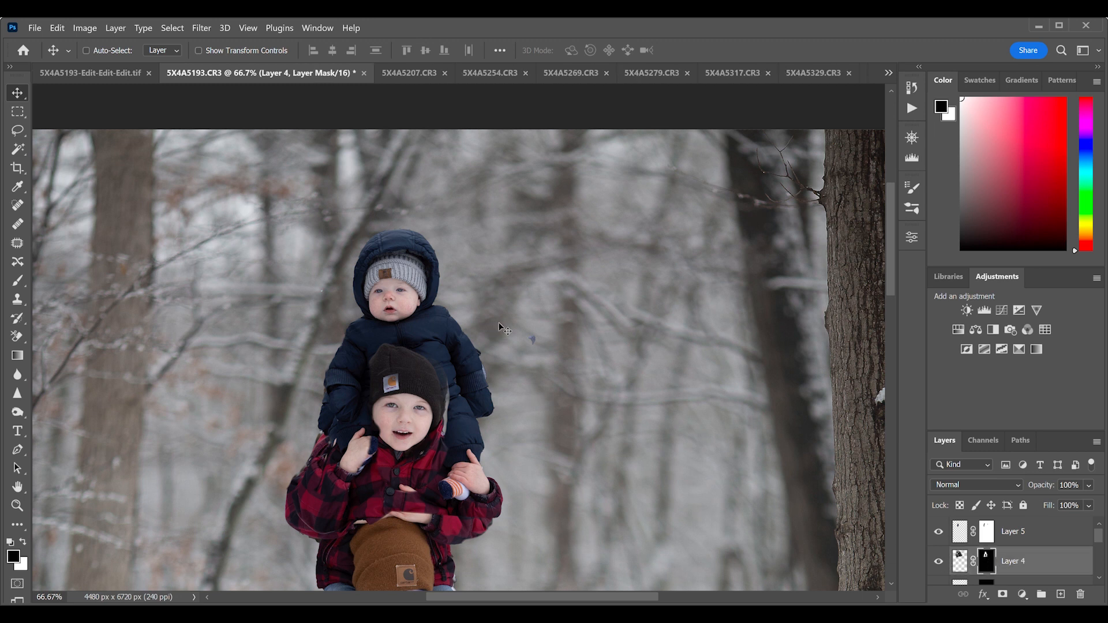
{"action": "key", "text": "b"}
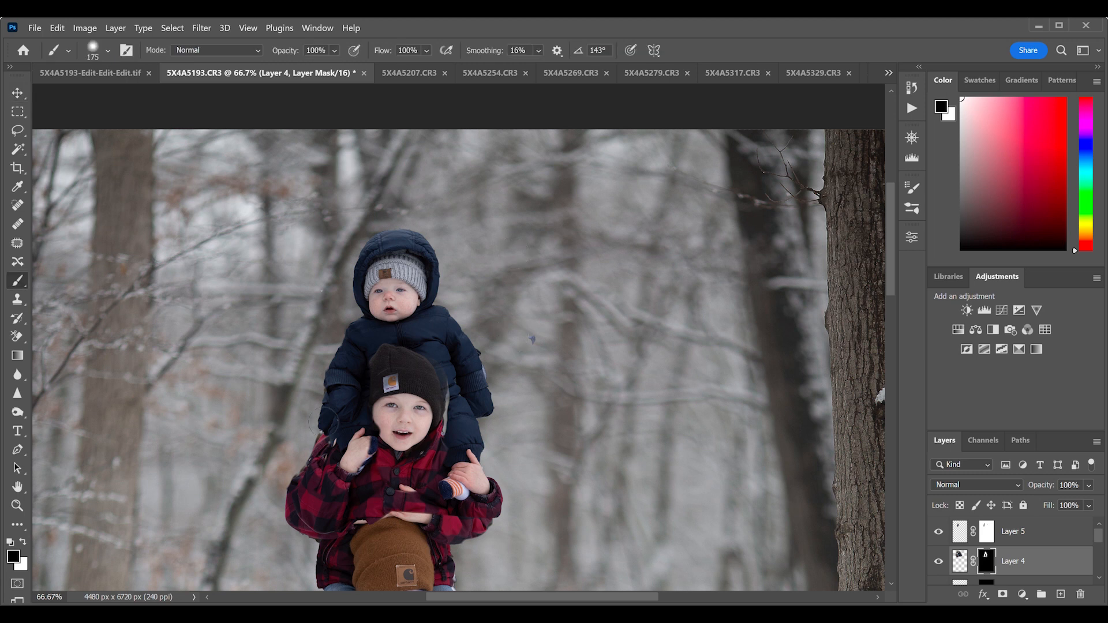
{"action": "mouse_move", "coordinate": [317, 421]}
{"action": "left_mouse_down"}
{"action": "mouse_move", "coordinate": [325, 429]}
{"action": "mouse_move", "coordinate": [323, 404]}
{"action": "mouse_move", "coordinate": [341, 418]}
{"action": "mouse_move", "coordinate": [324, 416]}
{"action": "mouse_move", "coordinate": [332, 423]}
{"action": "left_mouse_up"}
{"action": "key", "text": "shift+]"}
{"action": "left_click_drag", "start_coordinate": [337, 396], "coordinate": [328, 426]}
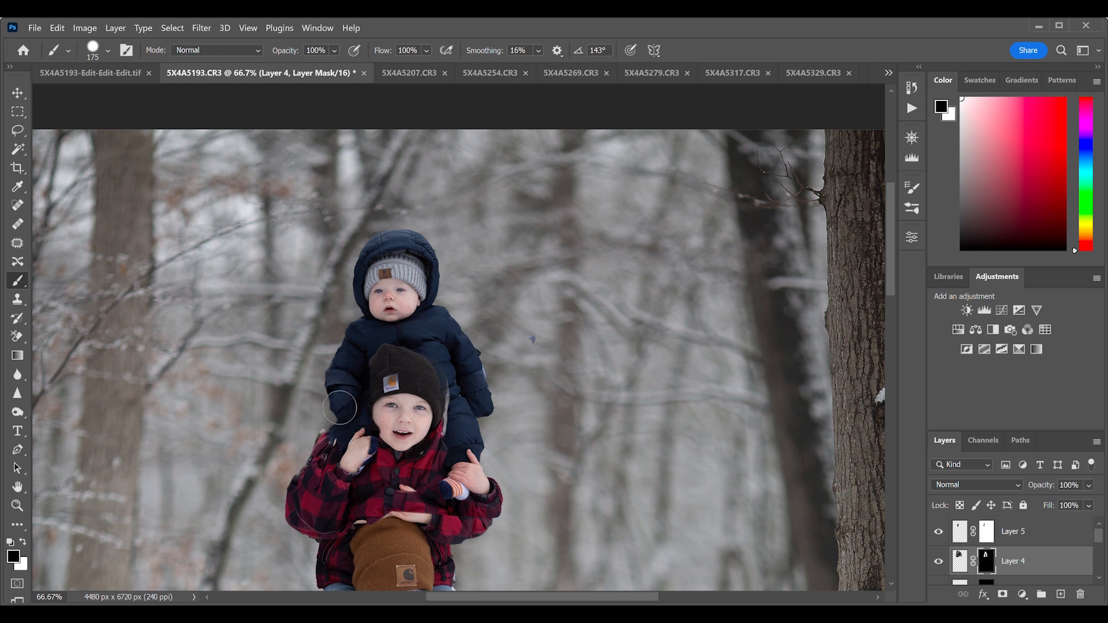
Select all the children's layers together, from Layer 5 through Layer 0
{"action": "key", "text": "ctrl+minus"}
{"action": "key", "text": "ctrl+minus"}
{"action": "key", "text": "ctrl+minus"}
{"action": "key", "text": "ctrl+minus"}
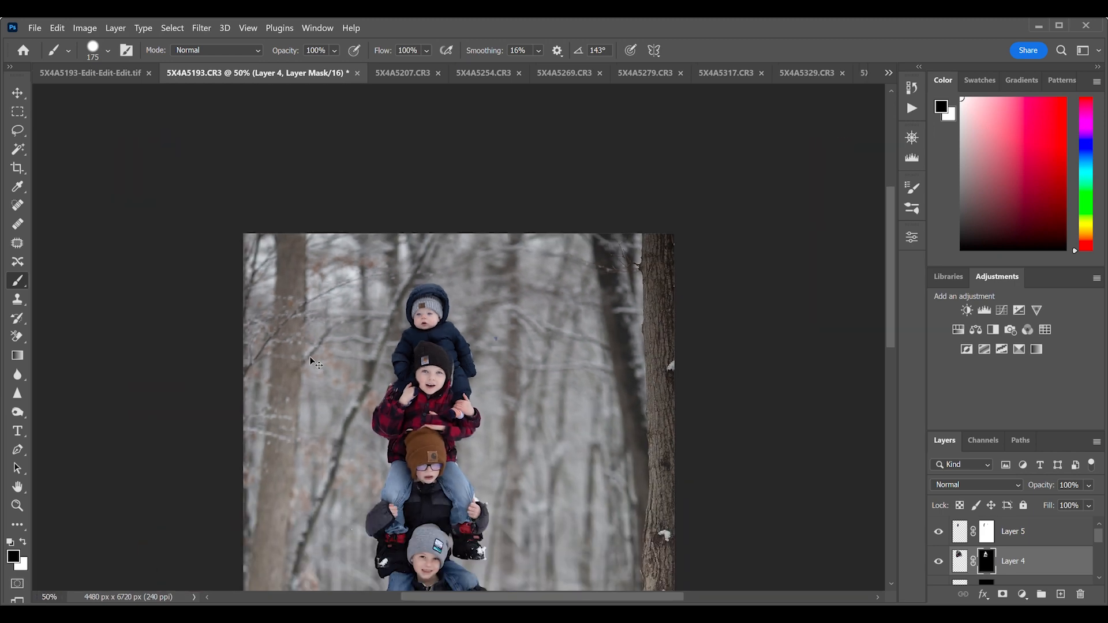
{"action": "key", "text": "ctrl+plus"}
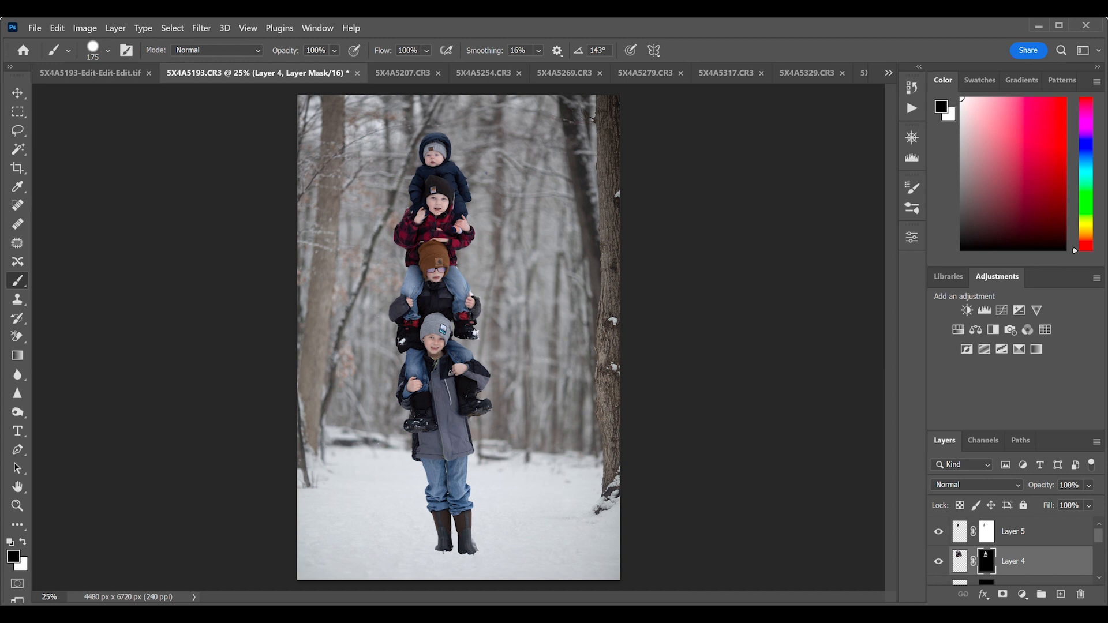
{"action": "left_click", "coordinate": [961, 531]}
{"action": "scroll", "coordinate": [962, 531], "scroll_direction": "down", "scroll_amount": 3}
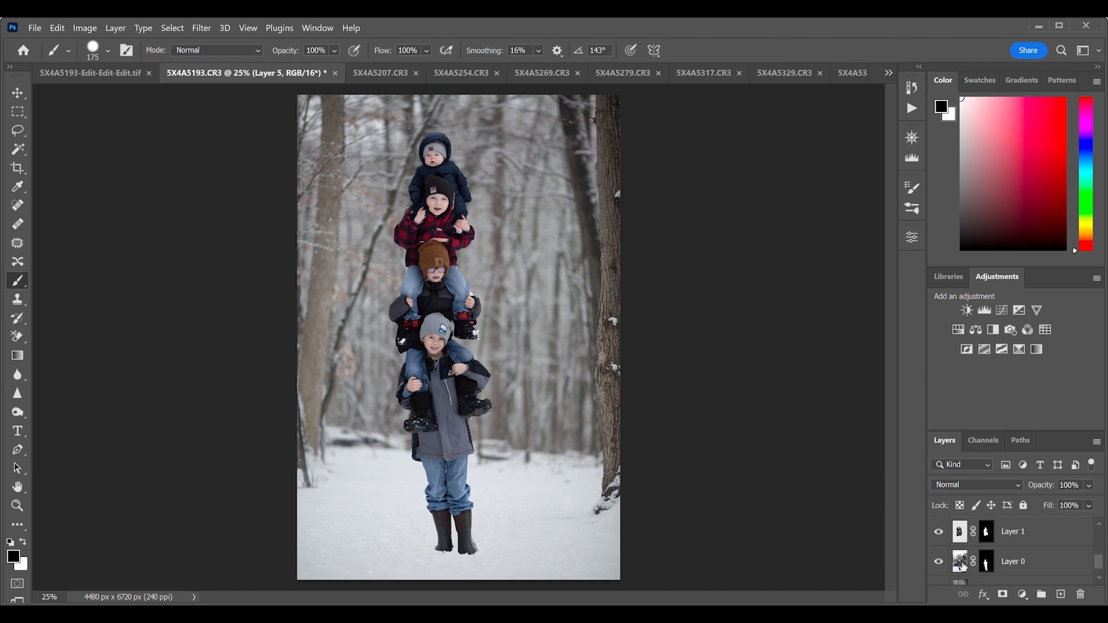
{"action": "left_click", "coordinate": [962, 568], "text": "shift"}
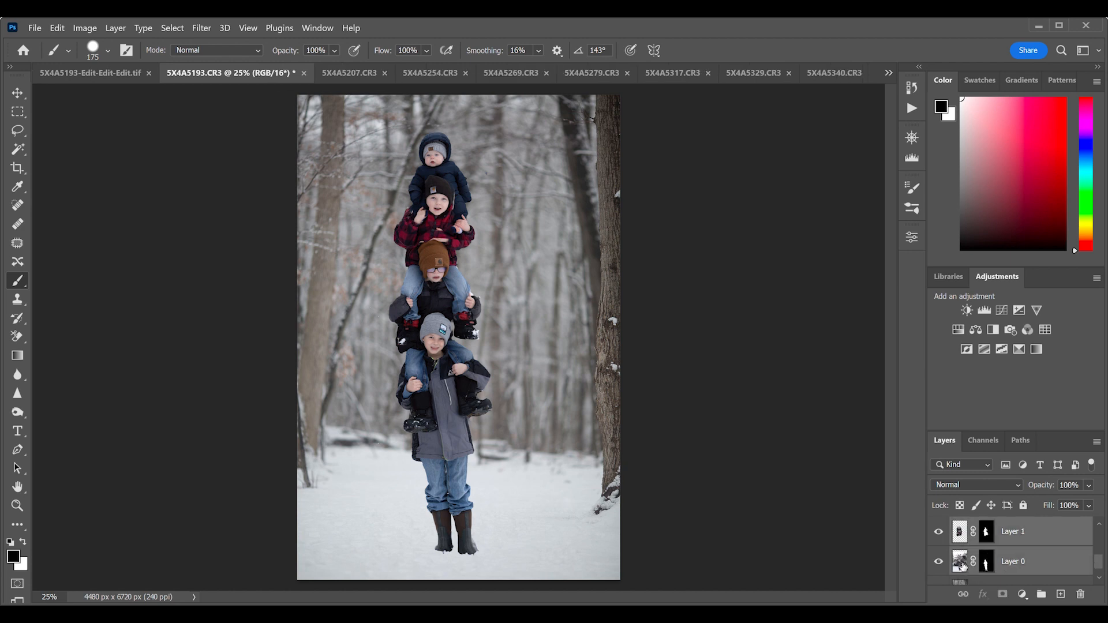
Examine the mask edges around the stacked children at 200%, from the lowest boy's jacket up to the plaid shirt, and the whole composite
{"action": "key", "text": "ctrl+plus"}
{"action": "key", "text": "ctrl+plus"}
{"action": "key", "text": "ctrl+plus"}
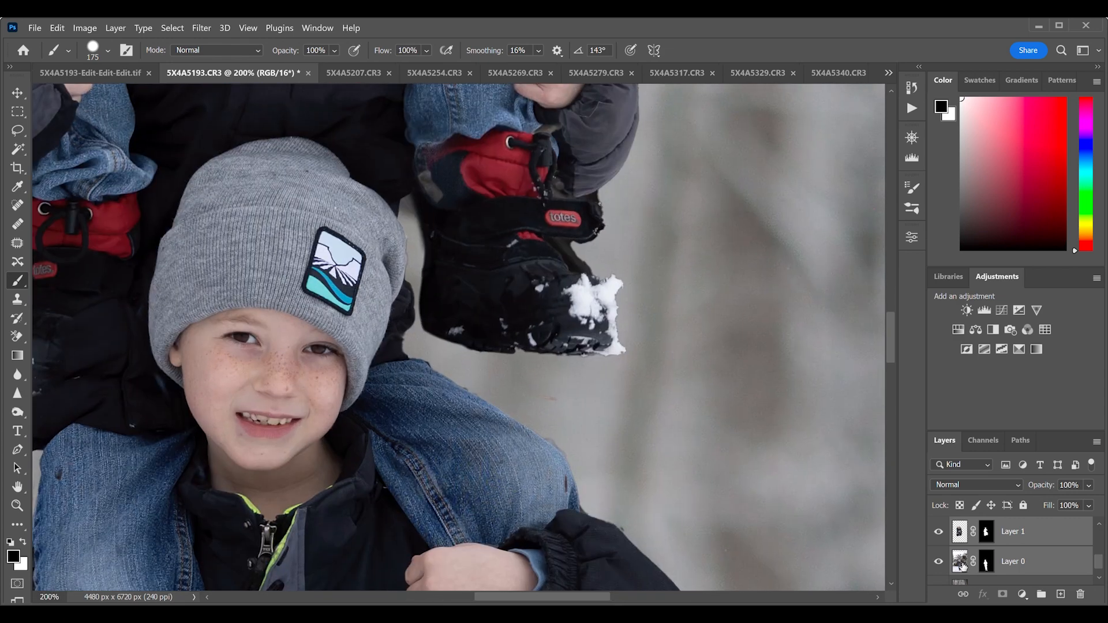
{"action": "scroll", "coordinate": [715, 475], "scroll_direction": "down", "scroll_amount": 5}
{"action": "scroll", "coordinate": [715, 475], "scroll_direction": "down", "scroll_amount": 3}
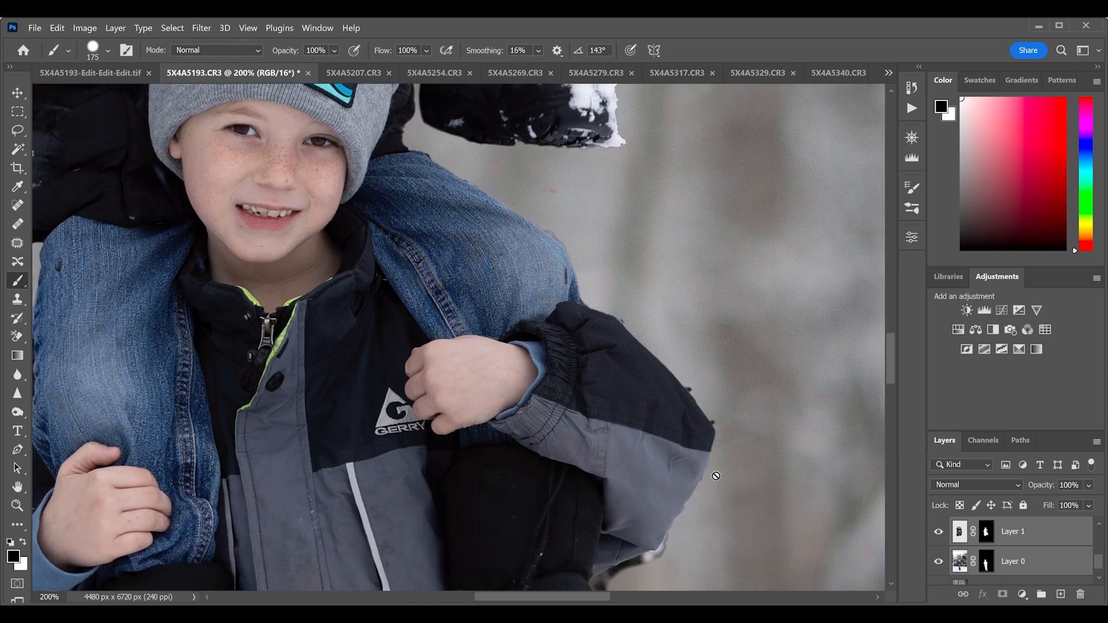
{"action": "scroll", "coordinate": [663, 376], "scroll_direction": "up", "scroll_amount": 4}
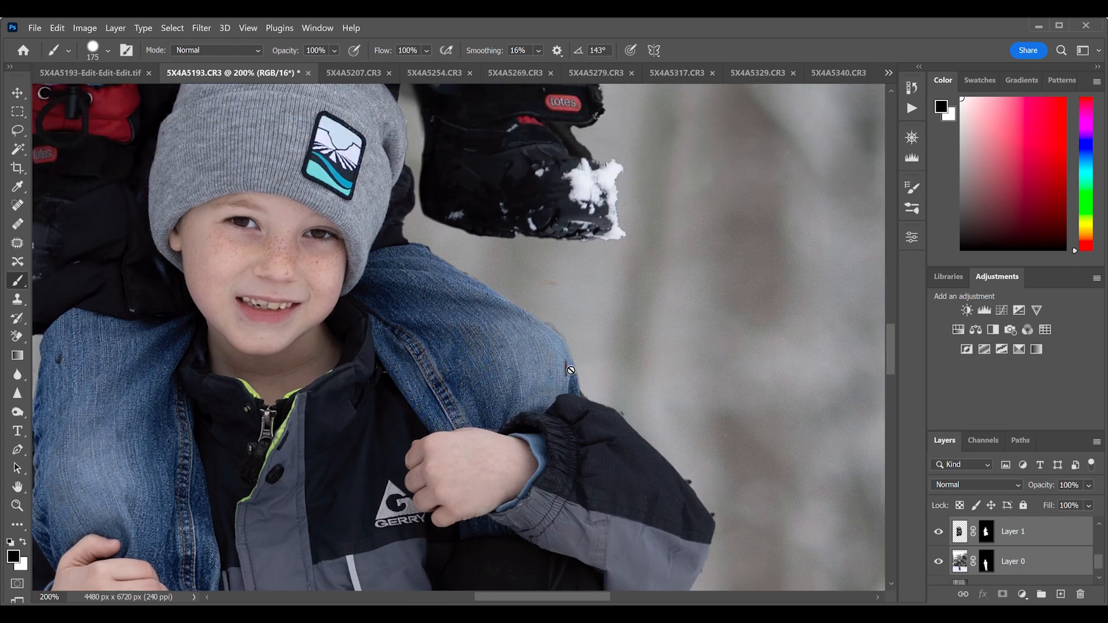
{"action": "scroll", "coordinate": [528, 293], "scroll_direction": "up", "scroll_amount": 2}
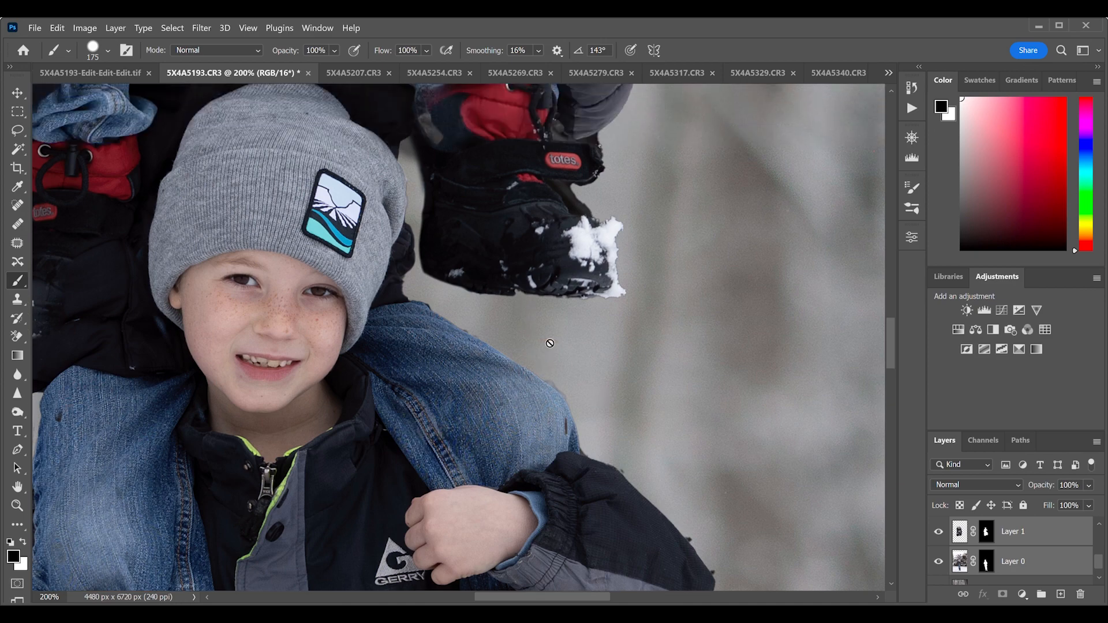
{"action": "scroll", "coordinate": [568, 319], "scroll_direction": "up", "scroll_amount": 2}
{"action": "scroll", "coordinate": [534, 245], "scroll_direction": "up", "scroll_amount": 3}
{"action": "scroll", "coordinate": [617, 124], "scroll_direction": "up", "scroll_amount": 1}
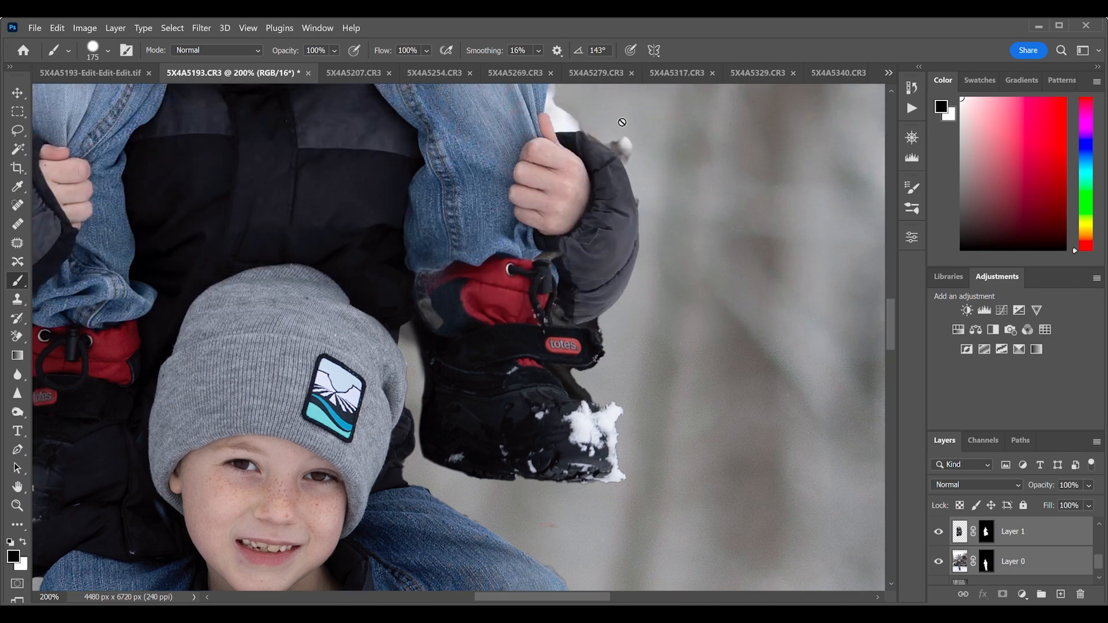
{"action": "scroll", "coordinate": [597, 95], "scroll_direction": "up", "scroll_amount": 10}
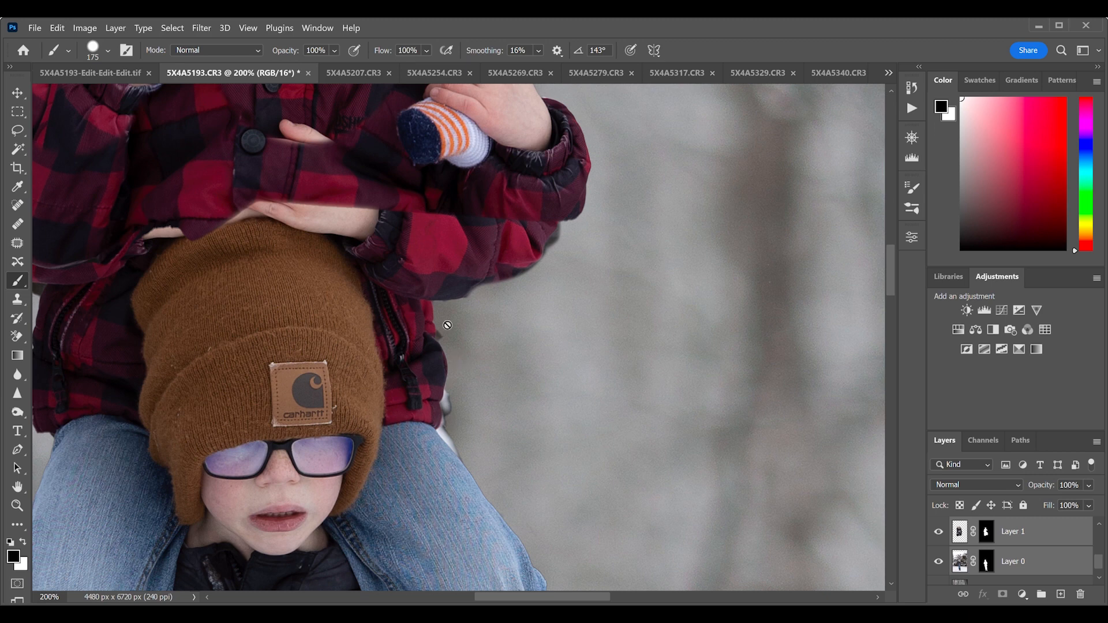
{"action": "scroll", "coordinate": [542, 236], "scroll_direction": "up", "scroll_amount": 2}
{"action": "key", "text": "ctrl+minus"}
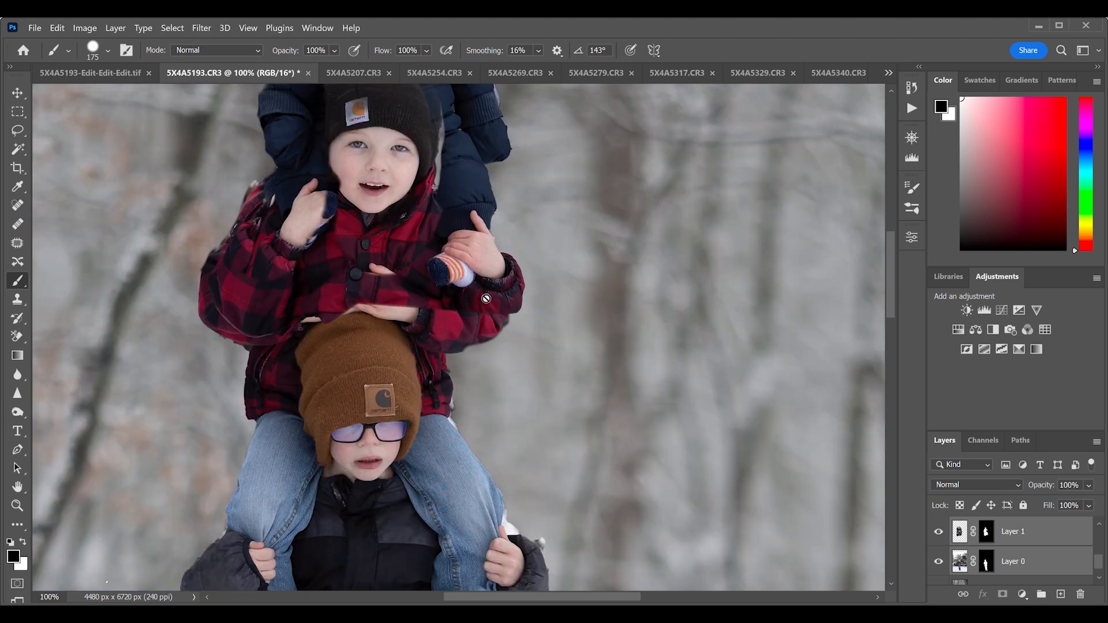
{"action": "key", "text": "ctrl+minus"}
{"action": "key", "text": "ctrl+minus"}
{"action": "key", "text": "ctrl+minus"}
{"action": "key", "text": "ctrl+minus"}
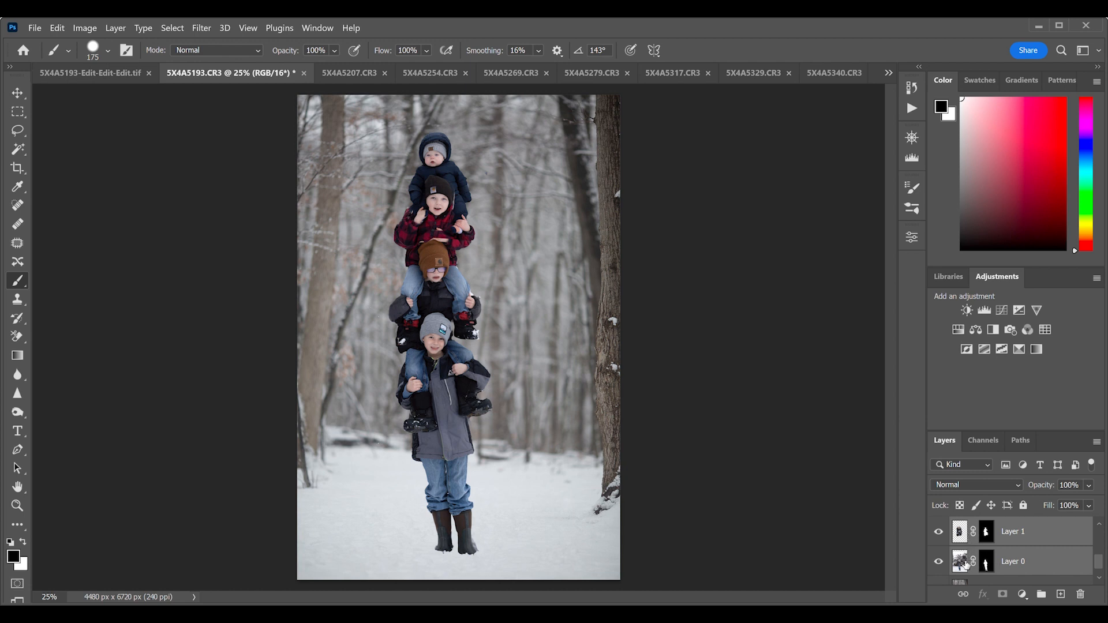
{"action": "scroll", "coordinate": [967, 565], "scroll_direction": "down", "scroll_amount": 1}
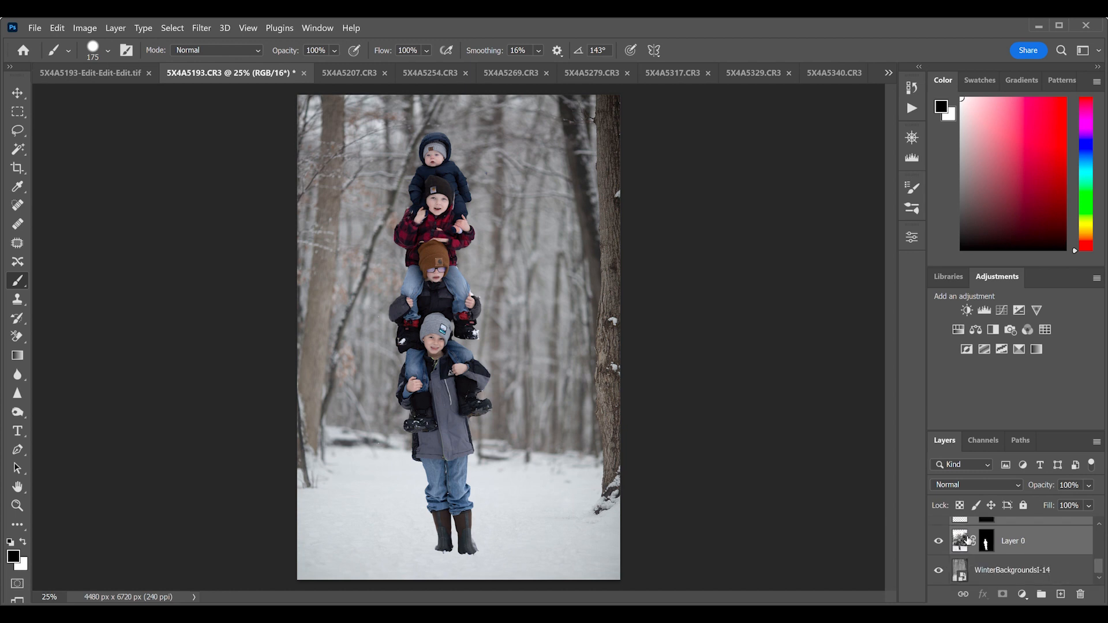
Merge the selected children's layers into one layer and compare the composite with that layer hidden and shown
{"action": "key", "text": "ctrl+e"}
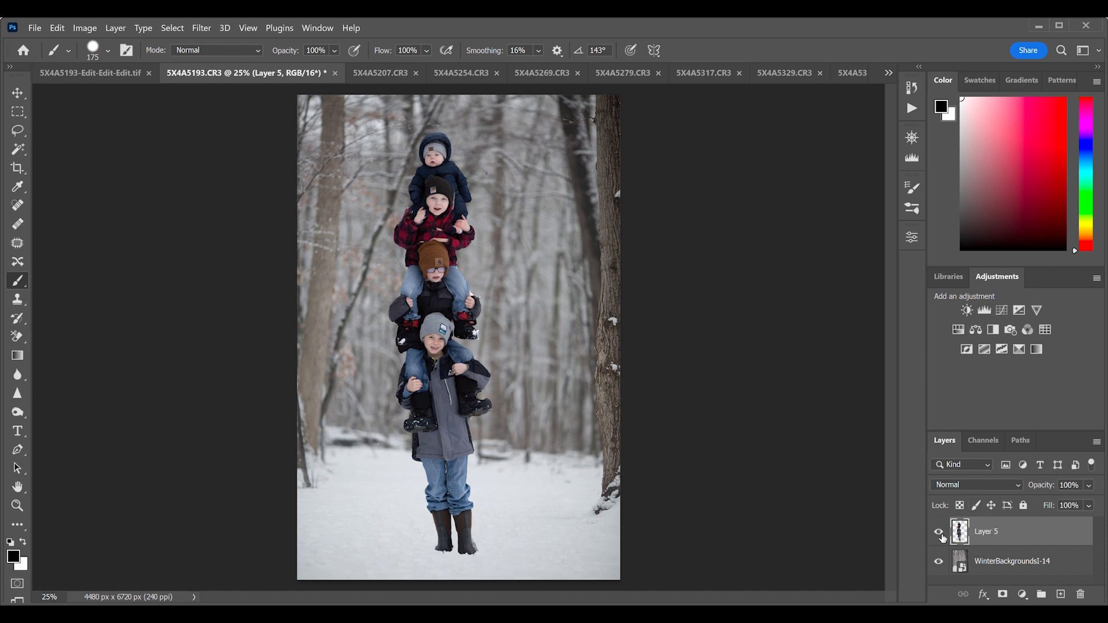
{"action": "left_click", "coordinate": [938, 532]}
{"action": "left_click", "coordinate": [939, 533]}
{"action": "left_click", "coordinate": [939, 532]}
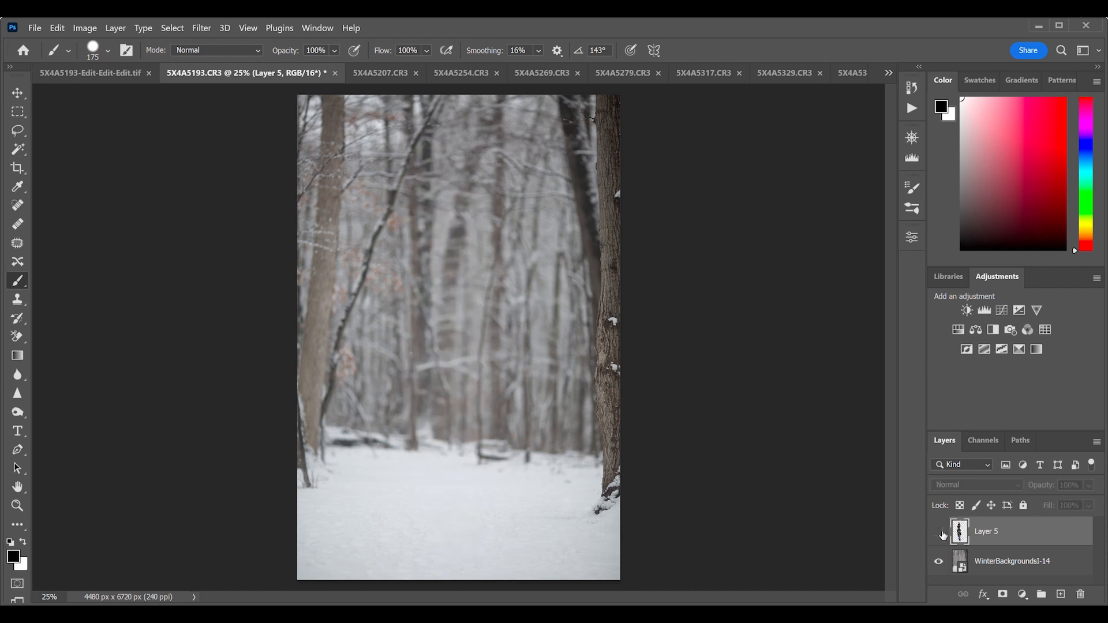
{"action": "left_click", "coordinate": [939, 532]}
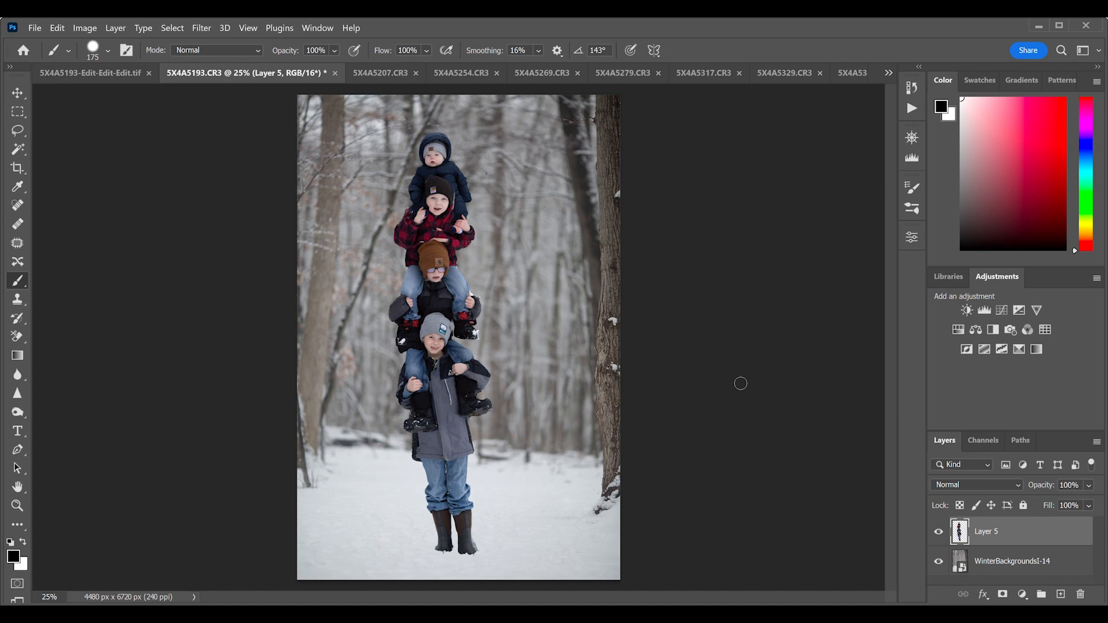
Examine the lowest boy's face and hat at up to 300% and reduce the brush size to 40 px
{"action": "key", "text": "ctrl+plus"}
{"action": "key", "text": "ctrl+plus"}
{"action": "key", "text": "ctrl+plus"}
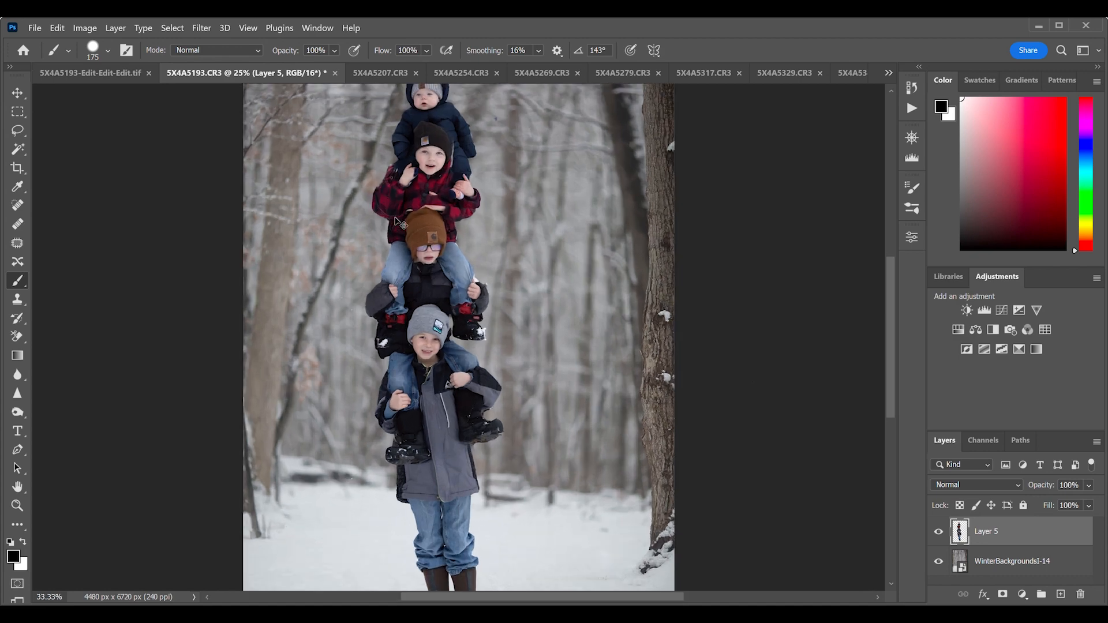
{"action": "key", "text": "ctrl+plus"}
{"action": "scroll", "coordinate": [395, 219], "scroll_direction": "left", "scroll_amount": 3}
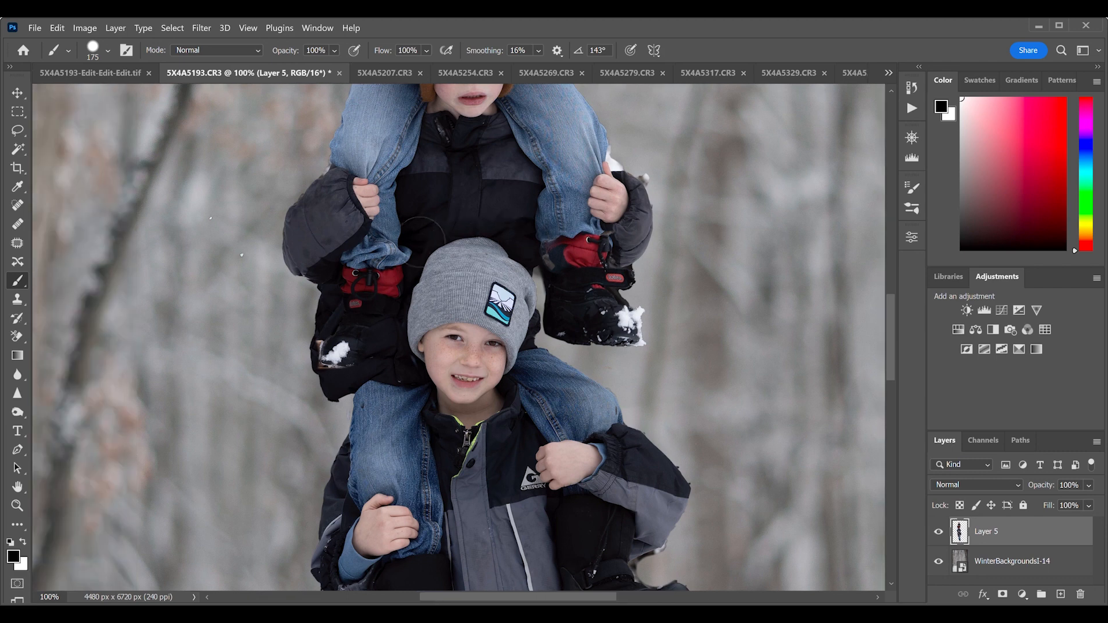
{"action": "scroll", "coordinate": [394, 219], "scroll_direction": "down", "scroll_amount": 5}
{"action": "key", "text": "ctrl+plus"}
{"action": "scroll", "coordinate": [398, 222], "scroll_direction": "up", "scroll_amount": 2}
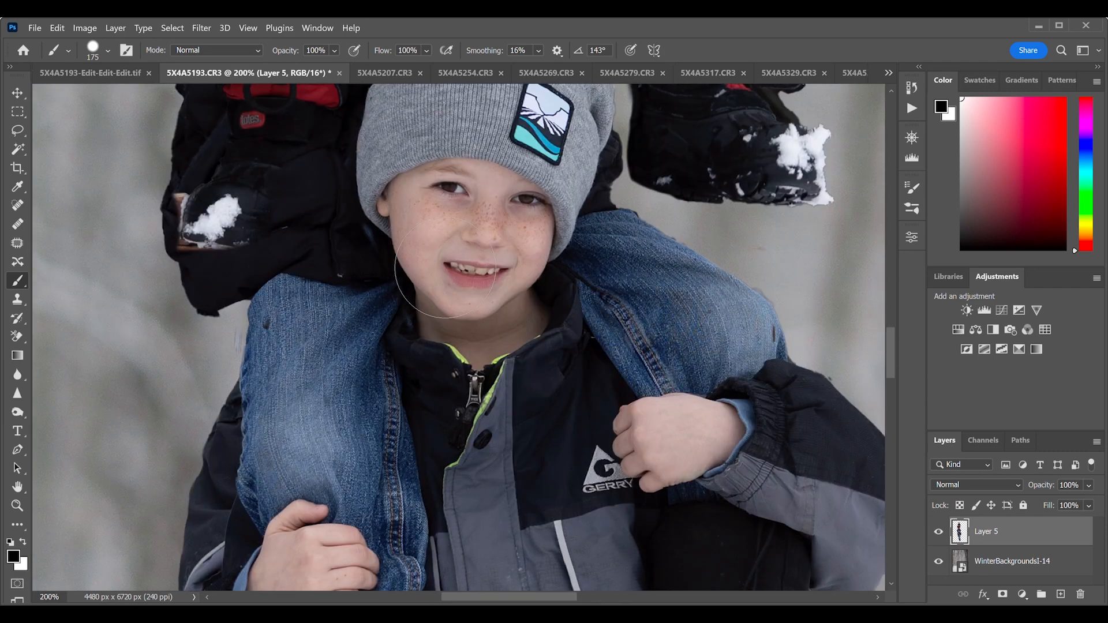
{"action": "key", "text": "ctrl+plus"}
{"action": "scroll", "coordinate": [471, 293], "scroll_direction": "up", "scroll_amount": 3}
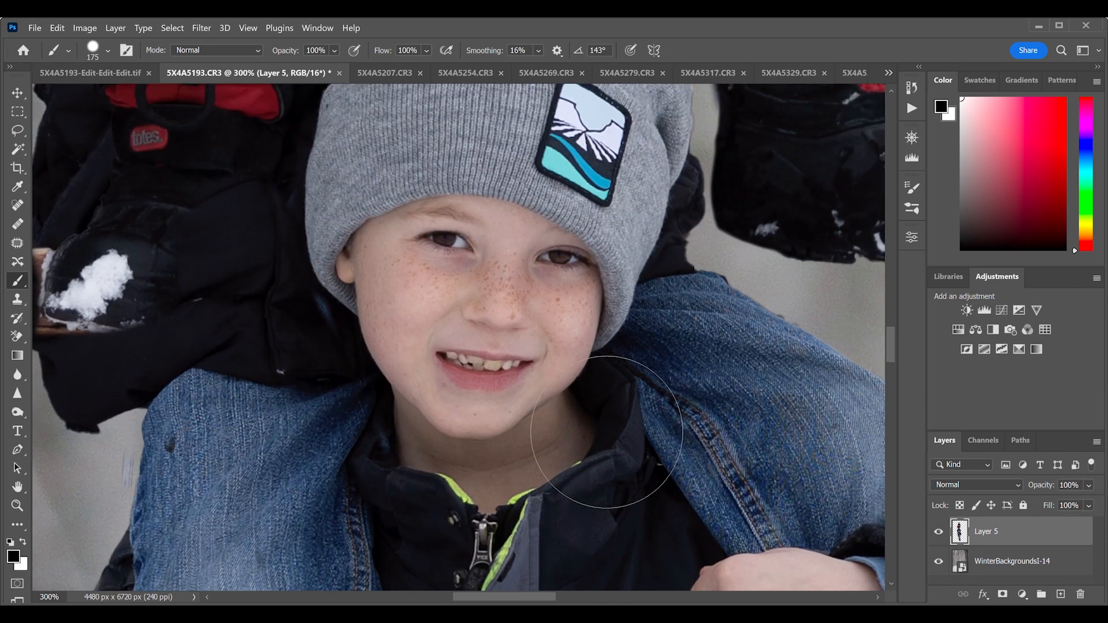
{"action": "key", "text": "bracketleft"}
{"action": "key", "text": "bracketleft"}
{"action": "key", "text": "bracketleft"}
{"action": "key", "text": "bracketleft"}
{"action": "key", "text": "bracketleft"}
{"action": "key", "text": "bracketleft"}
{"action": "key", "text": "bracketleft"}
{"action": "key", "text": "bracketleft"}
{"action": "key", "text": "bracketleft"}
{"action": "key", "text": "ctrl+minus"}
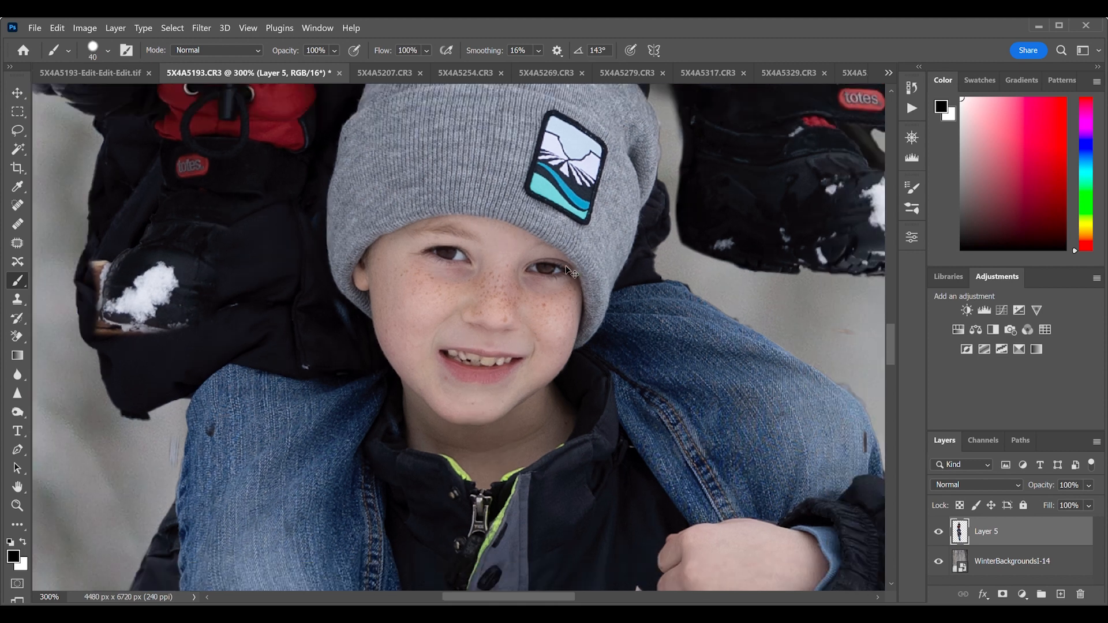
{"action": "scroll", "coordinate": [516, 301], "scroll_direction": "up", "scroll_amount": 1}
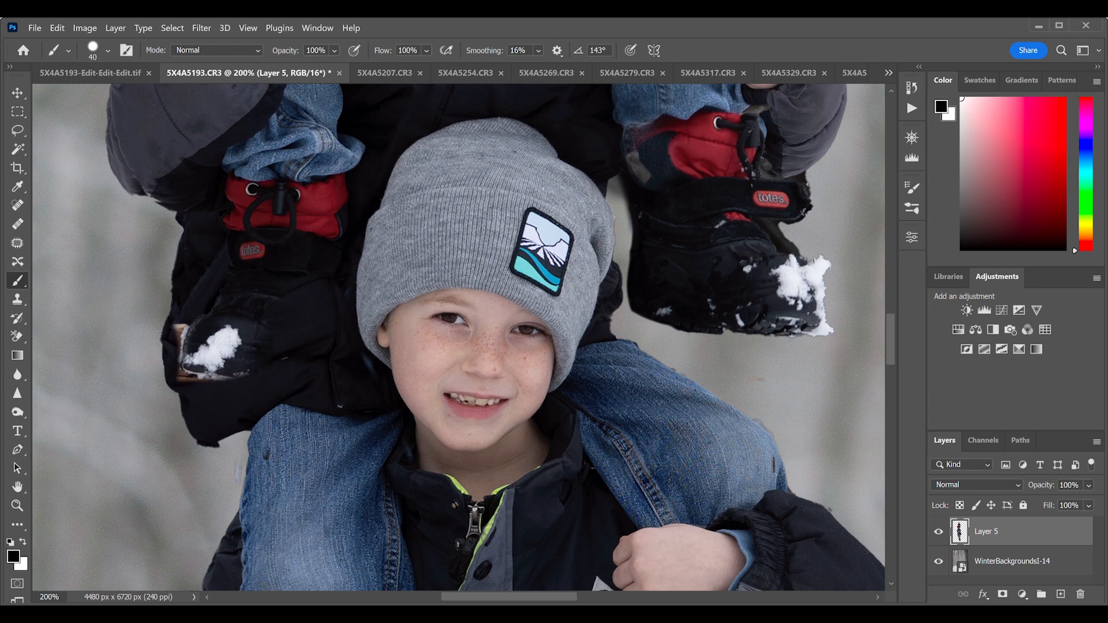
Examine the upper three children's faces and clothing edges at 200% to 300%, from the brown beanie up to the toddler's hood
{"action": "scroll", "coordinate": [460, 334], "scroll_direction": "up", "scroll_amount": 12}
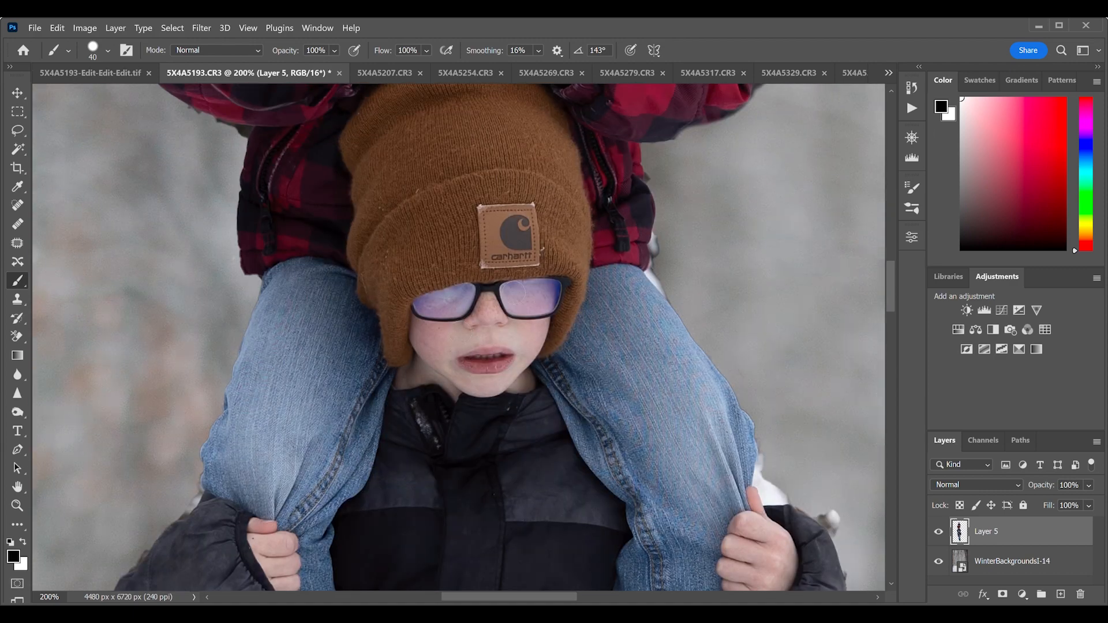
{"action": "key", "text": "ctrl+minus"}
{"action": "key", "text": "ctrl+plus"}
{"action": "scroll", "coordinate": [458, 342], "scroll_direction": "up", "scroll_amount": 1}
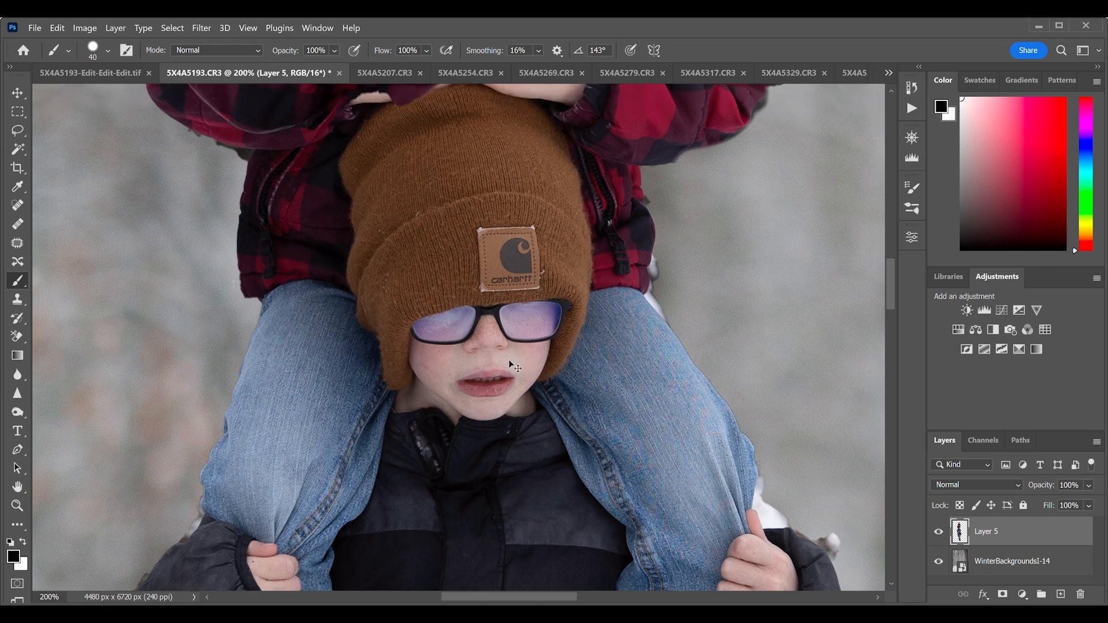
{"action": "scroll", "coordinate": [516, 368], "scroll_direction": "up", "scroll_amount": 1}
{"action": "scroll", "coordinate": [528, 420], "scroll_direction": "down", "scroll_amount": 1}
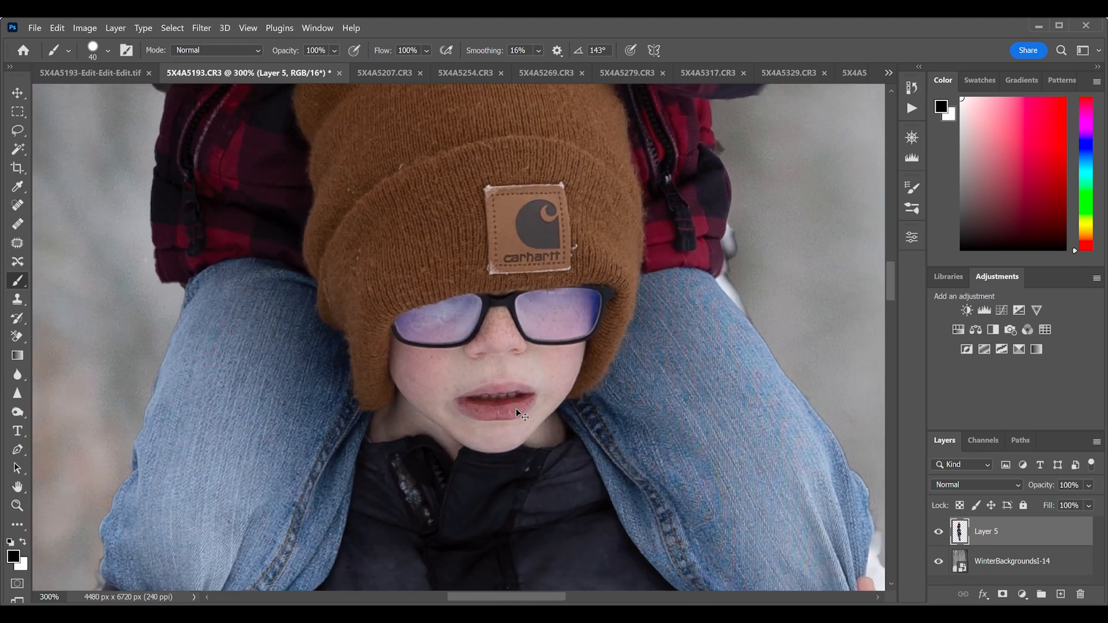
{"action": "scroll", "coordinate": [528, 420], "scroll_direction": "up", "scroll_amount": 8}
{"action": "scroll", "coordinate": [526, 421], "scroll_direction": "up", "scroll_amount": 3}
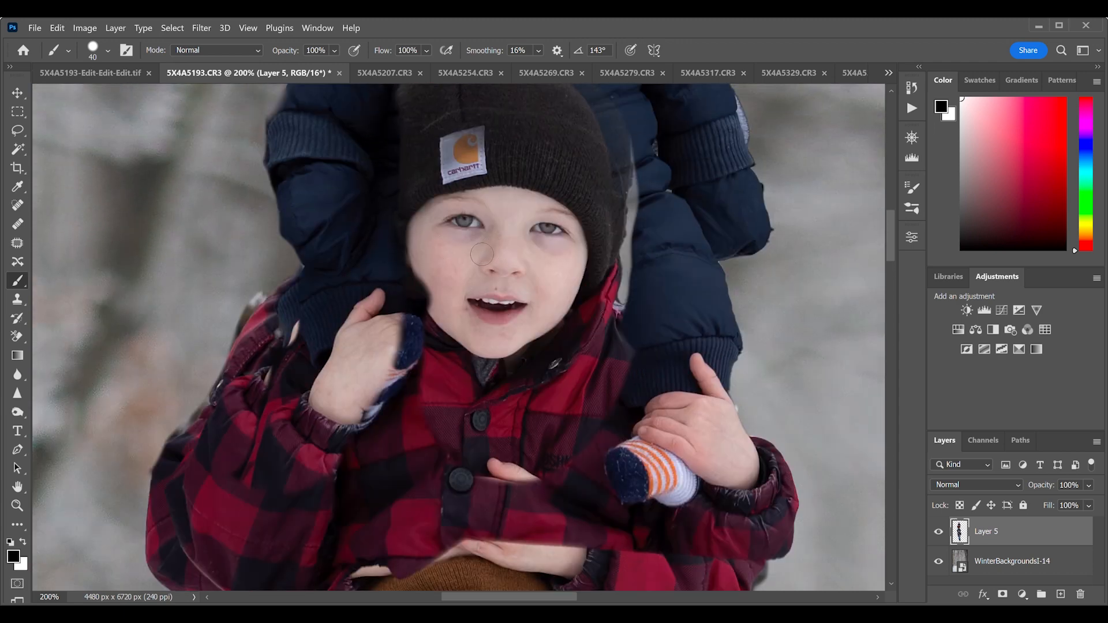
{"action": "scroll", "coordinate": [490, 300], "scroll_direction": "up", "scroll_amount": 5}
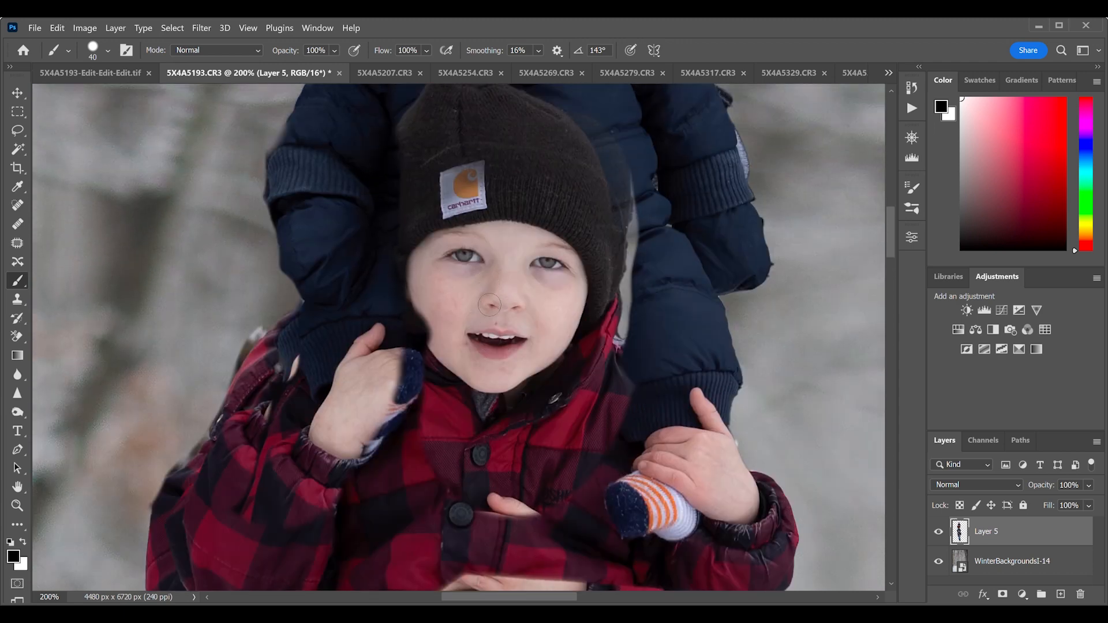
{"action": "scroll", "coordinate": [388, 259], "scroll_direction": "up", "scroll_amount": 10}
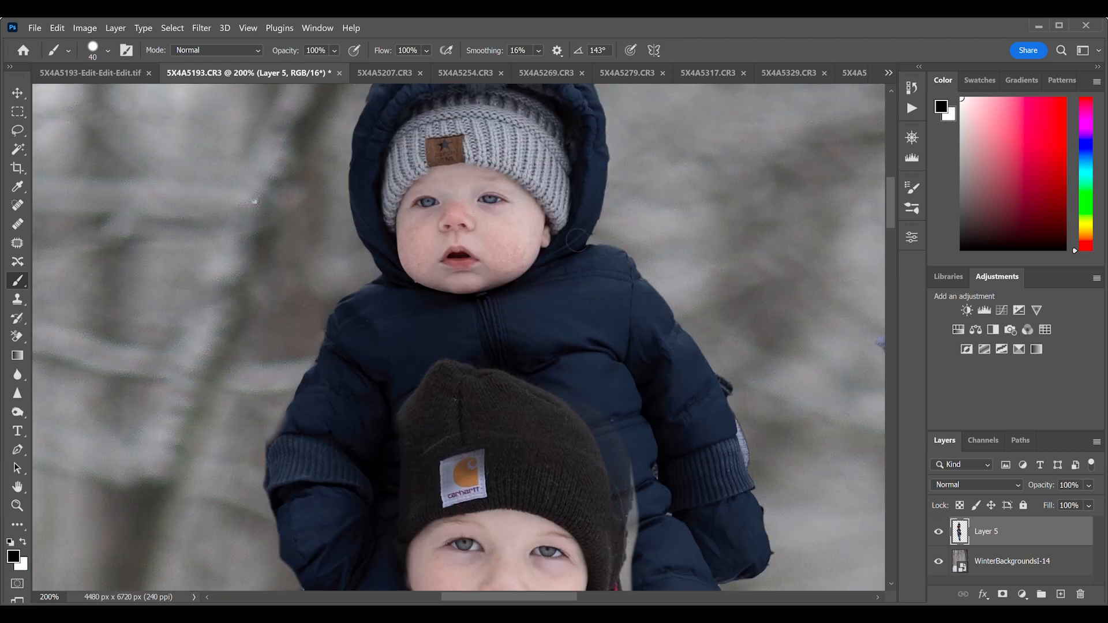
Review the merged stack at 50% to 100%, from the toddler at the top to the lowest boy's boots and back up
{"action": "key", "text": "ctrl+minus"}
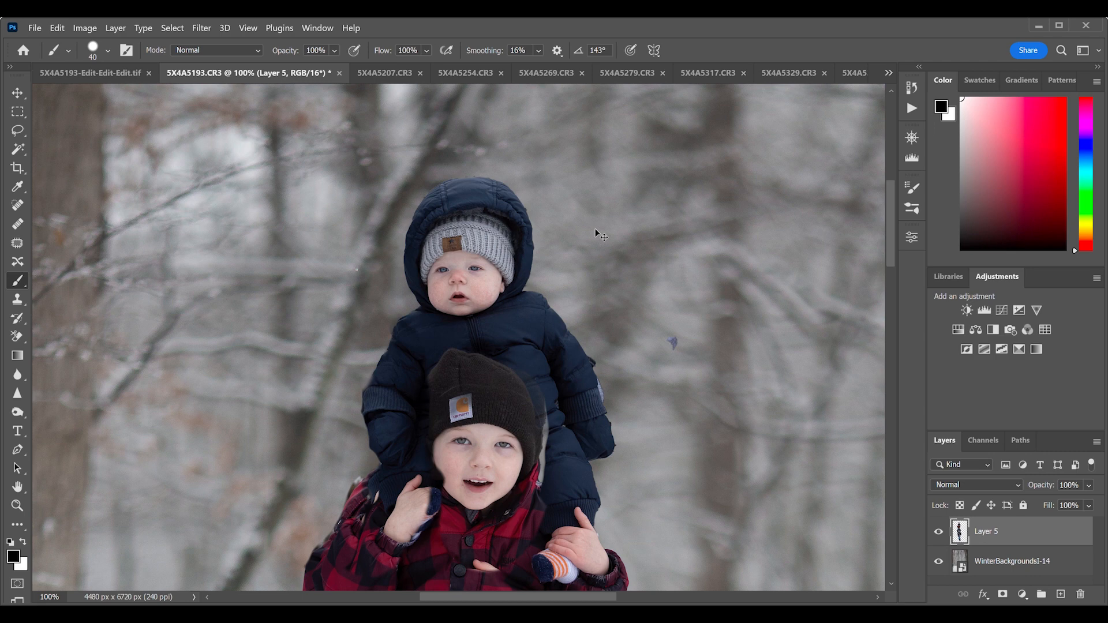
{"action": "key", "text": "ctrl+minus"}
{"action": "scroll", "coordinate": [595, 231], "scroll_direction": "down", "scroll_amount": 10}
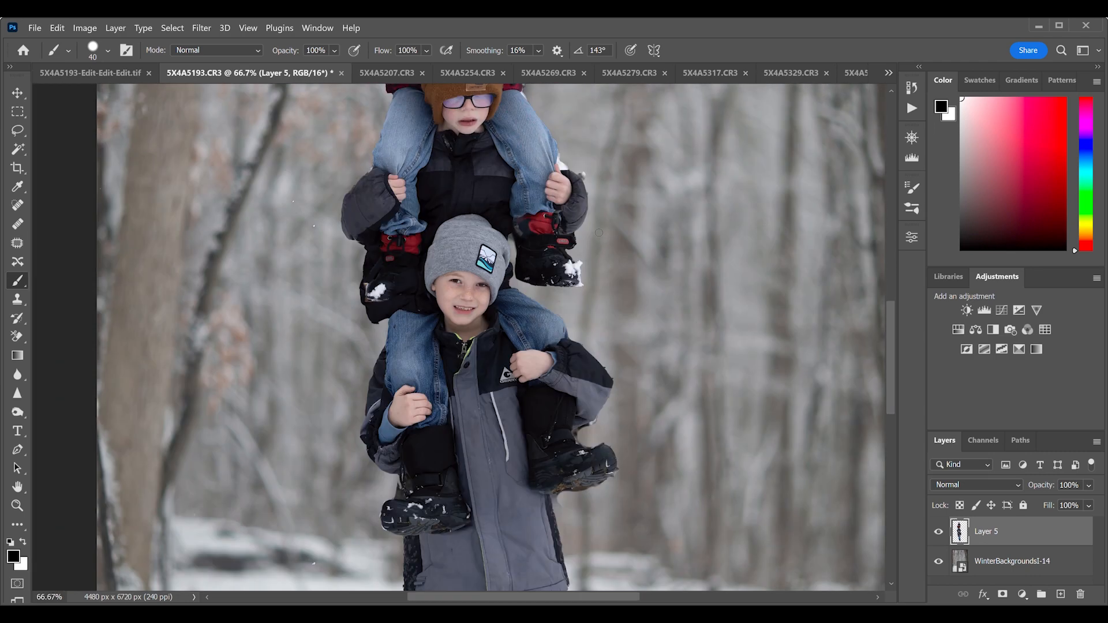
{"action": "scroll", "coordinate": [599, 232], "scroll_direction": "down", "scroll_amount": 5}
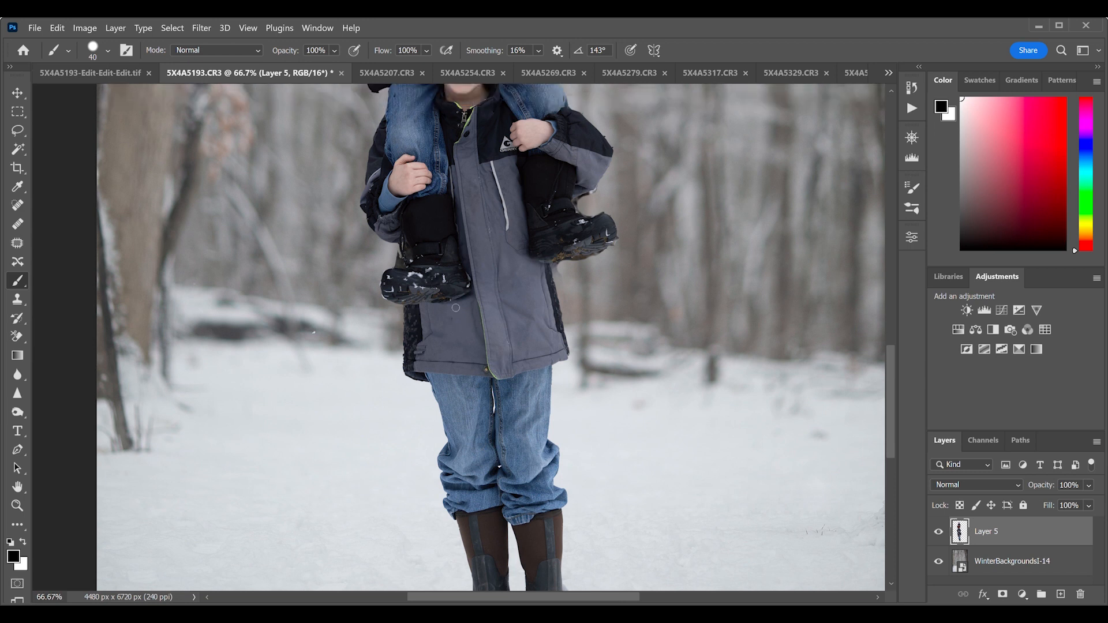
{"action": "scroll", "coordinate": [457, 329], "scroll_direction": "up", "scroll_amount": 1}
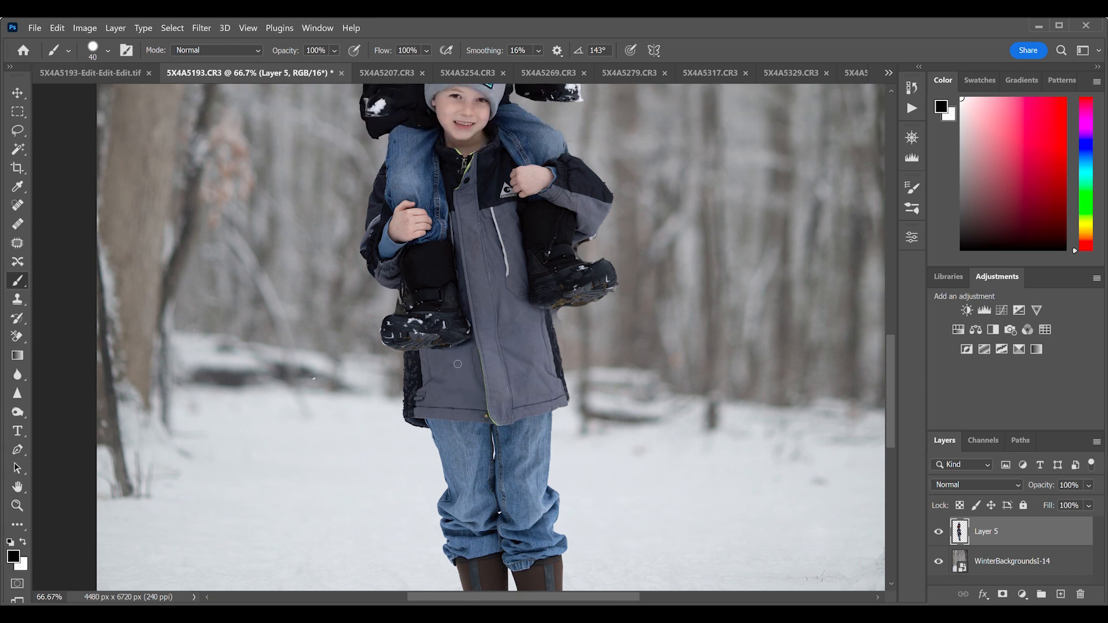
{"action": "scroll", "coordinate": [453, 370], "scroll_direction": "up", "scroll_amount": 1}
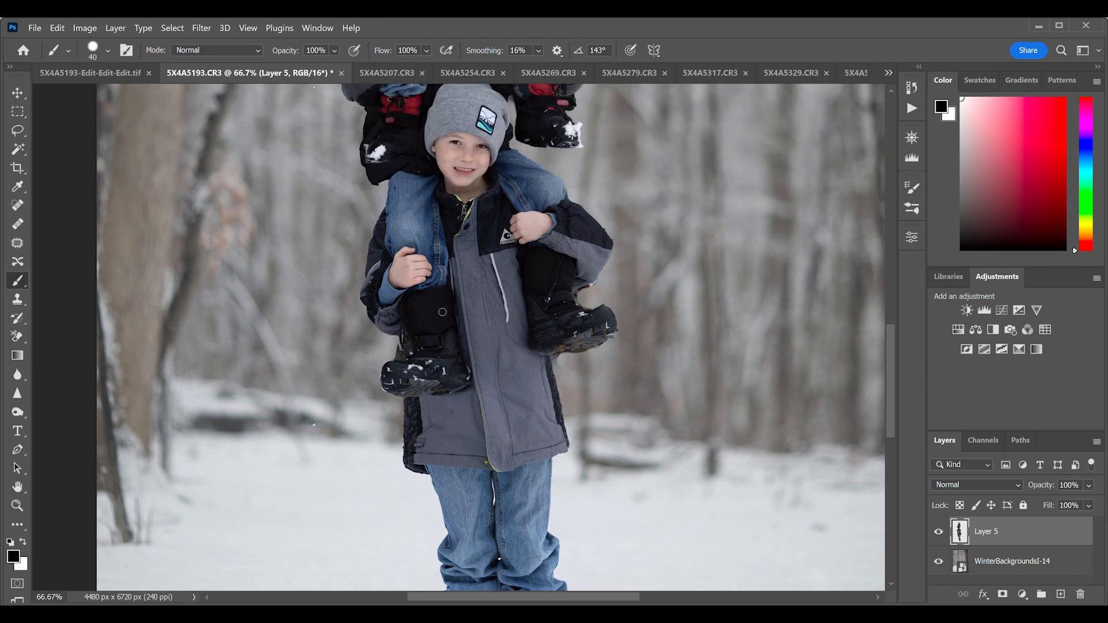
{"action": "scroll", "coordinate": [418, 214], "scroll_direction": "up", "scroll_amount": 2}
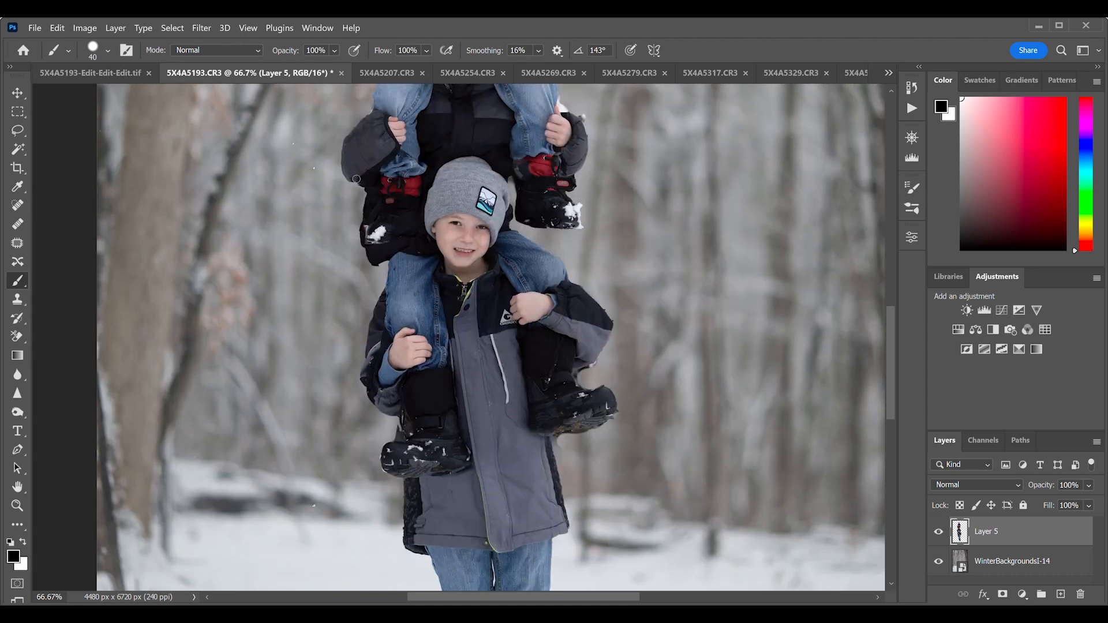
{"action": "scroll", "coordinate": [451, 145], "scroll_direction": "up", "scroll_amount": 4}
{"action": "key", "text": "ctrl+minus"}
{"action": "key", "text": "ctrl+minus"}
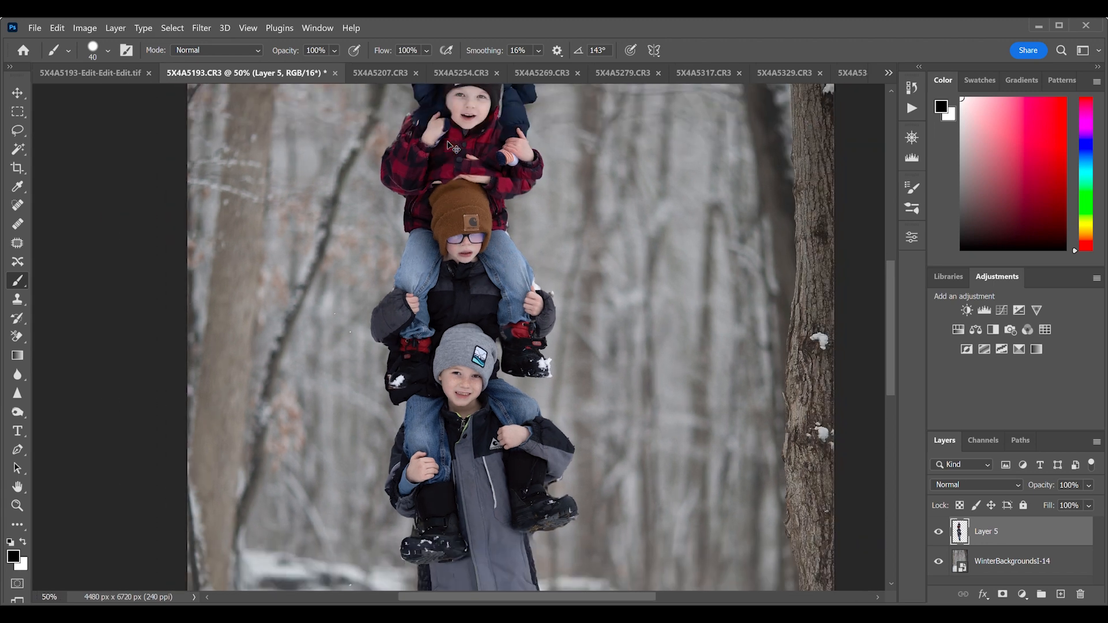
{"action": "key", "text": "ctrl+minus"}
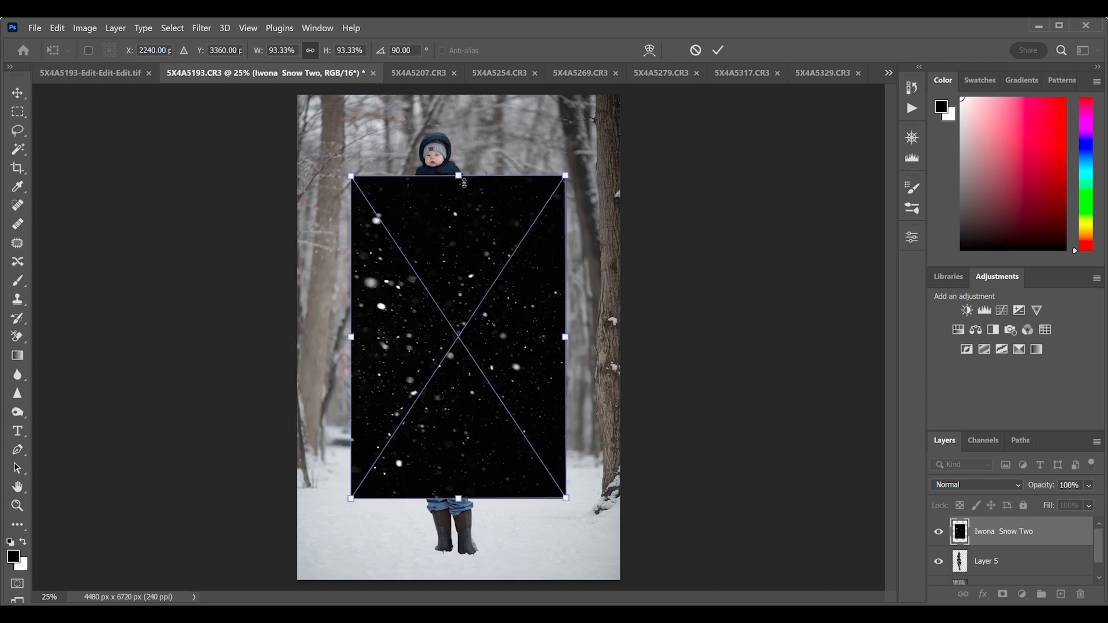
Scale the Iwona Snow Two overlay to 141.67% to cover the whole canvas and blend it in Screen mode at 75% opacity
{"action": "left_click_drag", "start_coordinate": [468, 185], "coordinate": [456, 96]}
{"action": "left_click_drag", "start_coordinate": [462, 499], "coordinate": [467, 580]}
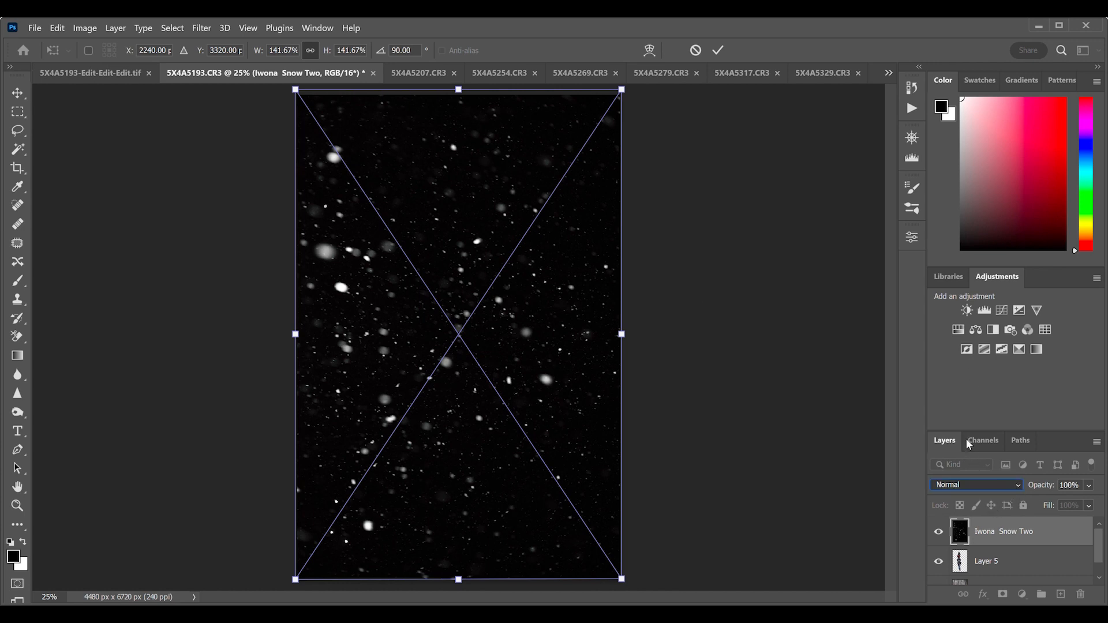
{"action": "key", "text": "shift+alt+s"}
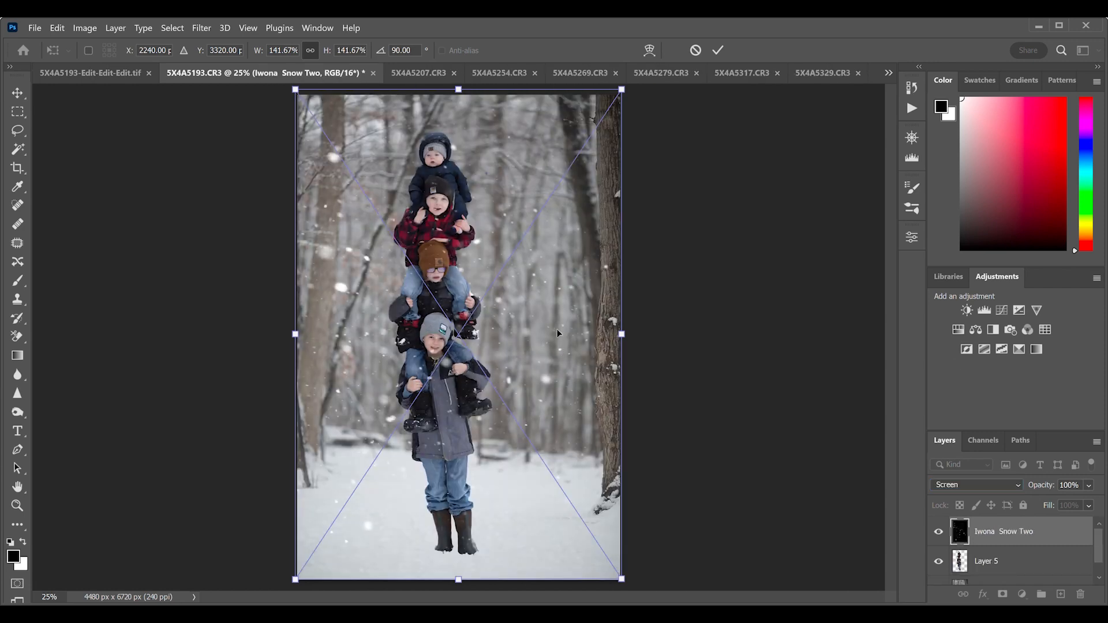
{"action": "key", "text": "shift+alt+n"}
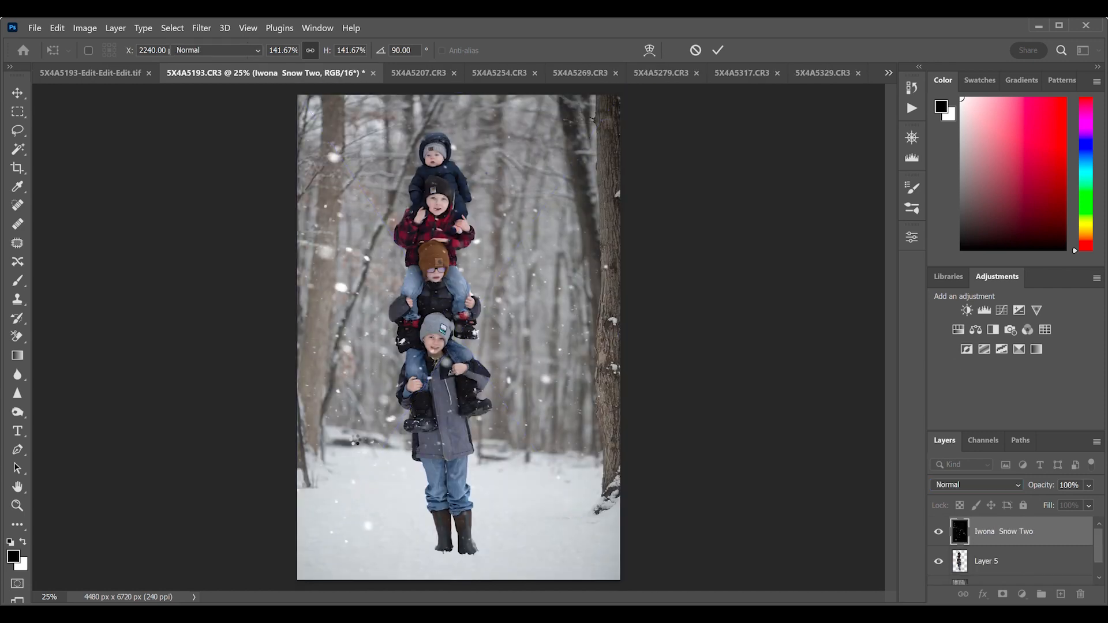
{"action": "key", "text": "Return"}
{"action": "key", "text": "b"}
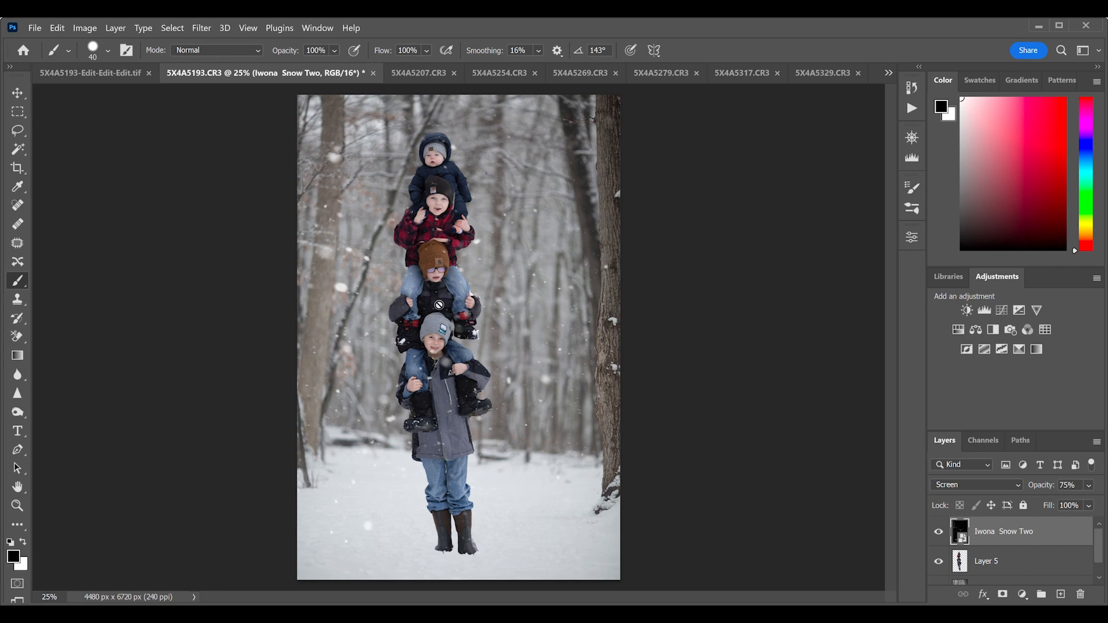
Examine the snow overlay on the stacked children at 66.67% and 100% for flakes covering their faces and clothes
{"action": "key", "text": "ctrl+plus"}
{"action": "key", "text": "ctrl+plus"}
{"action": "key", "text": "ctrl+plus"}
{"action": "key", "text": "ctrl+plus"}
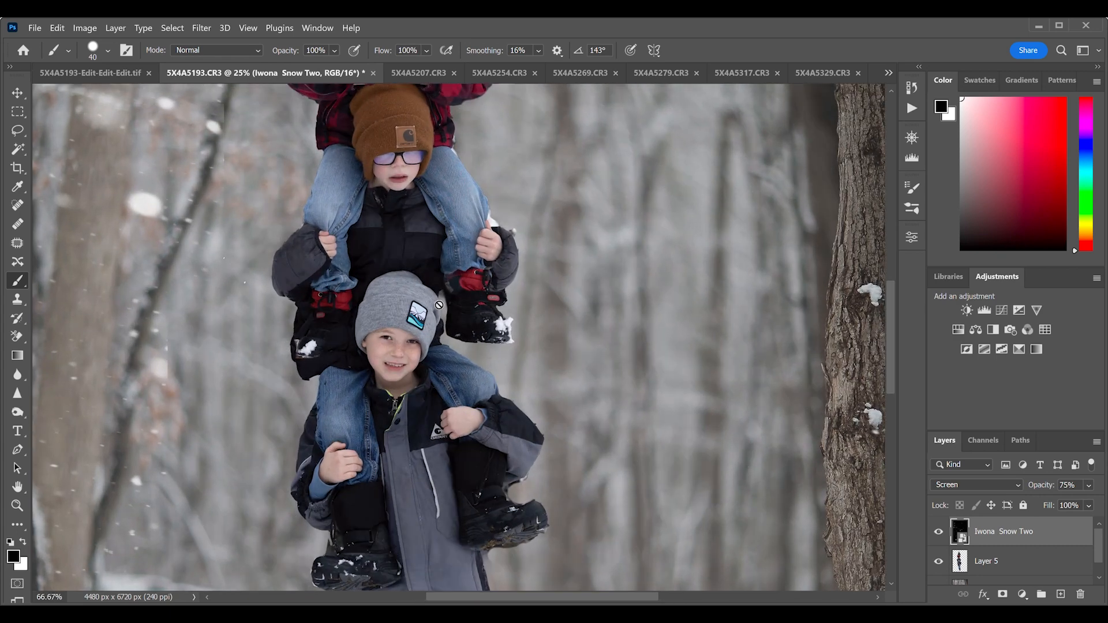
{"action": "scroll", "coordinate": [390, 390], "scroll_direction": "up", "scroll_amount": 5}
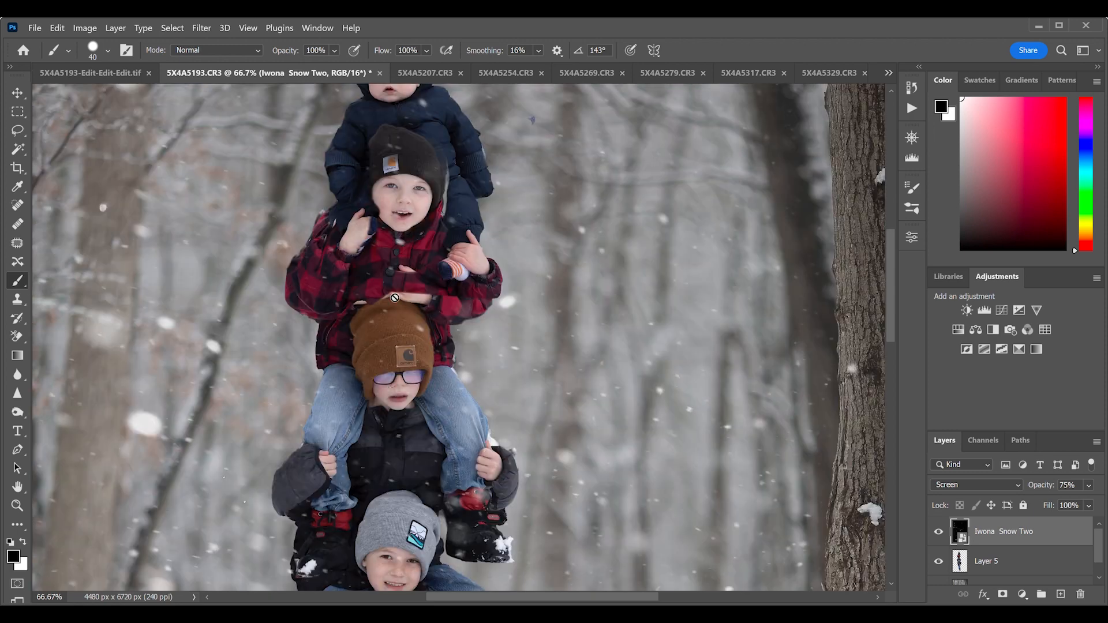
{"action": "scroll", "coordinate": [406, 294], "scroll_direction": "up", "scroll_amount": 3}
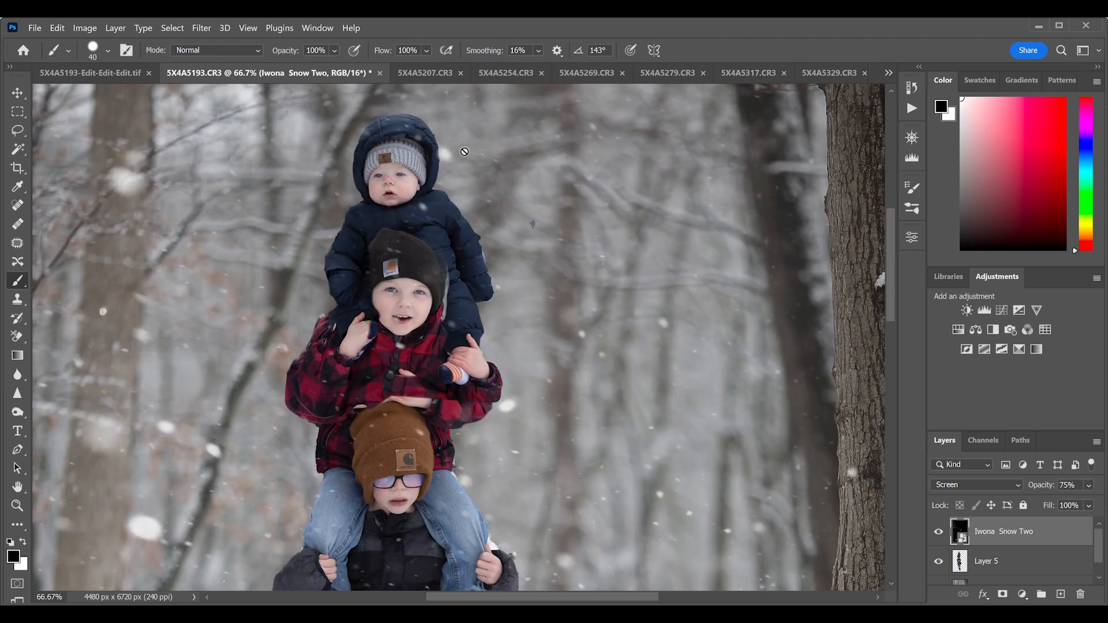
{"action": "scroll", "coordinate": [464, 151], "scroll_direction": "down", "scroll_amount": 7}
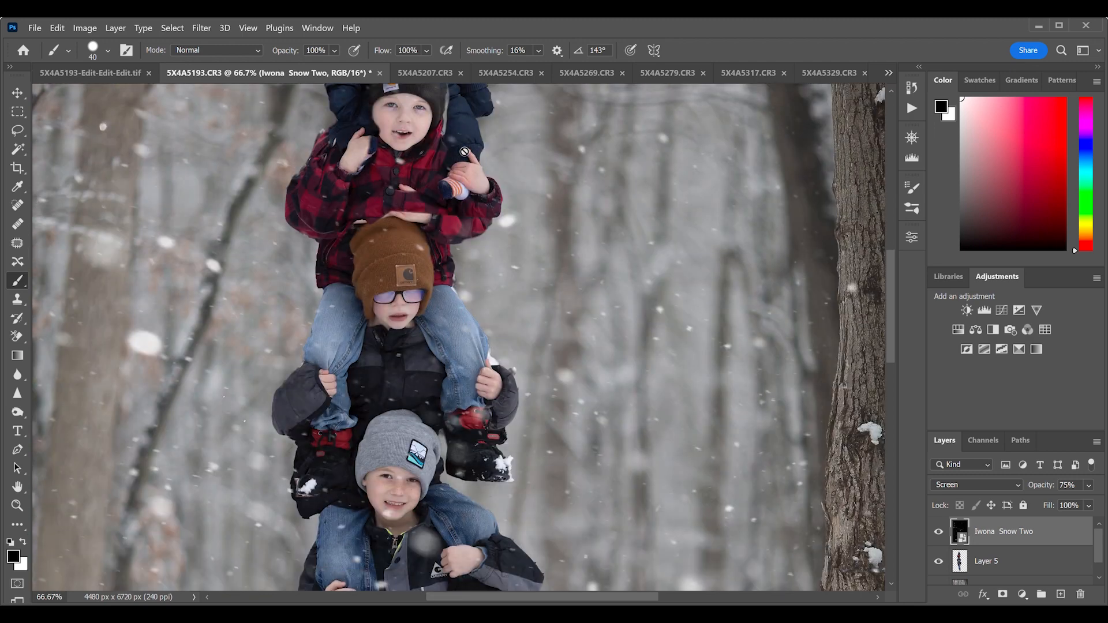
{"action": "scroll", "coordinate": [465, 151], "scroll_direction": "down", "scroll_amount": 1}
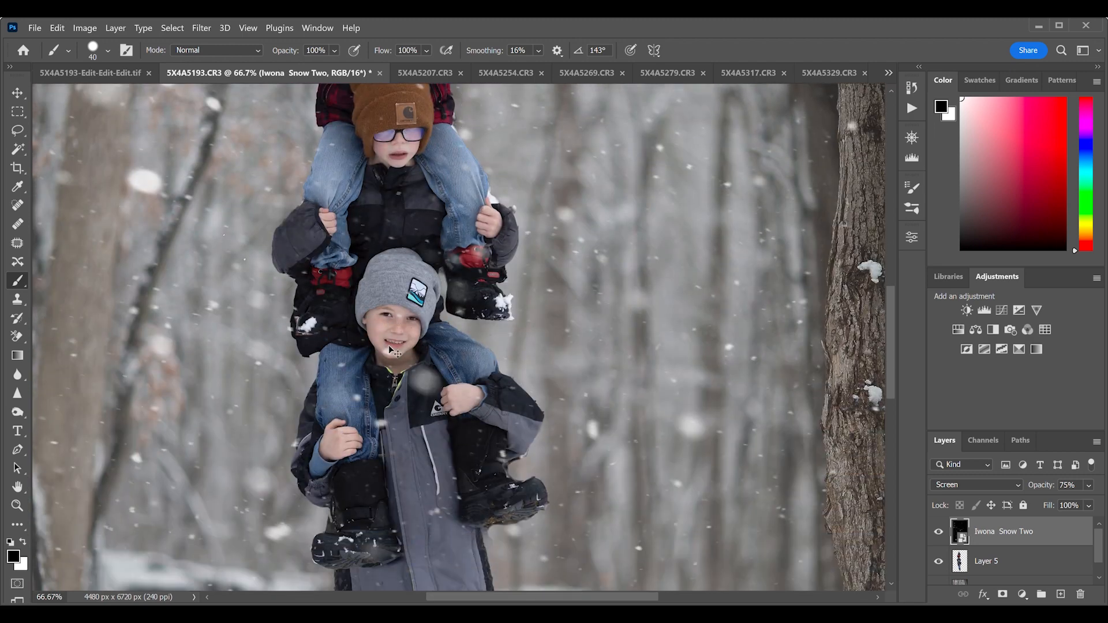
{"action": "key", "text": "ctrl+plus"}
{"action": "scroll", "coordinate": [393, 350], "scroll_direction": "down", "scroll_amount": 1}
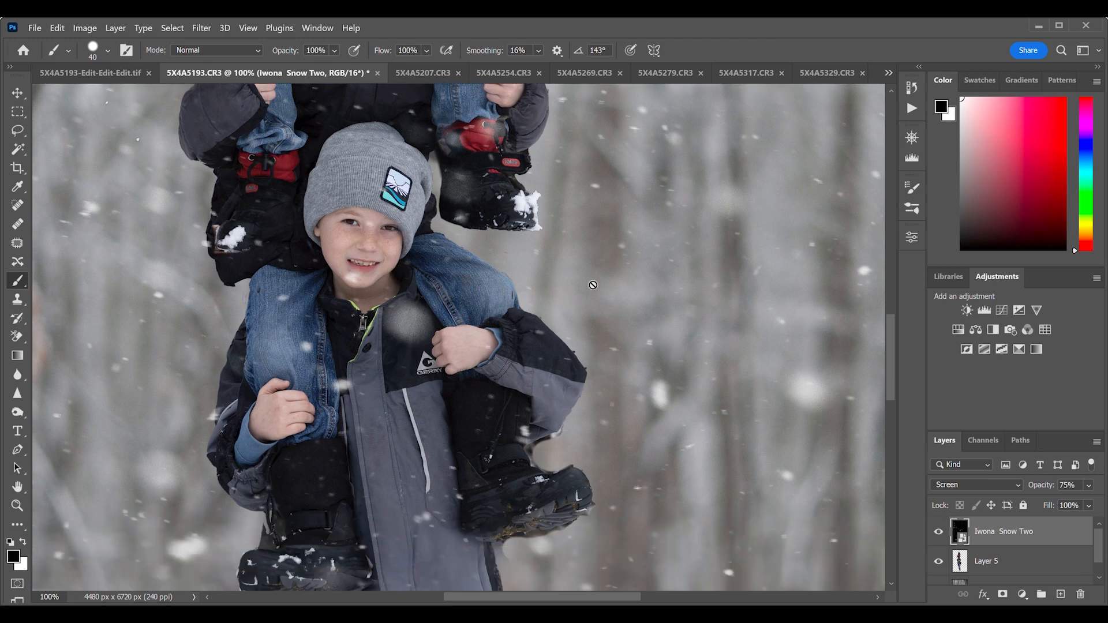
Add a layer mask to the snow overlay and paint black with a 100 px brush over the flakes on the lowest boy's chin and collar
{"action": "left_click", "coordinate": [1002, 594]}
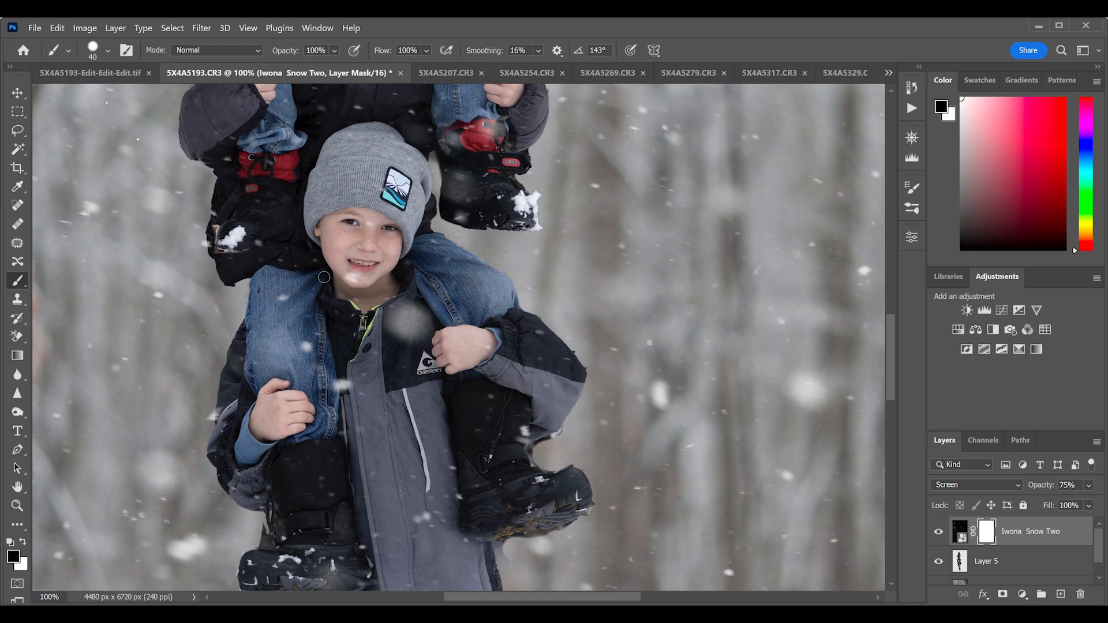
{"action": "key", "text": "bracketright"}
{"action": "key", "text": "bracketright"}
{"action": "key", "text": "bracketright"}
{"action": "key", "text": "bracketright"}
{"action": "key", "text": "bracketright"}
{"action": "key", "text": "bracketright"}
{"action": "key", "text": "ctrl+minus"}
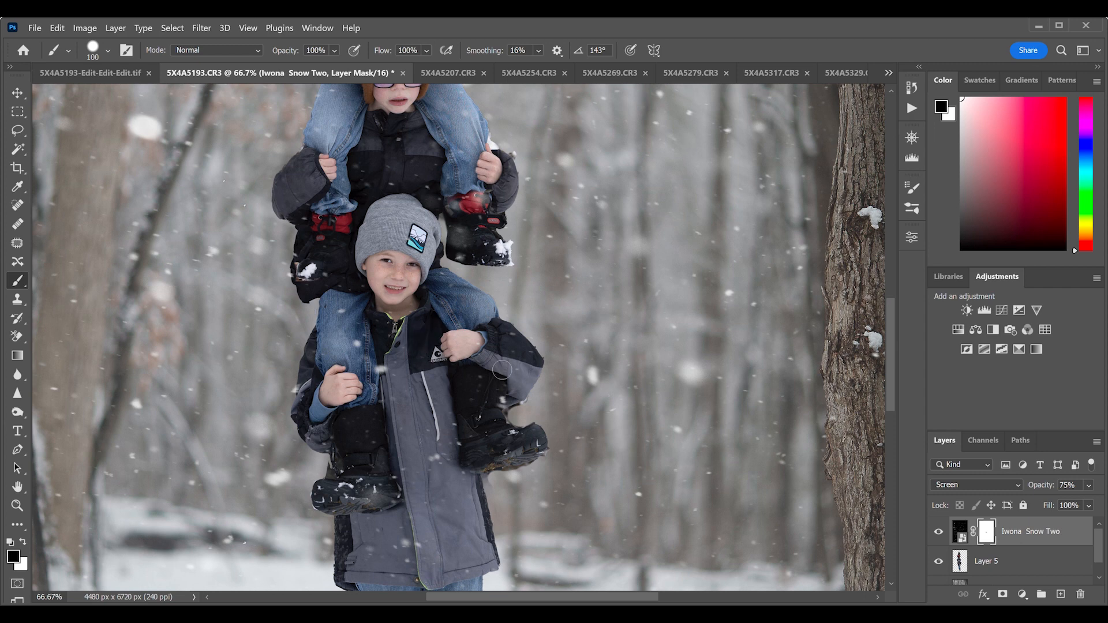
Paint black on the Iwona Snow Two mask with a 200 px brush over the large flake by the left tree trunks
{"action": "key", "text": "ctrl+minus"}
{"action": "key", "text": "ctrl+minus"}
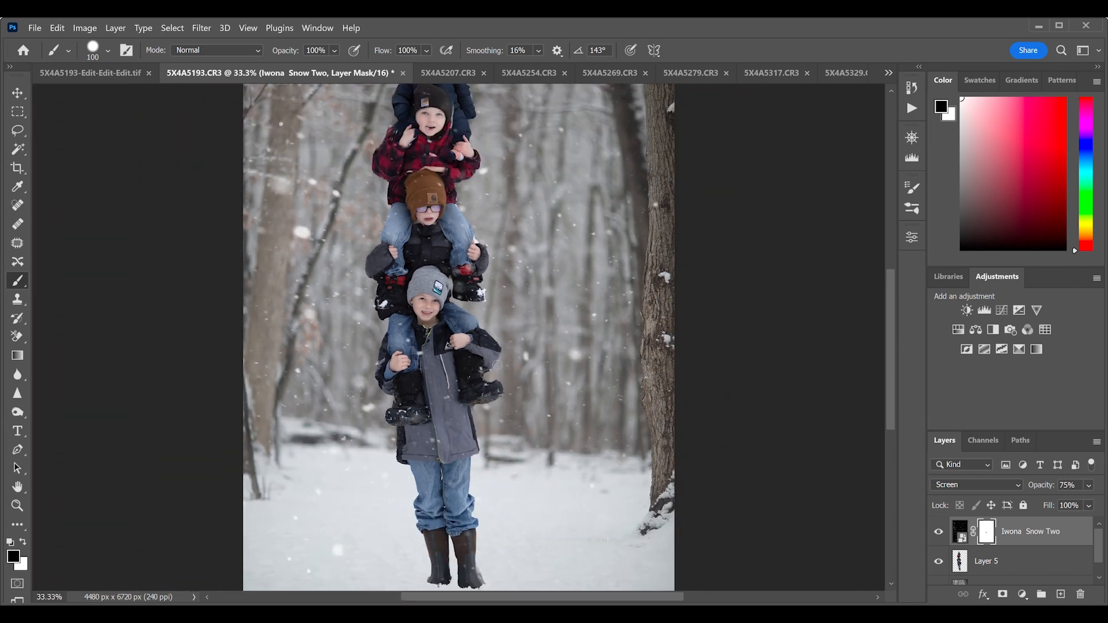
{"action": "left_click", "coordinate": [305, 235]}
{"action": "key", "text": "bracketright"}
{"action": "left_click", "coordinate": [307, 243]}
{"action": "key", "text": "ctrl+minus"}
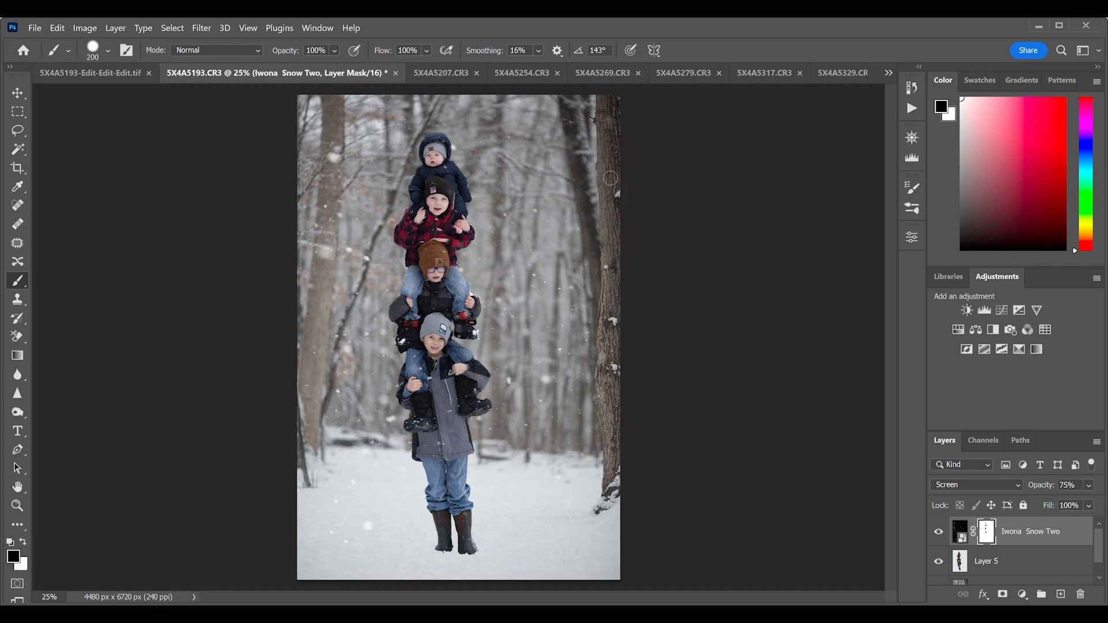
Place the Iwona Snow Seven overlay, rotate it -90° and scale it to 117.25% from the canvas's top edge
{"action": "key", "text": "alt"}
{"action": "key", "text": "alt"}
{"action": "key", "text": "ctrl+t"}
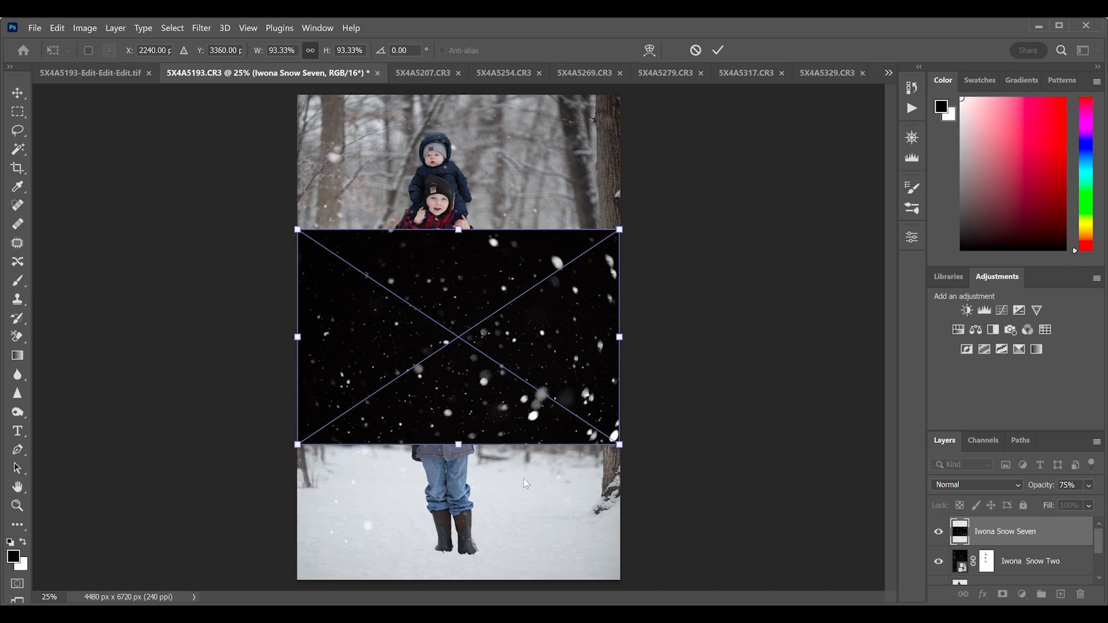
{"action": "left_click", "coordinate": [511, 427]}
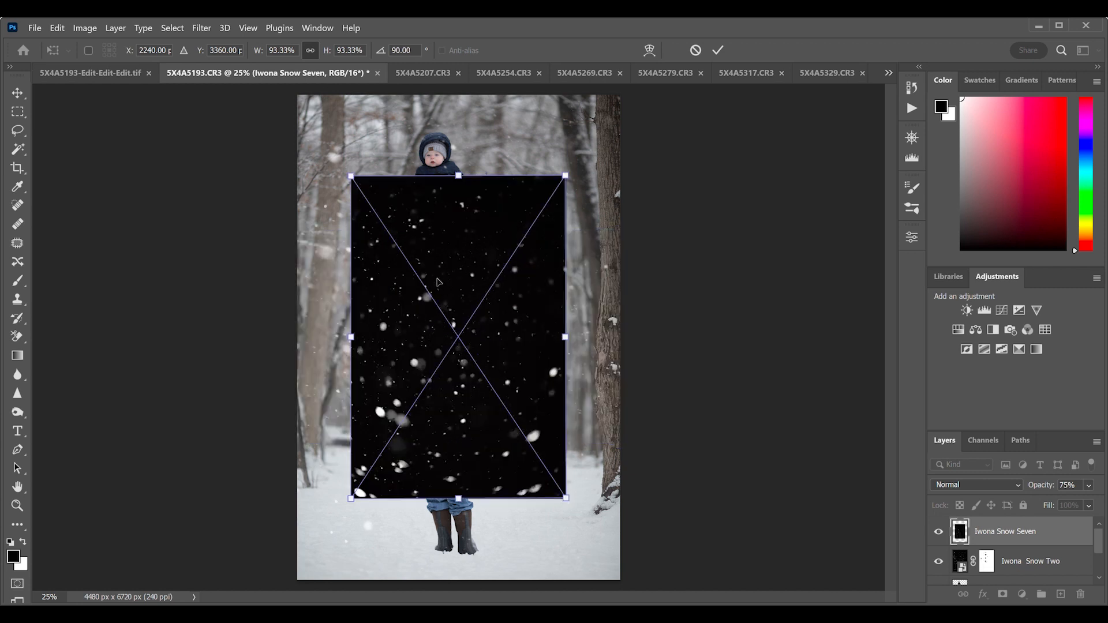
{"action": "left_click", "coordinate": [500, 399]}
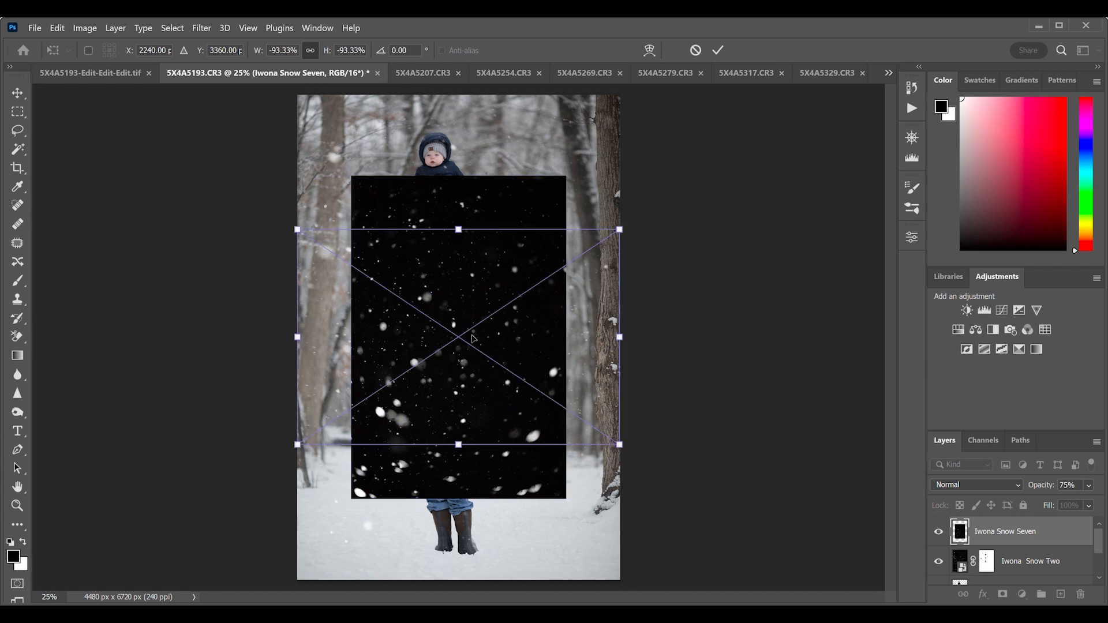
{"action": "left_click", "coordinate": [524, 423]}
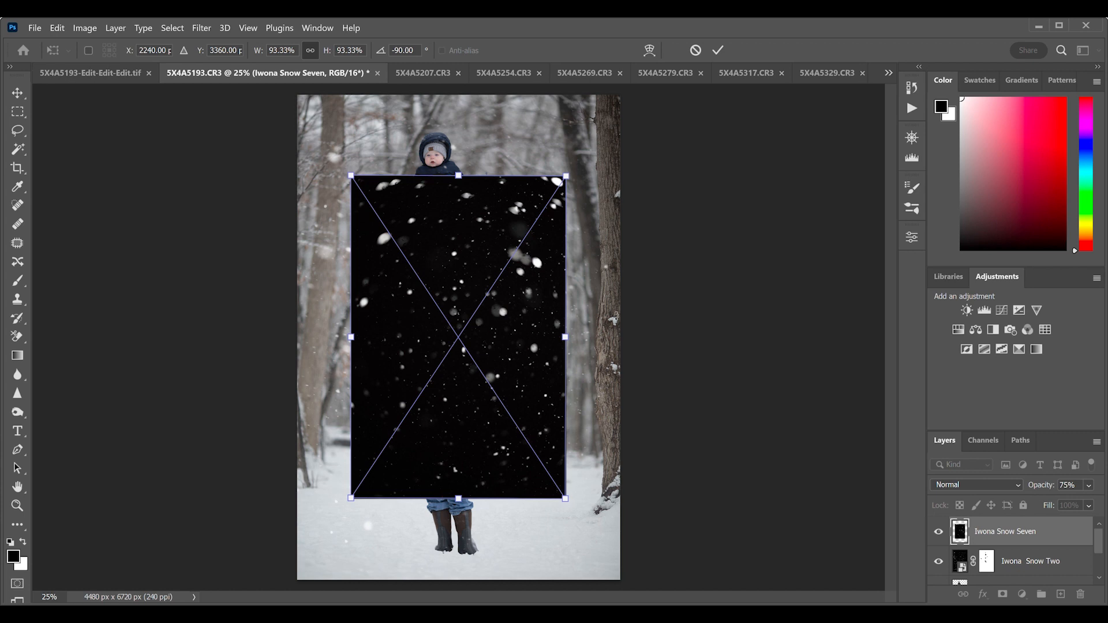
{"action": "left_click_drag", "start_coordinate": [460, 176], "coordinate": [445, 98]}
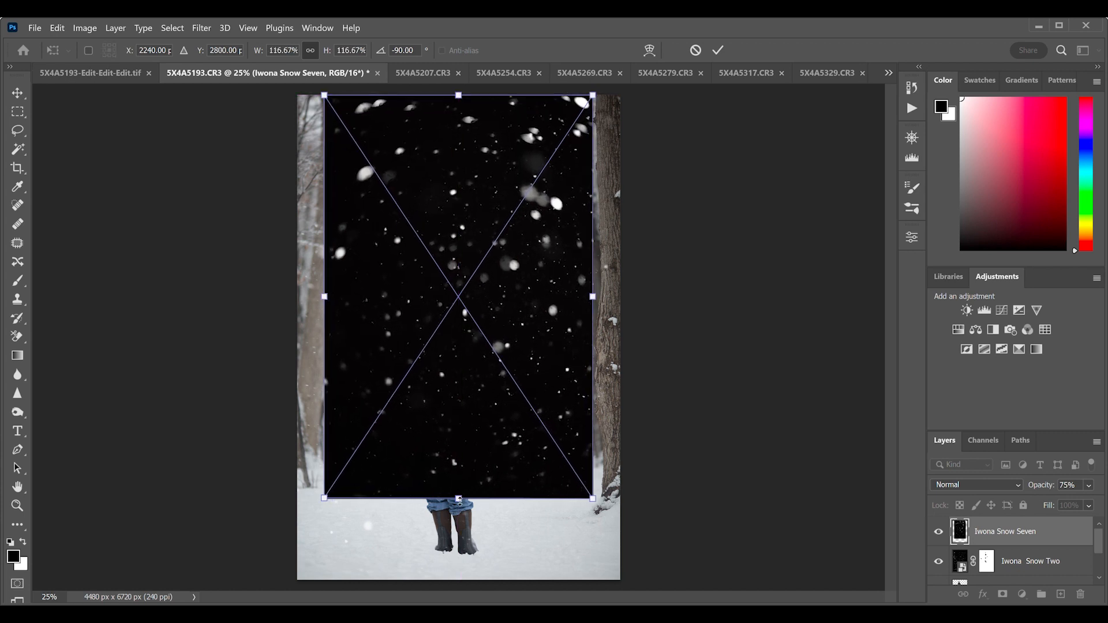
{"action": "mouse_move", "coordinate": [458, 499]}
{"action": "left_mouse_down"}
{"action": "mouse_move", "coordinate": [458, 556]}
{"action": "mouse_move", "coordinate": [445, 492]}
{"action": "mouse_move", "coordinate": [443, 508]}
{"action": "left_mouse_up"}
{"action": "left_click_drag", "start_coordinate": [475, 344], "coordinate": [476, 347]}
{"action": "key", "text": "Return"}
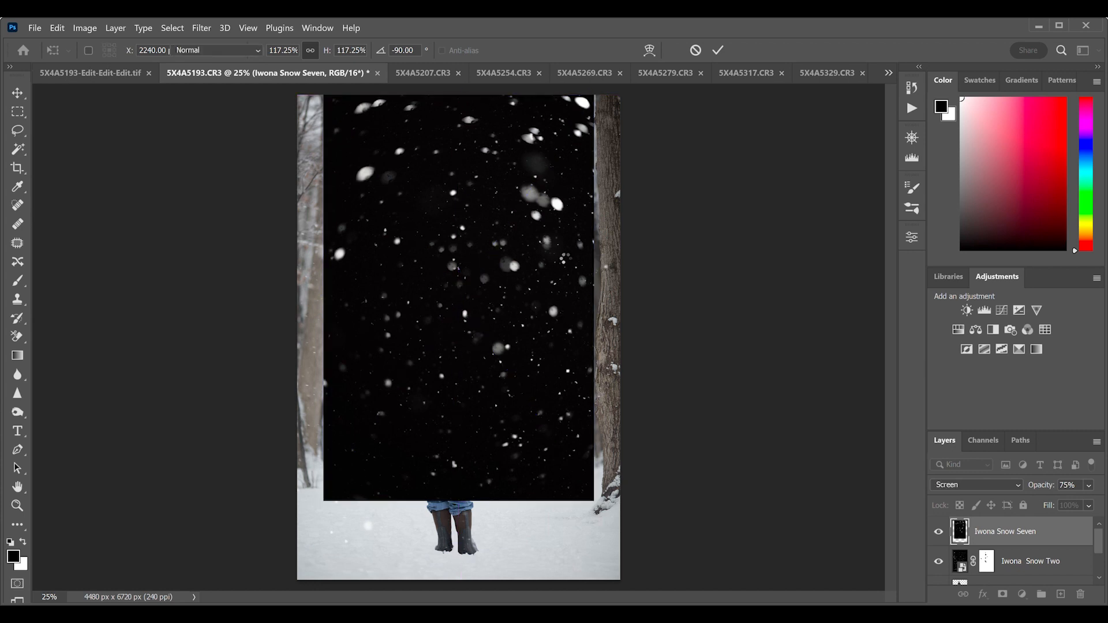
Scale the Iwona Snow Seven overlay to 140% to cover the whole canvas and blend it in Screen mode
{"action": "key", "text": "ctrl+t"}
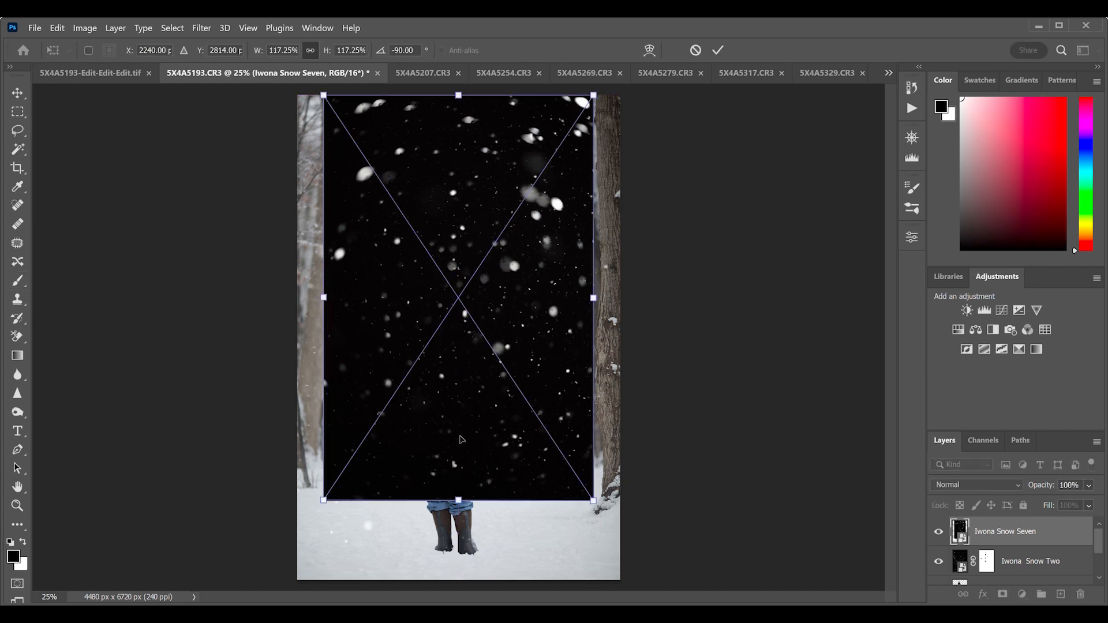
{"action": "left_click_drag", "start_coordinate": [458, 500], "coordinate": [448, 583]}
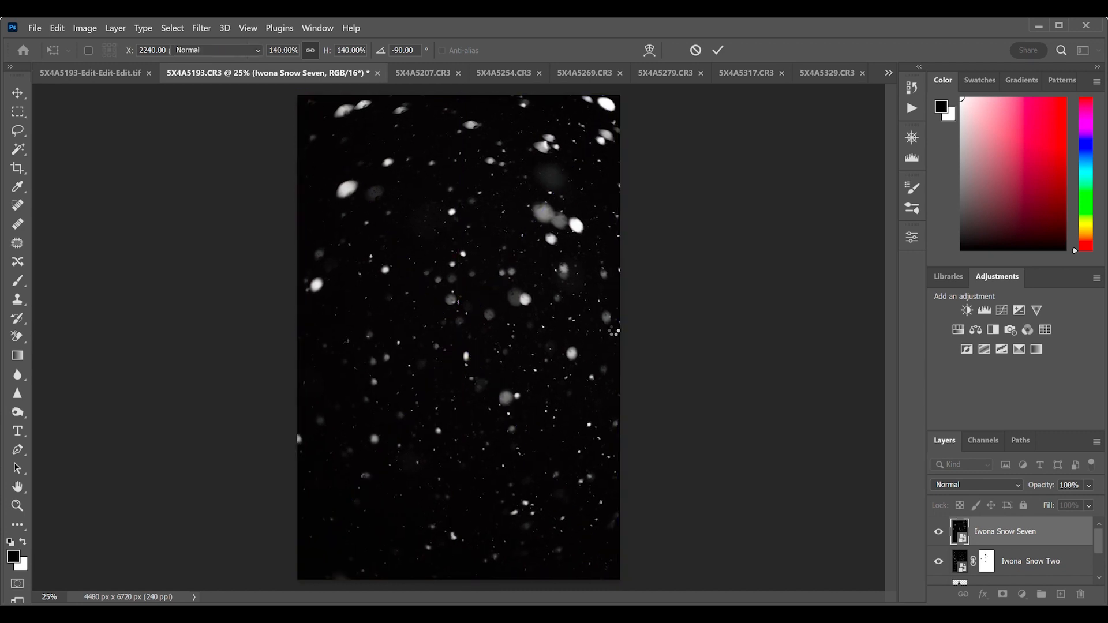
{"action": "key", "text": "Return"}
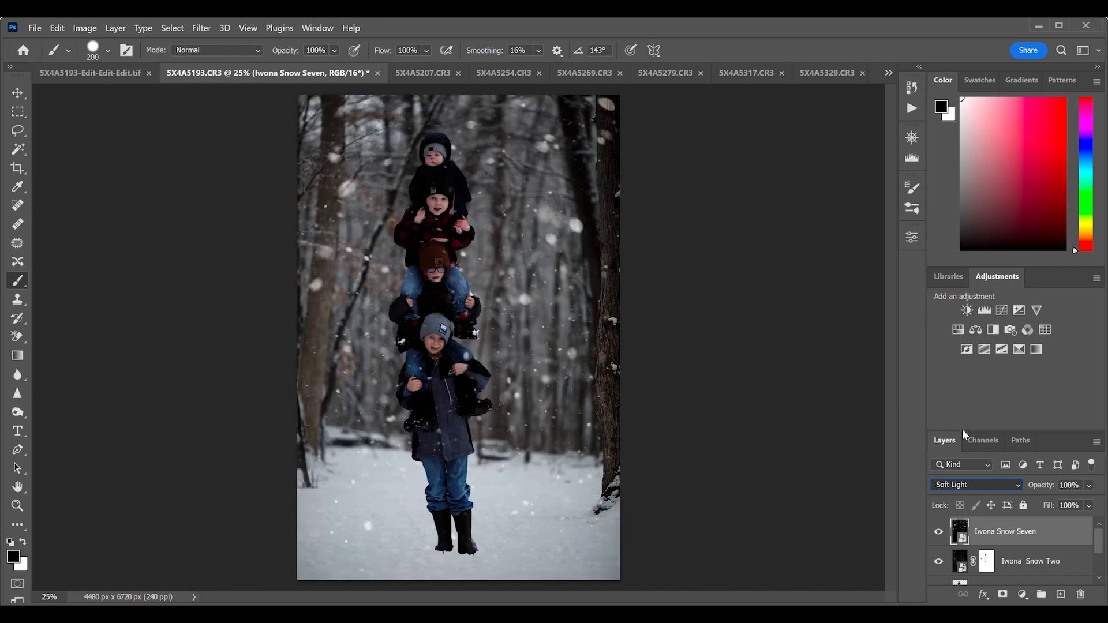
{"action": "left_click", "coordinate": [960, 363]}
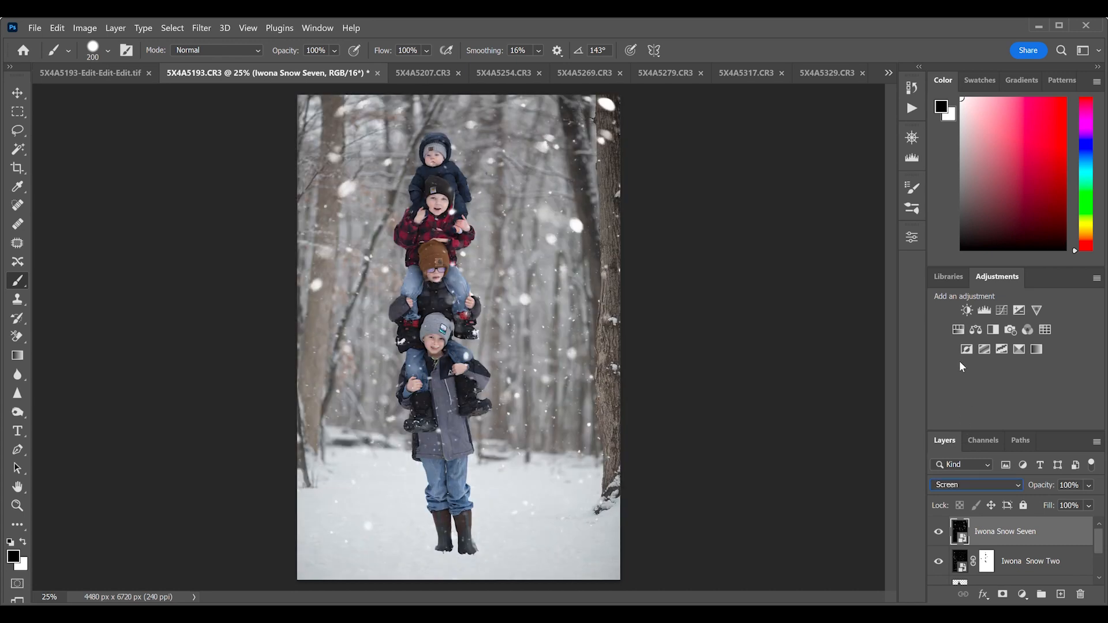
Add a layer mask to Iwona Snow Seven and fade it with a black-to-white linear gradient from the boots up to the canvas's top edge
{"action": "left_click", "coordinate": [1005, 595]}
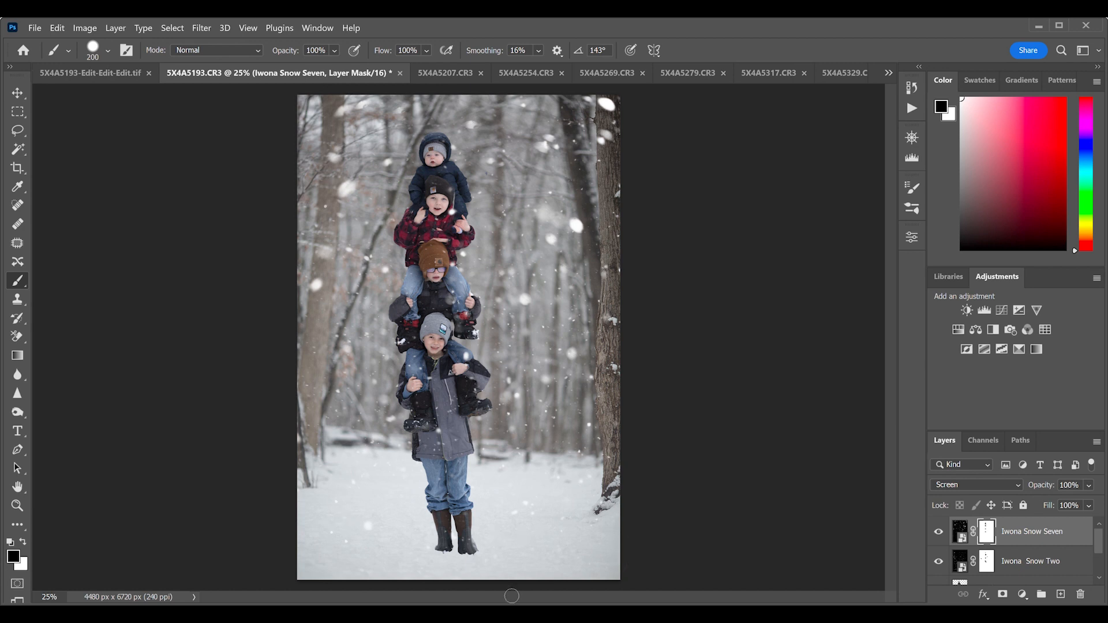
{"action": "left_click", "coordinate": [18, 357]}
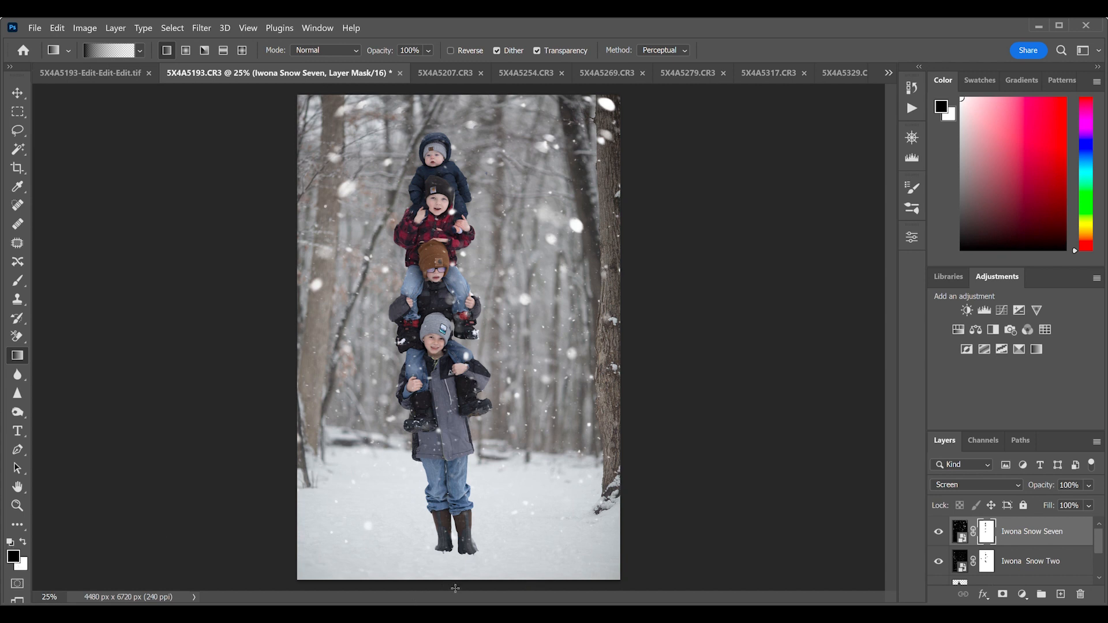
{"action": "left_click_drag", "start_coordinate": [451, 584], "coordinate": [440, 112]}
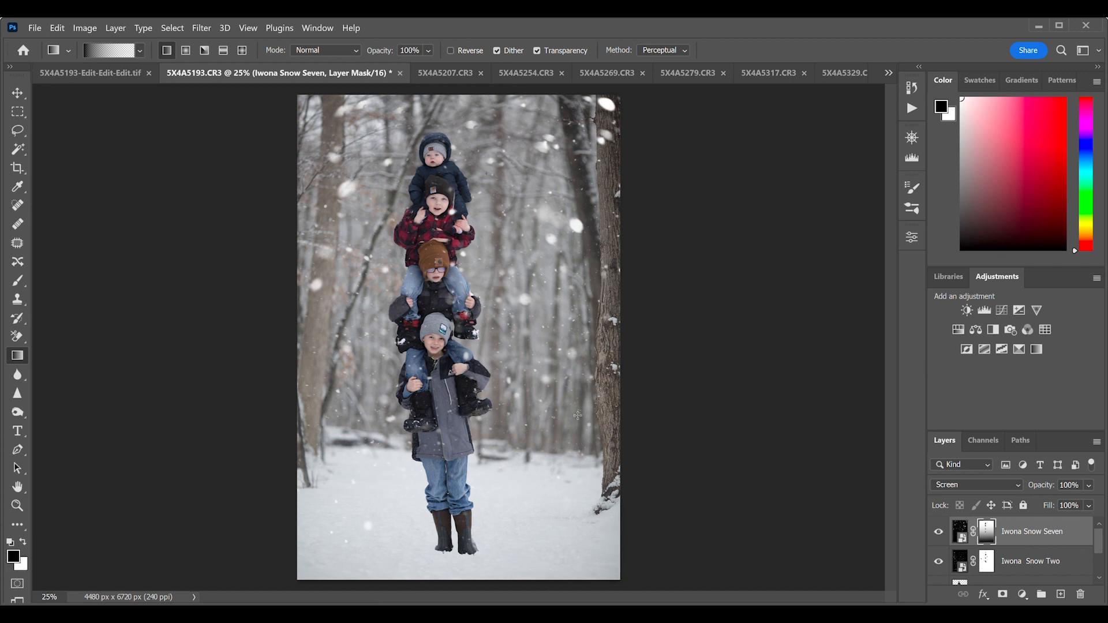
{"action": "left_click_drag", "start_coordinate": [444, 546], "coordinate": [441, 94]}
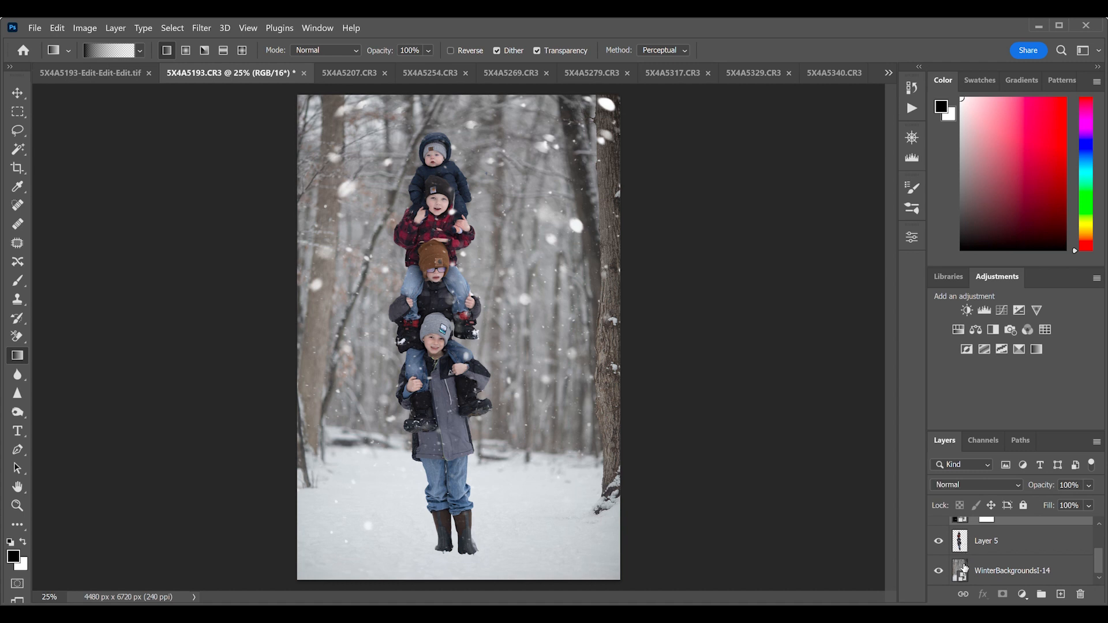
Add a Curves adjustment above the WinterBackgroundsI-14 layer and another above Layer 5, clipping the second to Layer 5
{"action": "left_click", "coordinate": [964, 569]}
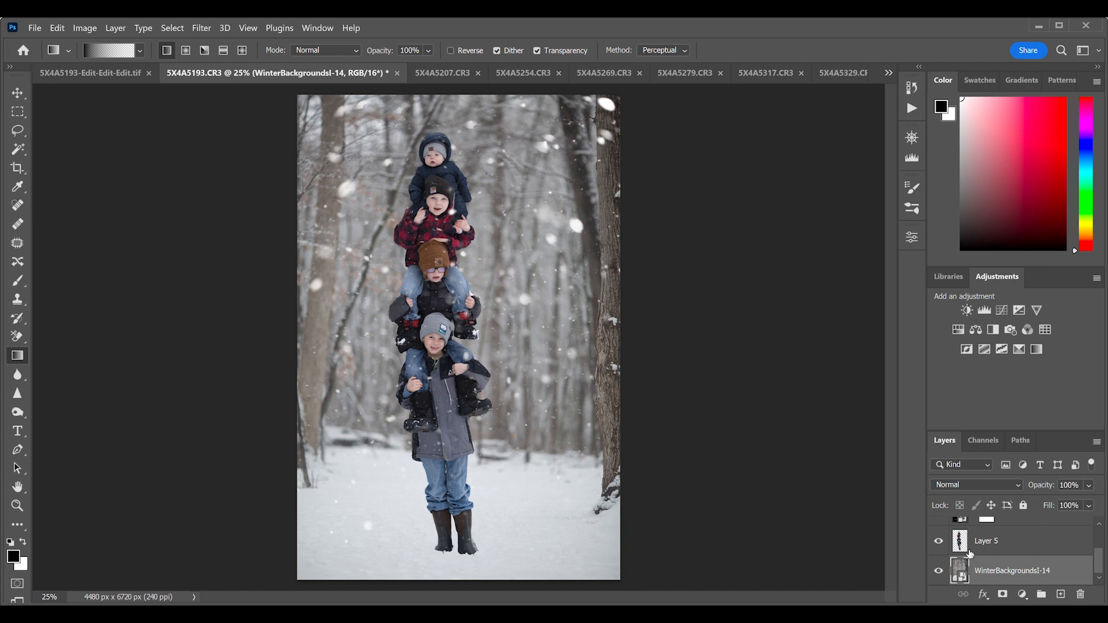
{"action": "left_click", "coordinate": [1002, 310]}
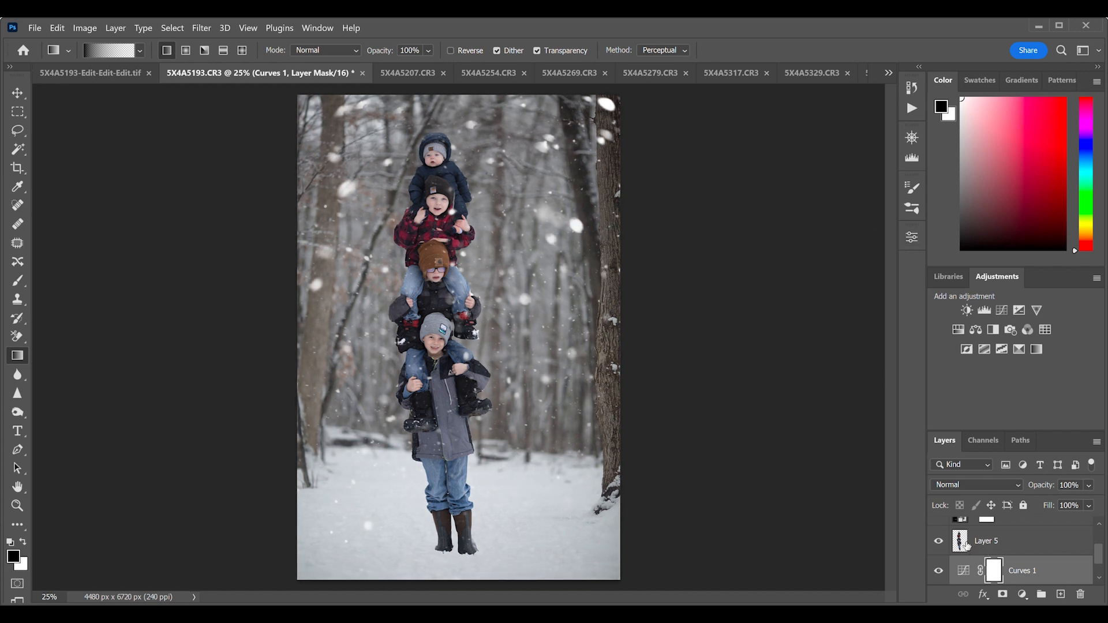
{"action": "left_click", "coordinate": [960, 541]}
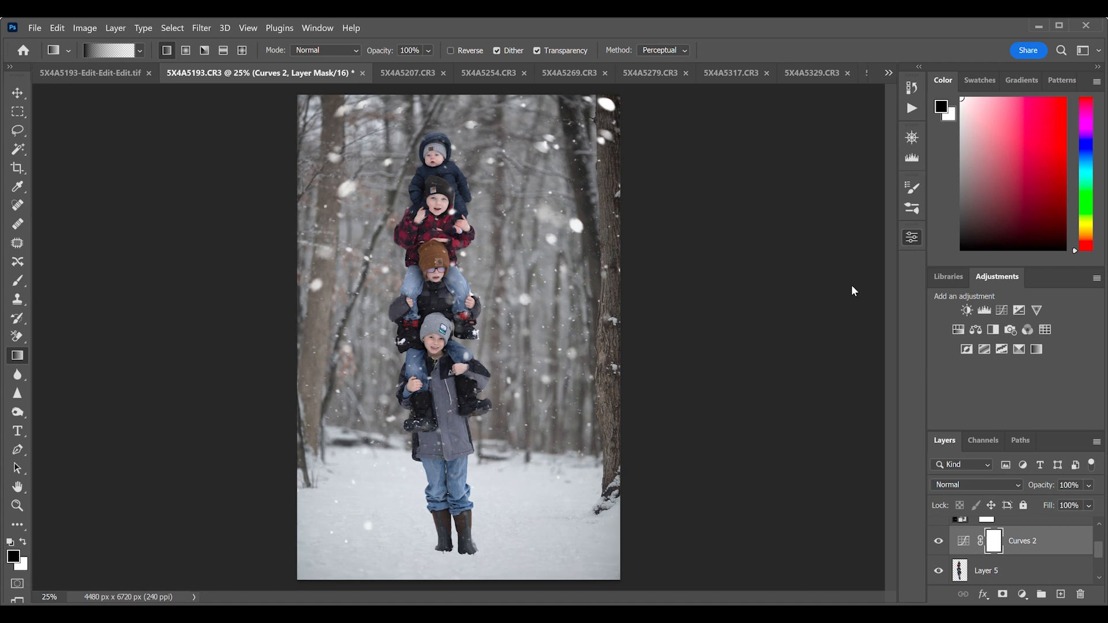
{"action": "key", "text": "ctrl+alt+g"}
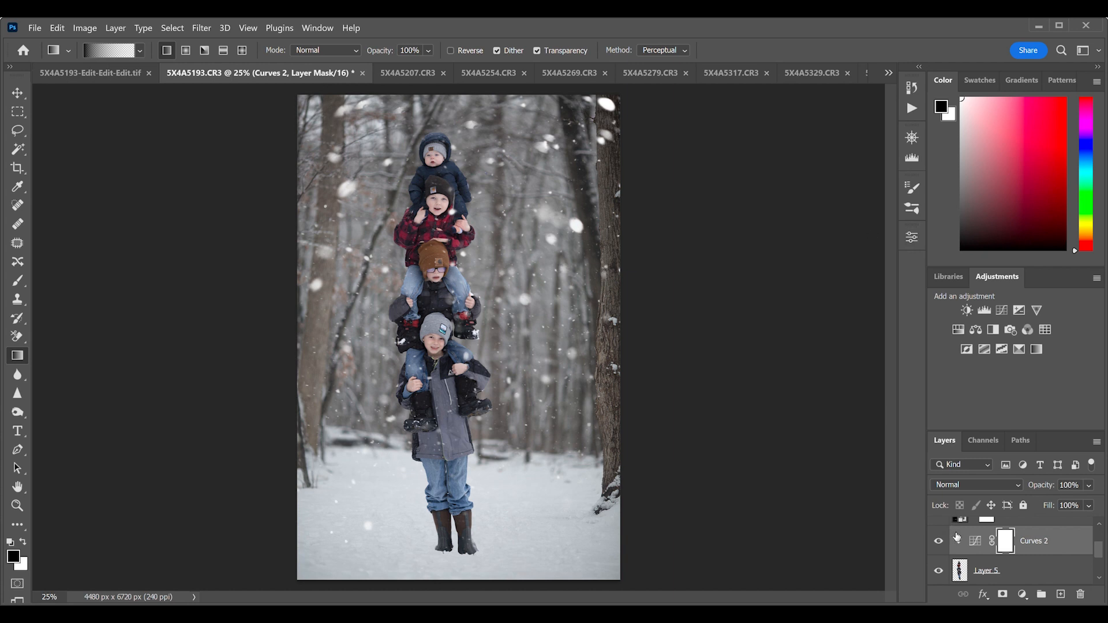
Try to brighten the forest background through the Curves adjustment above WinterBackgroundsI-14, and undo the change
{"action": "scroll", "coordinate": [955, 540], "scroll_direction": "down", "scroll_amount": 2}
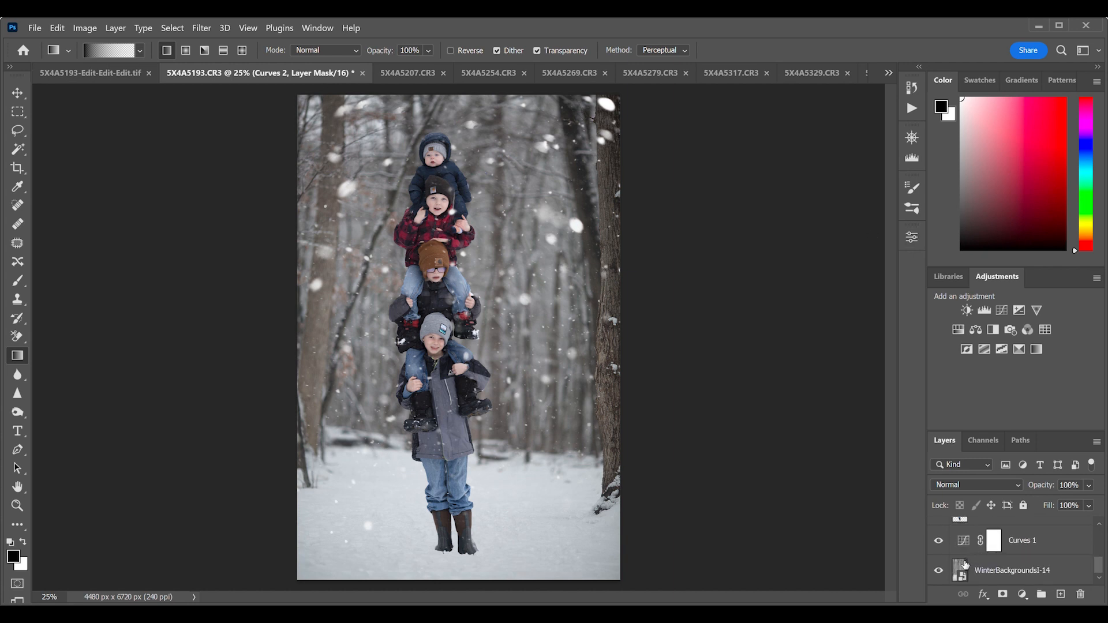
{"action": "left_click", "coordinate": [994, 541]}
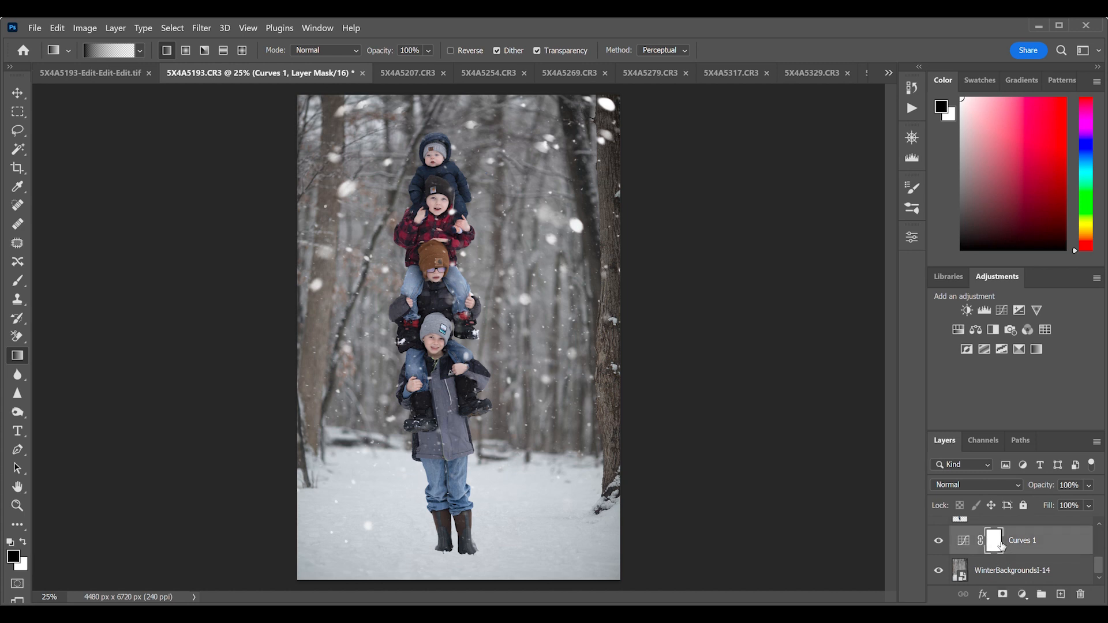
{"action": "left_click", "coordinate": [968, 542]}
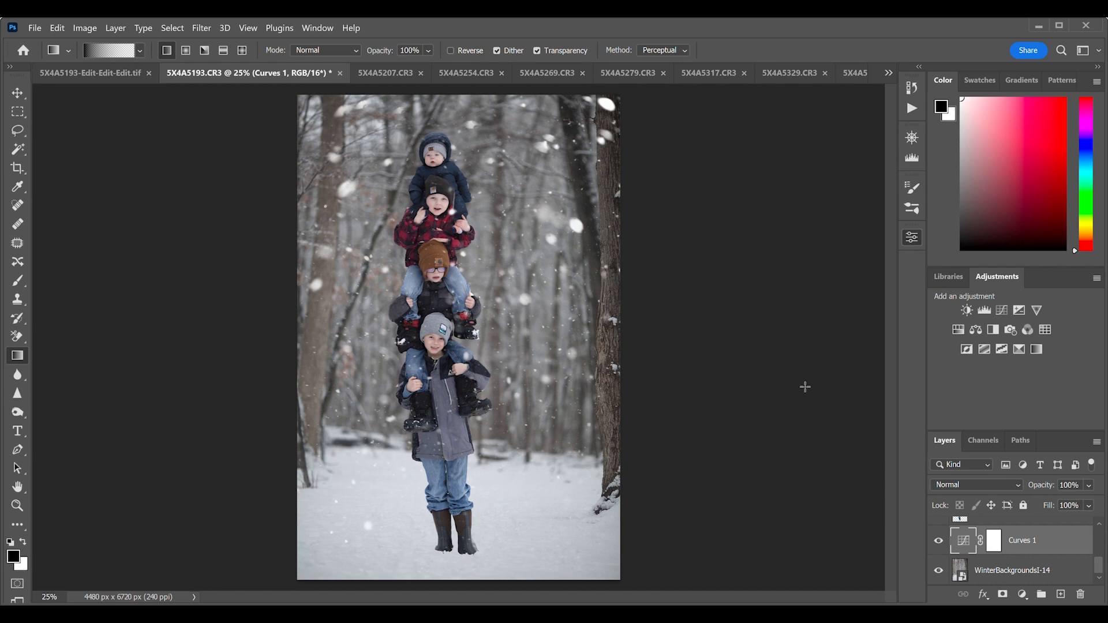
{"action": "mouse_move", "coordinate": [807, 387]}
{"action": "left_mouse_down"}
{"action": "mouse_move", "coordinate": [792, 352]}
{"action": "mouse_move", "coordinate": [826, 415]}
{"action": "mouse_move", "coordinate": [809, 373]}
{"action": "left_mouse_up"}
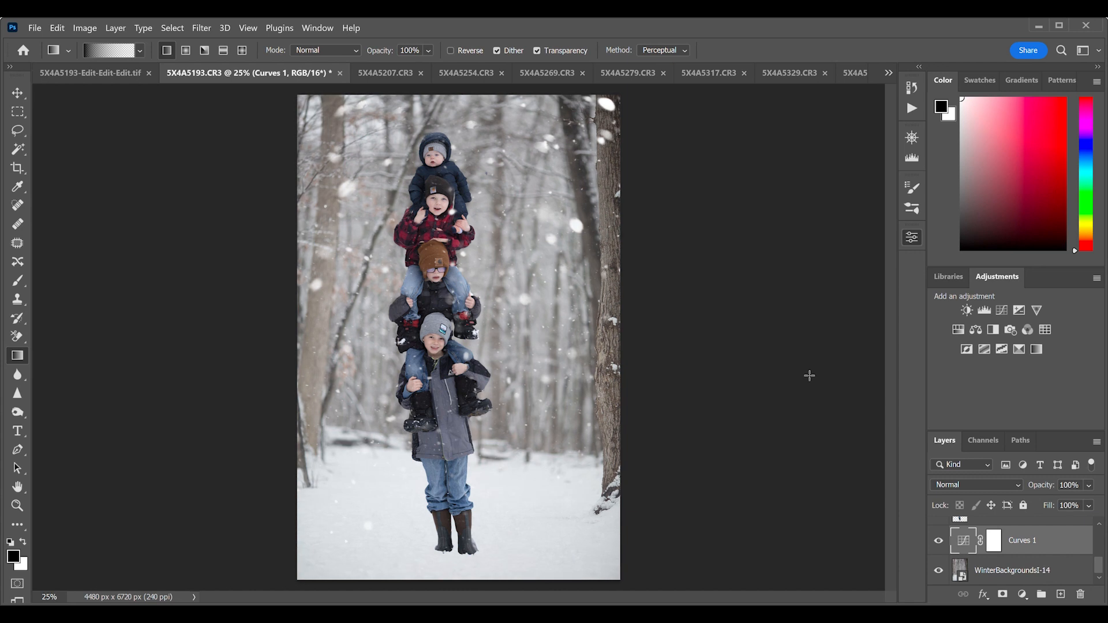
{"action": "key", "text": "ctrl+z"}
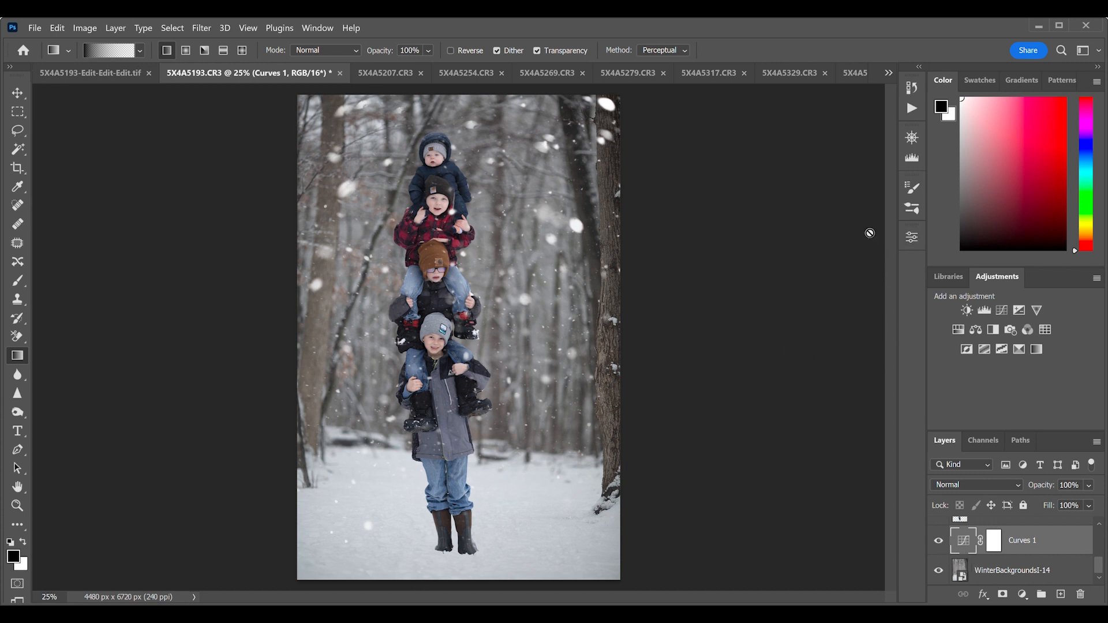
Release and restore the clipping of the children's Curves adjustment to Layer 5 to compare which layers it affects
{"action": "scroll", "coordinate": [1005, 555], "scroll_direction": "up", "scroll_amount": 2}
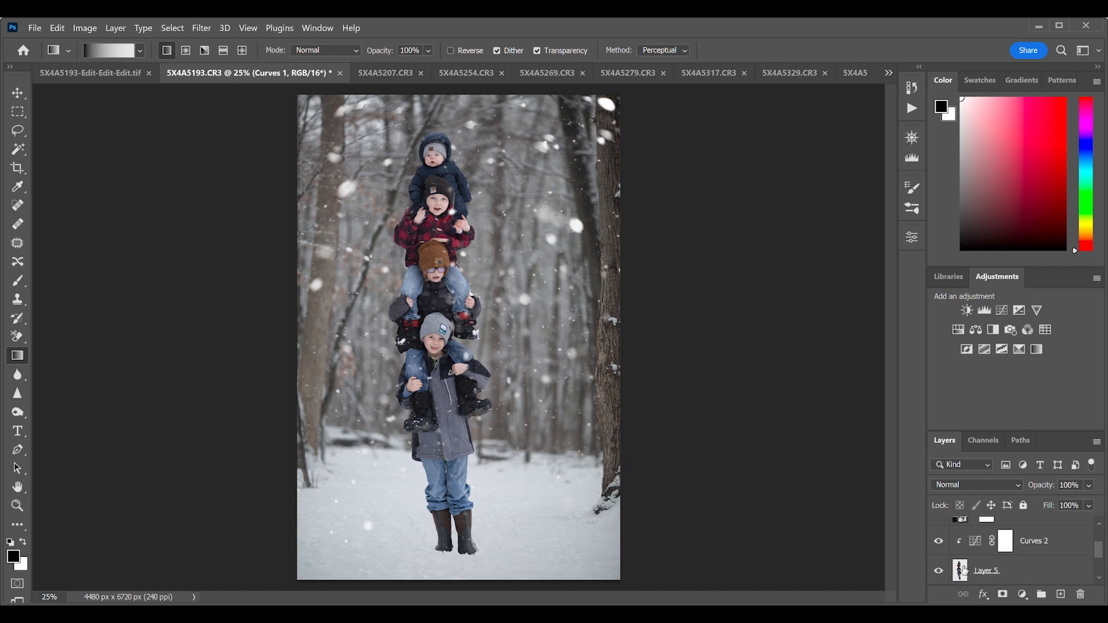
{"action": "left_click", "coordinate": [961, 570]}
{"action": "left_click", "coordinate": [1014, 544]}
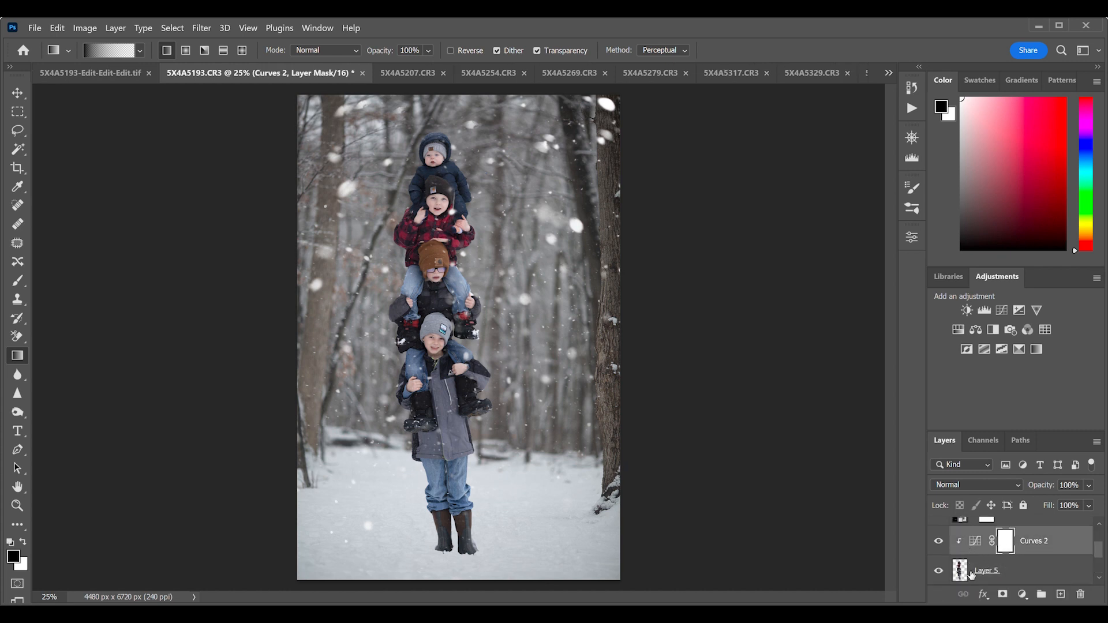
{"action": "left_click", "coordinate": [980, 548]}
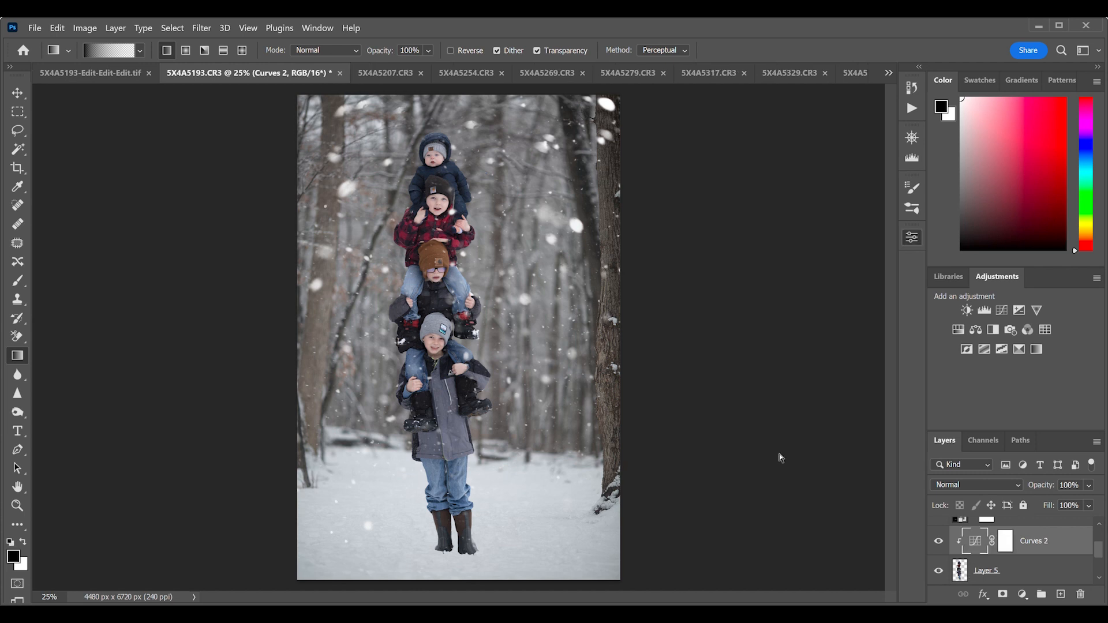
{"action": "key", "text": "ctrl+alt+g"}
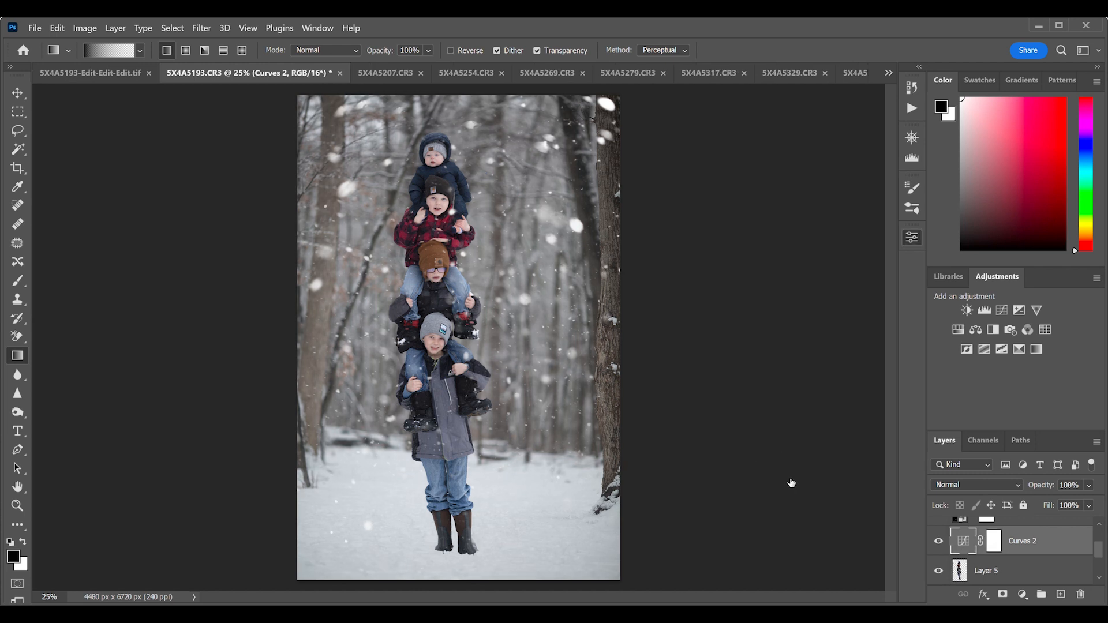
{"action": "key", "text": "ctrl+alt+g"}
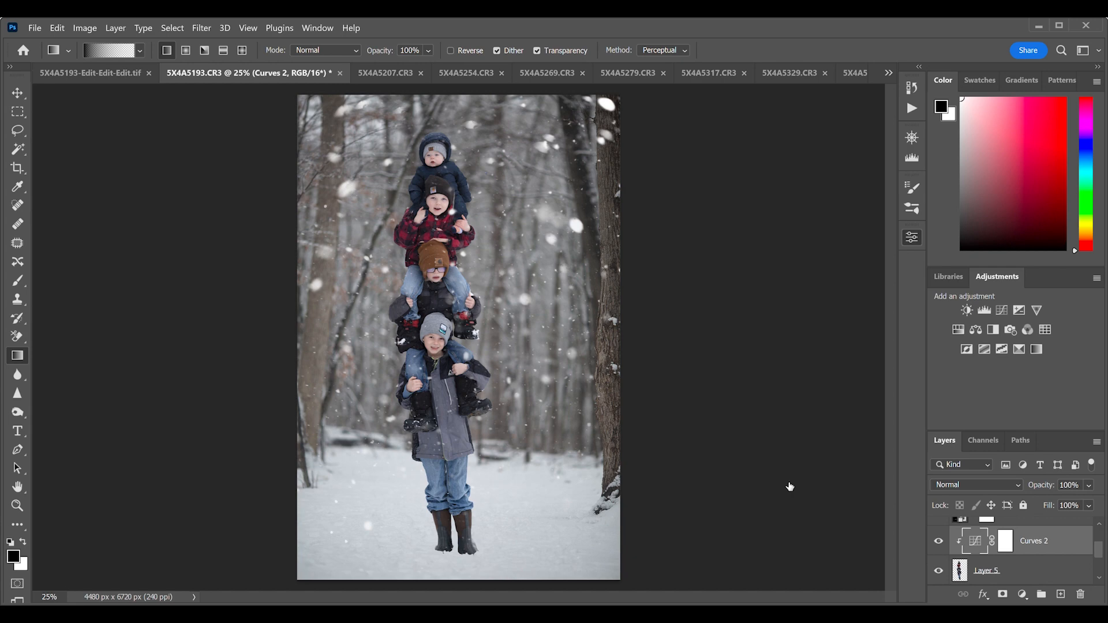
{"action": "key", "text": "ctrl+alt+g"}
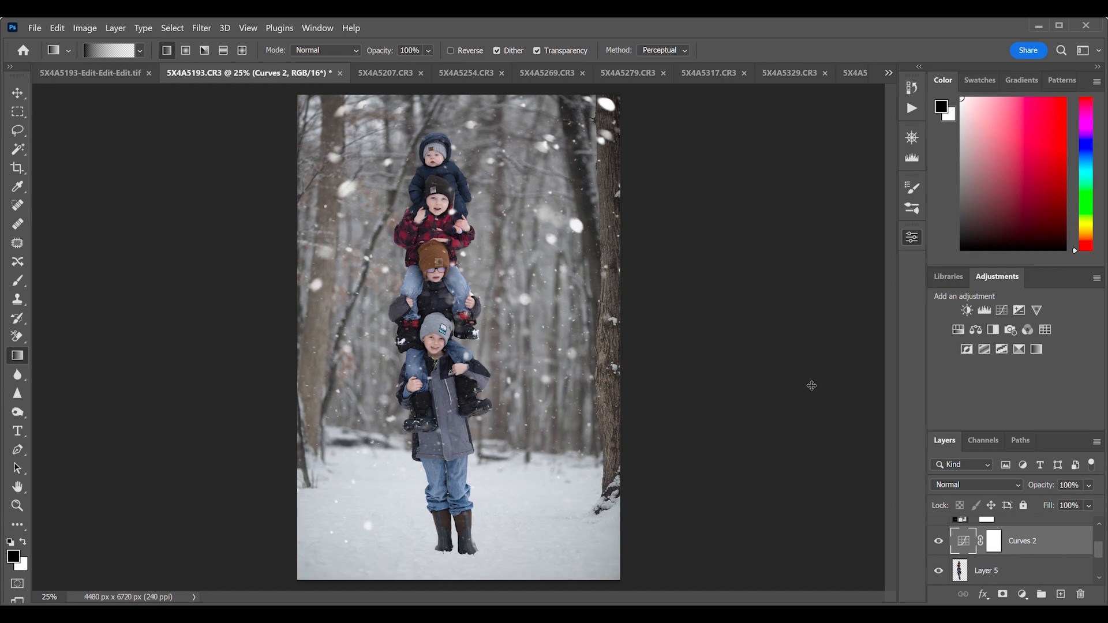
{"action": "key", "text": "ctrl+z"}
{"action": "key", "text": "ctrl+z"}
{"action": "key", "text": "ctrl+alt+g"}
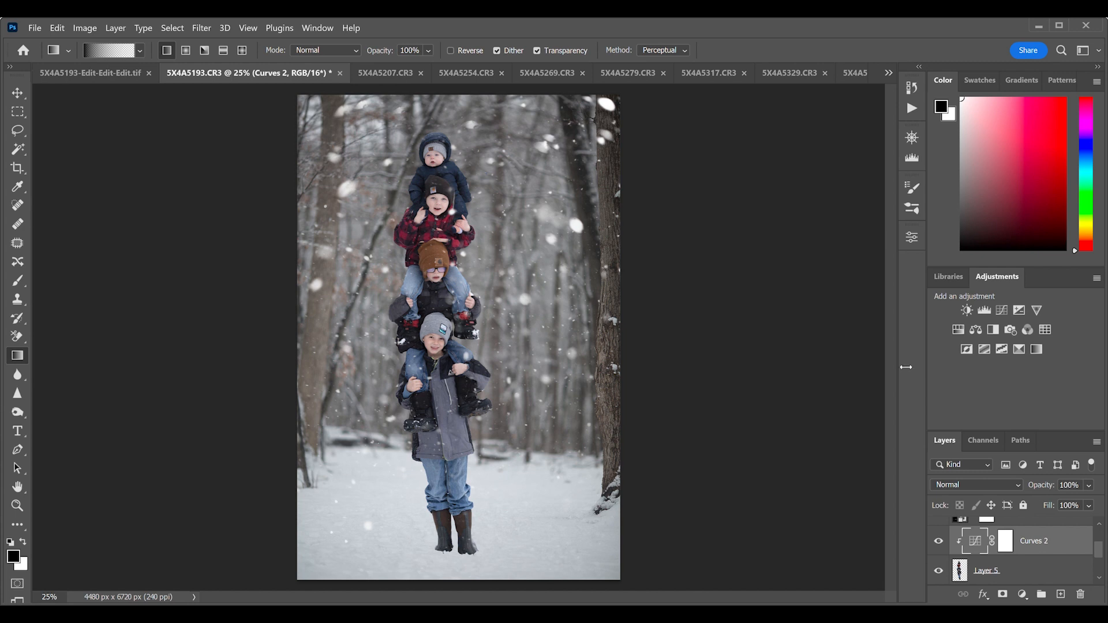
Add a Color Balance adjustment above the children's Curves adjustment and clip it to Layer 5
{"action": "left_click", "coordinate": [975, 330]}
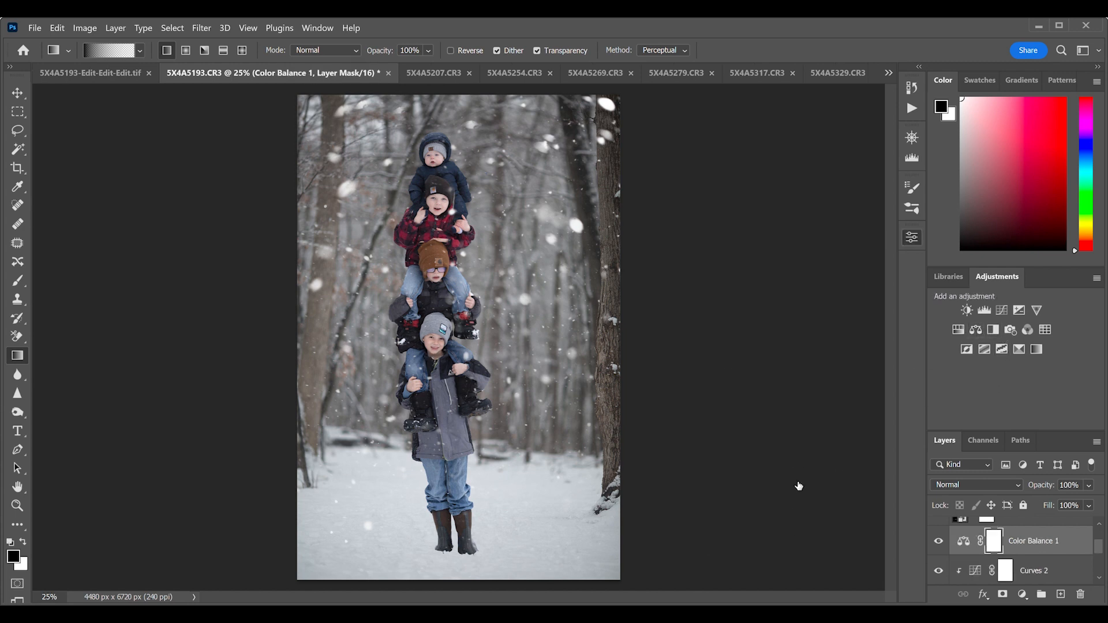
{"action": "key", "text": "ctrl+alt+g"}
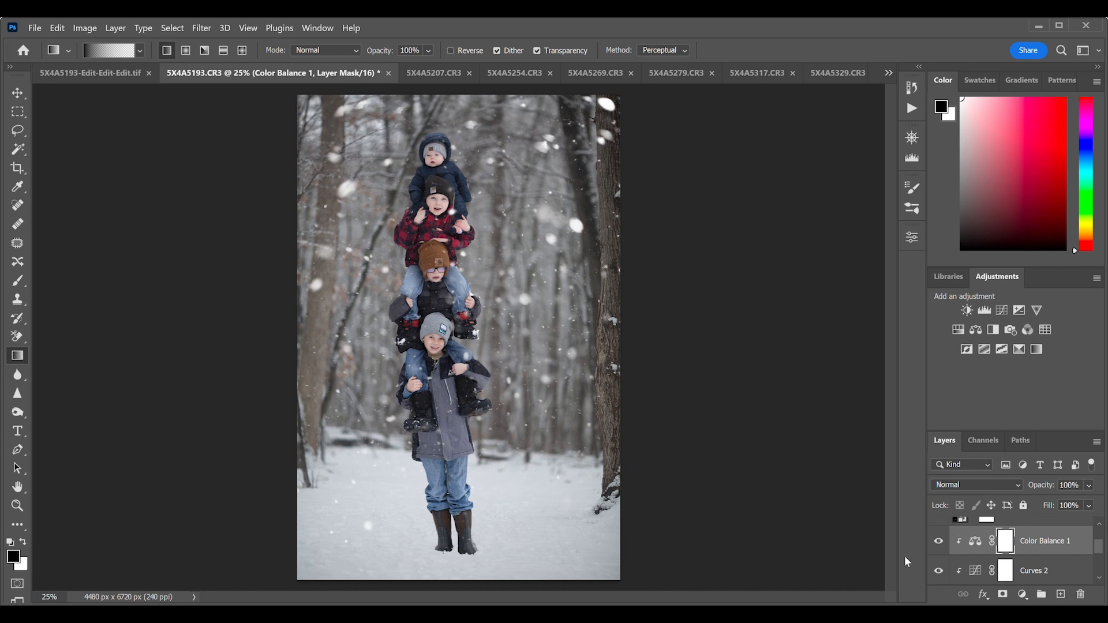
{"action": "scroll", "coordinate": [974, 541], "scroll_direction": "up", "scroll_amount": 3}
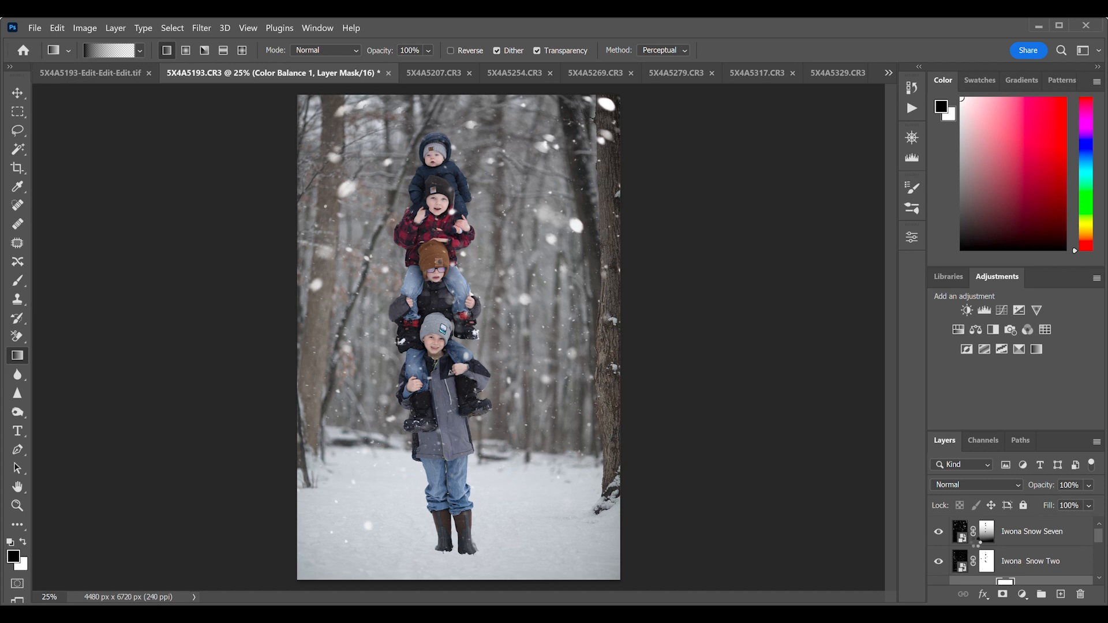
Merge all visible layers of the snowy forest composite into a single layer
{"action": "key", "text": "ctrl+shift+e"}
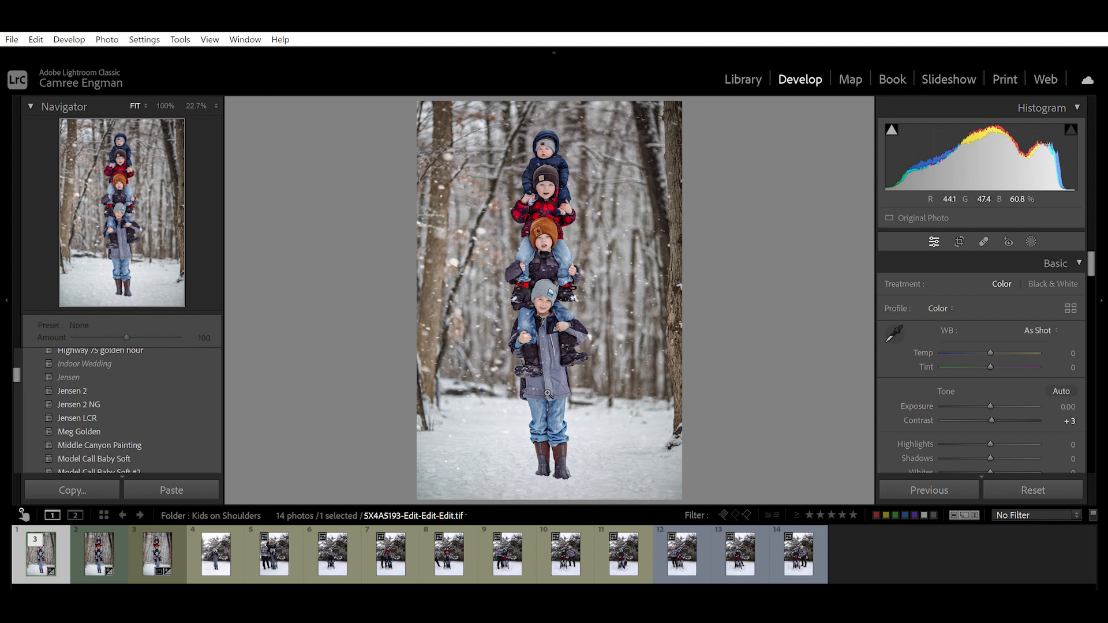
Switch to Lightroom Classic and examine the children's faces, clothing and falling snow in 5X4A5193-Edit-Edit-Edit.tif up close and as a whole
{"action": "left_click", "coordinate": [589, 220]}
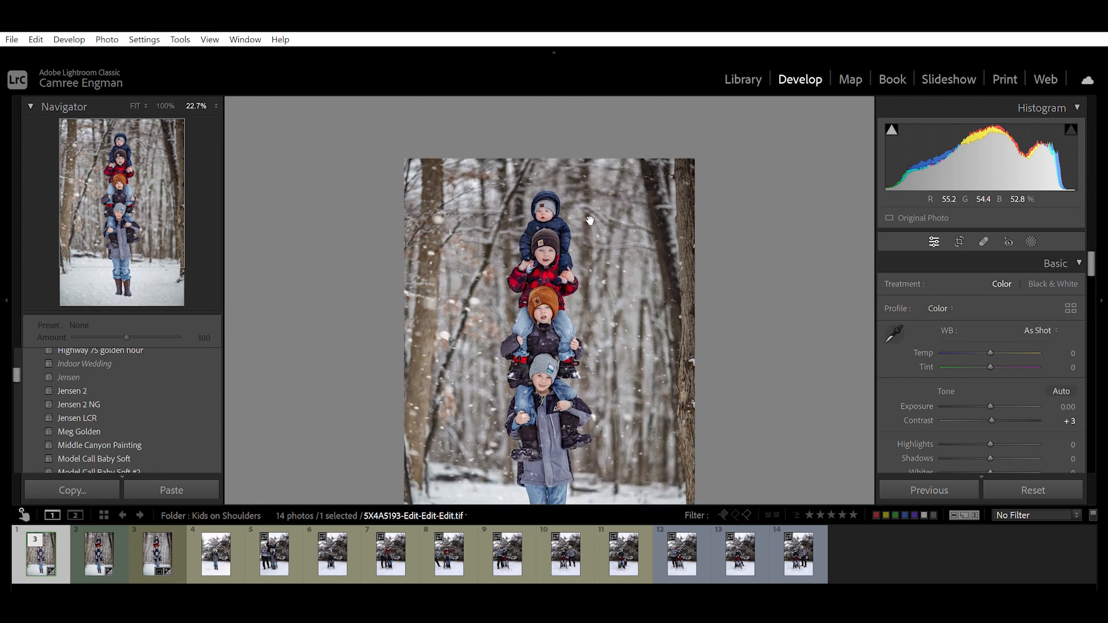
{"action": "scroll", "coordinate": [589, 220], "scroll_direction": "up", "scroll_amount": 5}
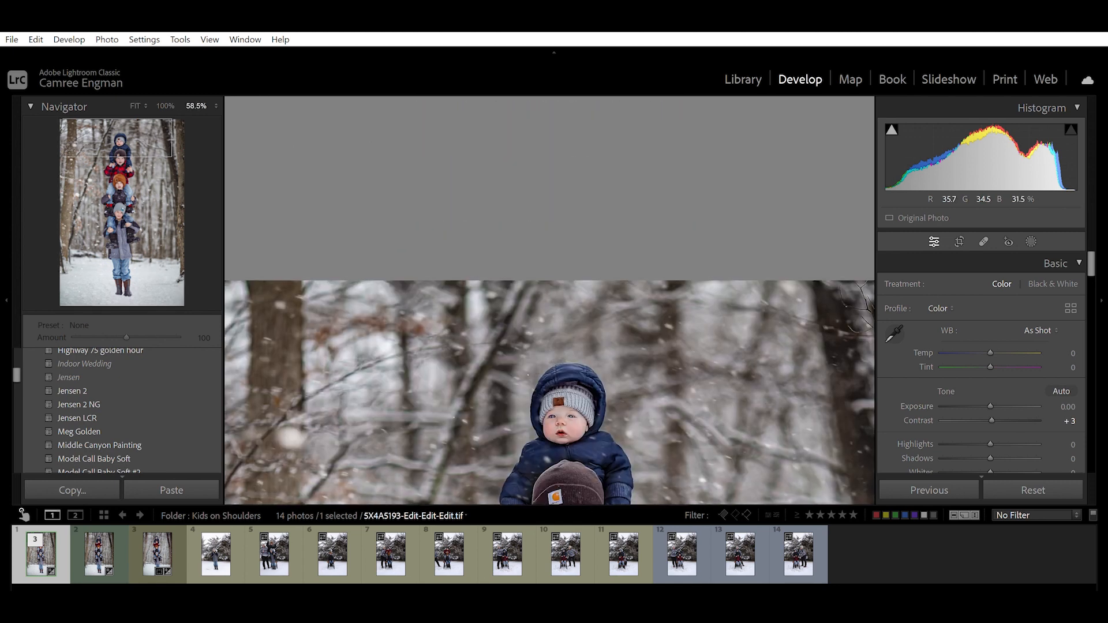
{"action": "left_click_drag", "start_coordinate": [577, 450], "coordinate": [516, 204]}
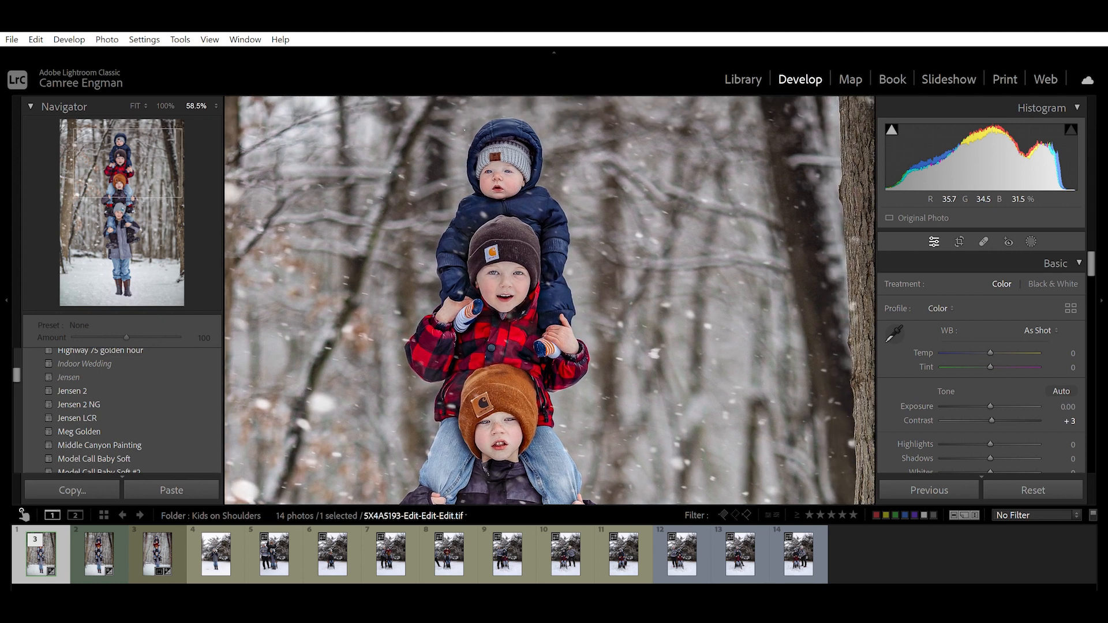
{"action": "scroll", "coordinate": [537, 170], "scroll_direction": "up", "scroll_amount": 3}
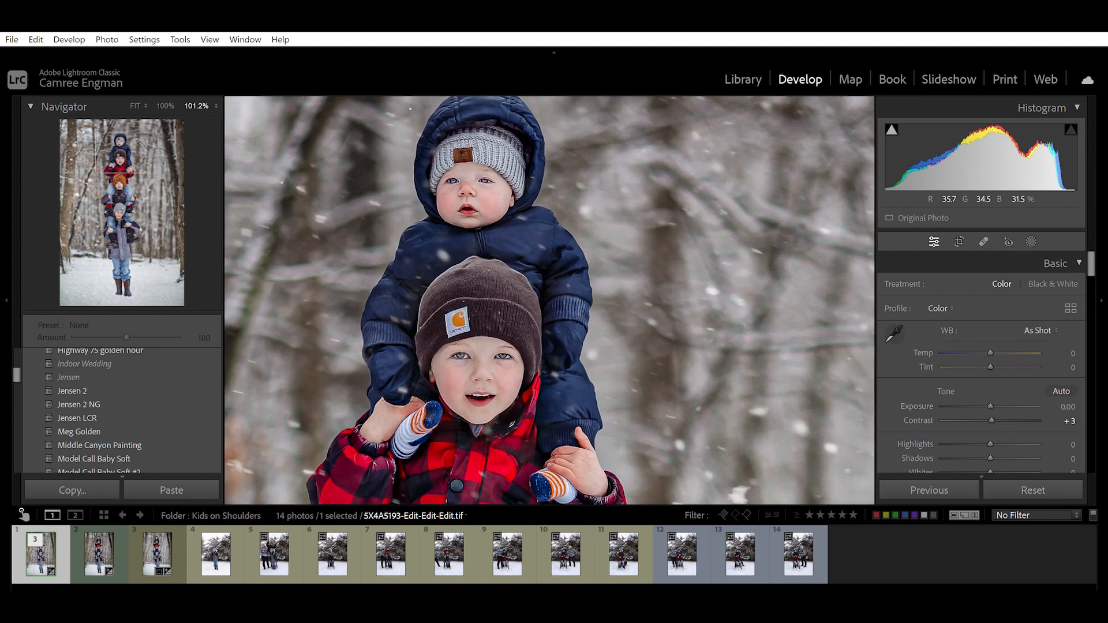
{"action": "scroll", "coordinate": [582, 311], "scroll_direction": "down", "scroll_amount": 4}
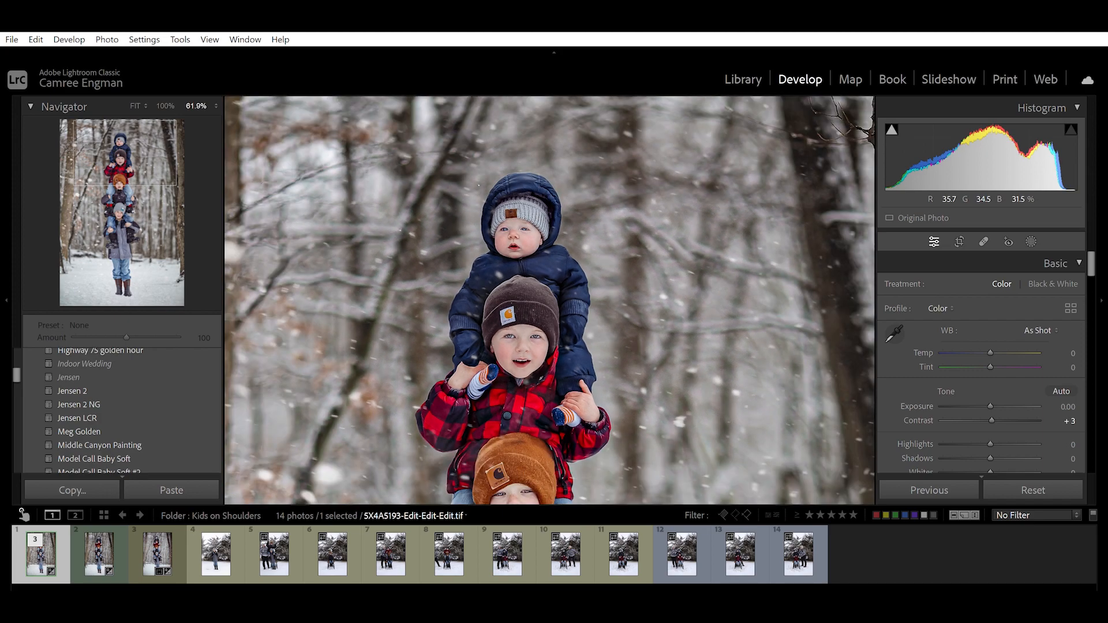
{"action": "scroll", "coordinate": [532, 289], "scroll_direction": "up", "scroll_amount": 5}
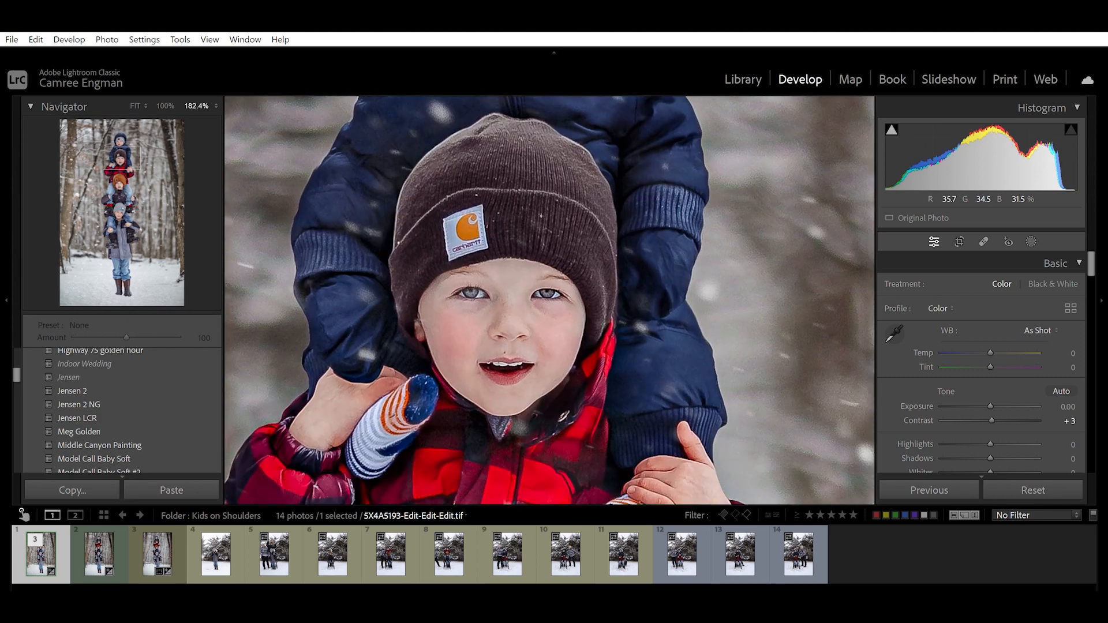
{"action": "scroll", "coordinate": [532, 289], "scroll_direction": "down", "scroll_amount": 2}
{"action": "left_click_drag", "start_coordinate": [531, 461], "coordinate": [548, 115]}
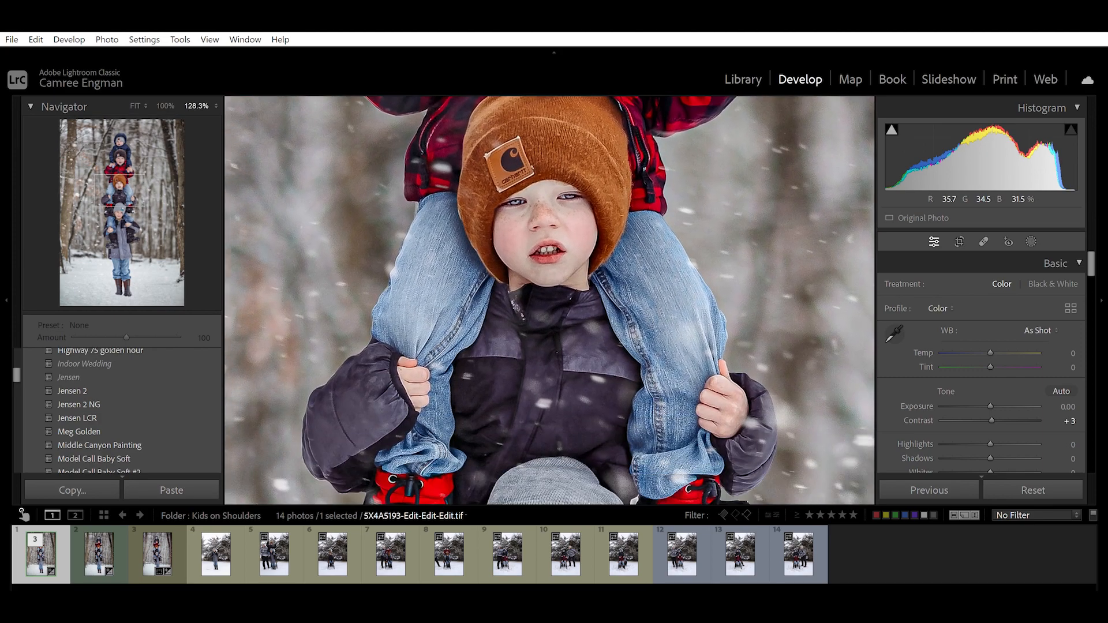
{"action": "scroll", "coordinate": [550, 300], "scroll_direction": "down", "scroll_amount": 6}
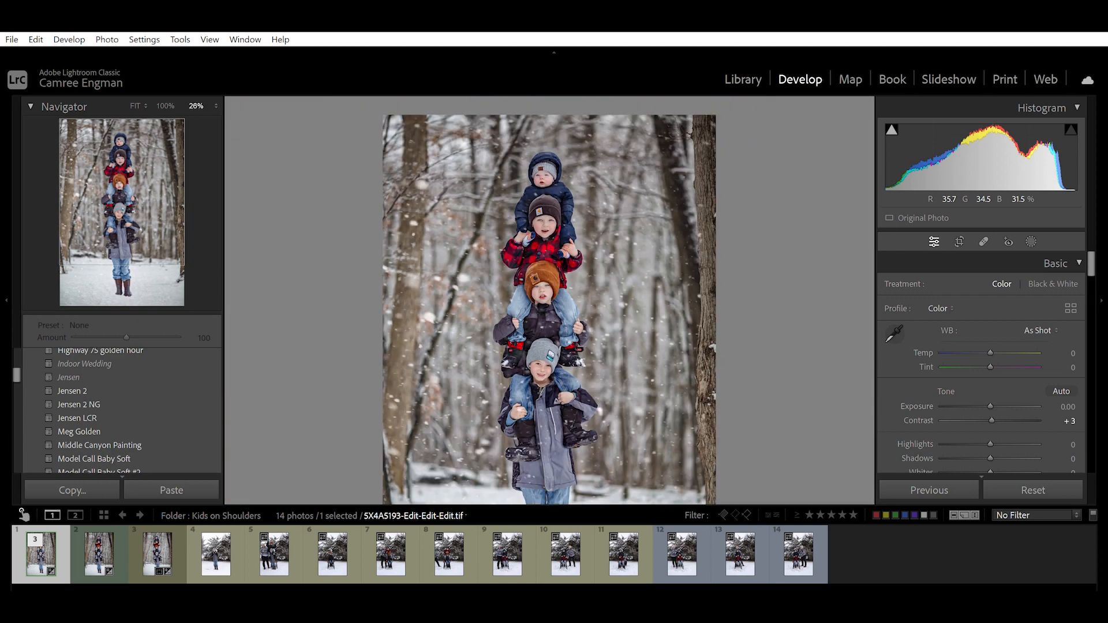
{"action": "left_click", "coordinate": [546, 252]}
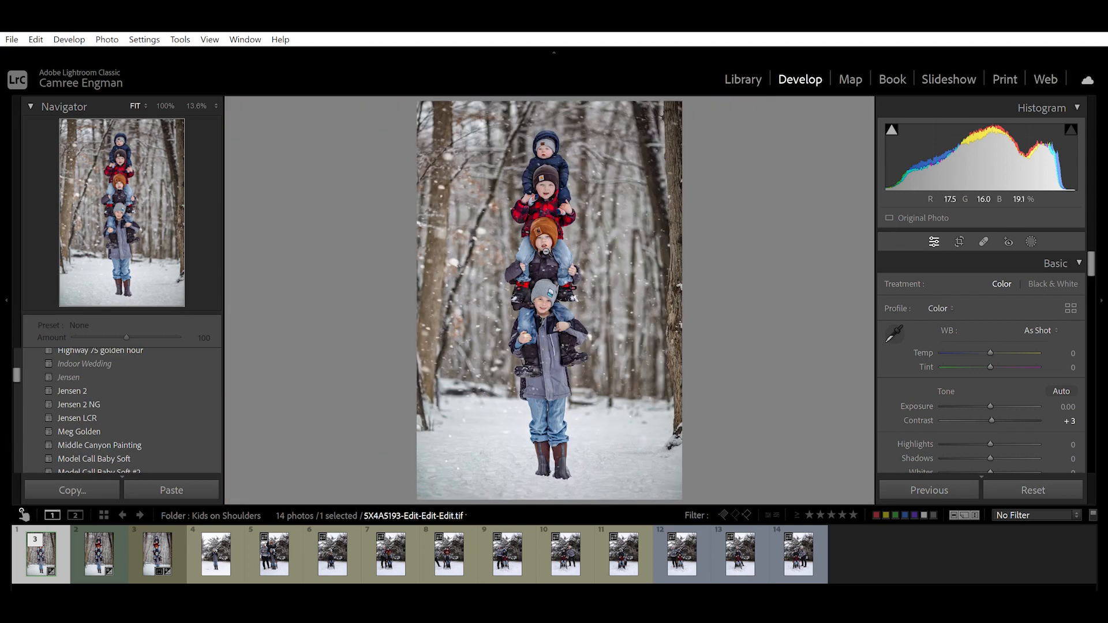